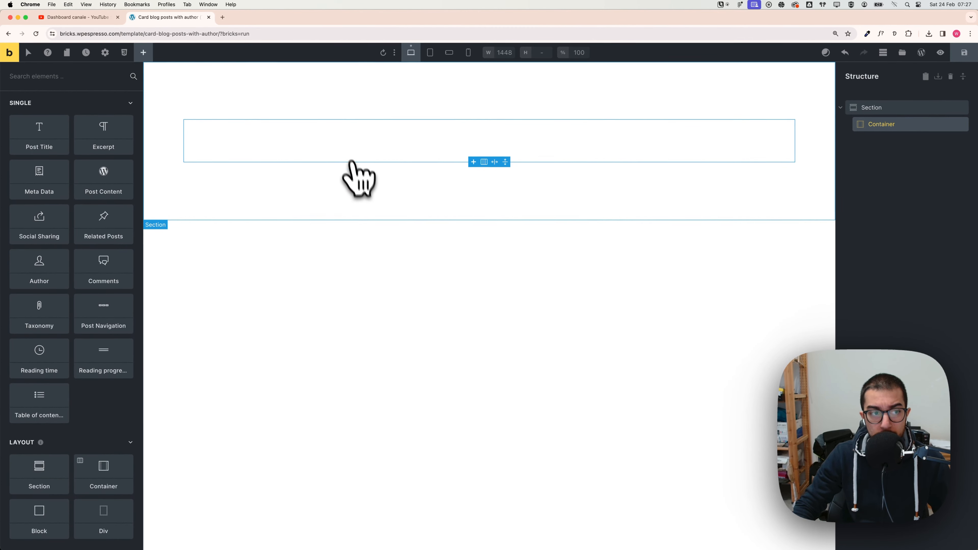
Step: Switch to Figma to view the blog section design, then return to the builder
key(super+Tab)
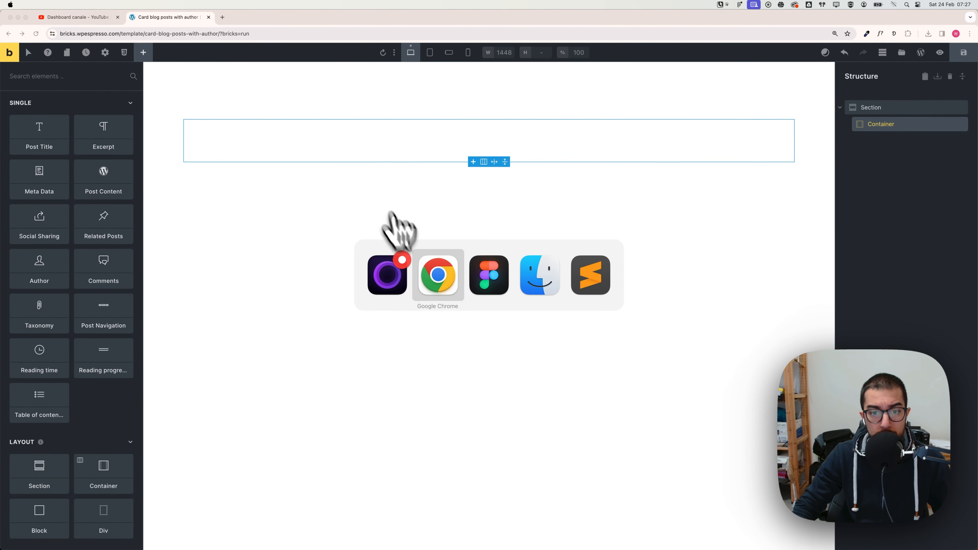
click(495, 285)
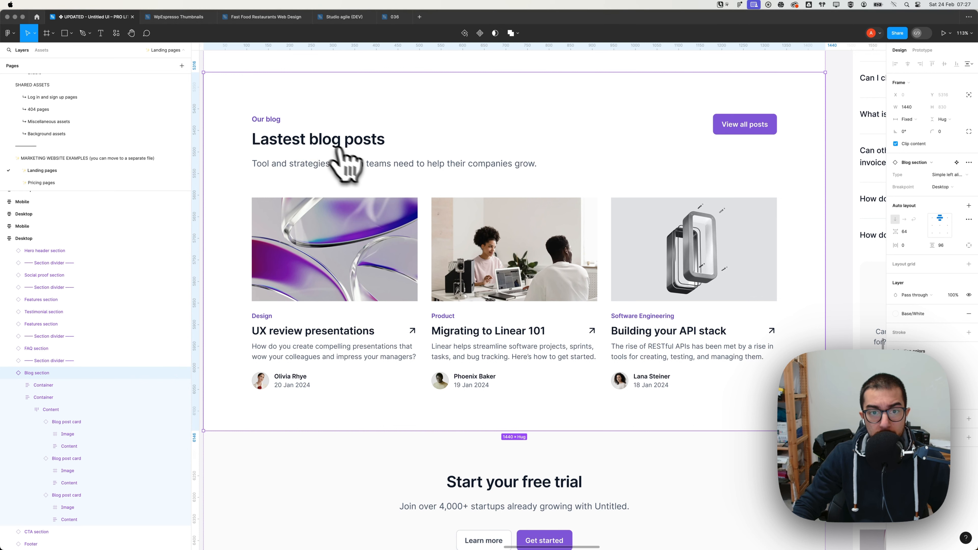
key(super+Tab)
click(480, 288)
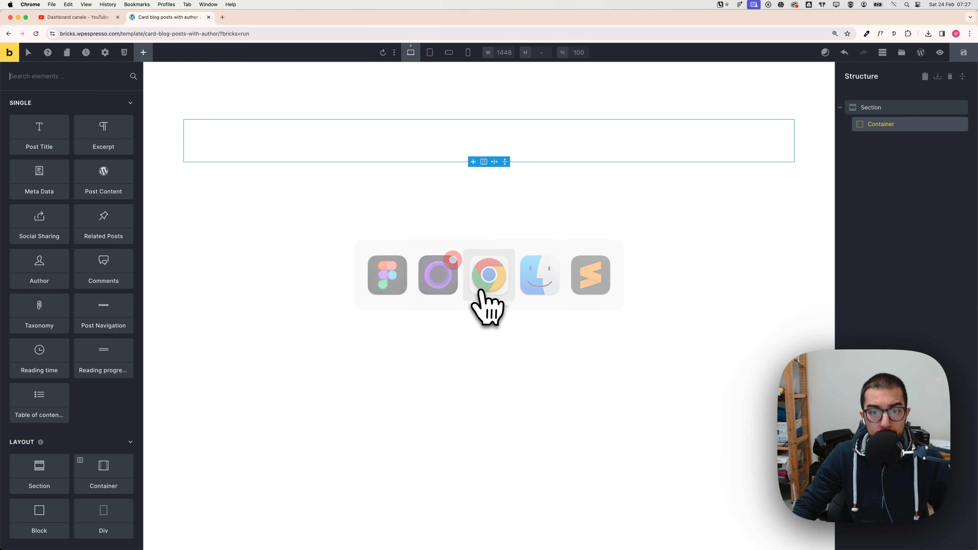
key(super+Tab)
key(super+Tab)
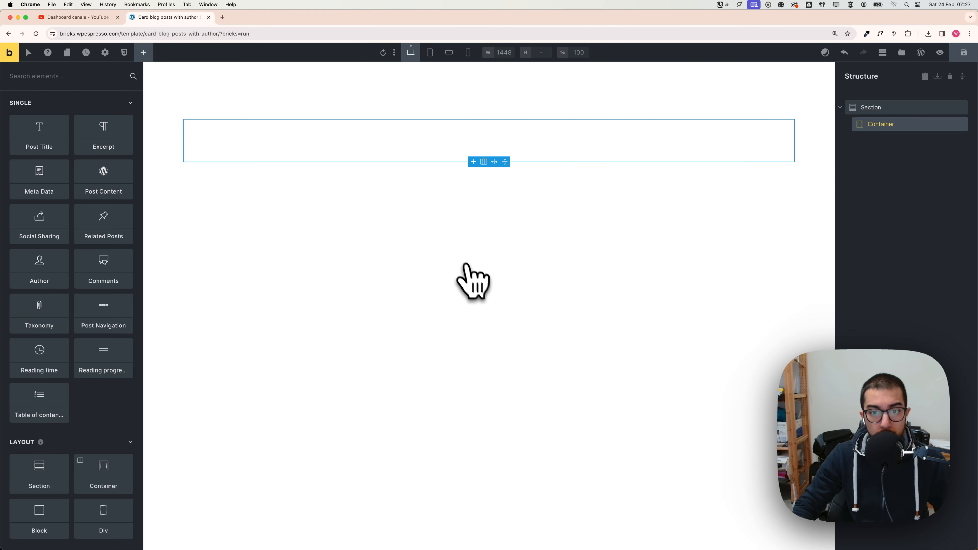
Step: Set the container's display to grid and apply the Automatic.css grid-2 two-column template
click(521, 137)
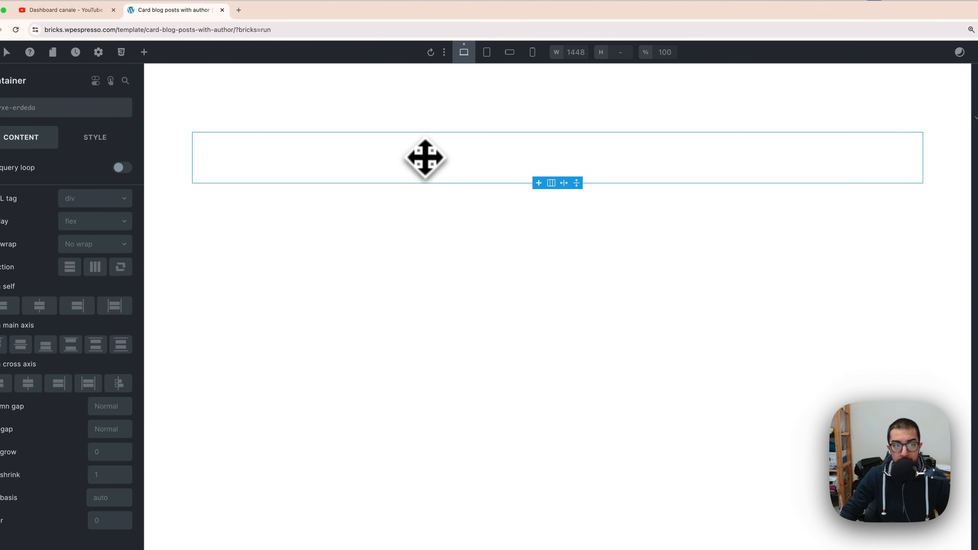
click(110, 222)
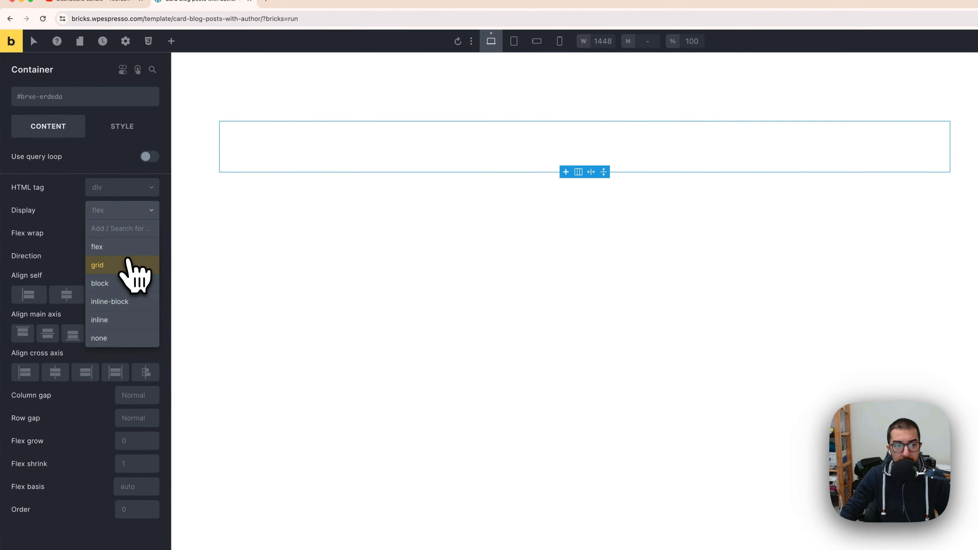
click(129, 265)
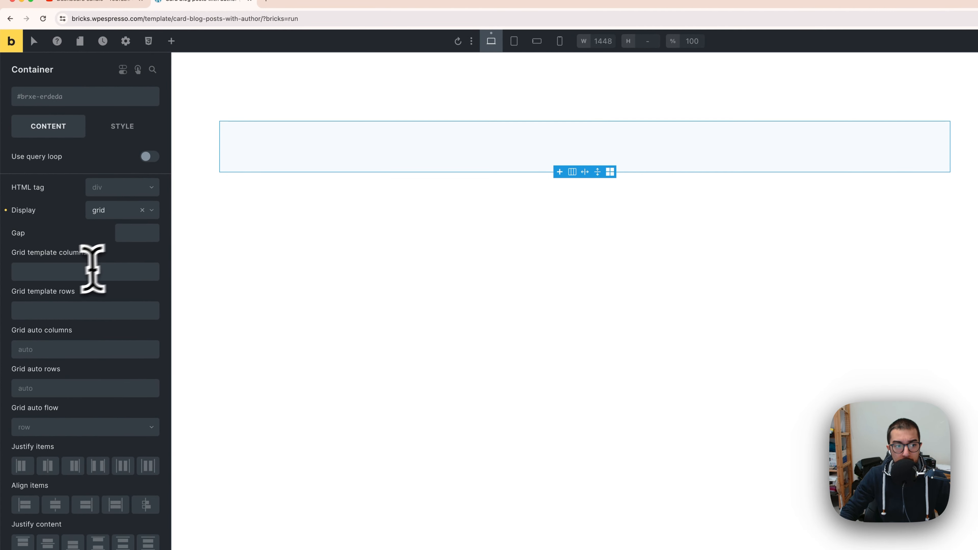
right_click(63, 273)
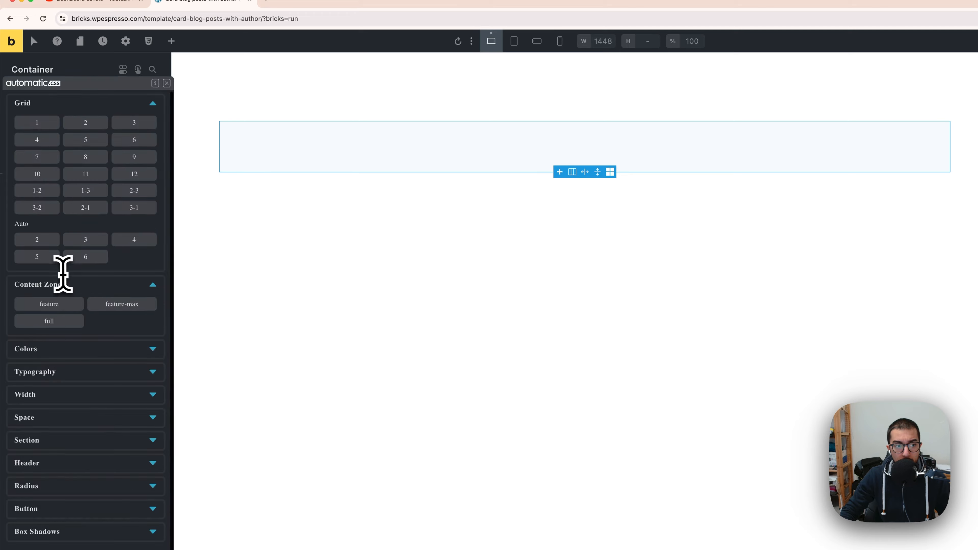
click(85, 127)
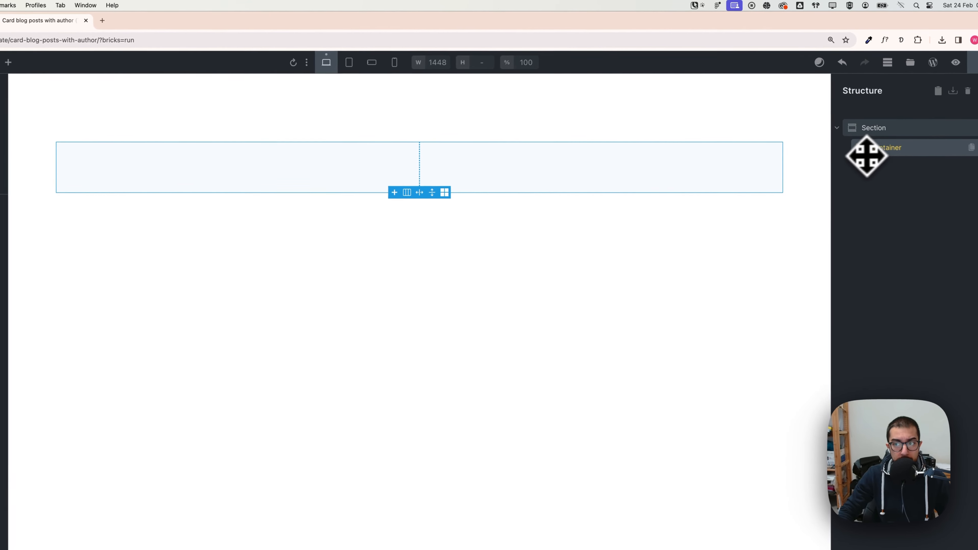
Step: Expand the container in the structure and select its left block
click(63, 55)
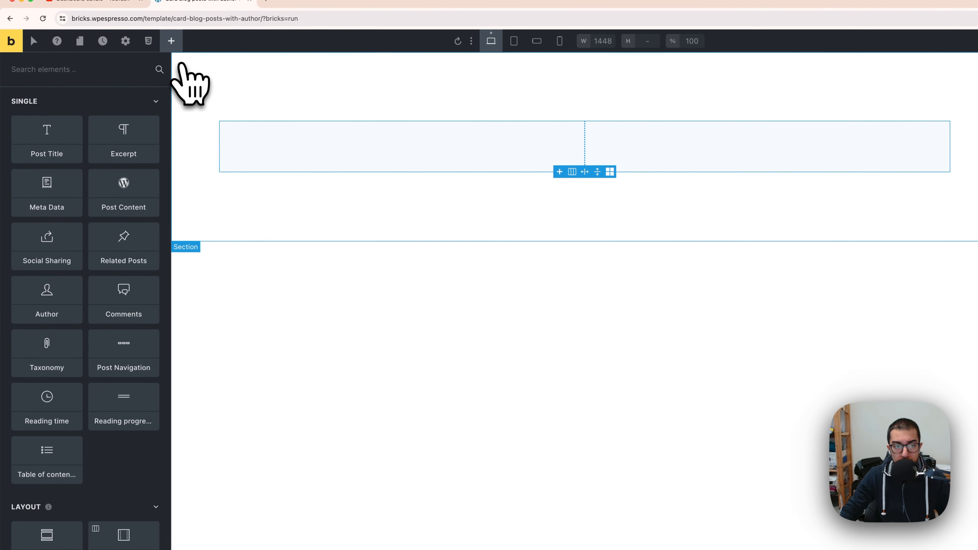
scroll(102, 332, down, 6)
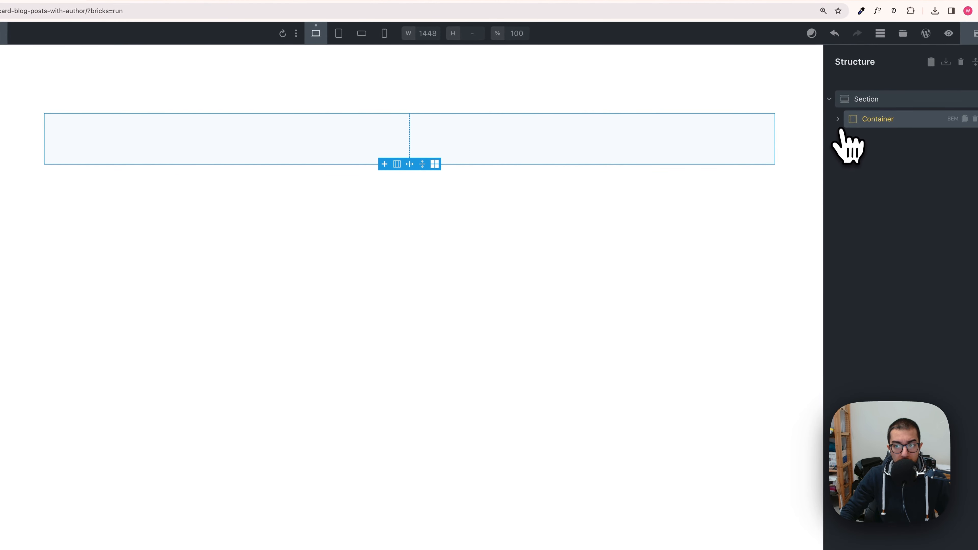
click(838, 121)
click(887, 141)
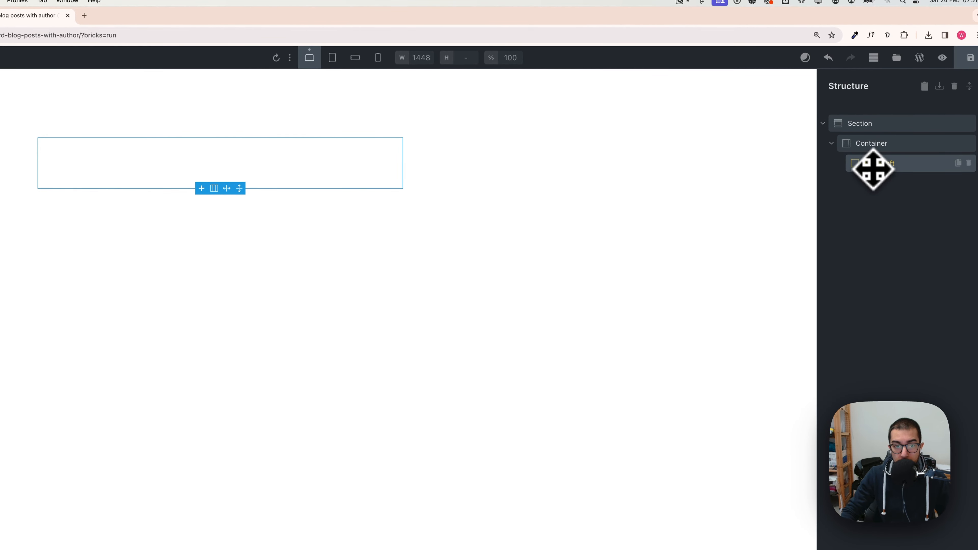
click(160, 64)
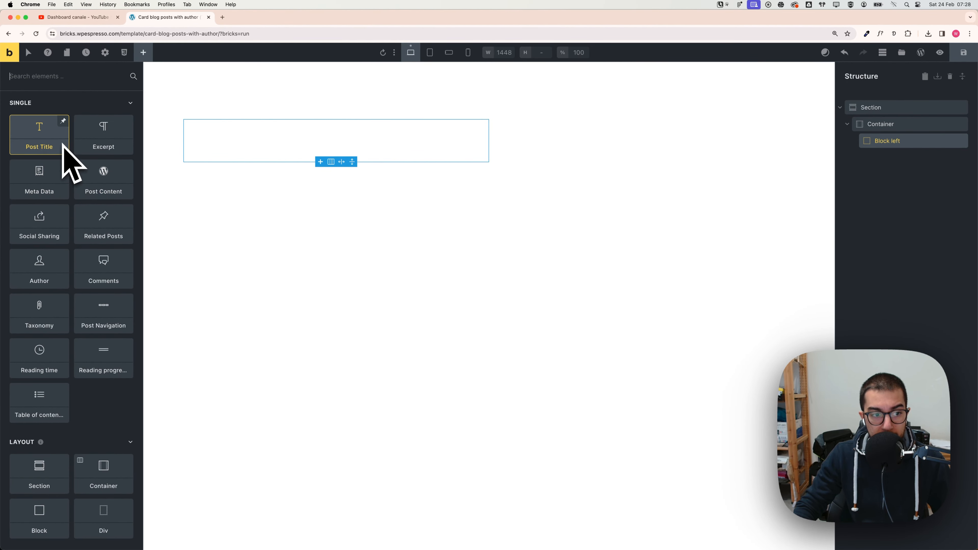
click(51, 143)
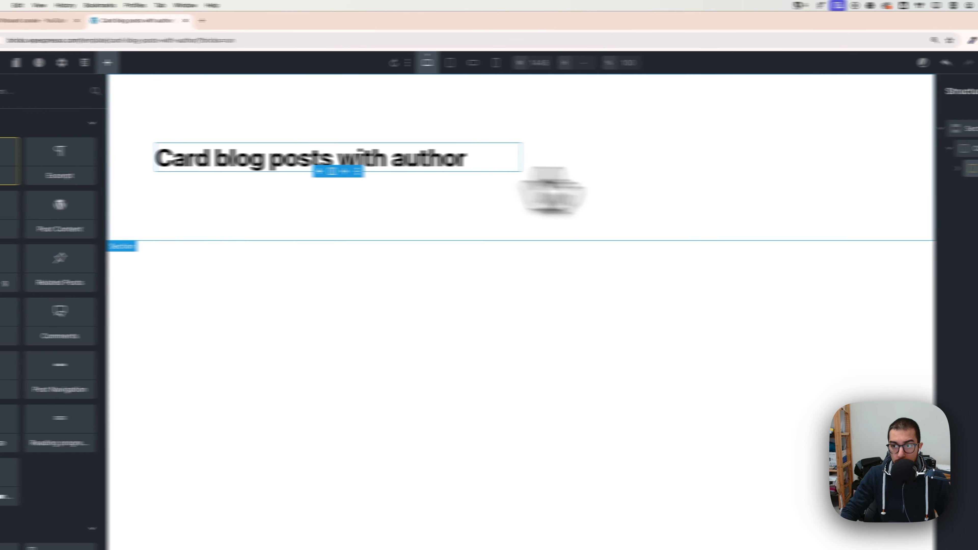
click(858, 63)
Step: Add two Heading elements and a Rich Text element to the left block
scroll(107, 263, down, 8)
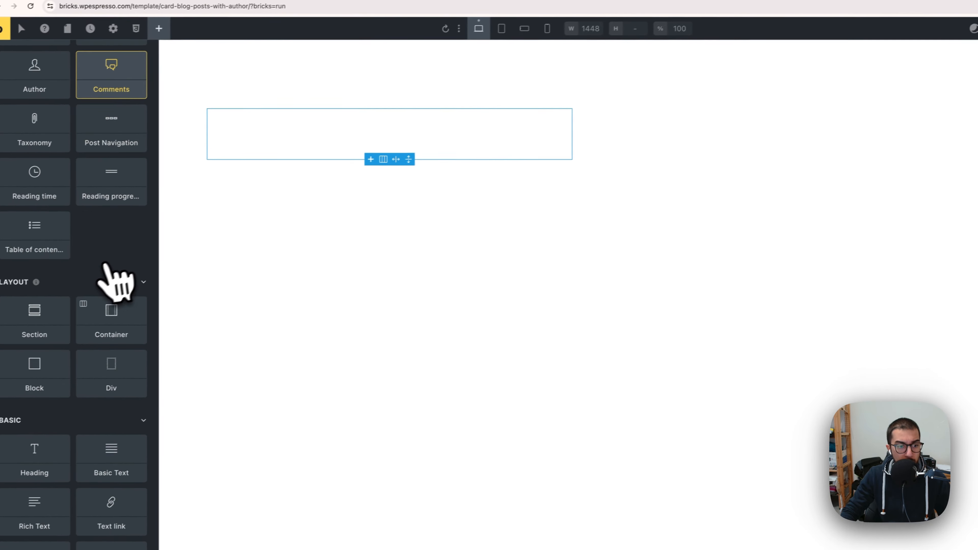
click(65, 341)
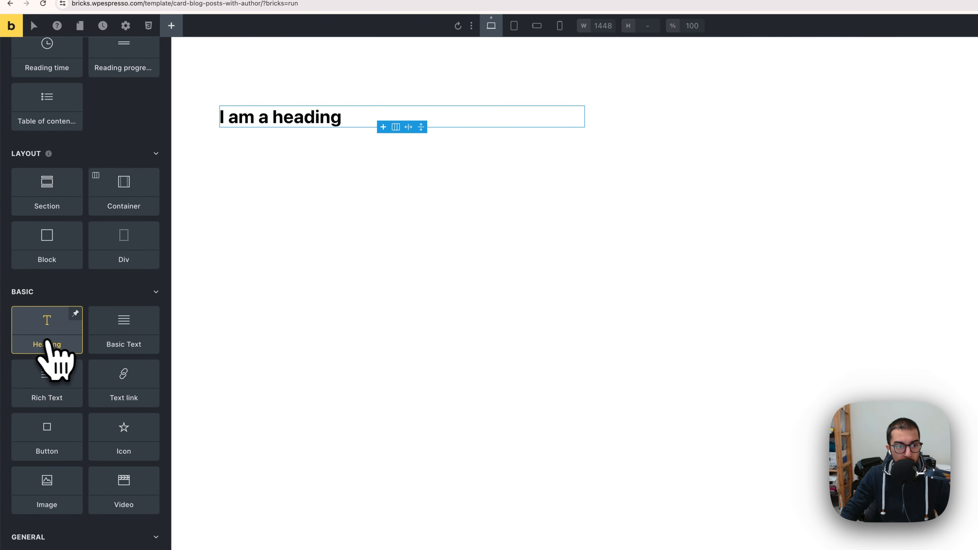
click(55, 339)
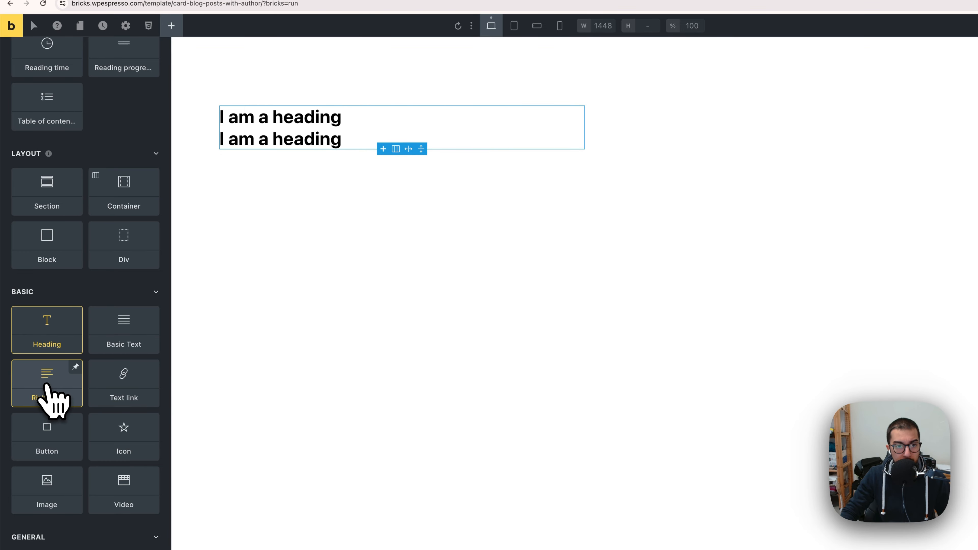
click(54, 401)
Step: Copy the 'Our blog' subheading text from the Figma design and paste it into the first heading
key(super+Tab)
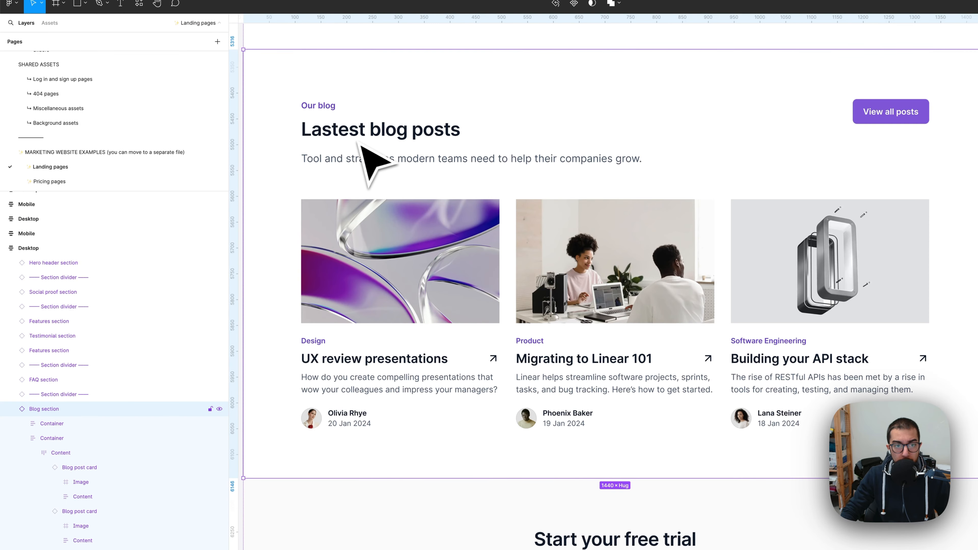
double_click(326, 110)
double_click(327, 110)
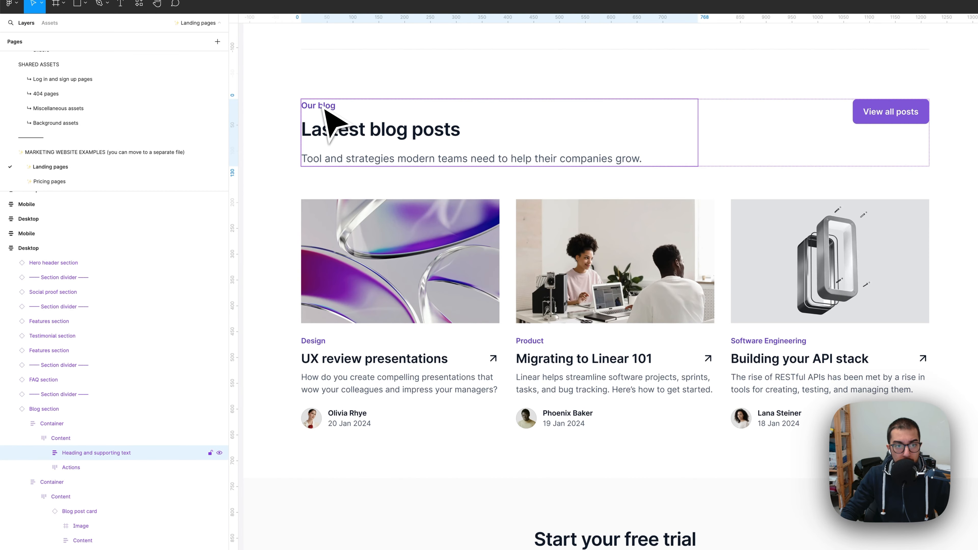
double_click(327, 111)
double_click(327, 111)
double_click(327, 112)
key(super+c)
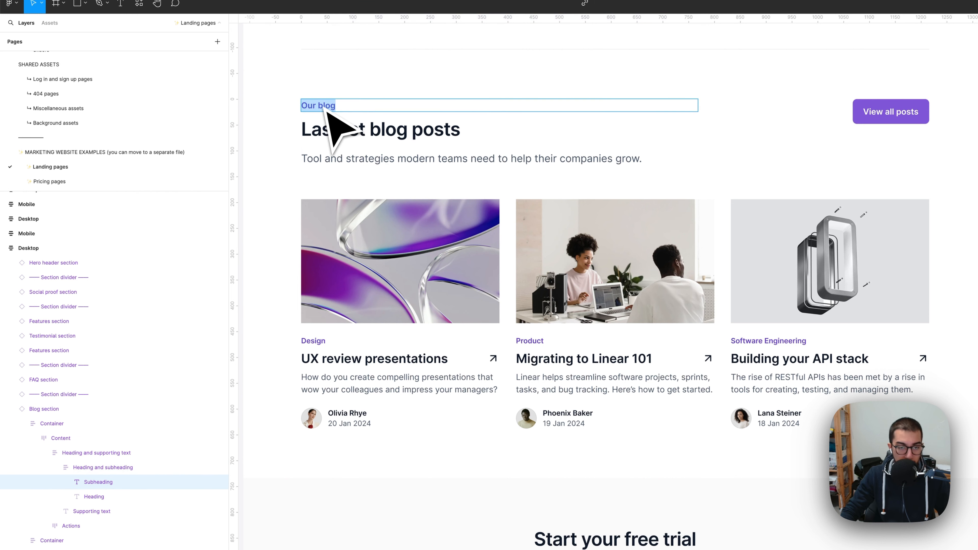
key(super+Tab)
click(294, 123)
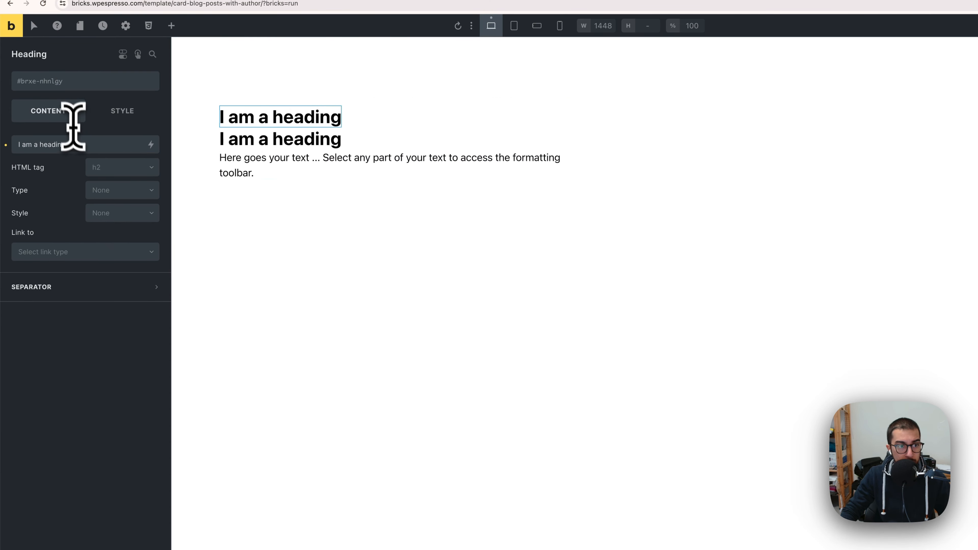
click(78, 144)
key(super+v)
Step: Copy 'Lastest blog posts' from the design and paste it into the second heading
key(super+Tab)
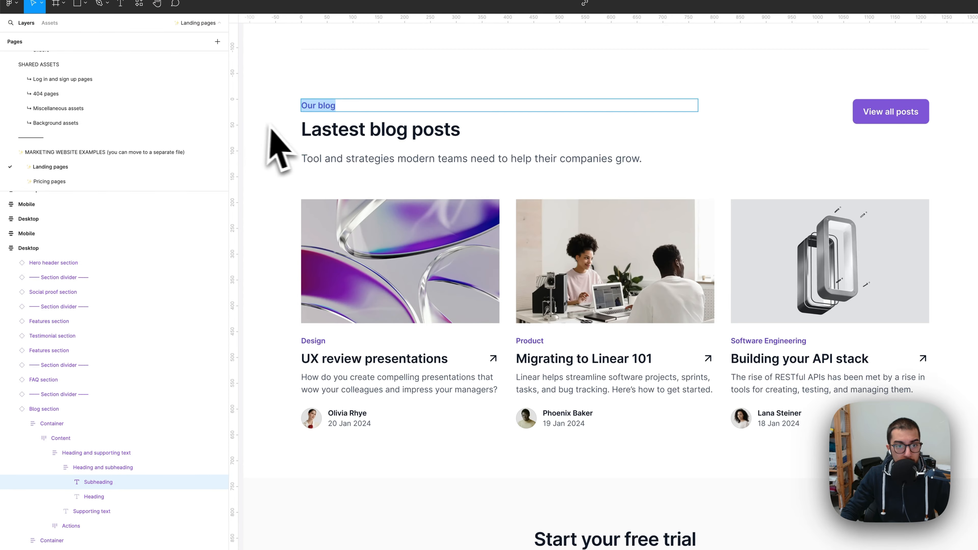
double_click(363, 131)
key(super+Tab)
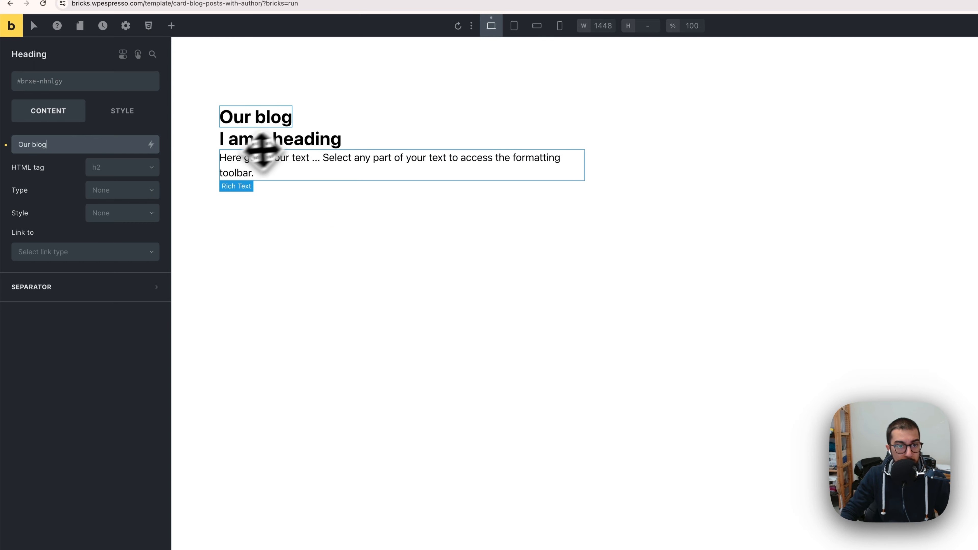
click(261, 146)
click(110, 145)
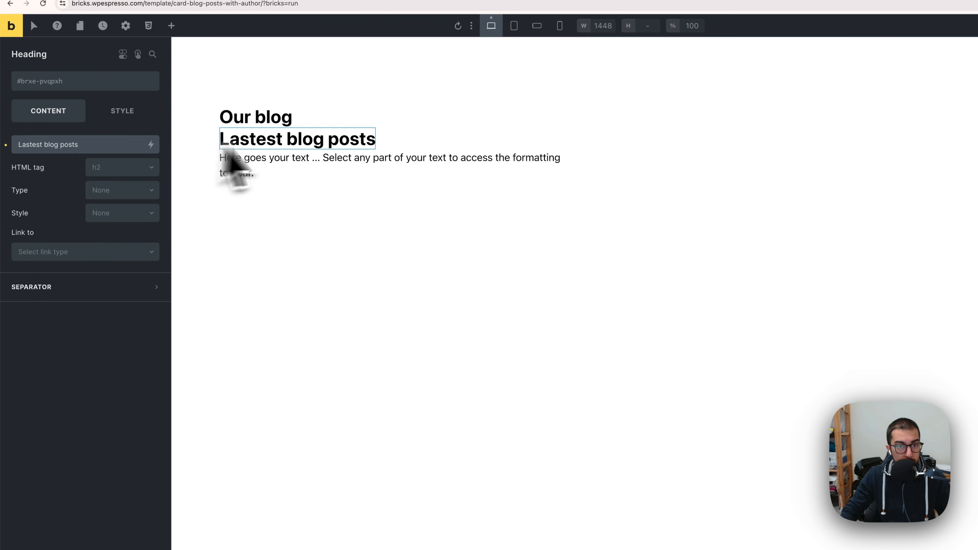
Step: Replace the rich text with the supporting text 'Tool and strategies modern teams need to help their companies grow.' from the design
key(super+Tab)
double_click(382, 159)
key(super+c)
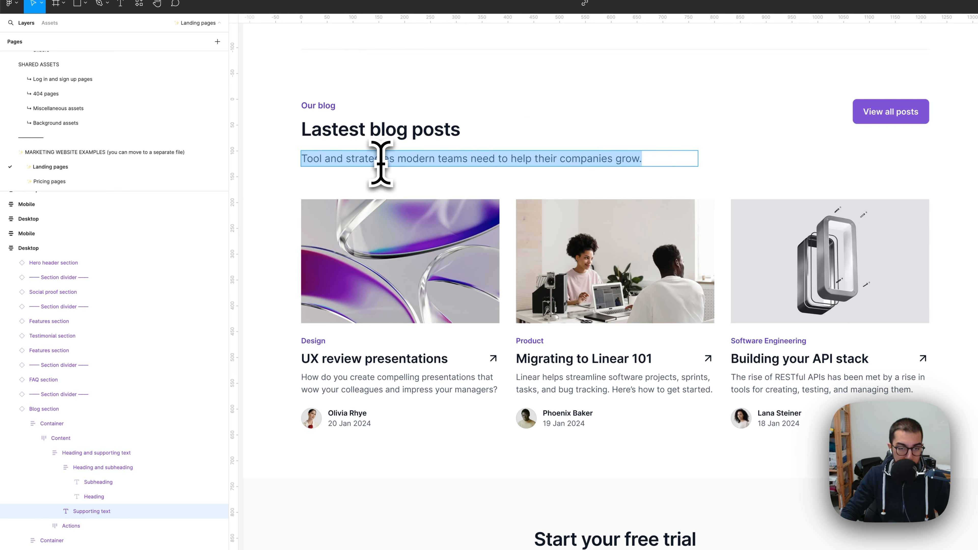
key(super+Tab)
click(324, 170)
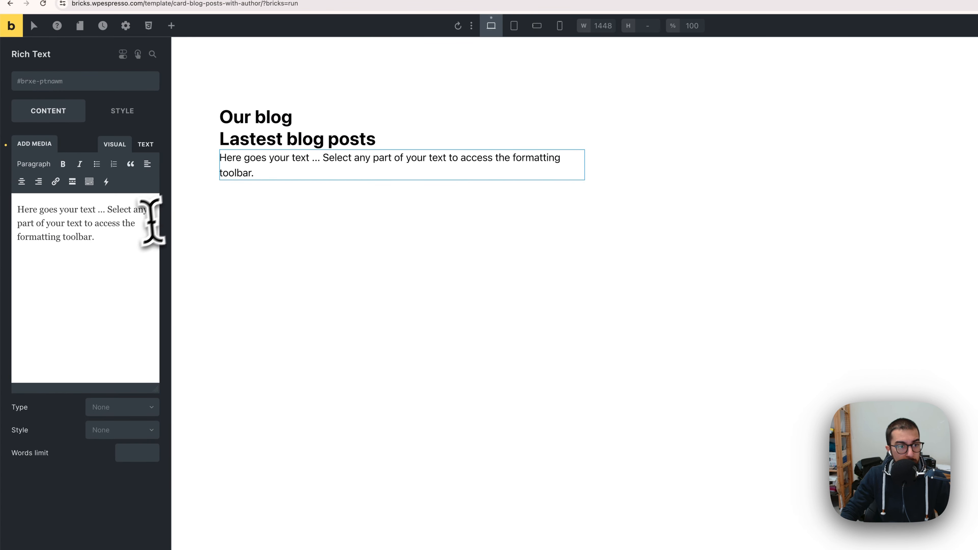
key(super+a)
key(super+v)
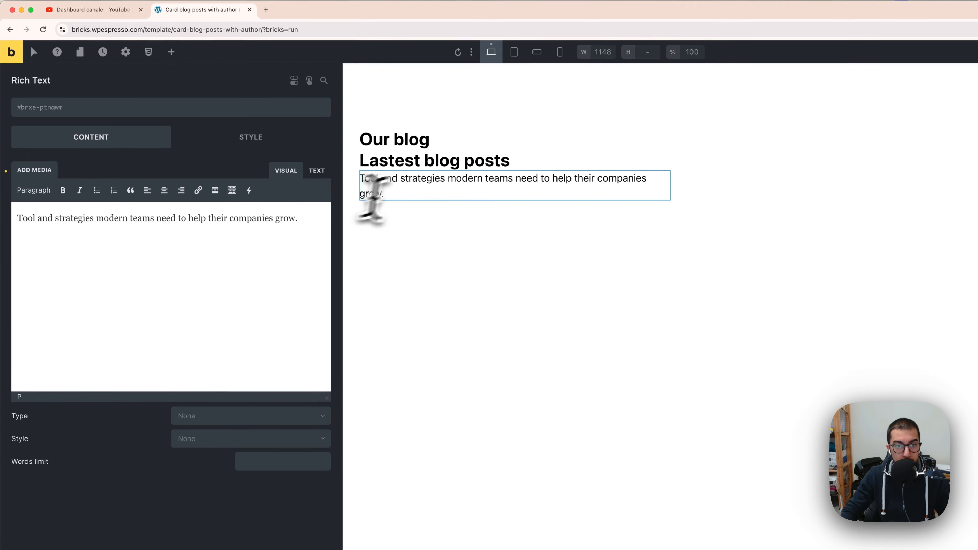
click(443, 219)
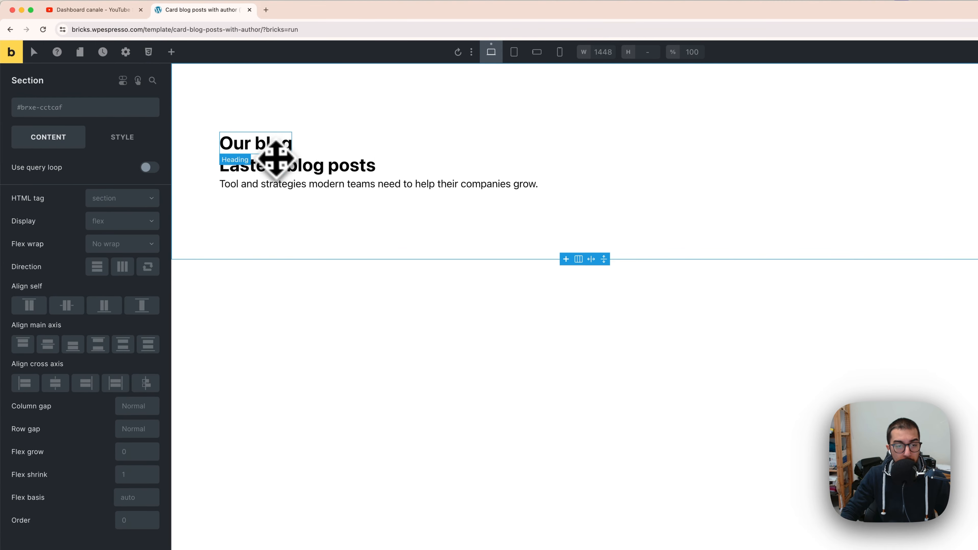
click(275, 156)
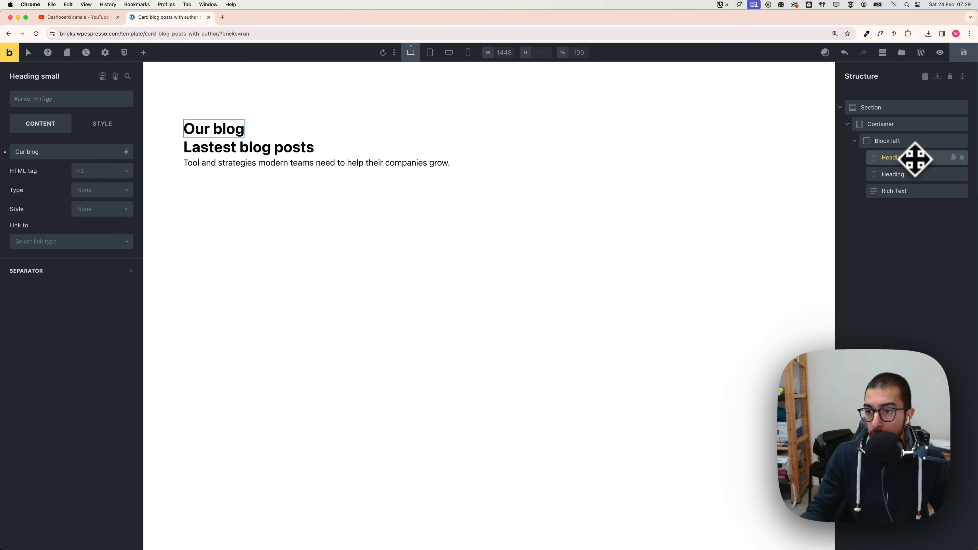
click(920, 175)
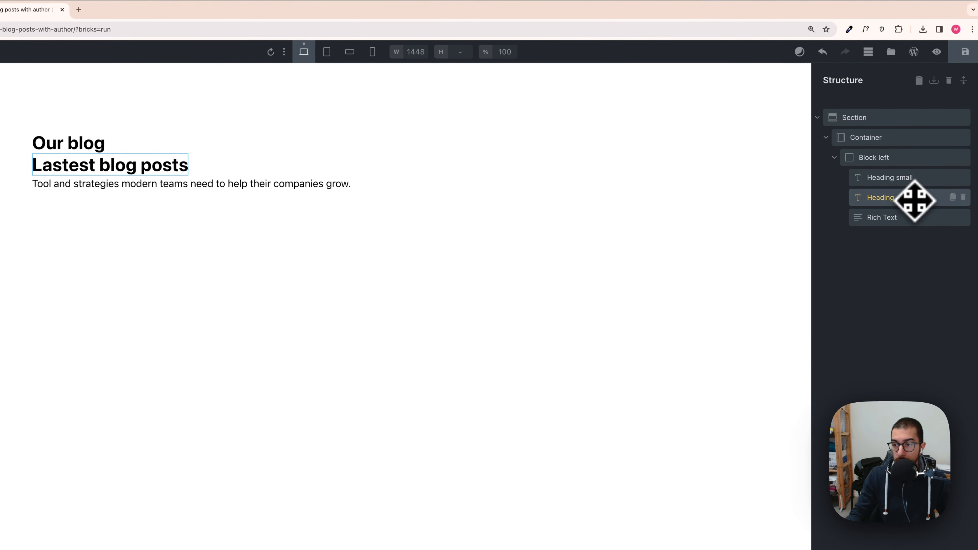
click(908, 213)
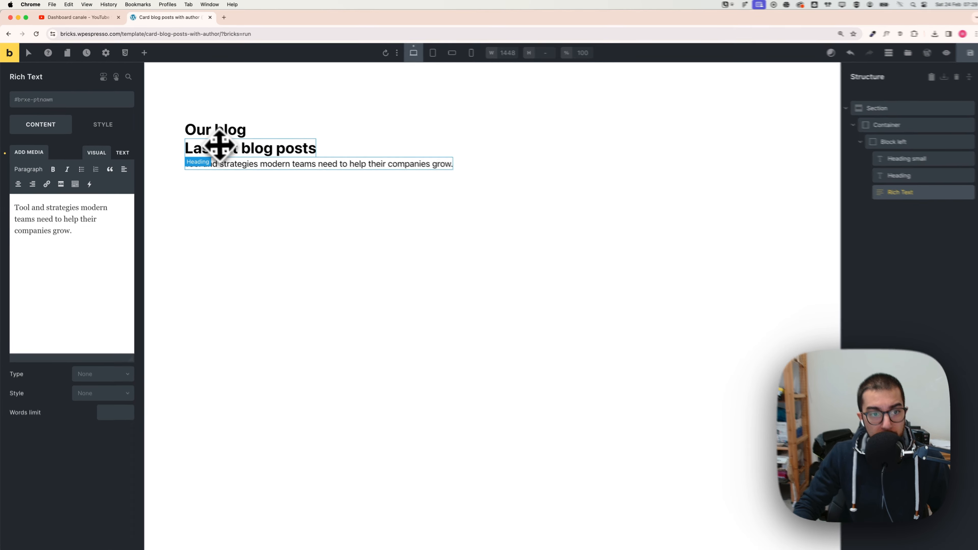
Step: Set the 'Our blog' small heading's font size to the Automatic.css M text size
click(218, 133)
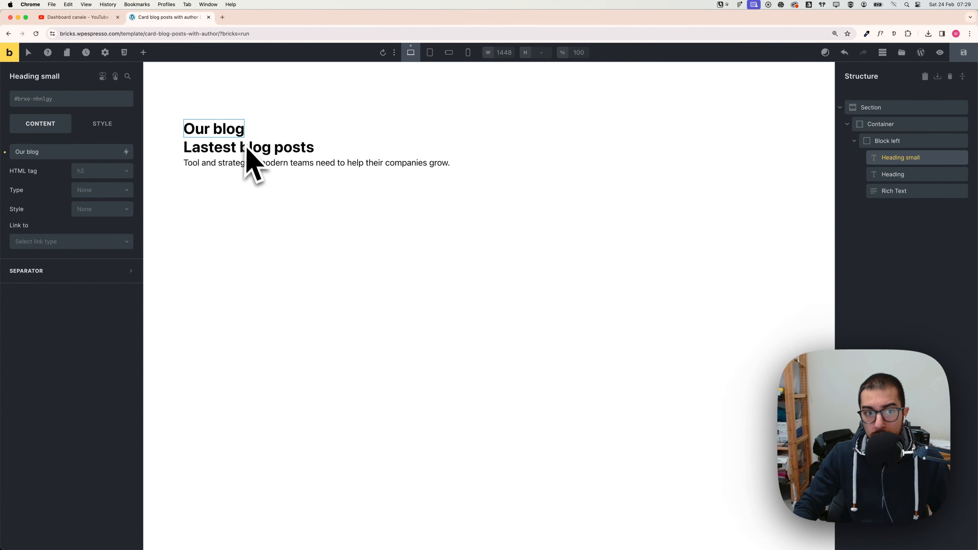
click(213, 130)
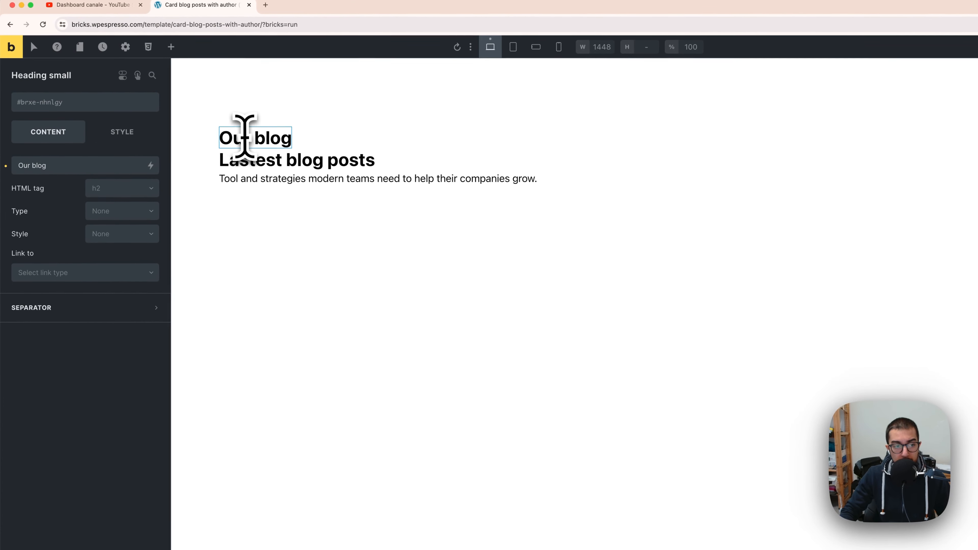
click(125, 146)
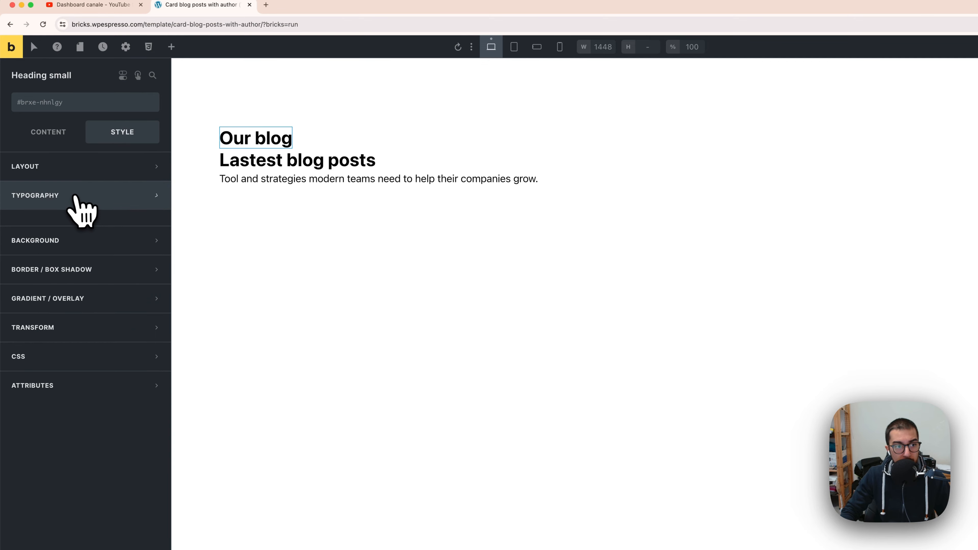
click(90, 197)
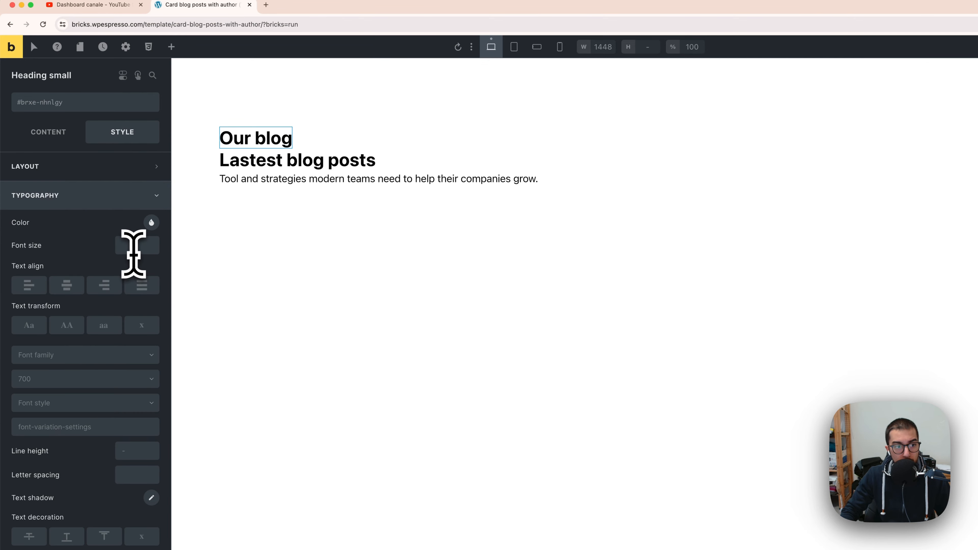
right_click(133, 254)
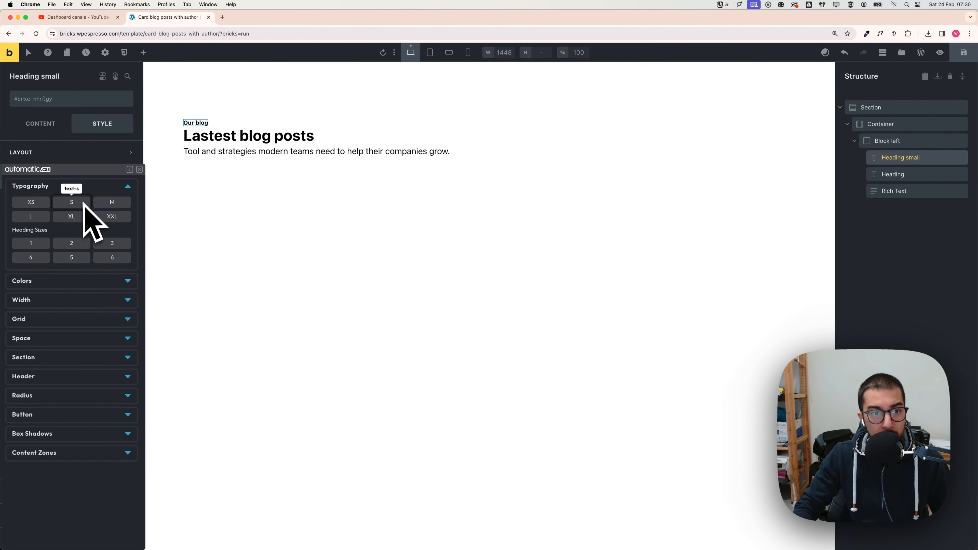
click(110, 203)
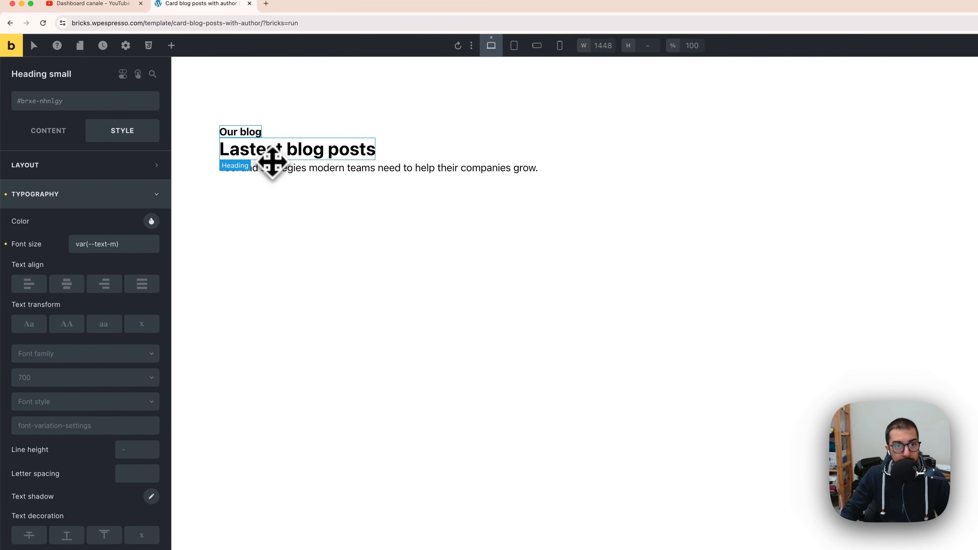
click(270, 155)
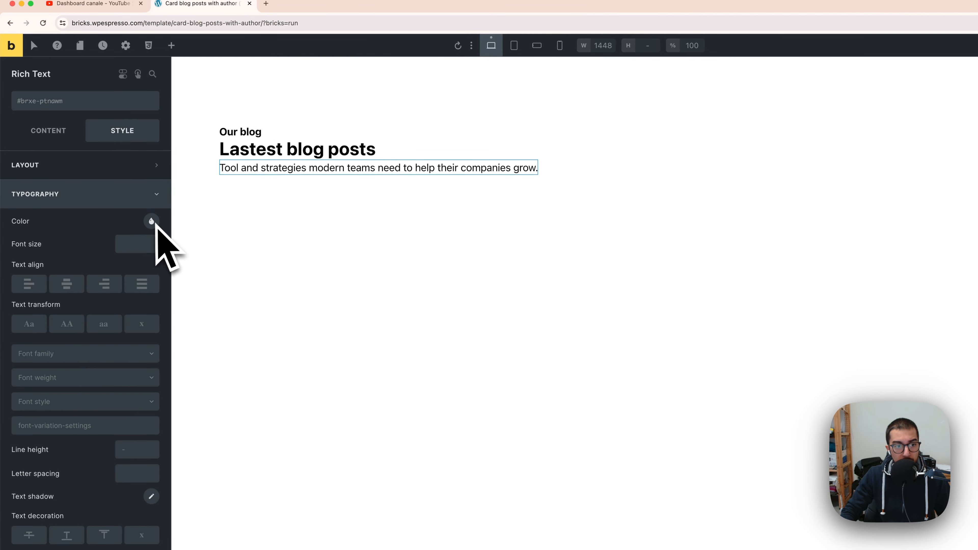
click(136, 198)
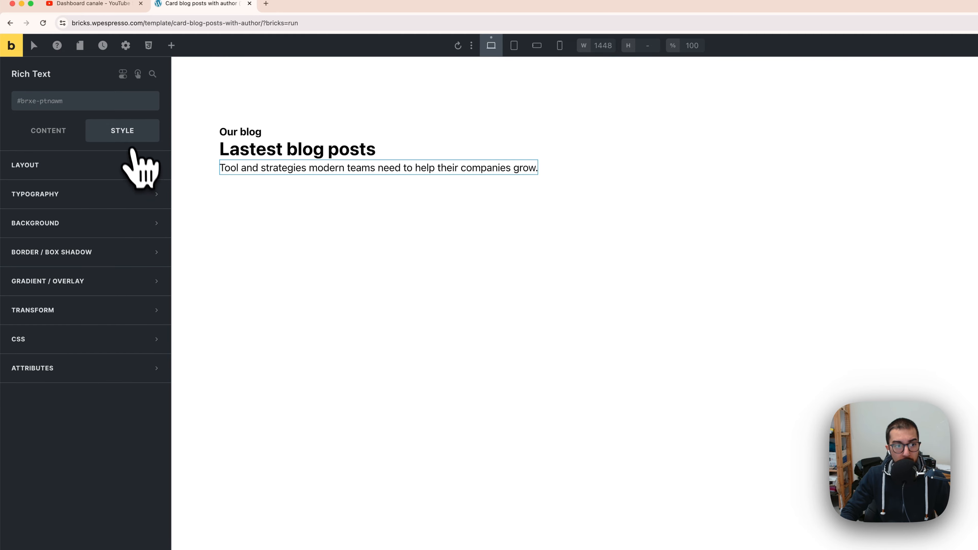
click(99, 199)
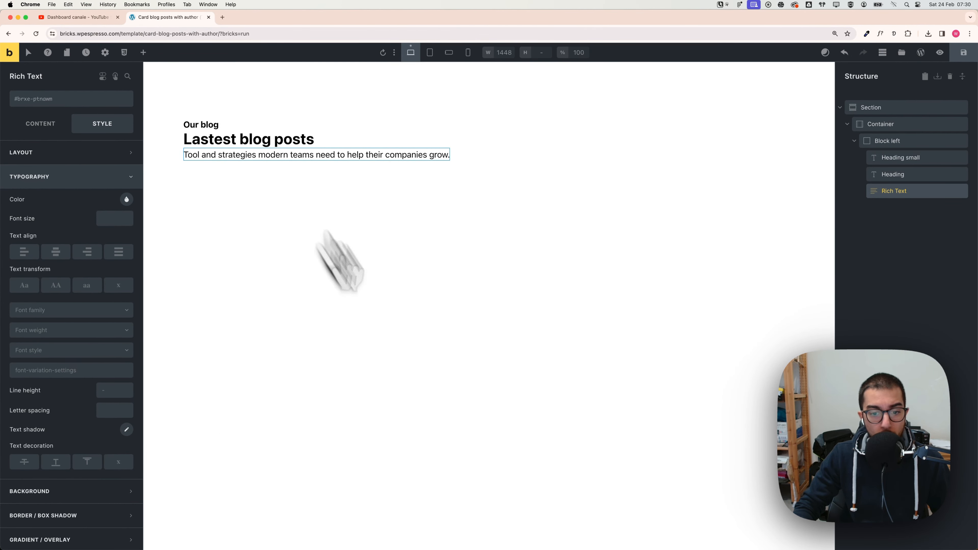
Step: Switch to Figma and inspect the 'View all posts' button in the blog section design
key(super+Tab)
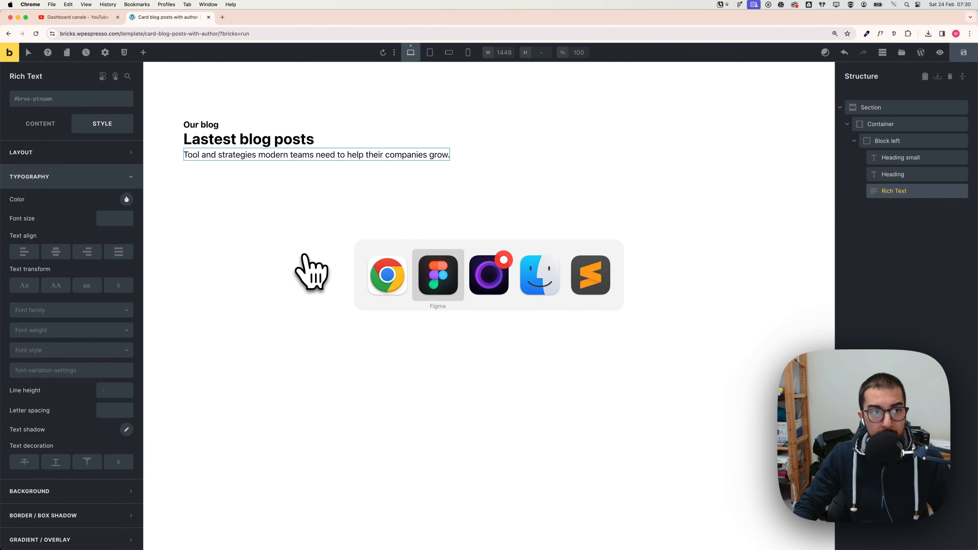
click(439, 276)
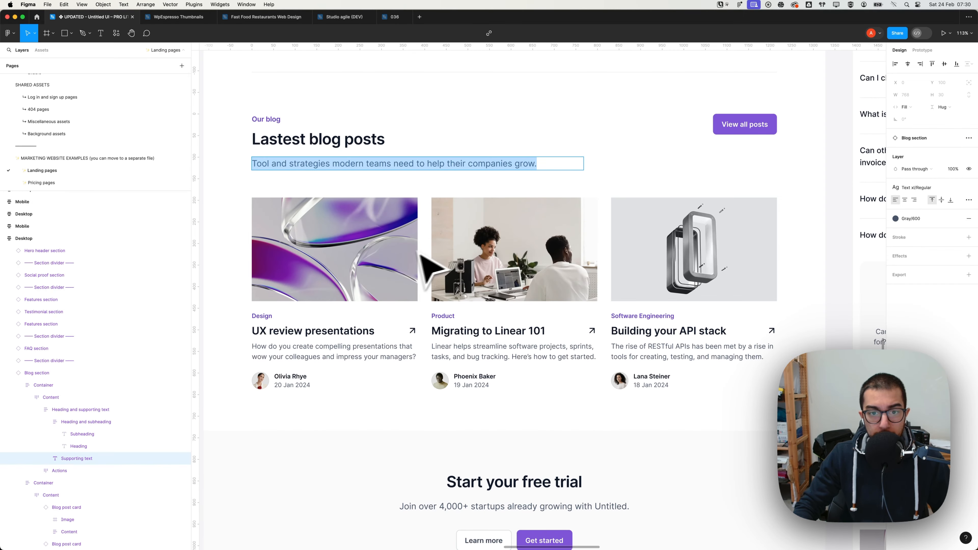
key(Escape)
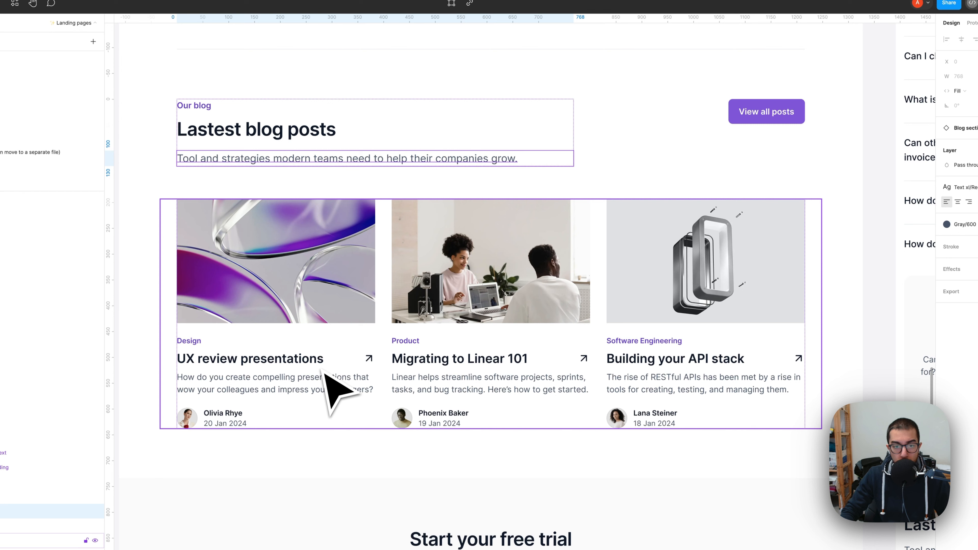
click(752, 121)
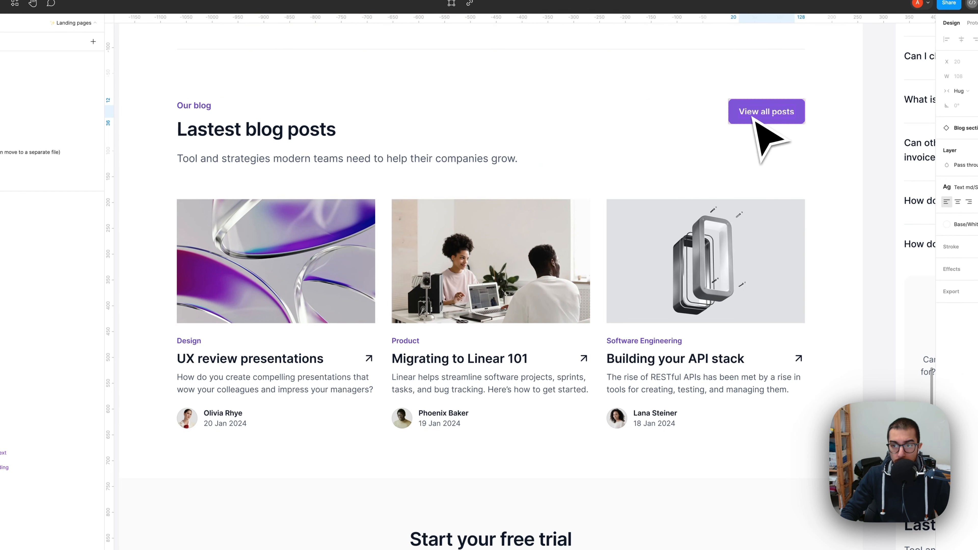
key(super+Tab)
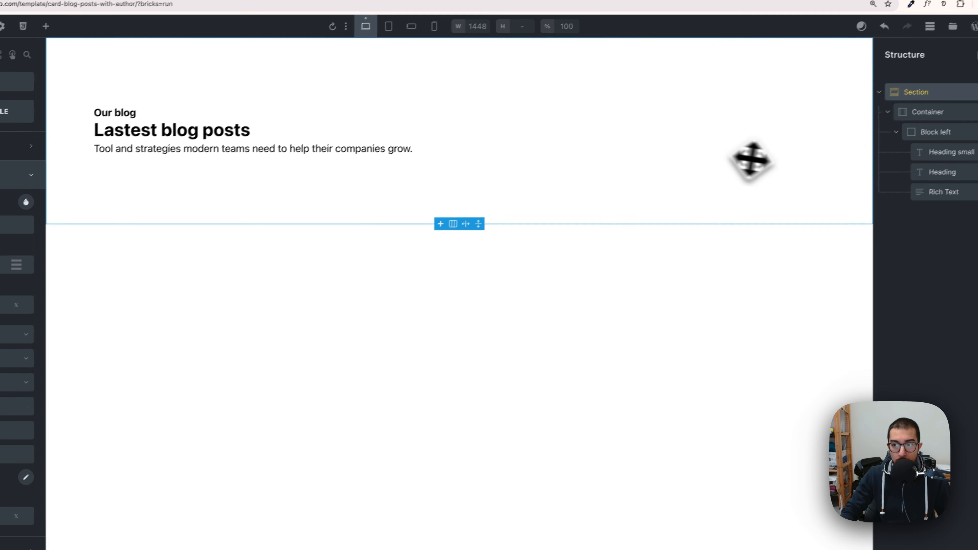
Step: Add a second block named 'Block right' inside the container next to 'Block left'
click(926, 113)
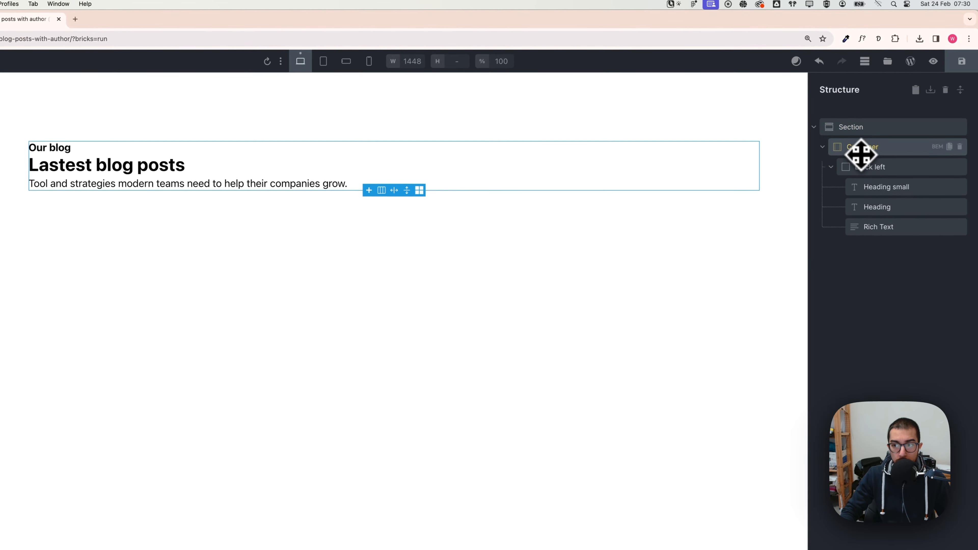
click(830, 169)
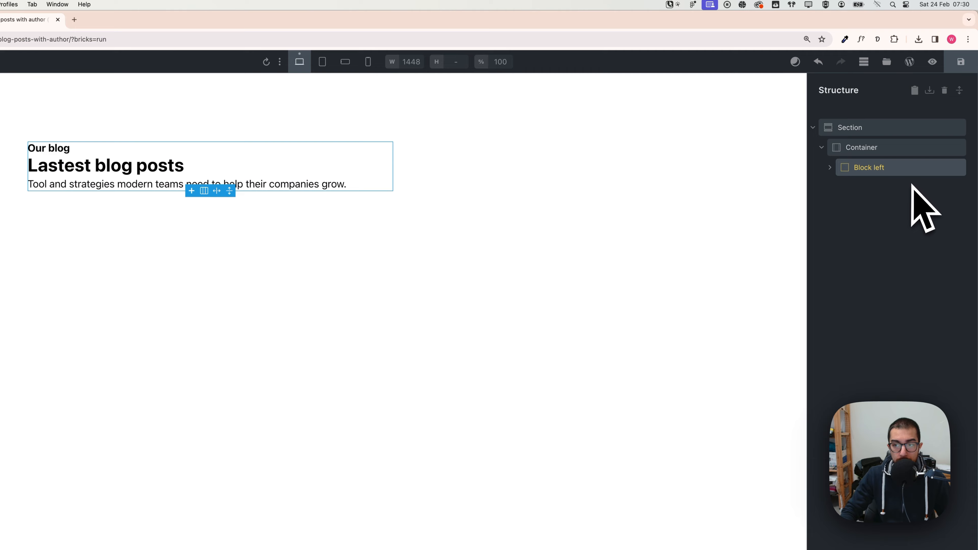
click(868, 151)
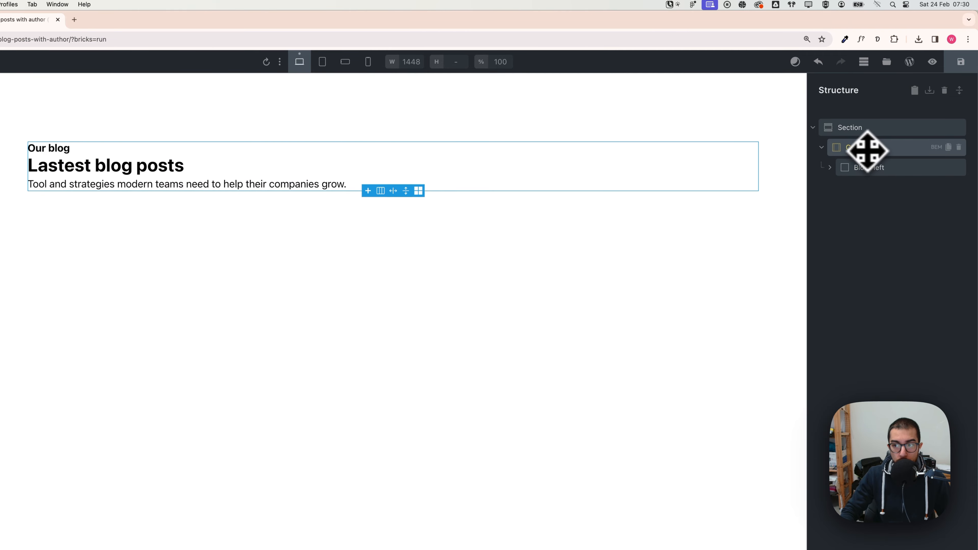
click(0, 62)
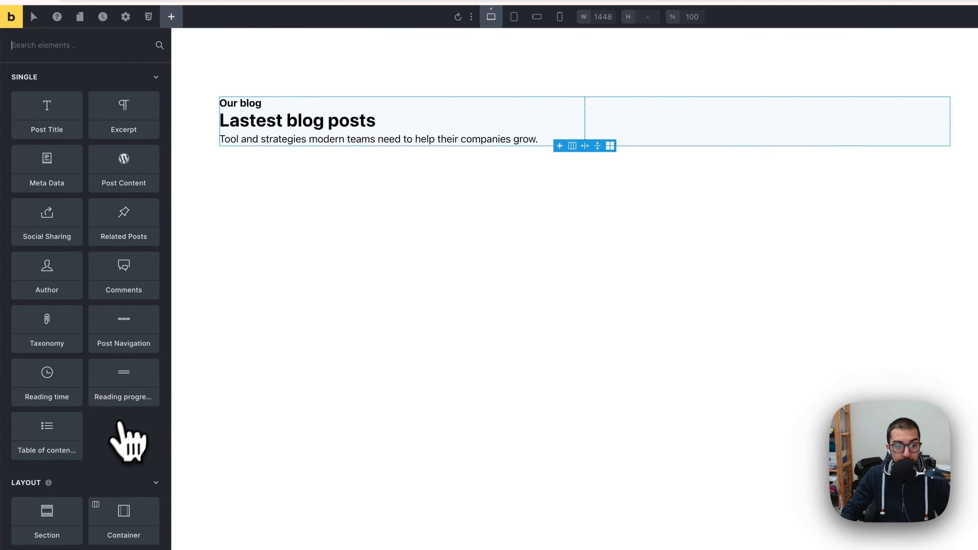
click(77, 501)
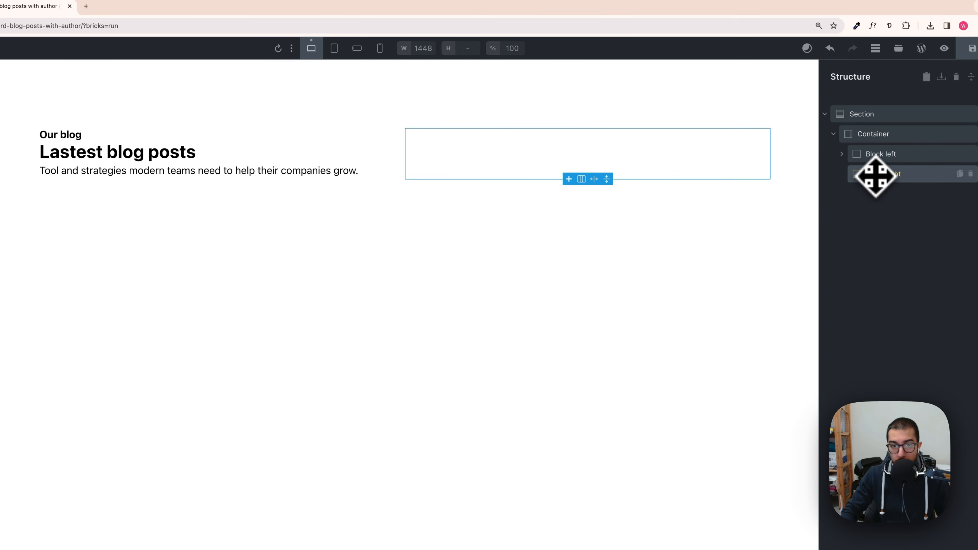
drag(874, 176, 190, 77)
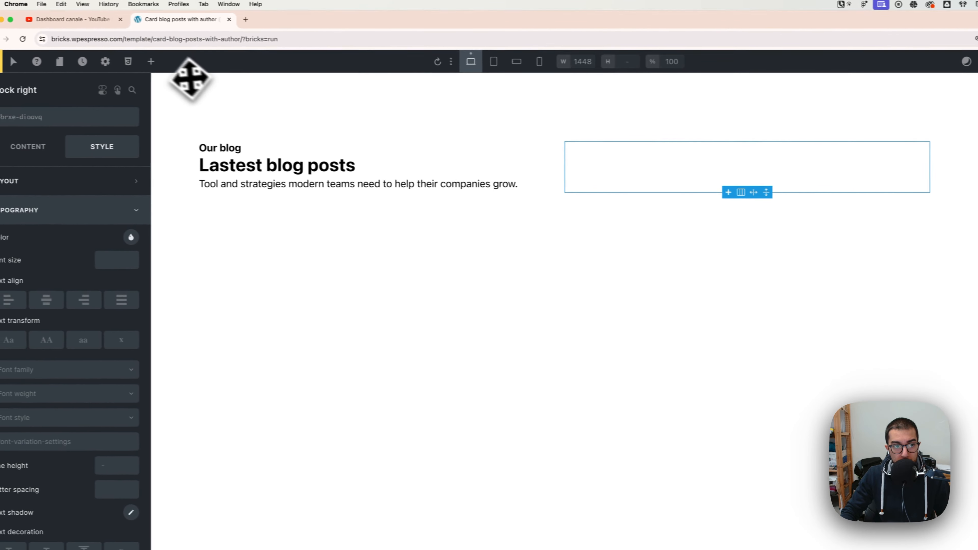
Step: Search for and add a Button element to Block right
click(165, 62)
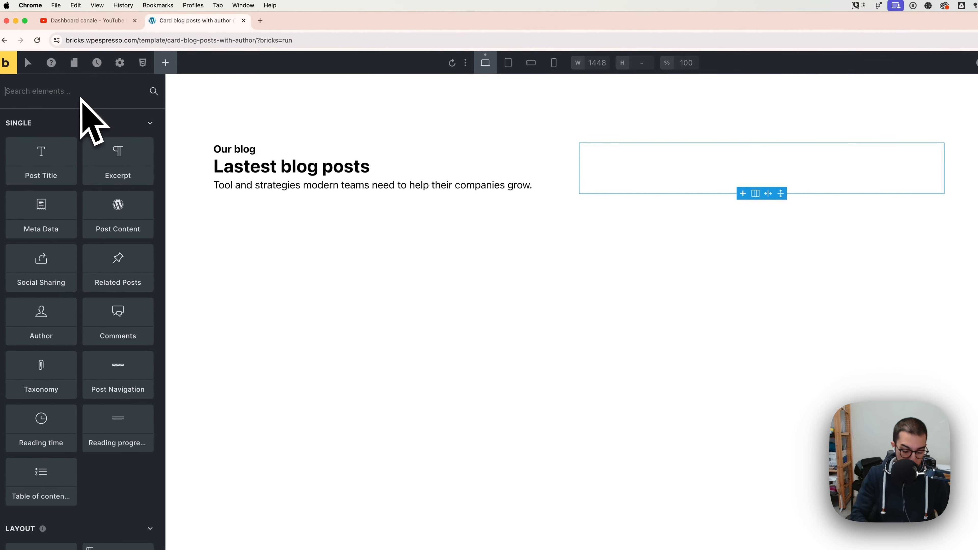
text(butto)
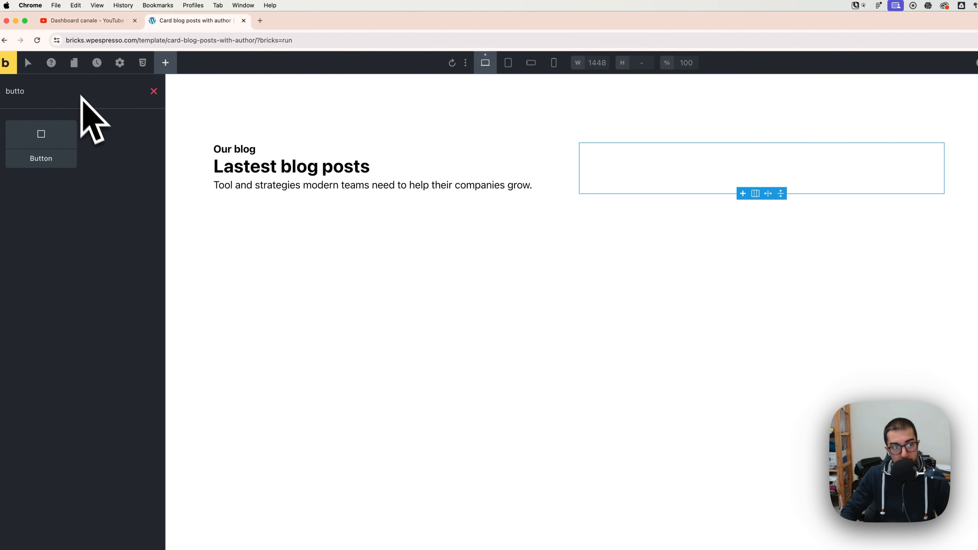
click(62, 139)
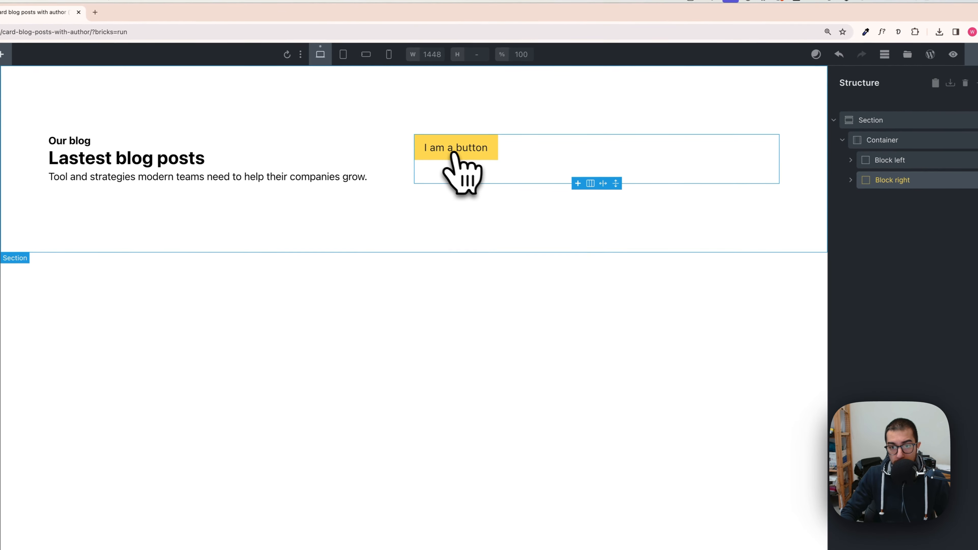
Step: Align Block right's content to the end of the cross axis so the button sits at the right
click(851, 180)
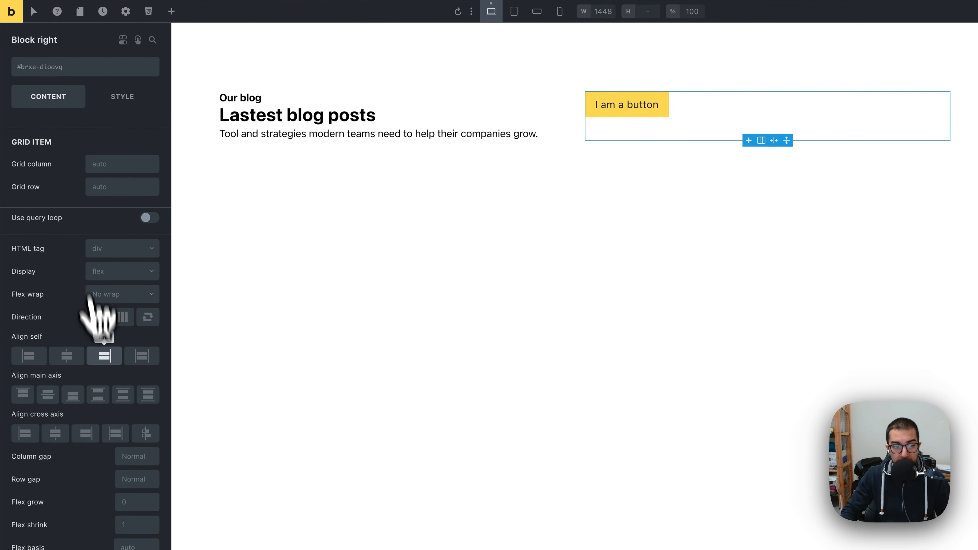
click(85, 434)
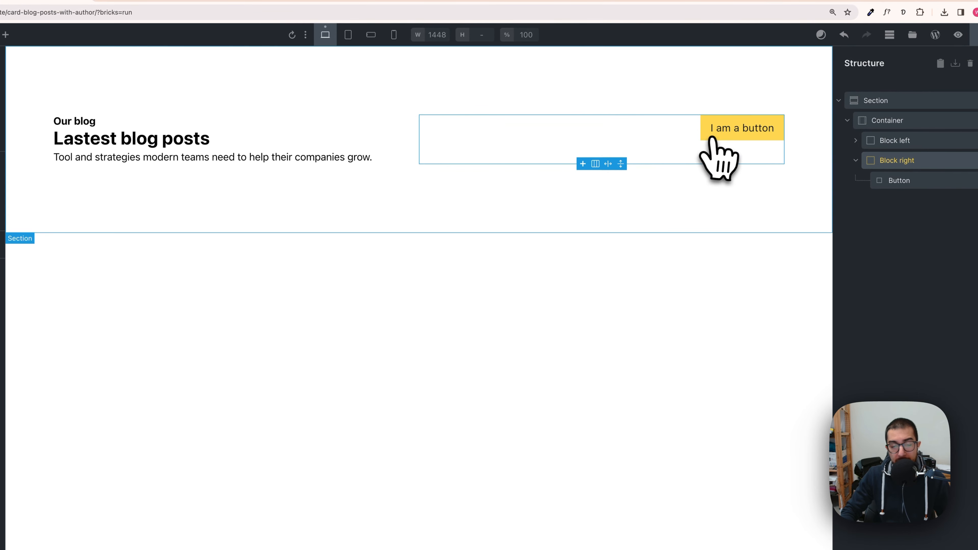
click(855, 161)
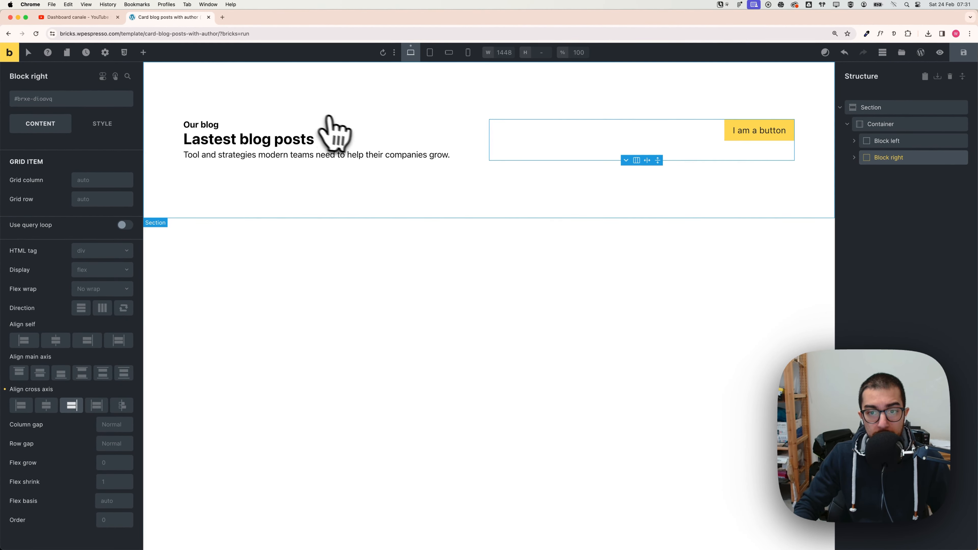
Step: Add a row gap to Block left using the Automatic.css space presets
key(super+Tab)
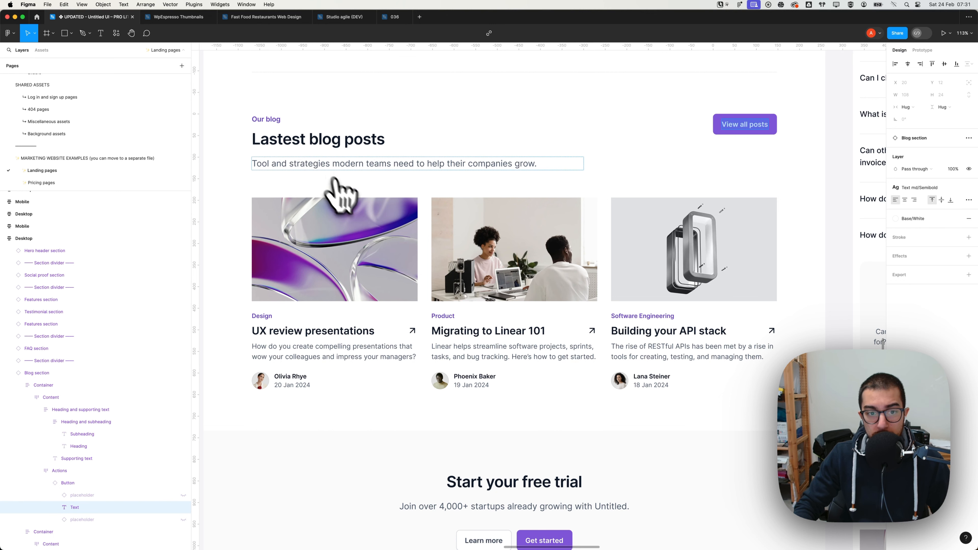
key(super+Tab)
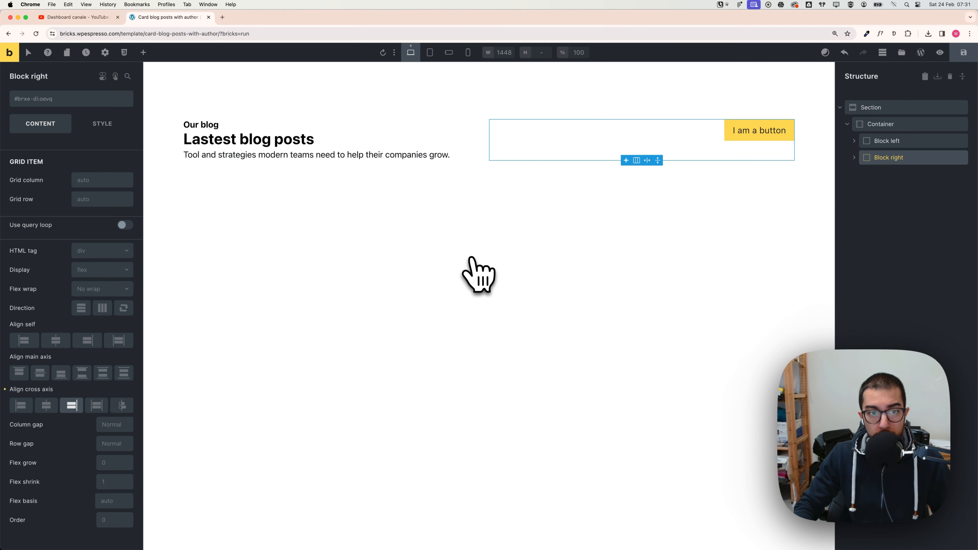
click(354, 134)
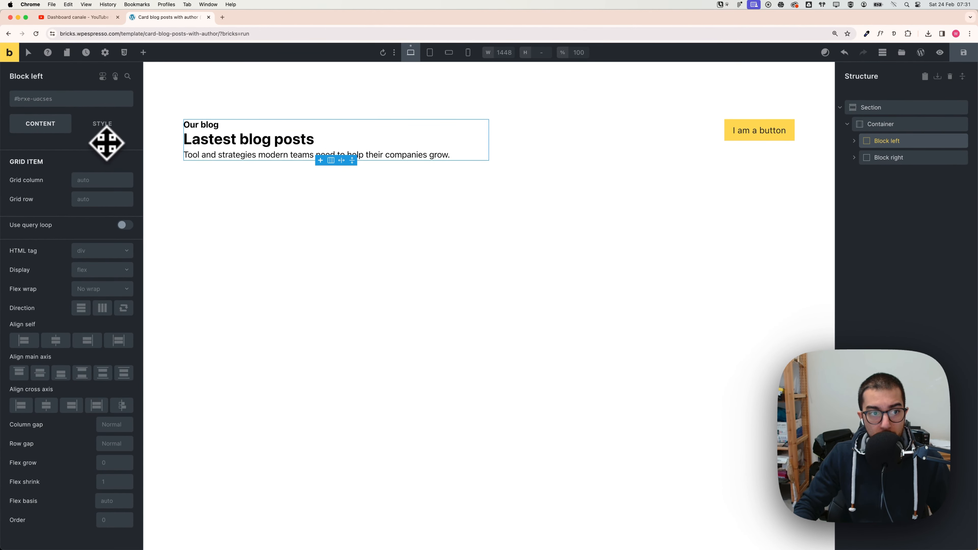
click(102, 129)
click(52, 129)
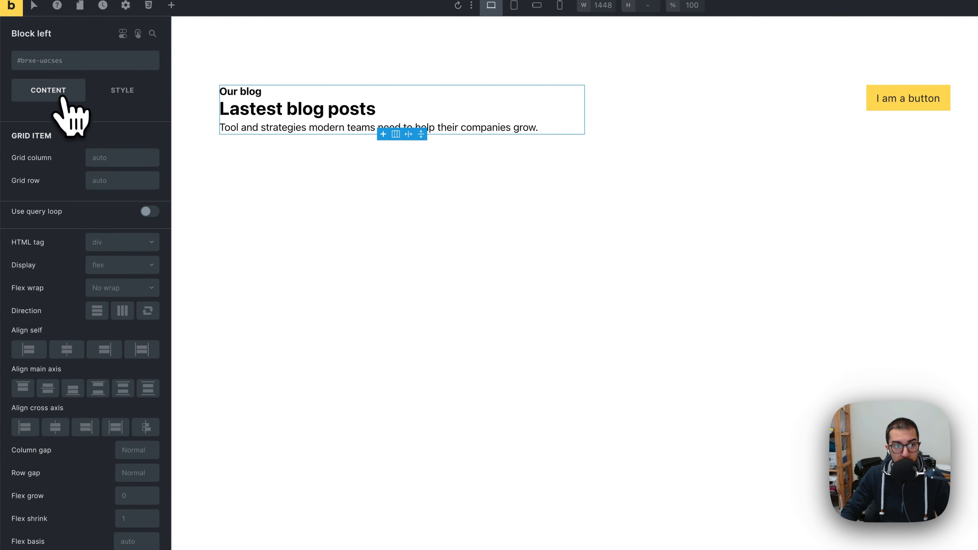
right_click(129, 476)
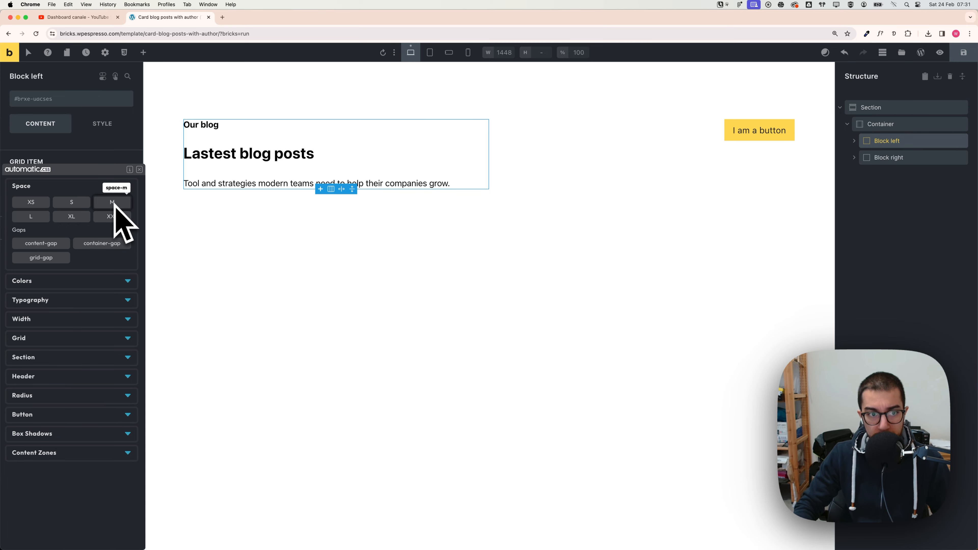
click(854, 141)
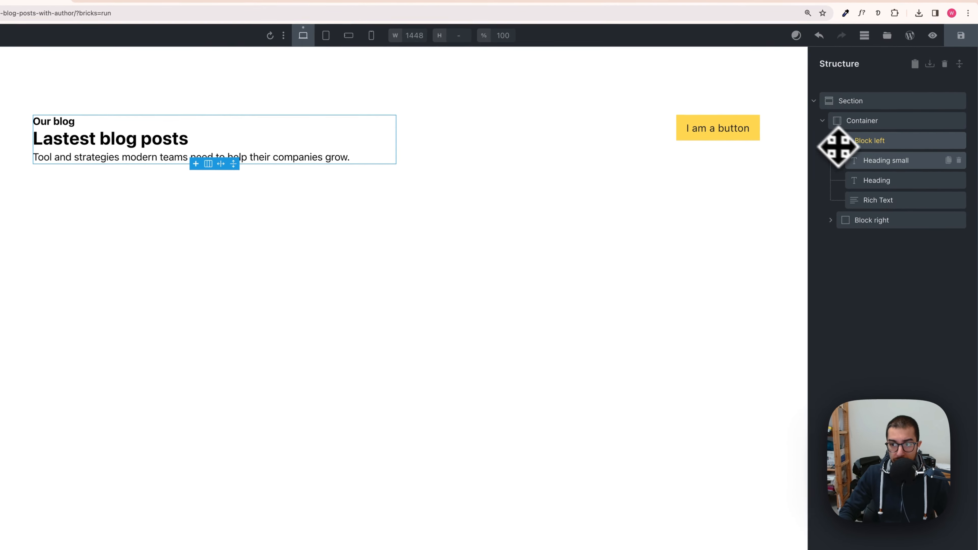
Step: Wrap the small heading inside Block left in a new Div
click(874, 161)
right_click(877, 162)
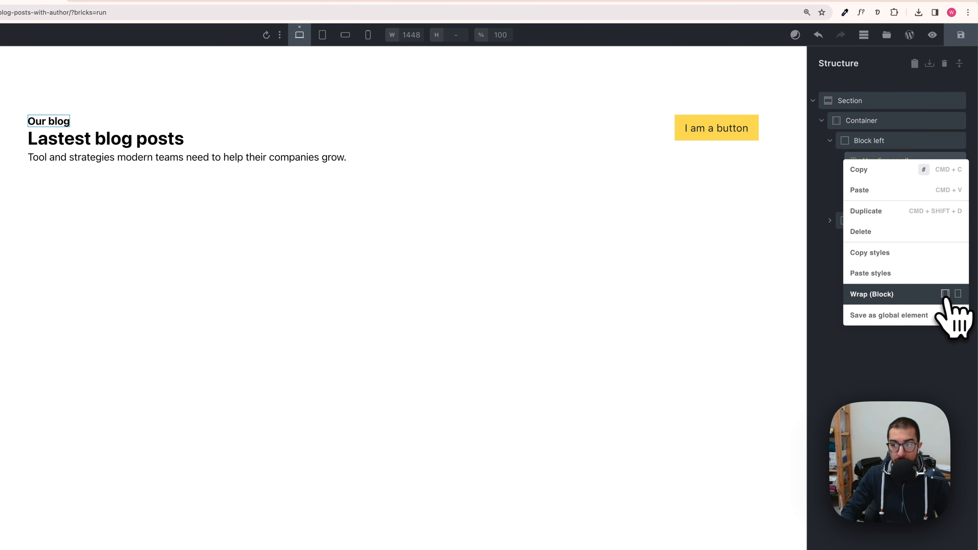
click(958, 294)
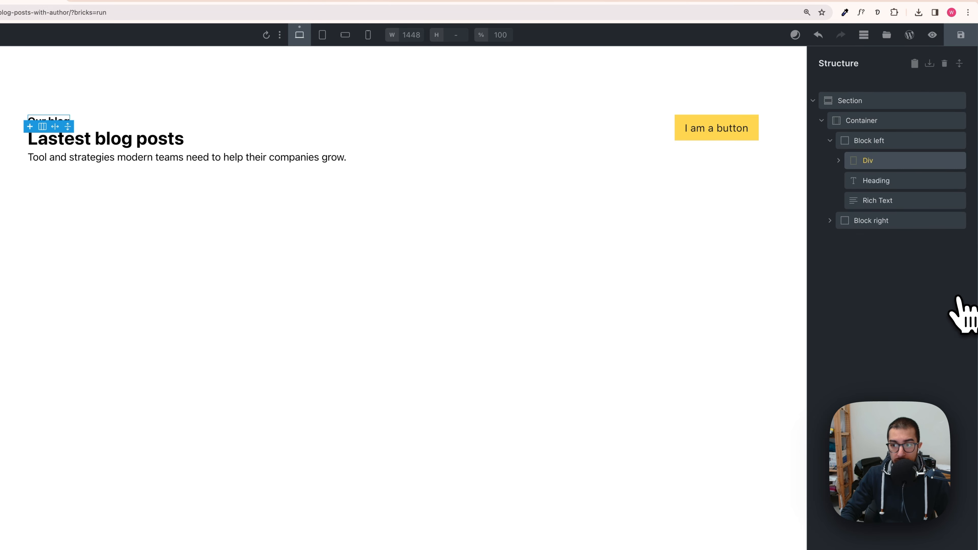
Step: Move the main Heading into the new Div beneath the small heading
click(839, 161)
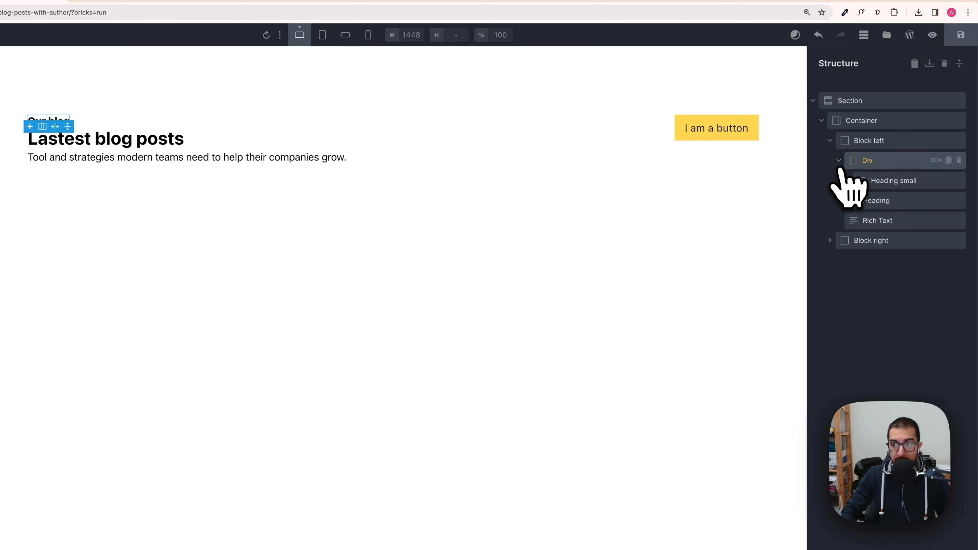
drag(870, 180, 888, 186)
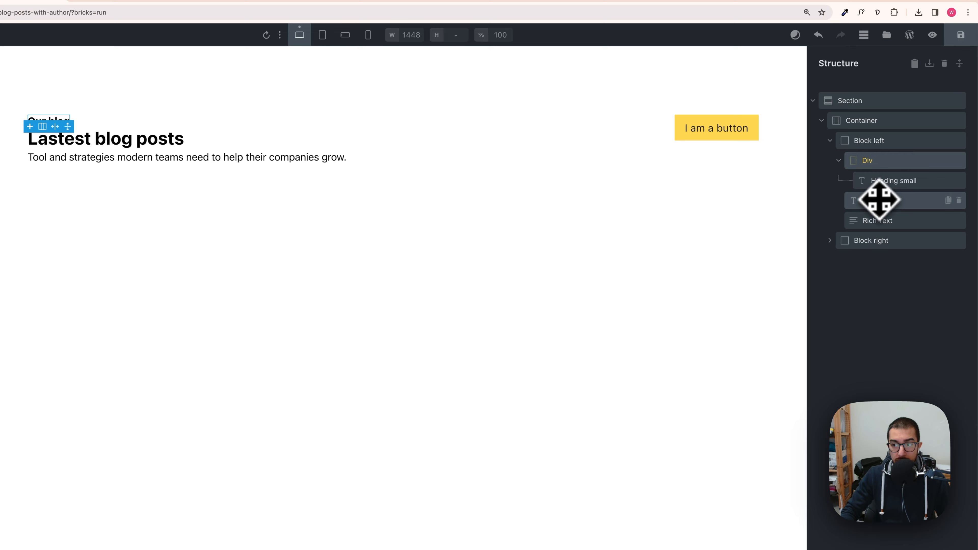
drag(874, 203, 886, 202)
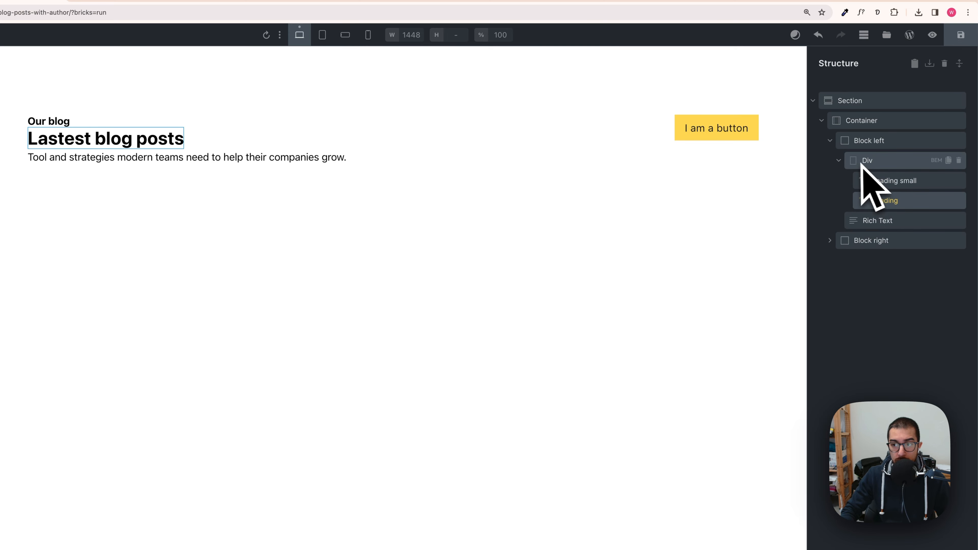
Step: Set Block left's row gap to the Automatic.css XS space preset
click(839, 161)
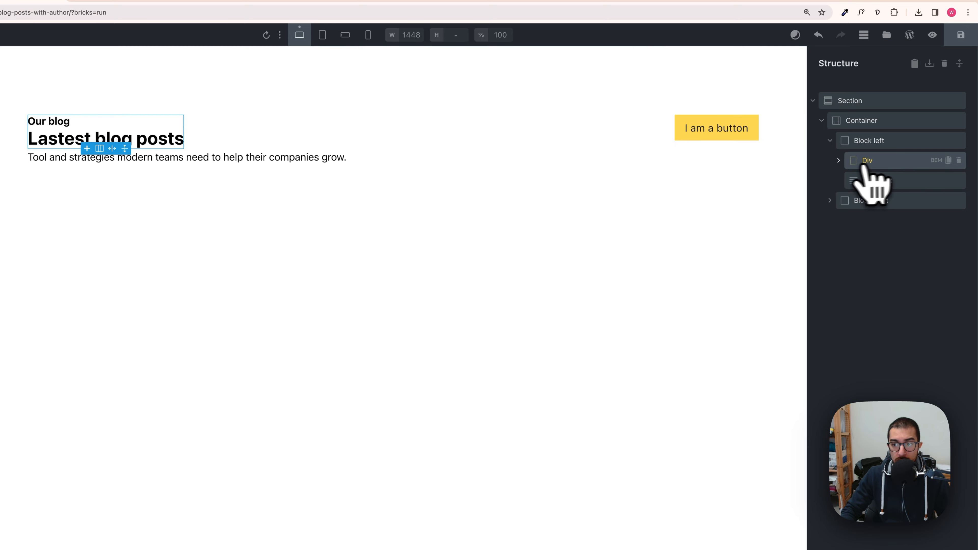
click(839, 160)
click(839, 160)
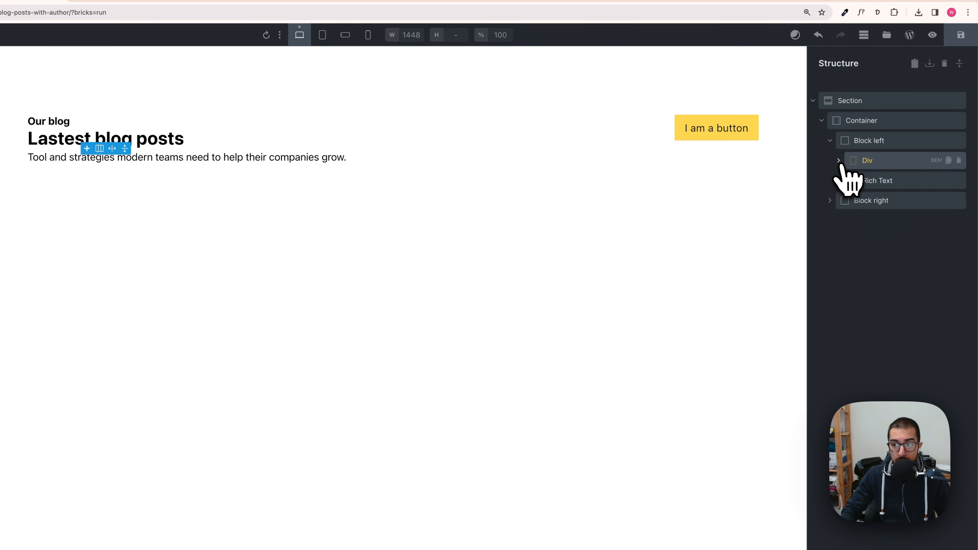
click(861, 144)
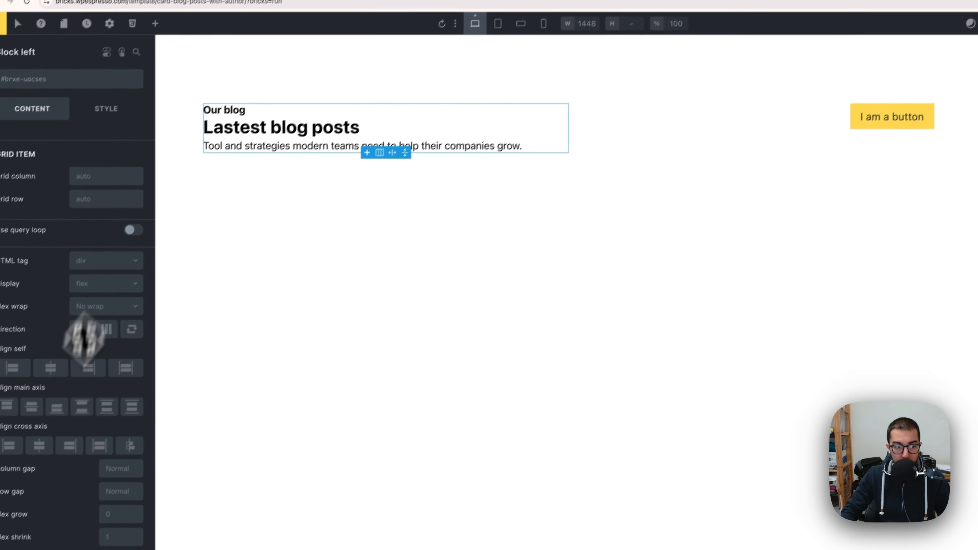
right_click(112, 487)
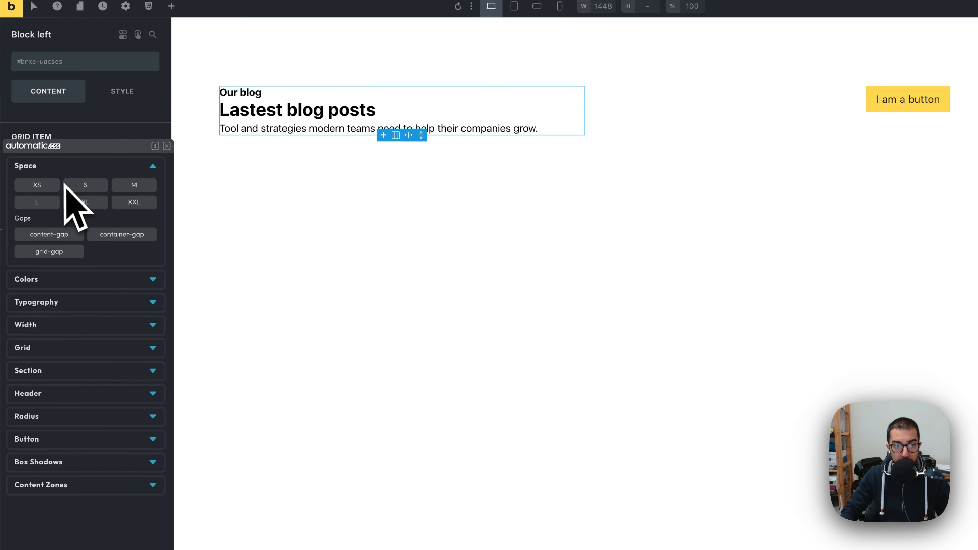
click(45, 185)
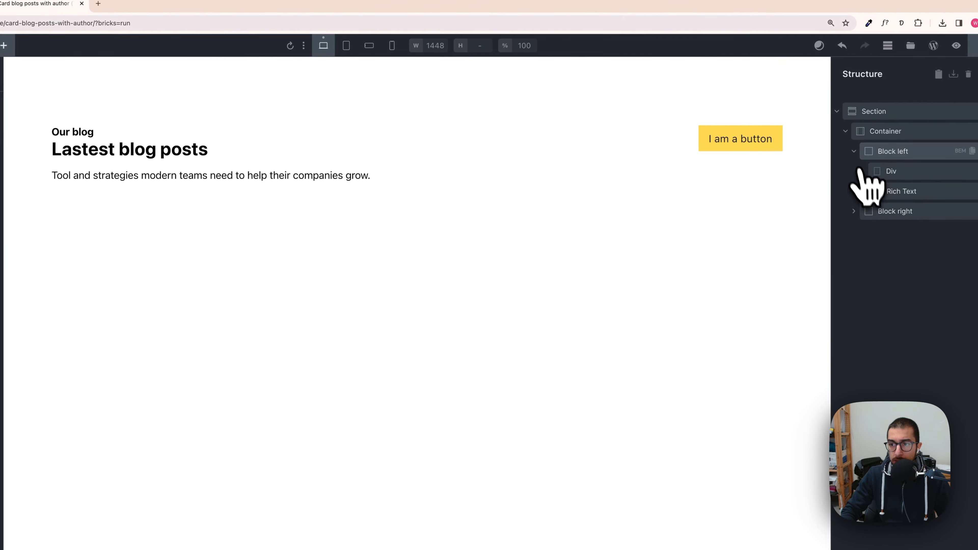
Step: Add a second Container inside the Section, below the existing container, and select it
click(855, 151)
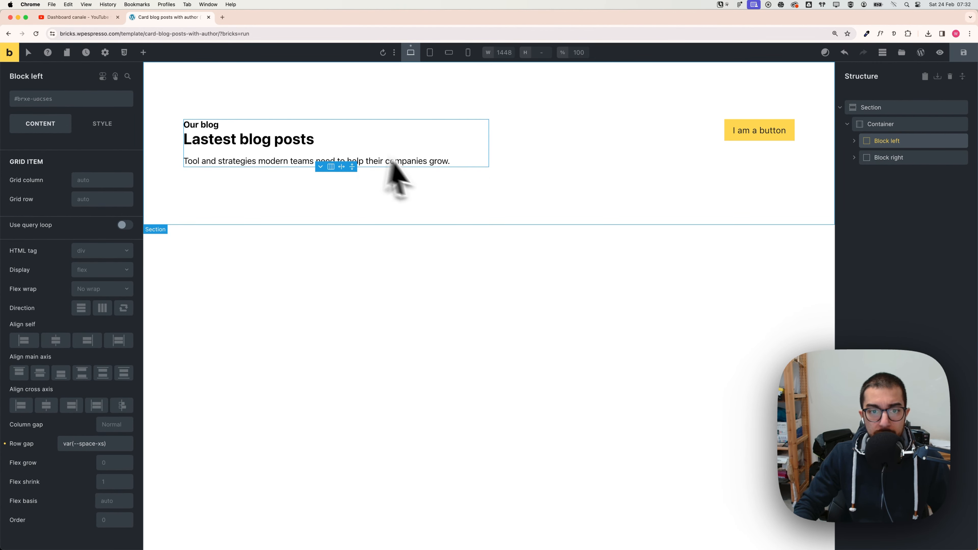
key(super+Tab)
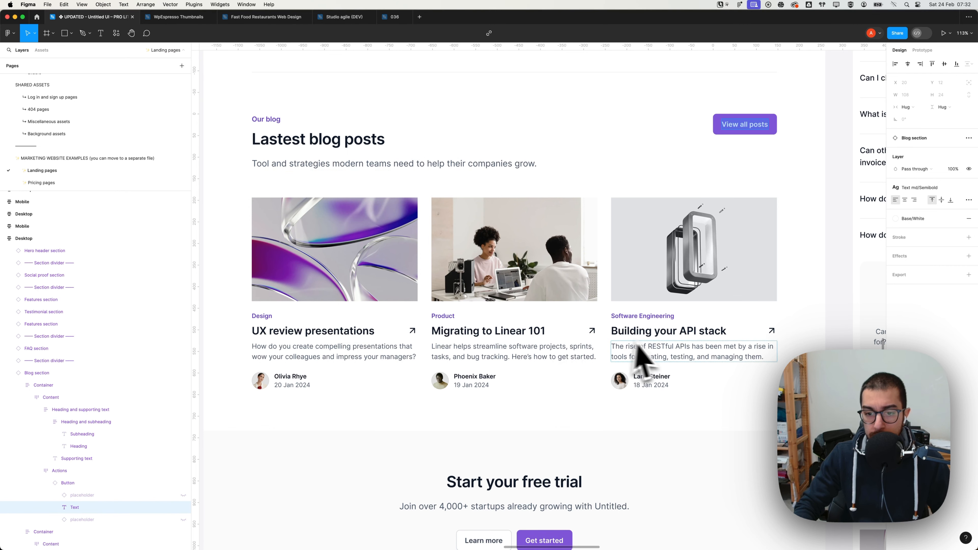
key(super+Tab)
click(848, 125)
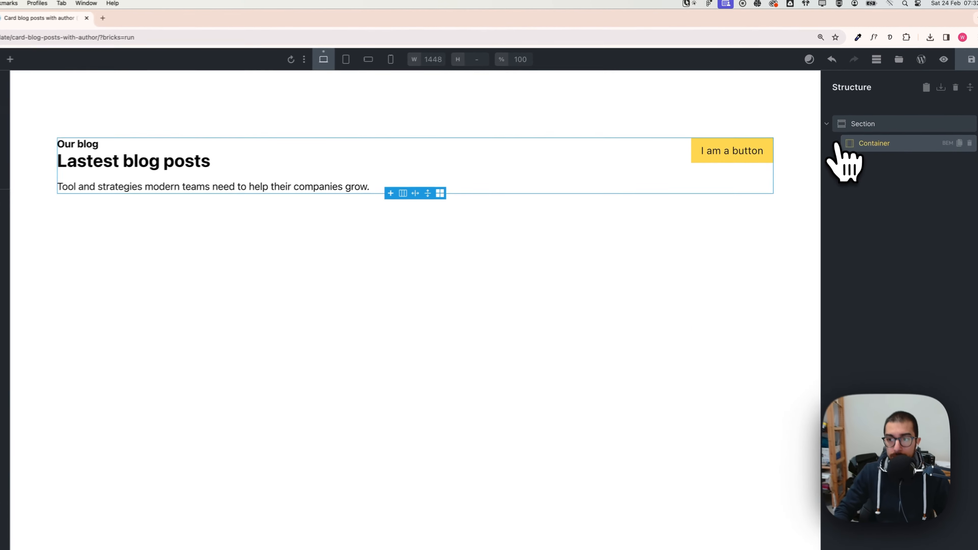
click(870, 110)
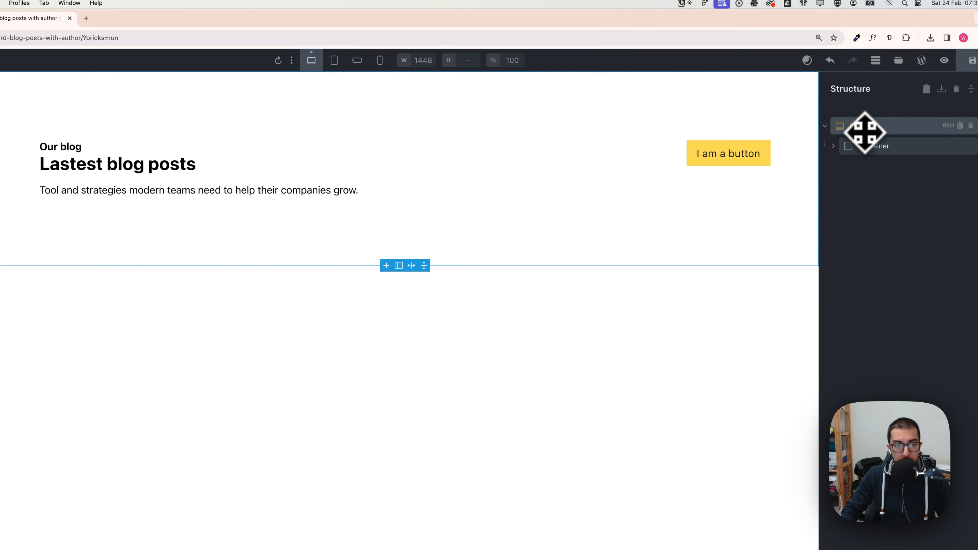
click(158, 35)
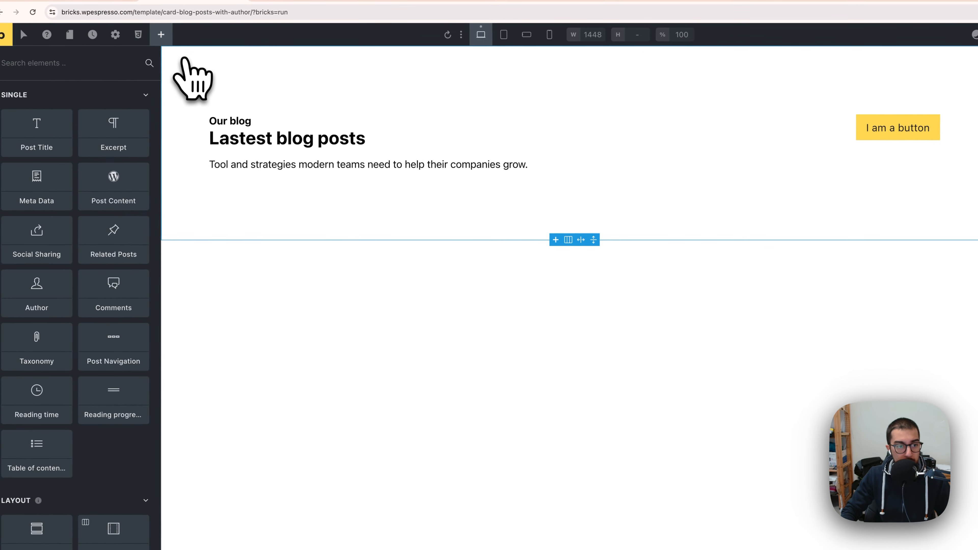
scroll(113, 339, down, 4)
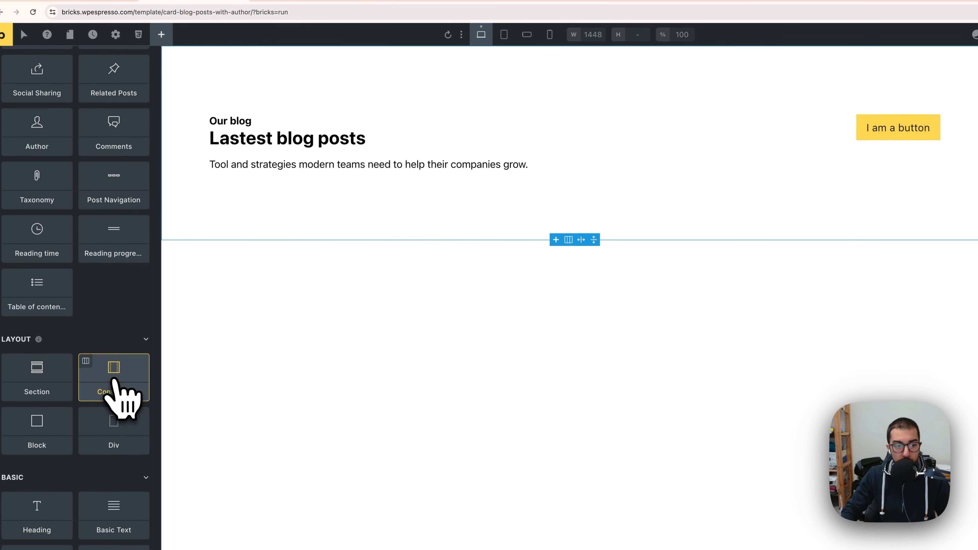
click(129, 393)
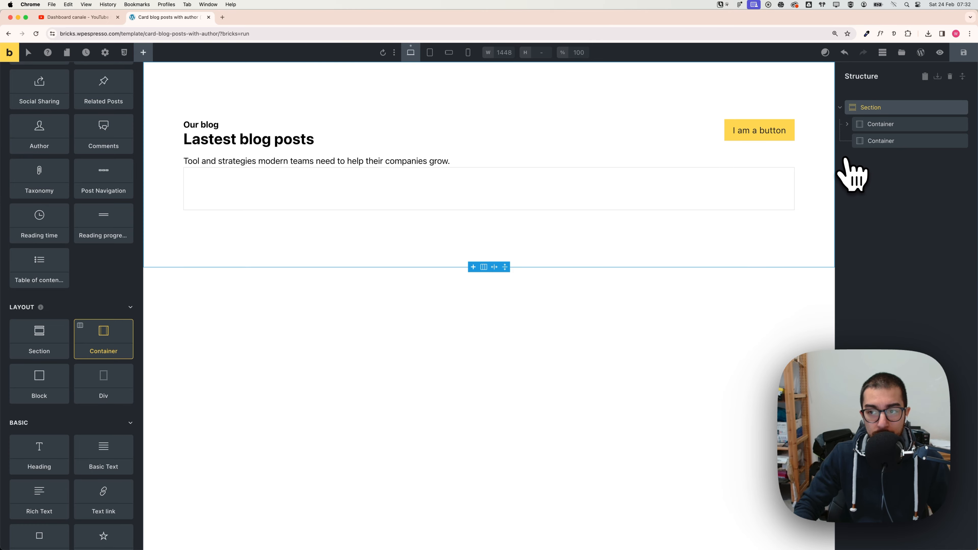
mouse_move(845, 157)
mouse_down()
mouse_move(854, 145)
mouse_move(836, 139)
mouse_move(878, 136)
mouse_move(851, 169)
mouse_up()
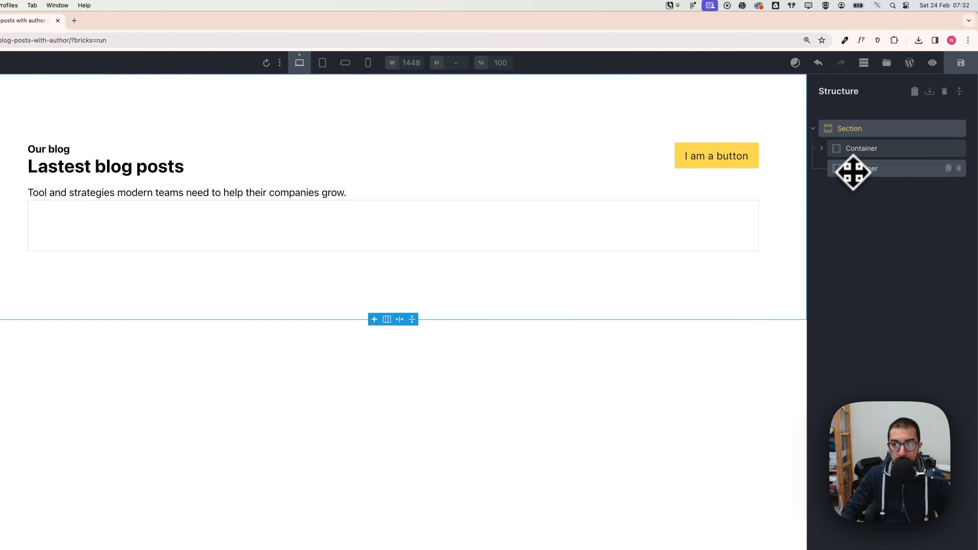
click(853, 171)
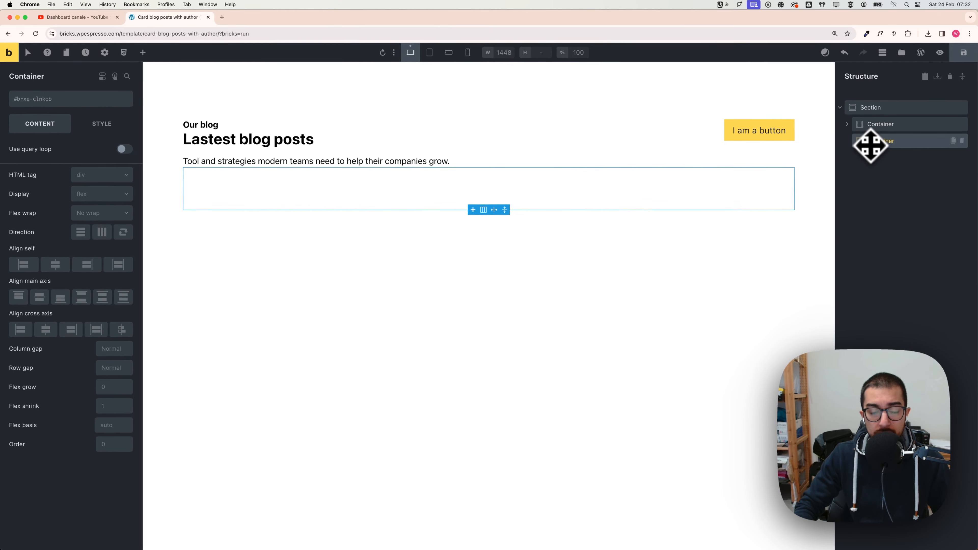
Step: Set the new container's display to grid with the Automatic.css grid-3 template columns
drag(559, 137, 155, 84)
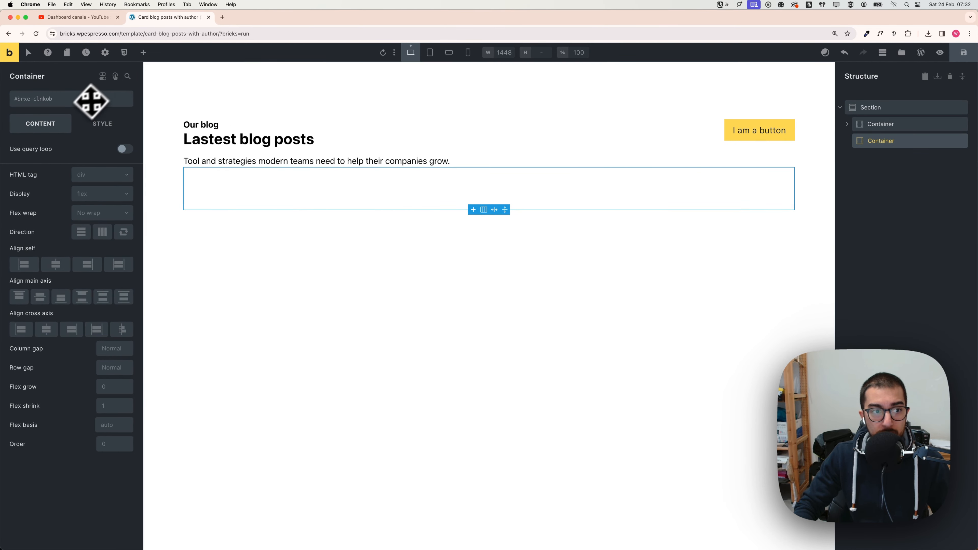
click(93, 199)
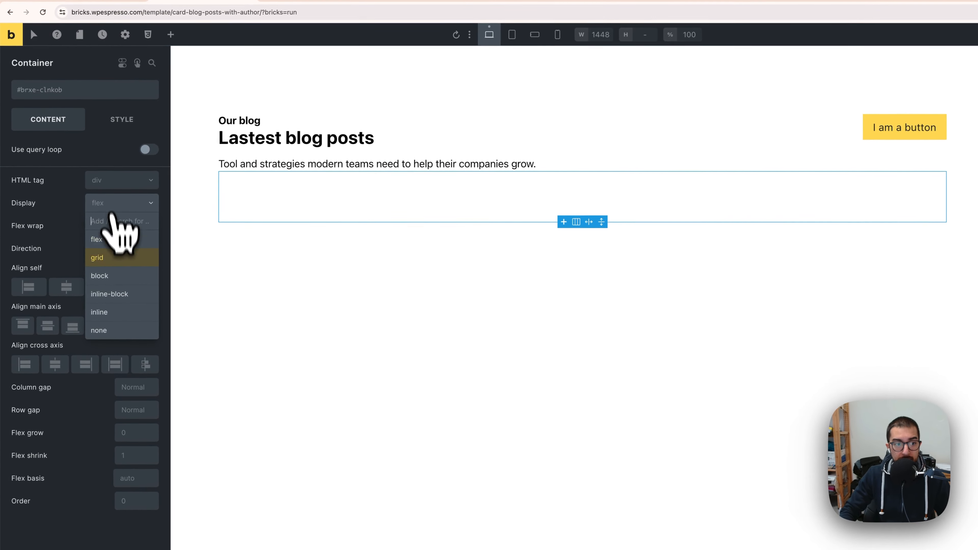
click(99, 238)
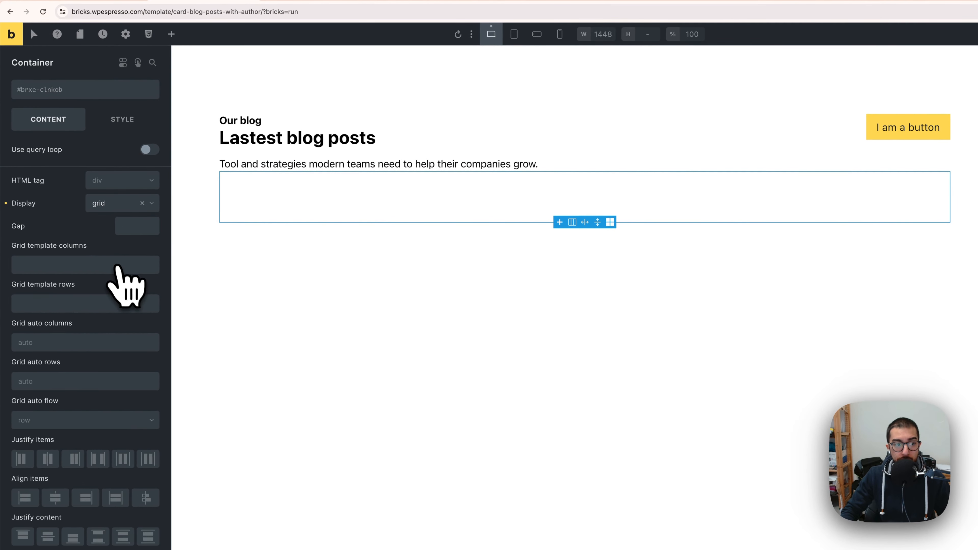
right_click(36, 265)
click(135, 116)
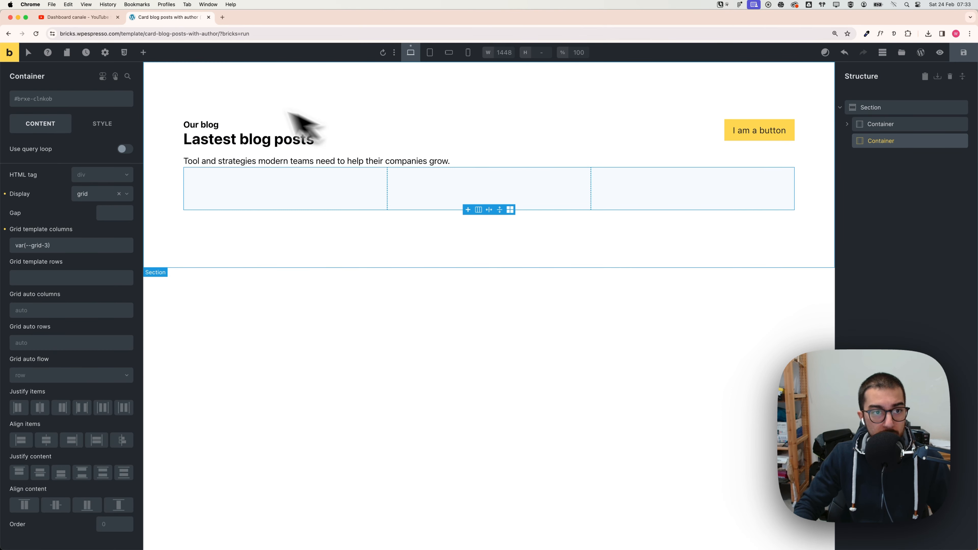
Step: Add a Block inside the grid container to serve as the first blog card
click(143, 52)
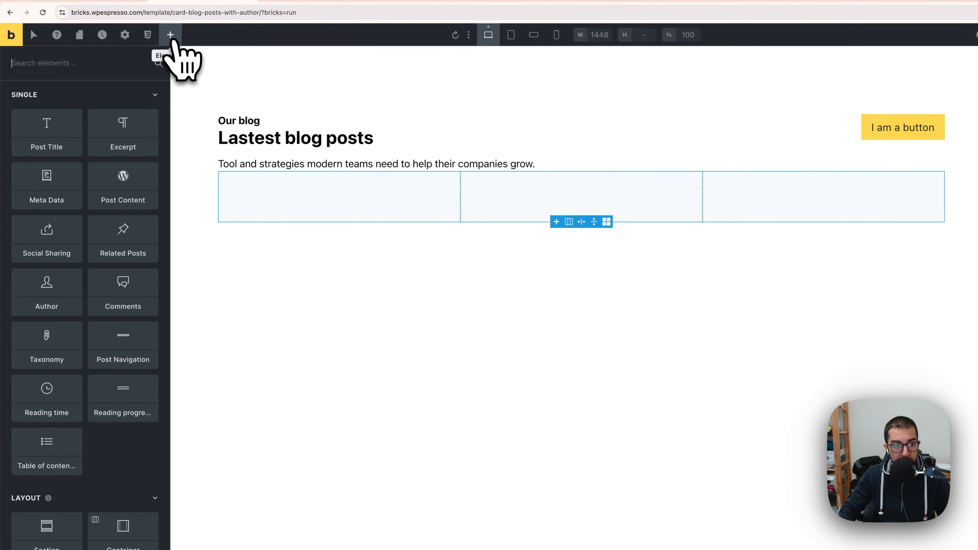
scroll(66, 376, down, 5)
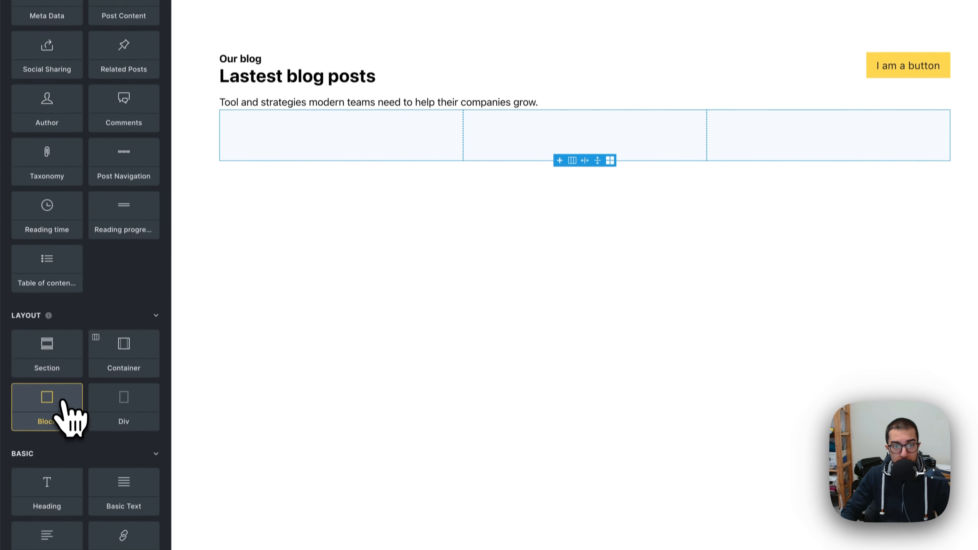
drag(64, 403, 878, 140)
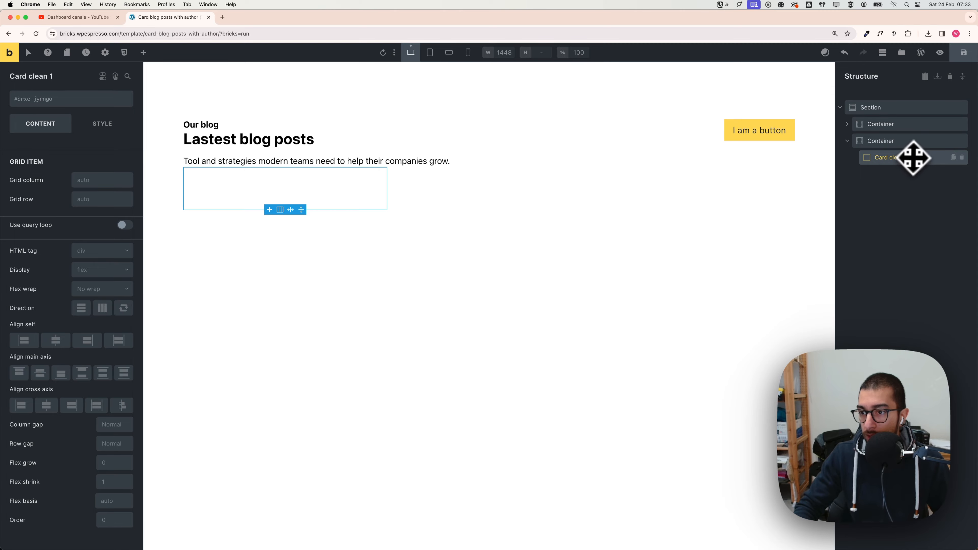
double_click(910, 160)
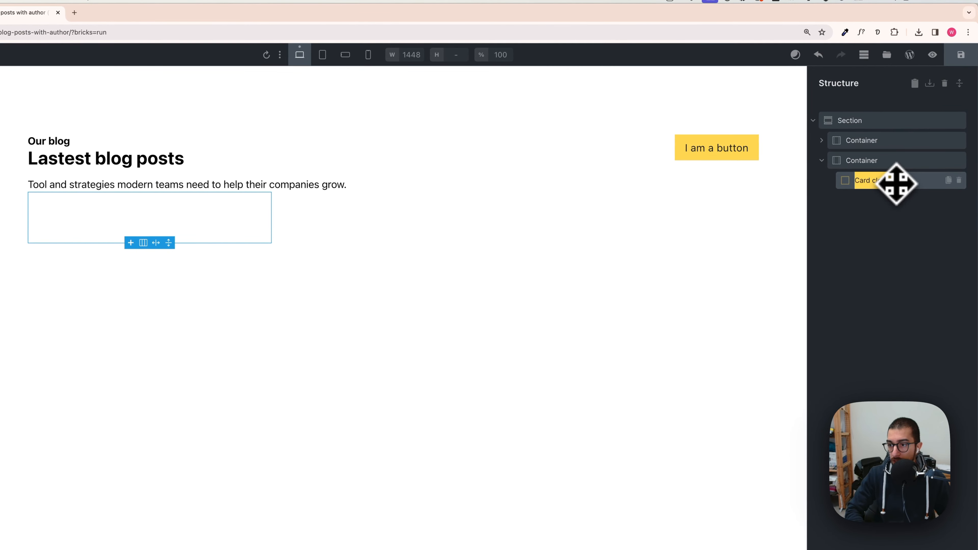
click(896, 184)
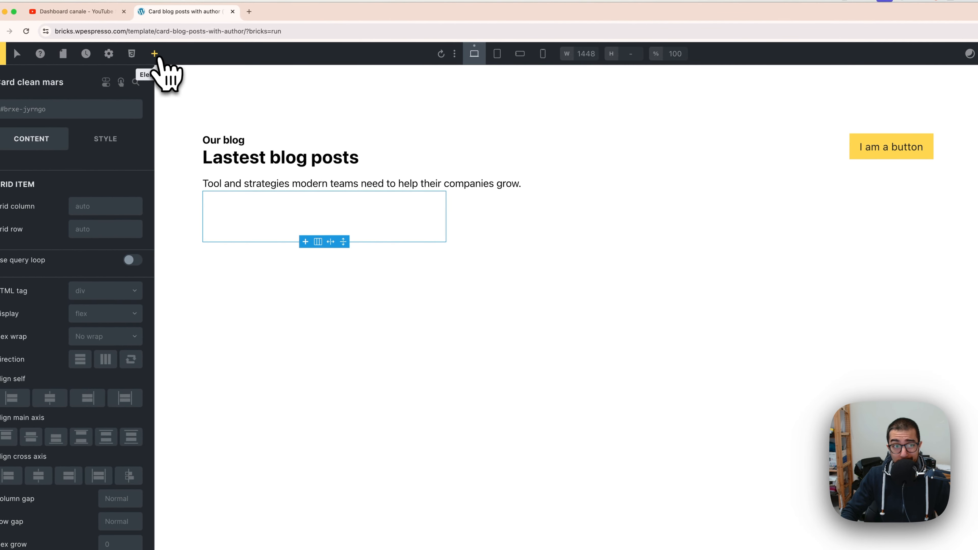
click(155, 54)
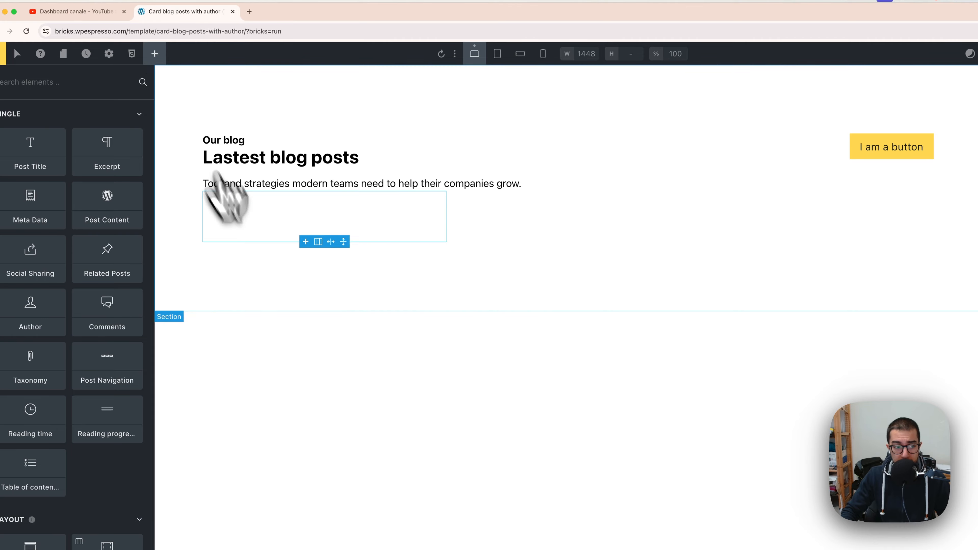
scroll(99, 339, down, 5)
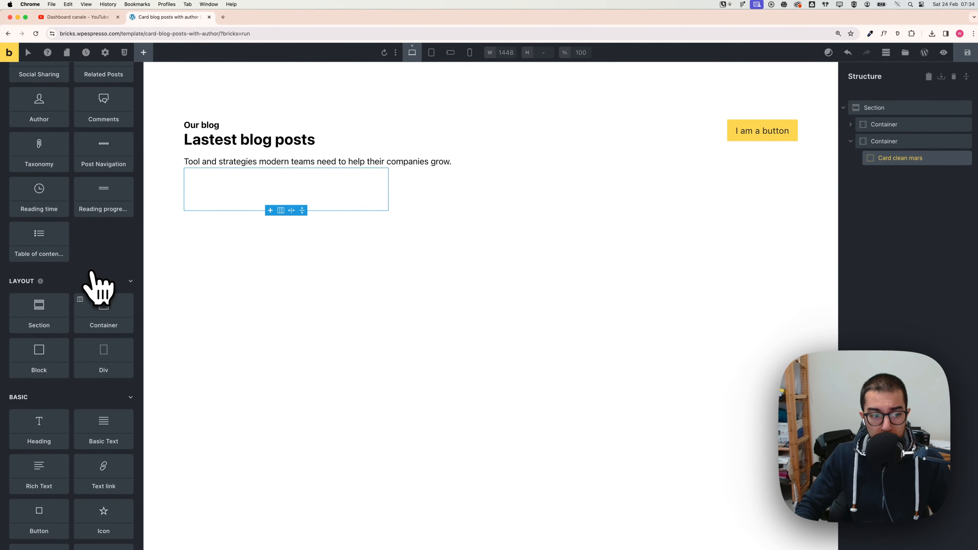
scroll(96, 289, down, 3)
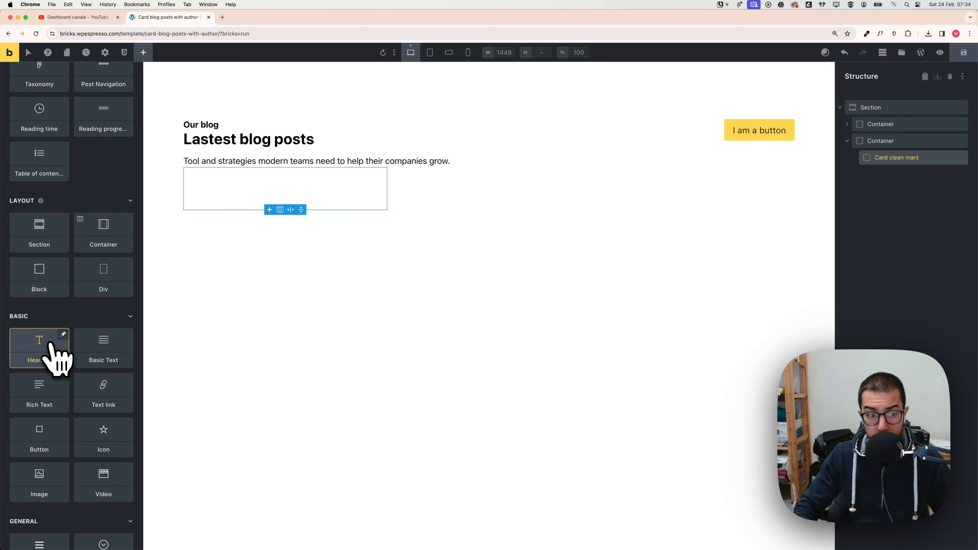
click(50, 346)
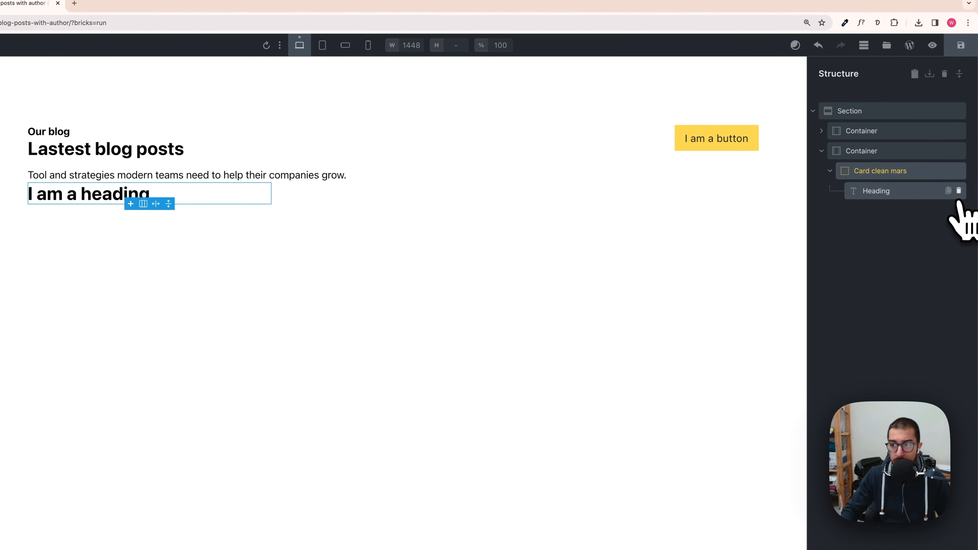
click(959, 190)
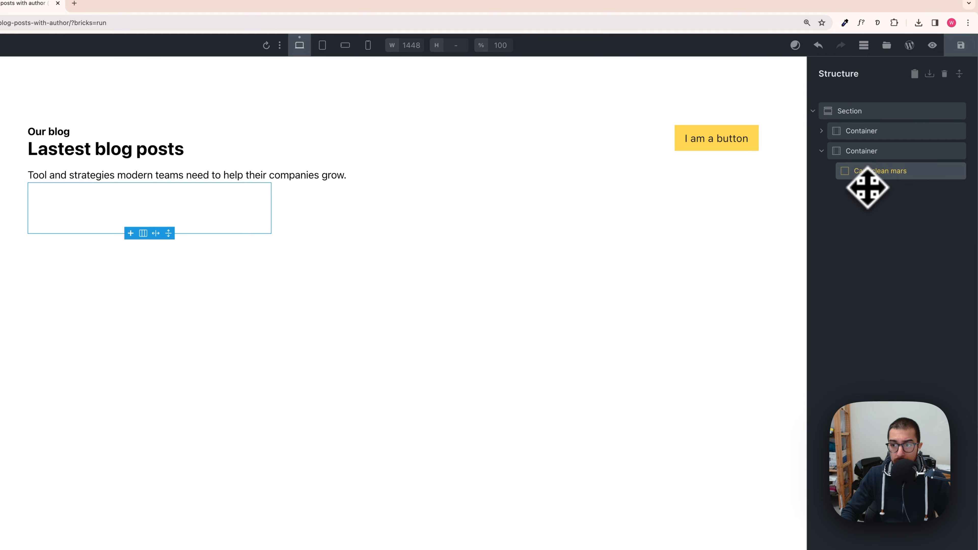
Step: Compare with the Figma design, then add an Image element inside the first card block
key(super+Tab)
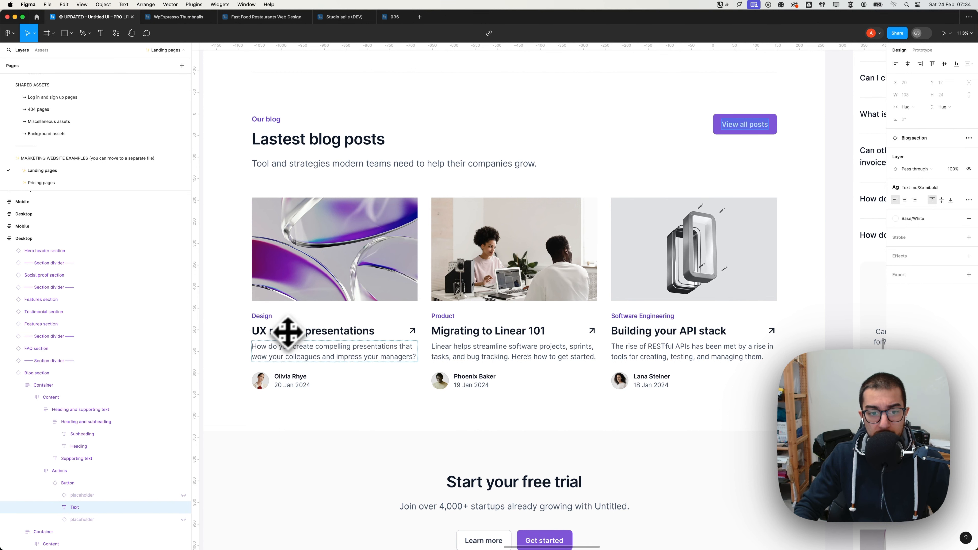
key(super+Tab)
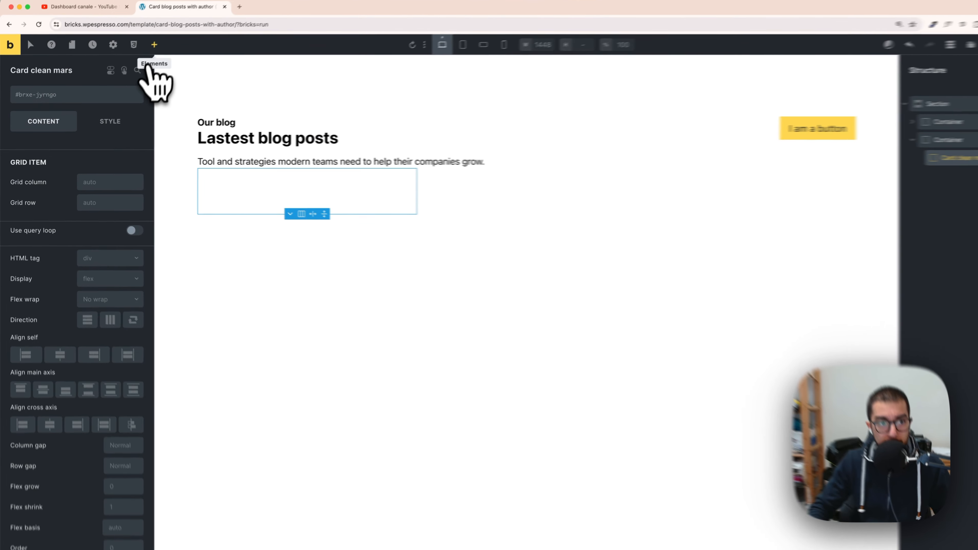
click(155, 44)
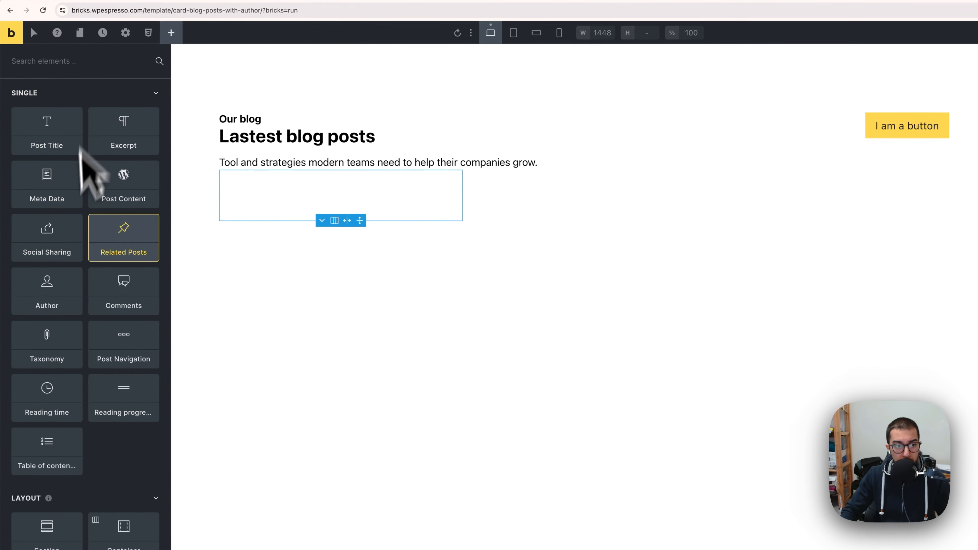
scroll(124, 305, down, 5)
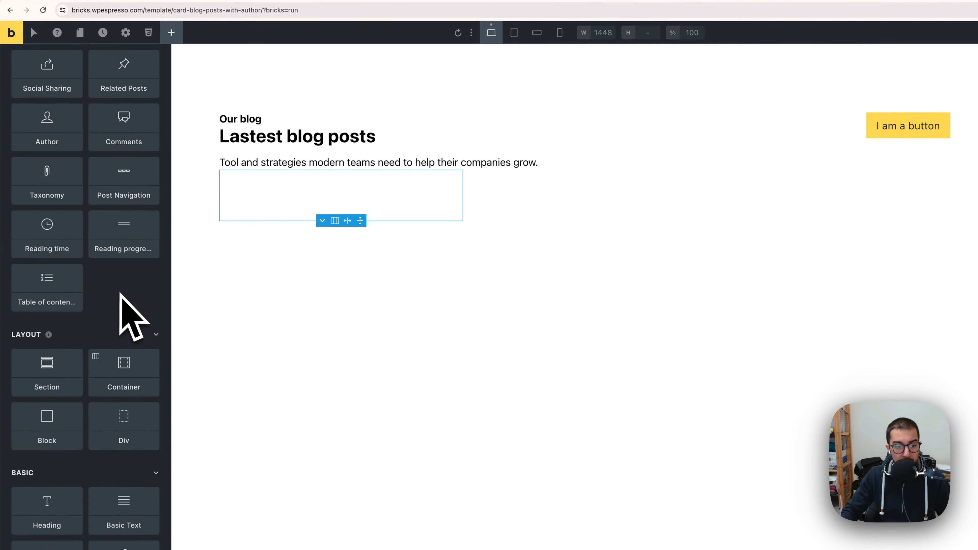
scroll(120, 293, up, 5)
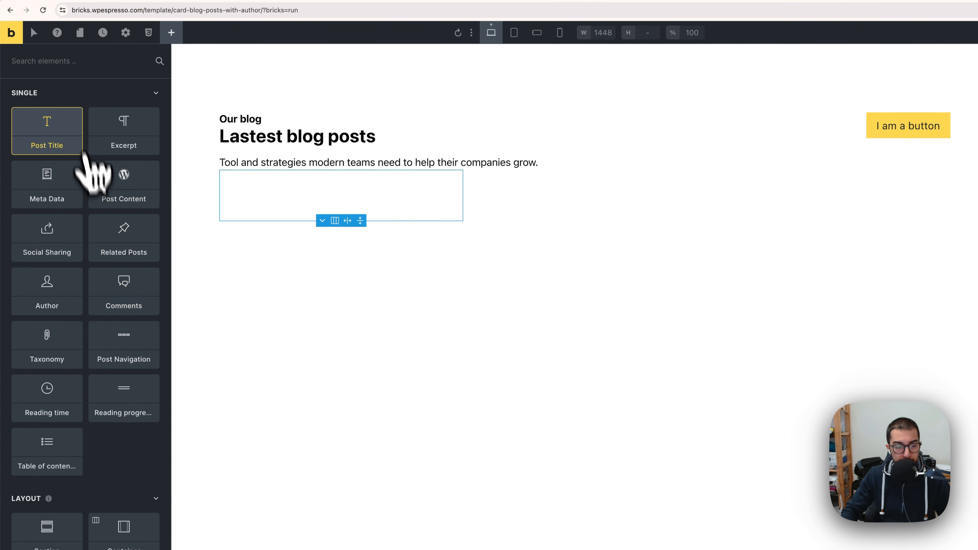
text(imag)
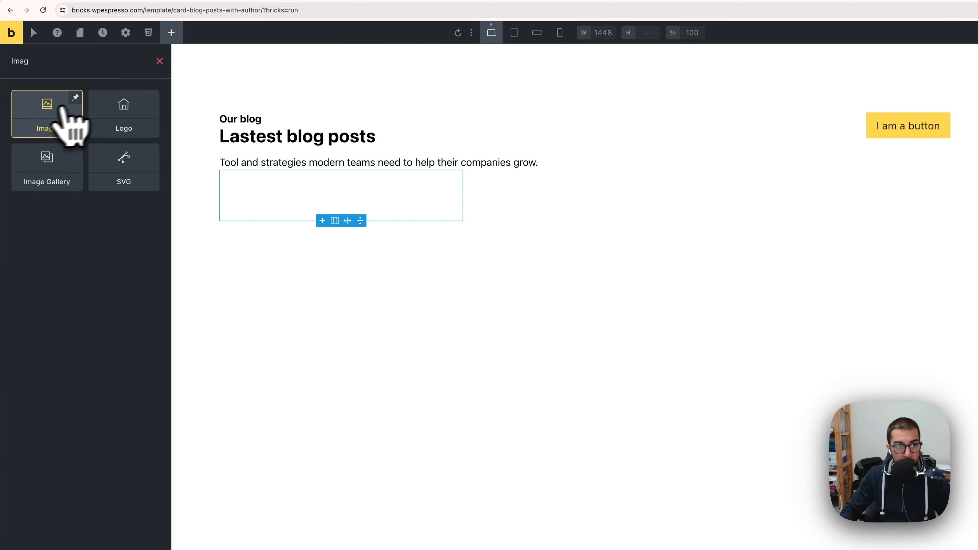
click(34, 114)
drag(34, 123, 244, 188)
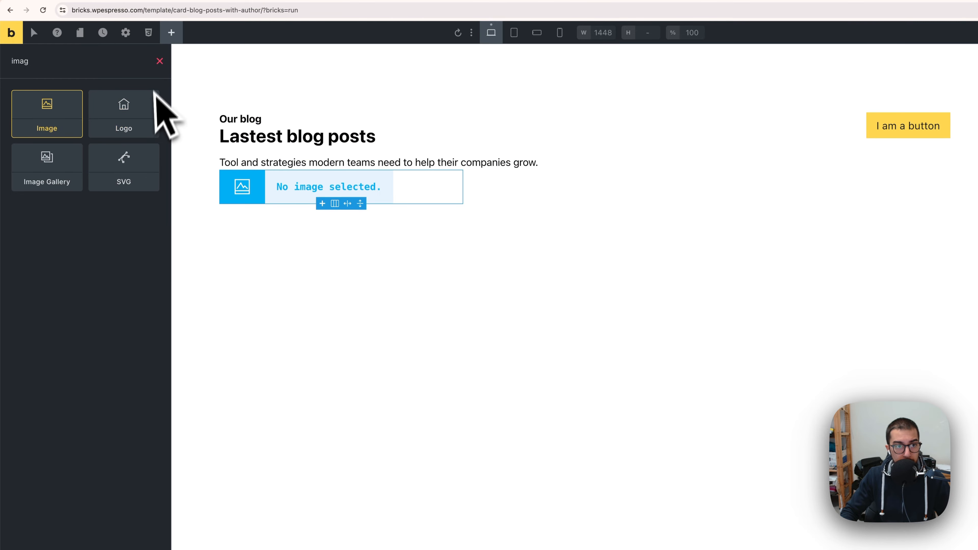
Step: Add two Heading elements to the card below the image
click(159, 61)
scroll(70, 309, down, 7)
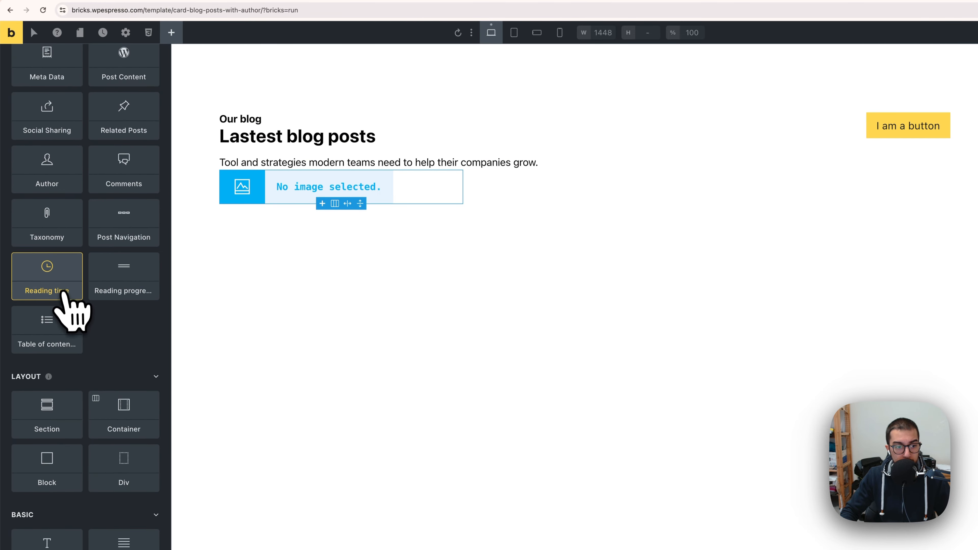
click(73, 416)
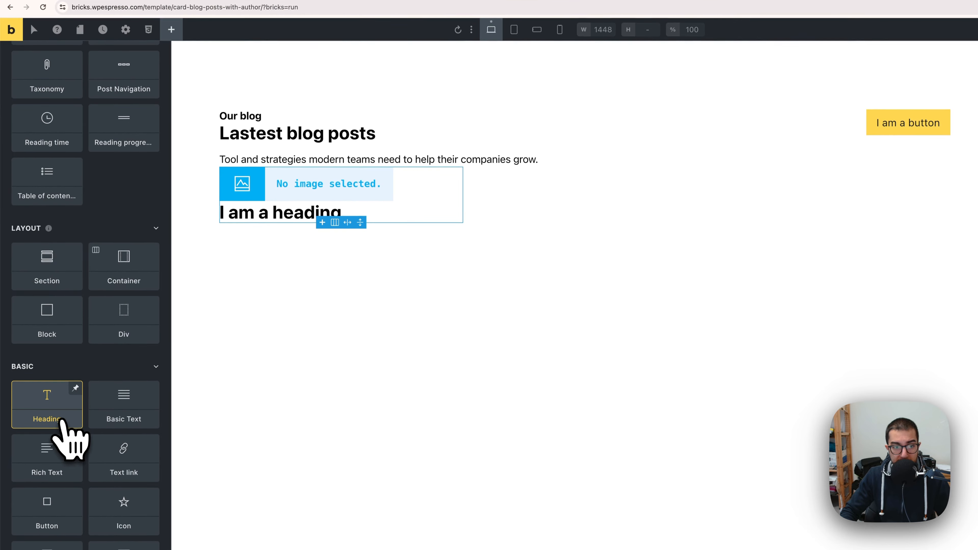
click(70, 418)
click(246, 213)
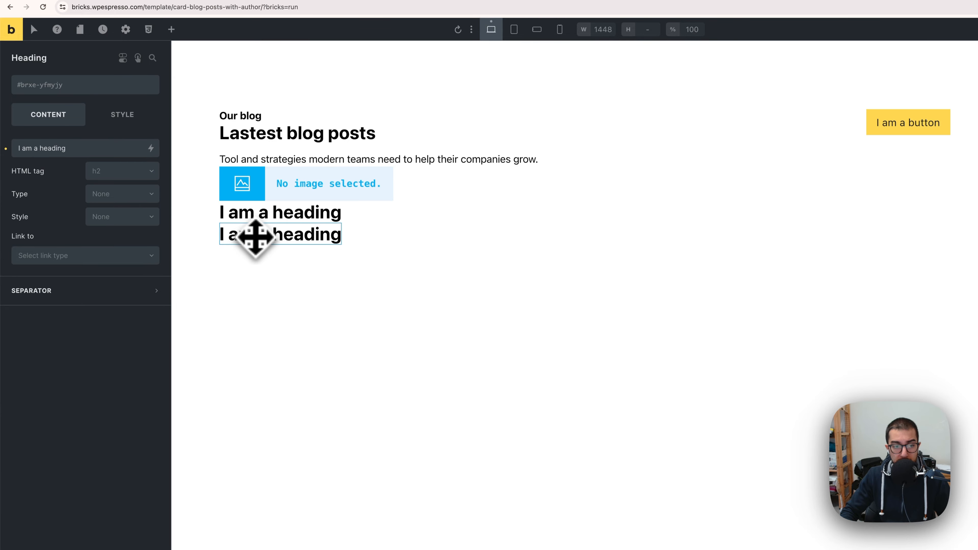
Step: Add a Basic Text element to the card below the headings
click(171, 29)
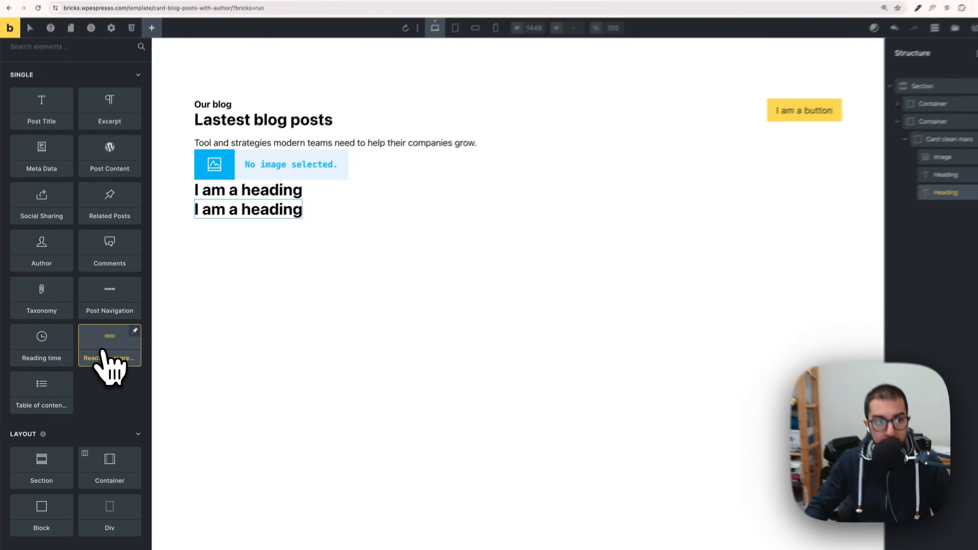
scroll(104, 347, down, 6)
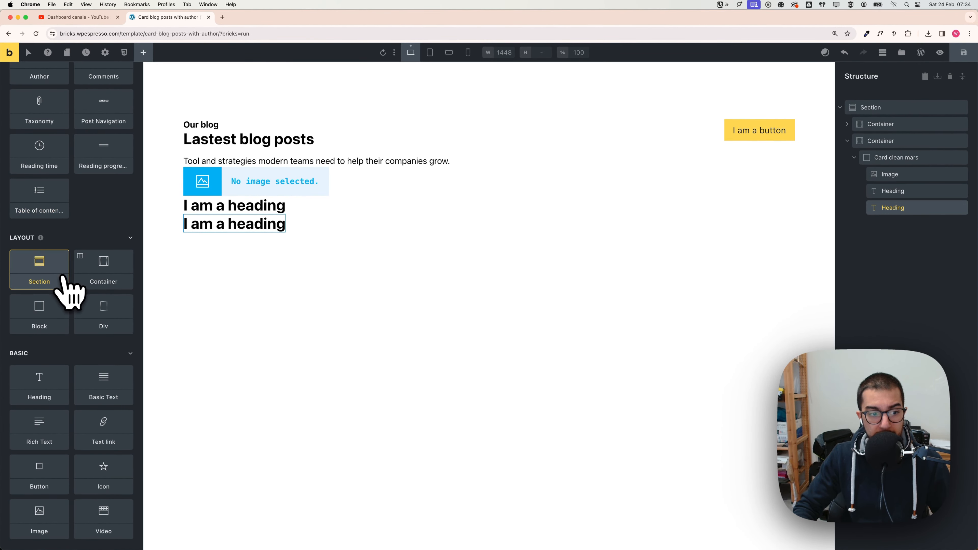
scroll(101, 343, down, 2)
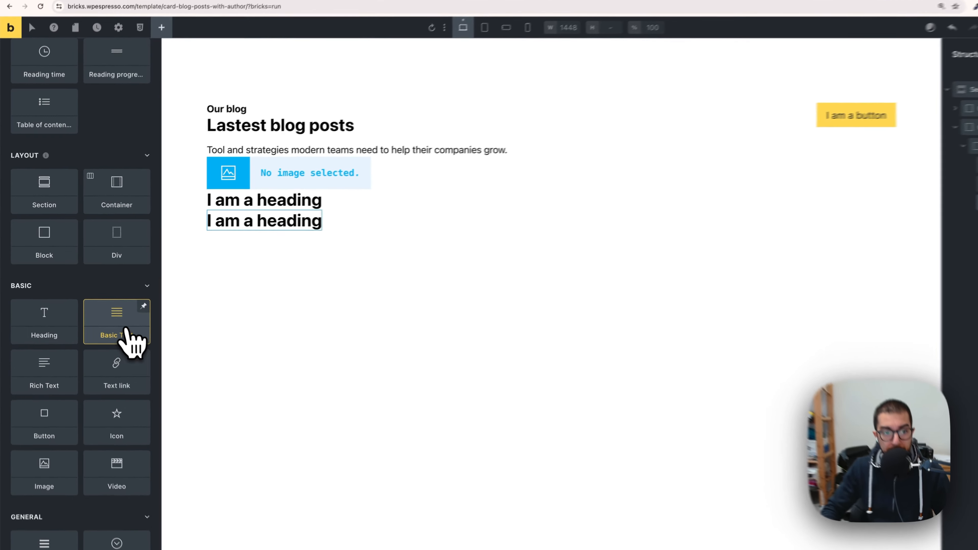
click(113, 324)
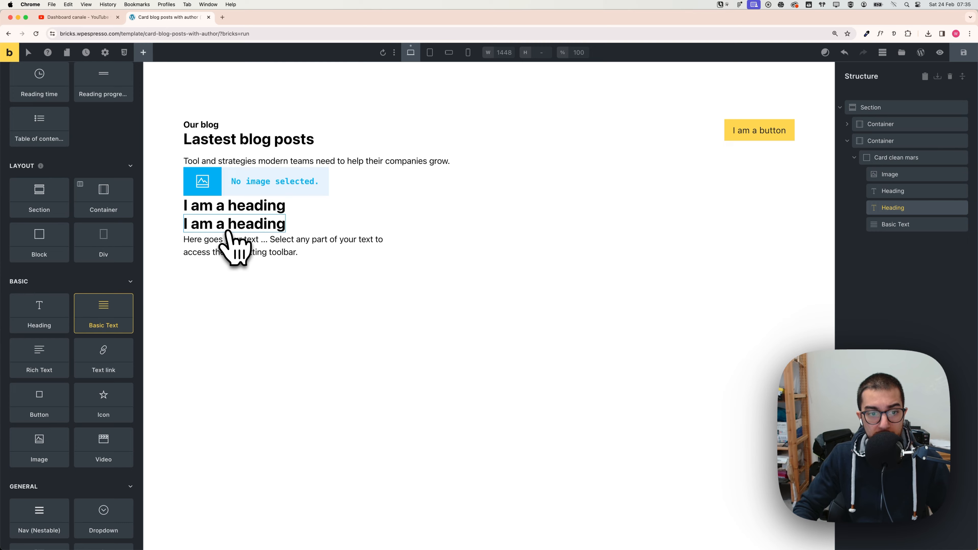
Step: Check the author row in the Figma design, then add a Div inside the card below the basic text
key(super+Tab)
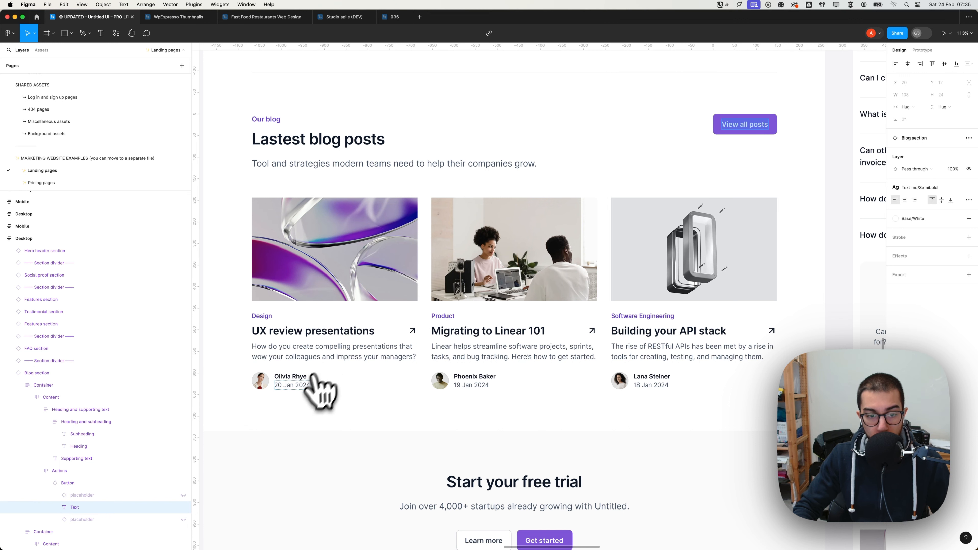
key(super+Tab)
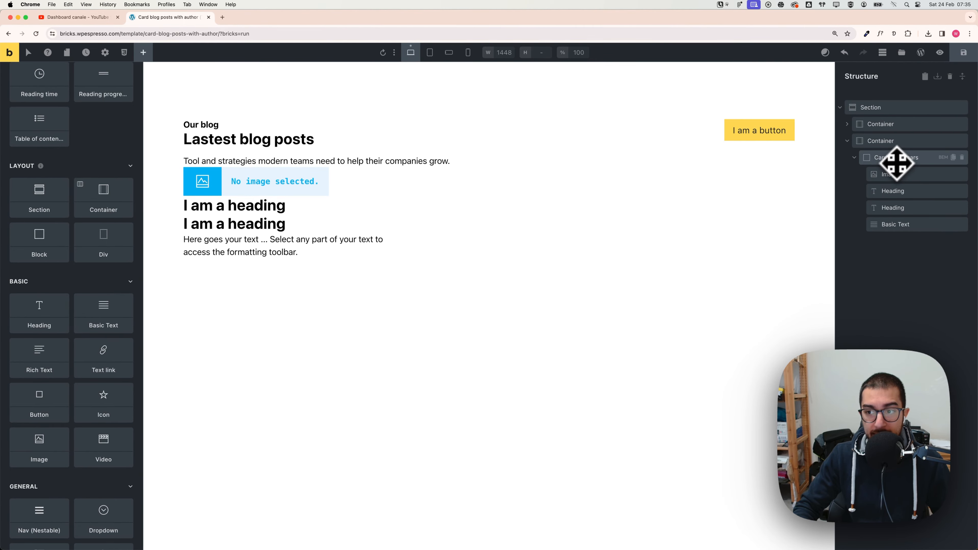
click(897, 162)
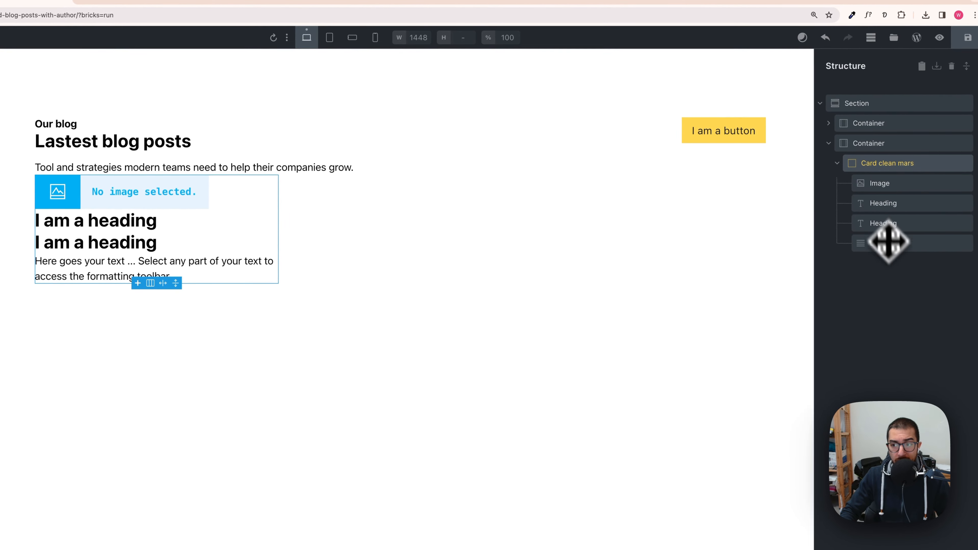
click(1, 38)
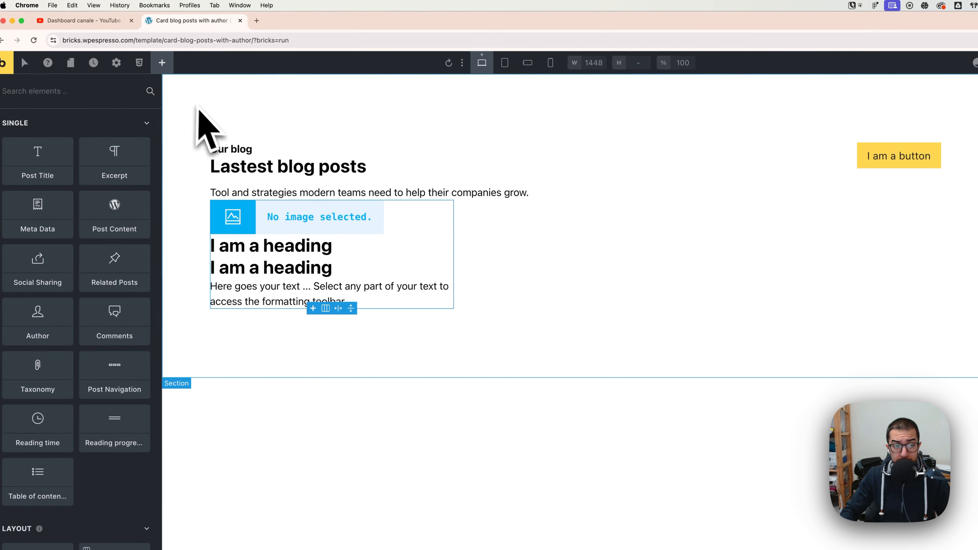
scroll(127, 347, down, 10)
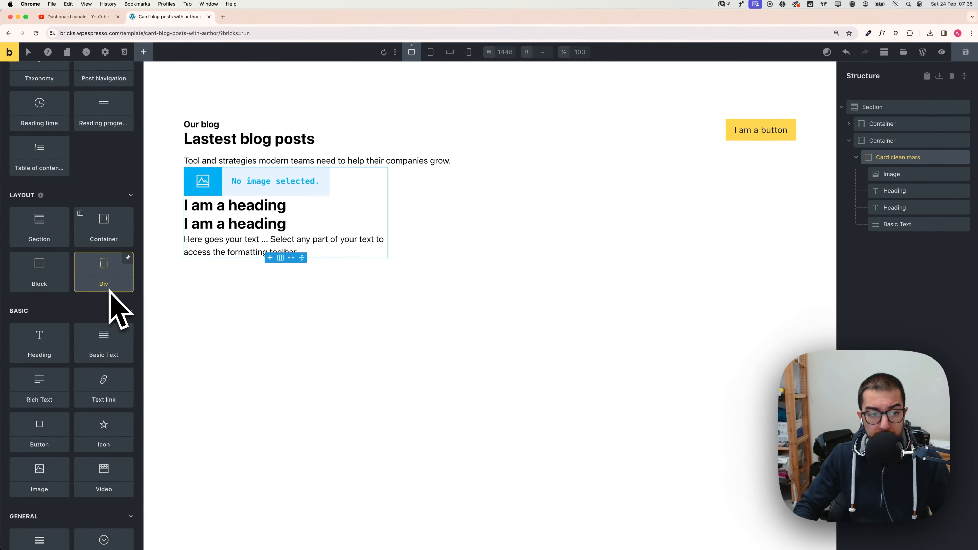
scroll(131, 310, down, 3)
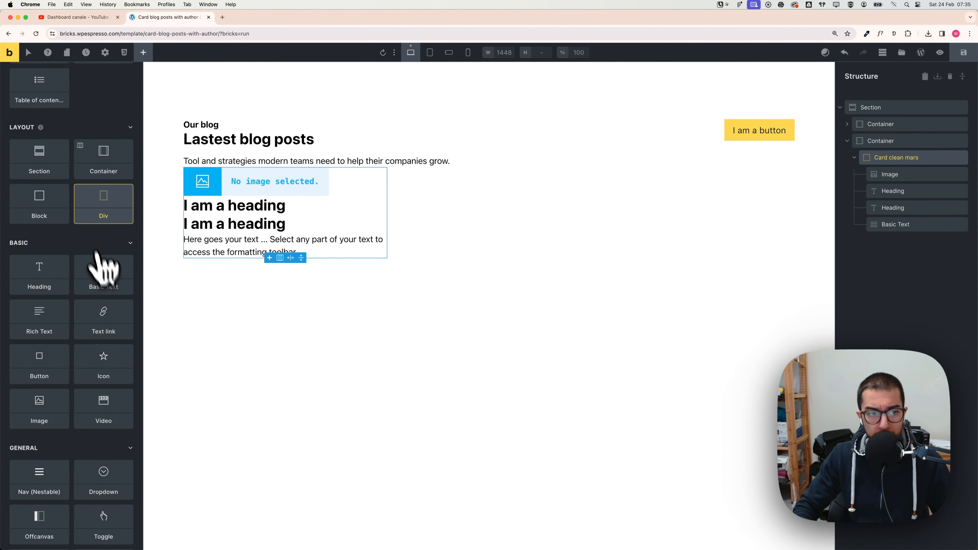
drag(104, 215, 878, 246)
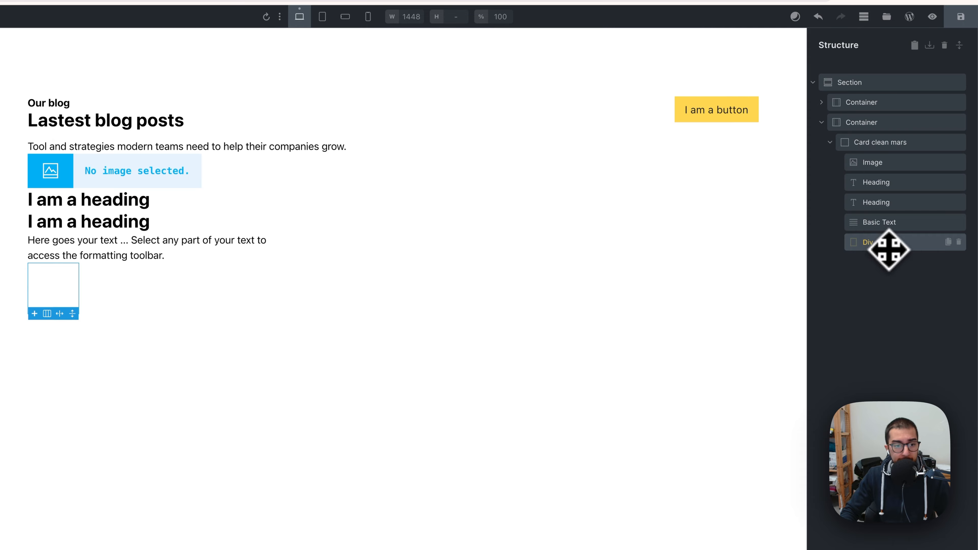
Step: Set the Div's display to grid with grid template columns var(--grid-1-2)
click(109, 192)
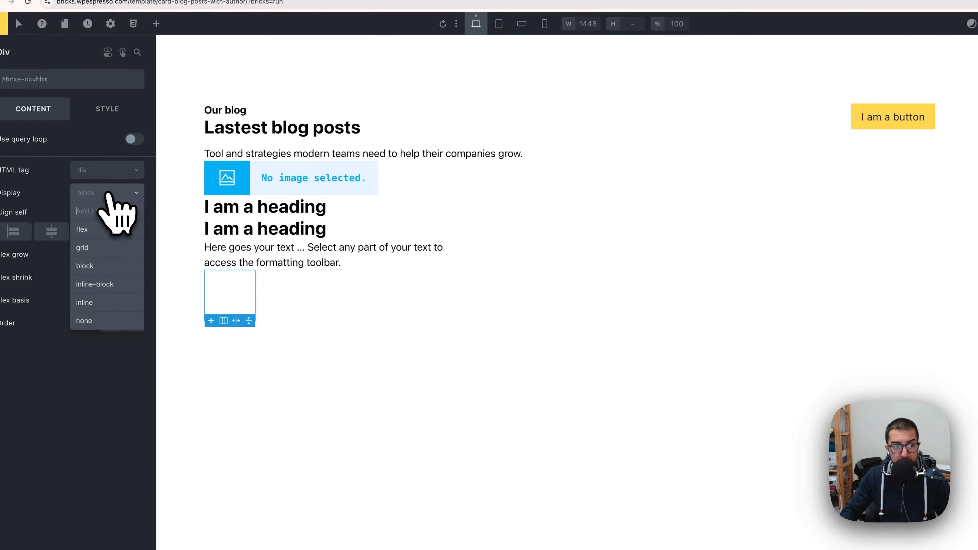
click(104, 249)
click(60, 254)
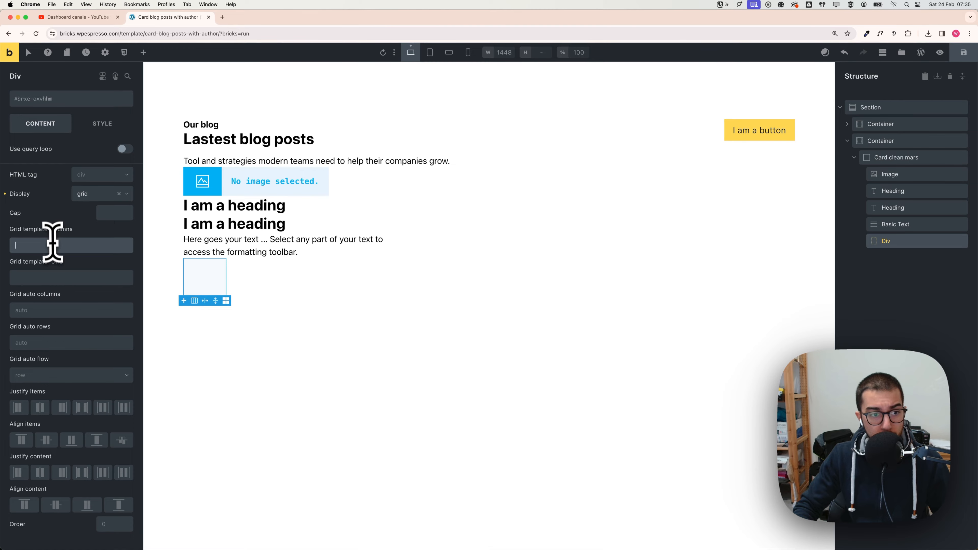
right_click(50, 247)
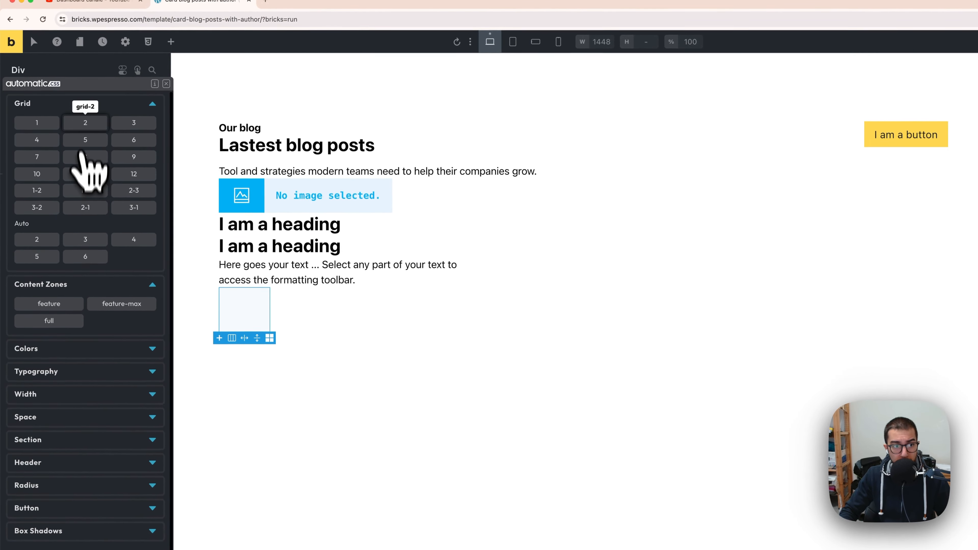
click(84, 125)
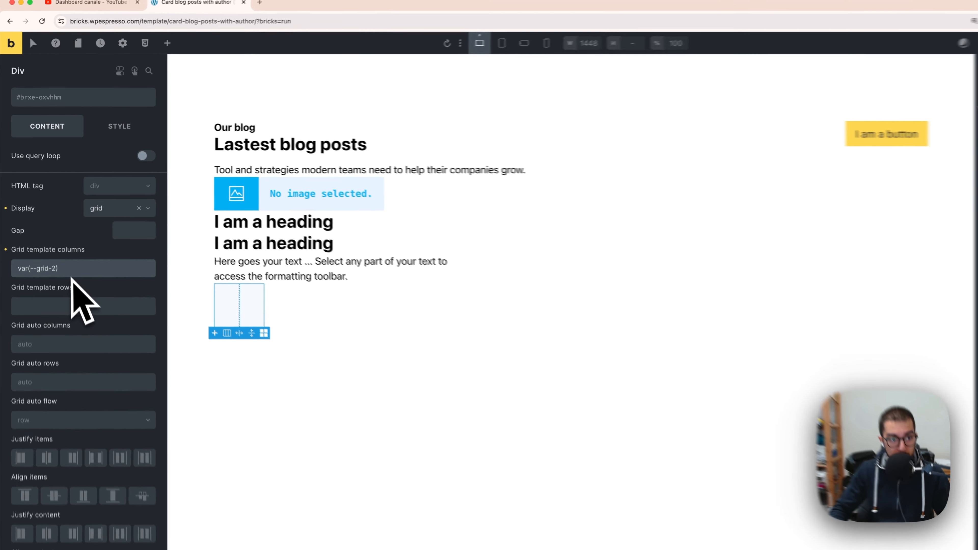
key(BackSpace)
text(1-)
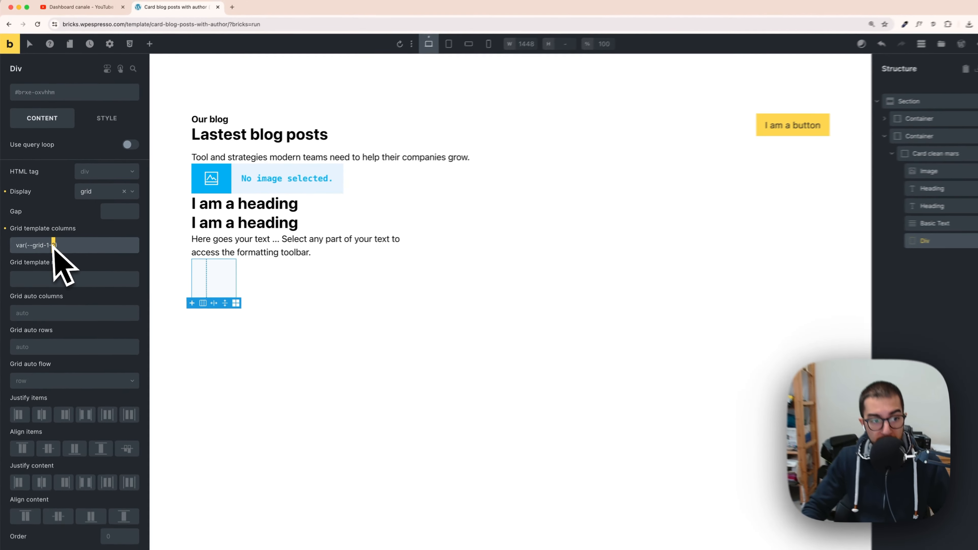
text(3)
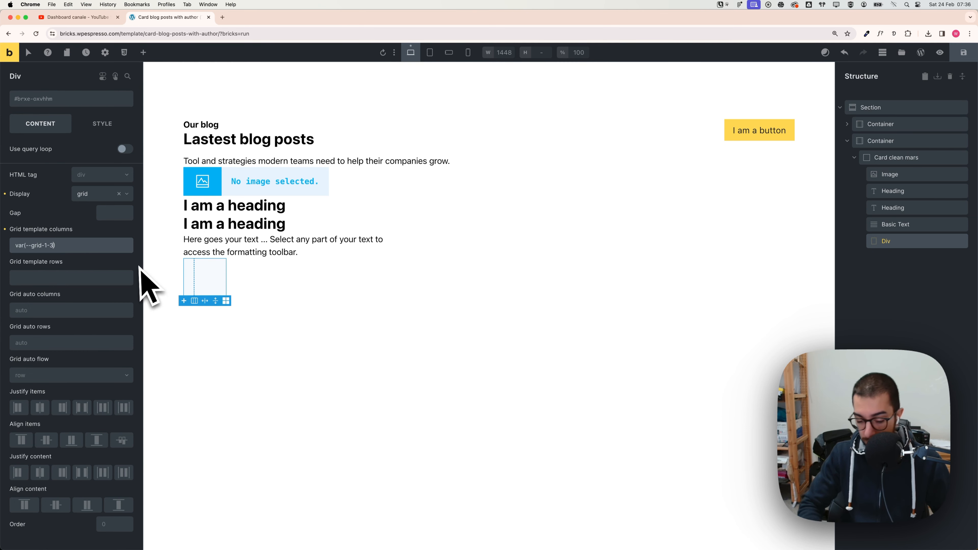
key(BackSpace)
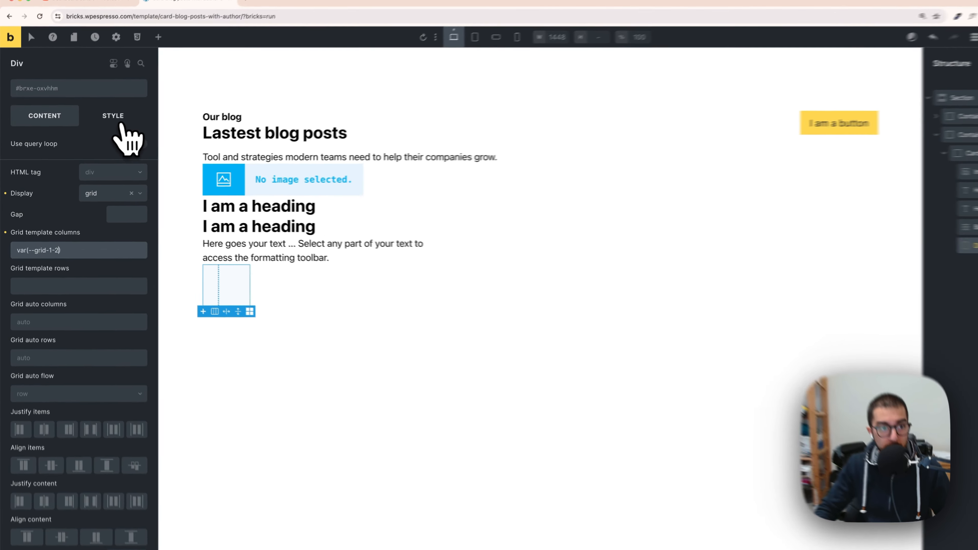
Step: Set the Div's width to 100%
click(102, 123)
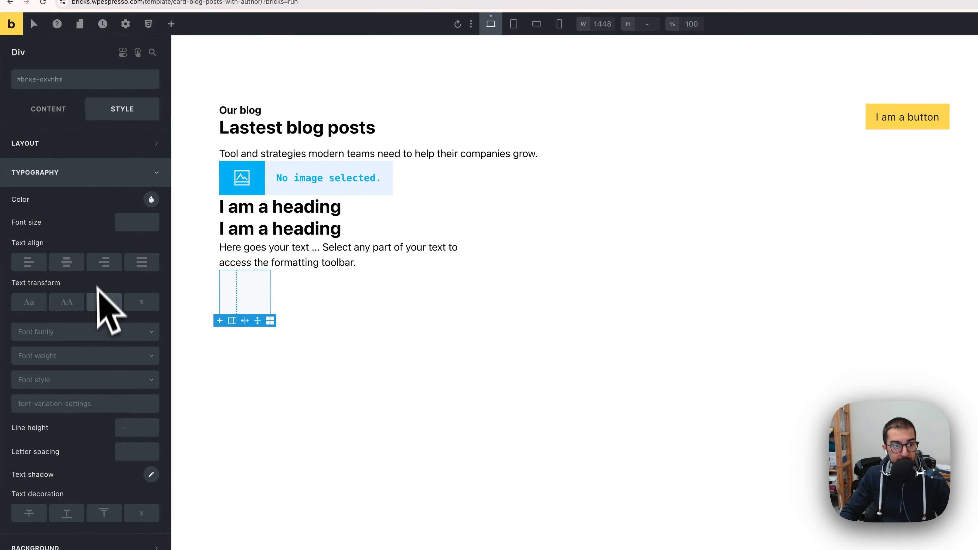
click(82, 144)
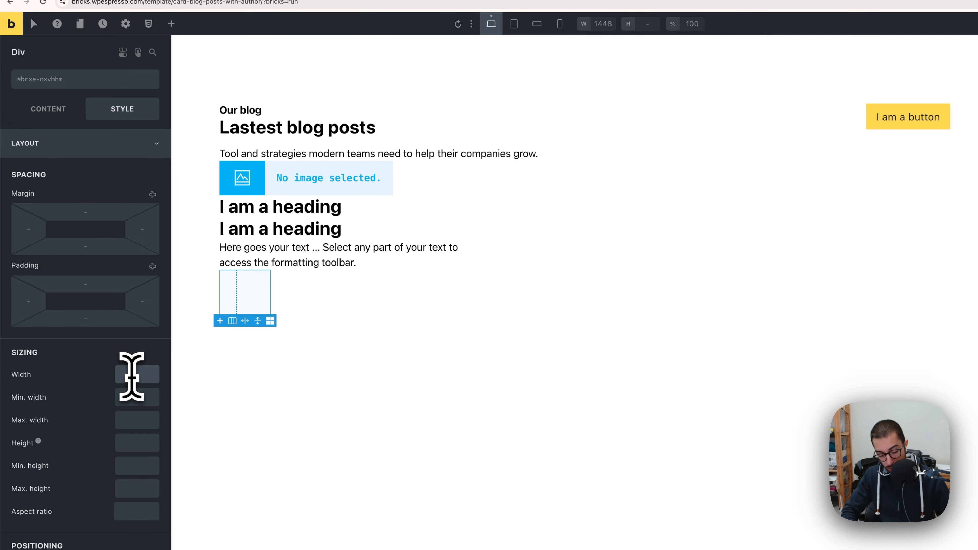
text(00%)
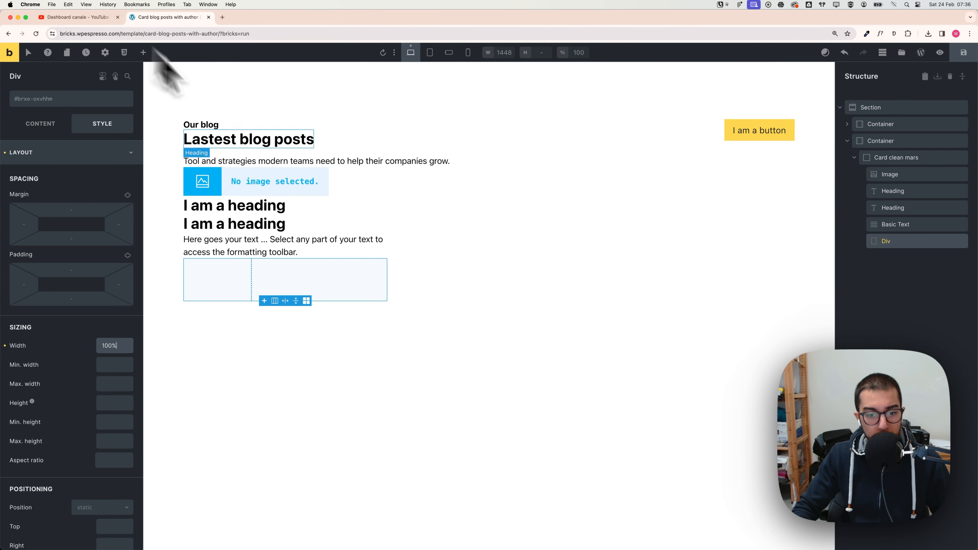
Step: Check the author row in the Figma design, then add a Div inside the grid Div as the avatar wrapper
key(super+Tab)
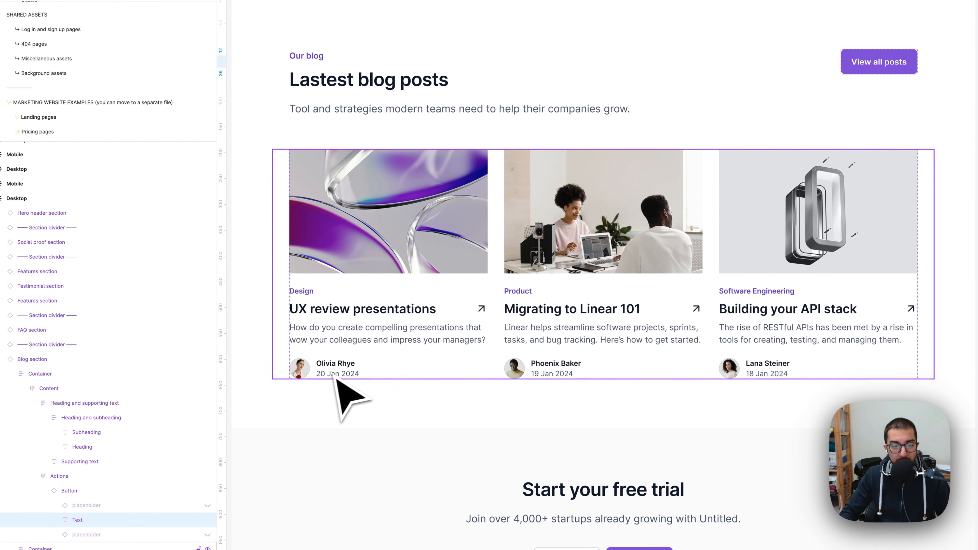
super+click(334, 375)
key(shift+Tab)
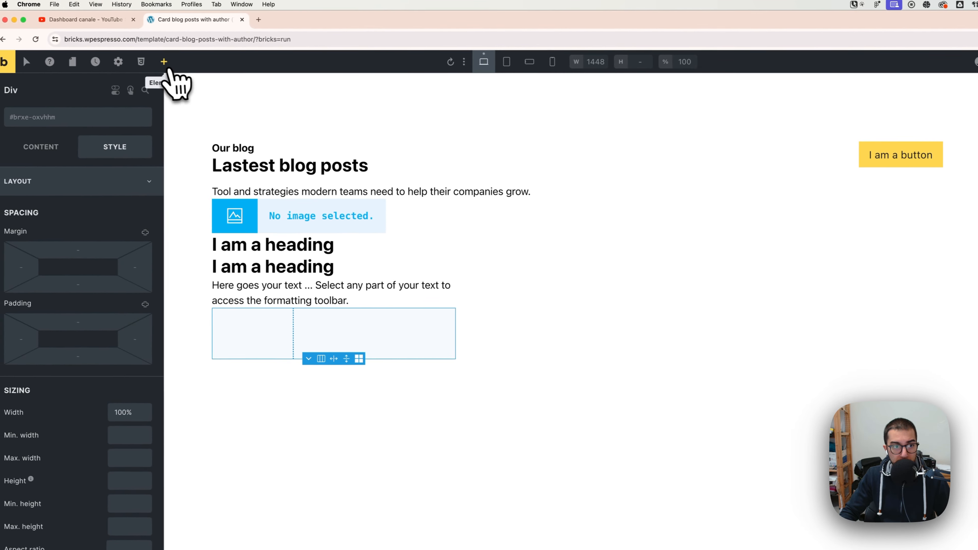
click(168, 67)
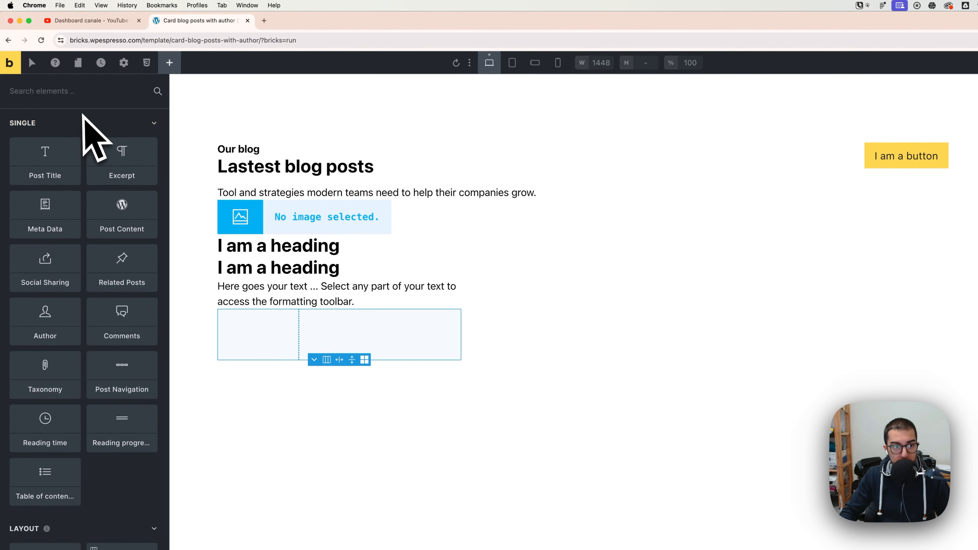
text(image)
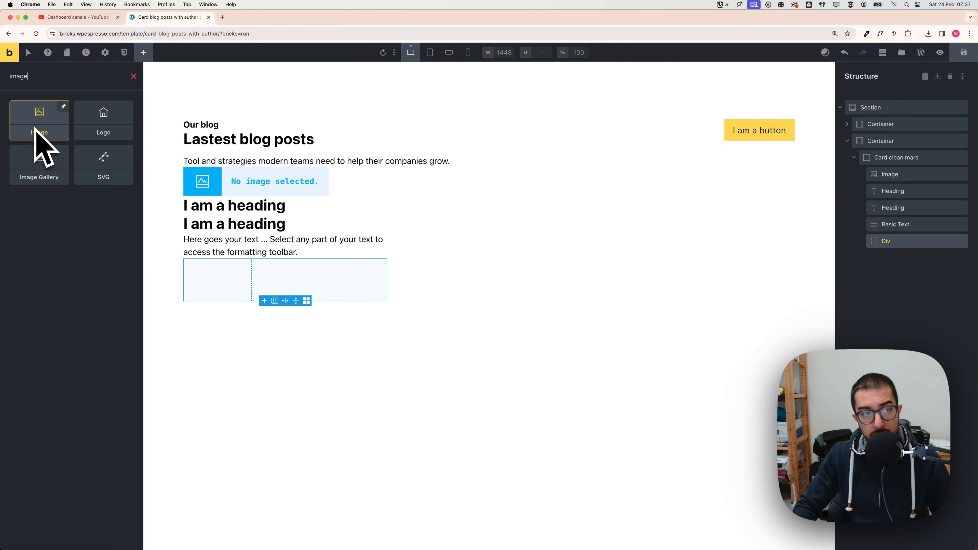
double_click(18, 76)
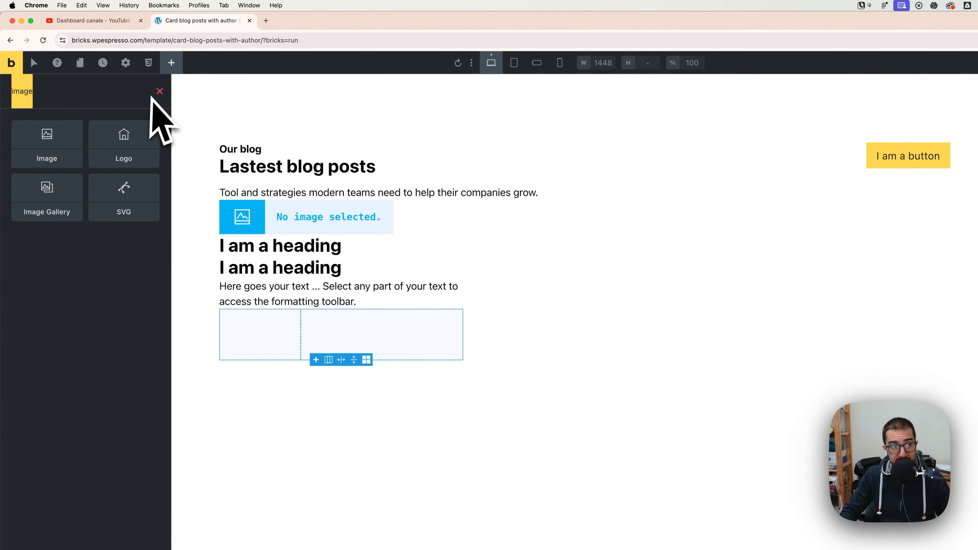
text(div)
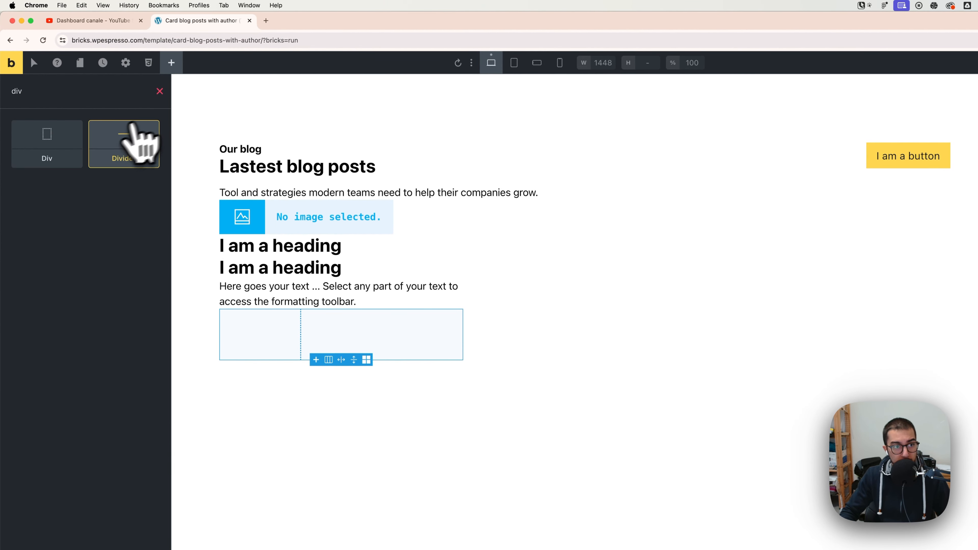
drag(62, 154, 977, 315)
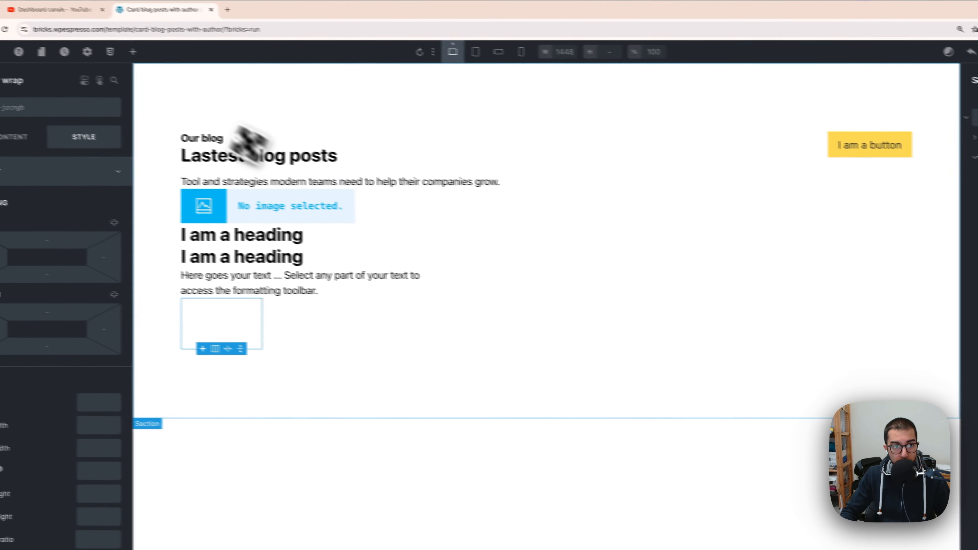
Step: Add an Image element inside the avatar wrap Div
click(133, 52)
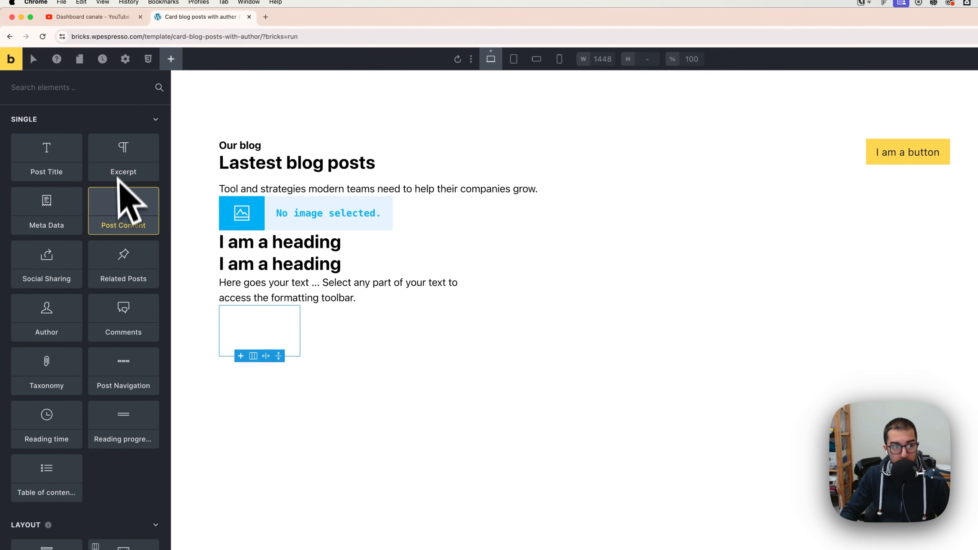
text(image)
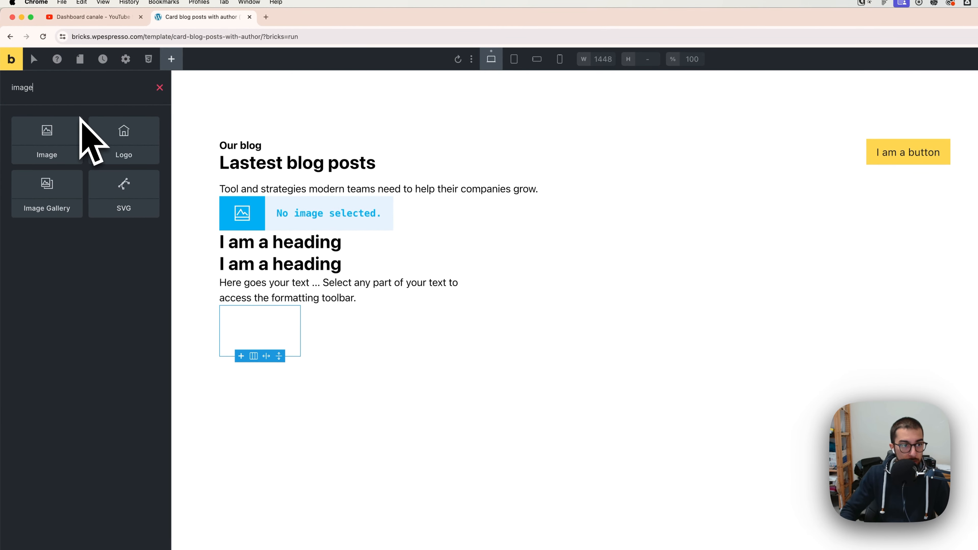
click(76, 148)
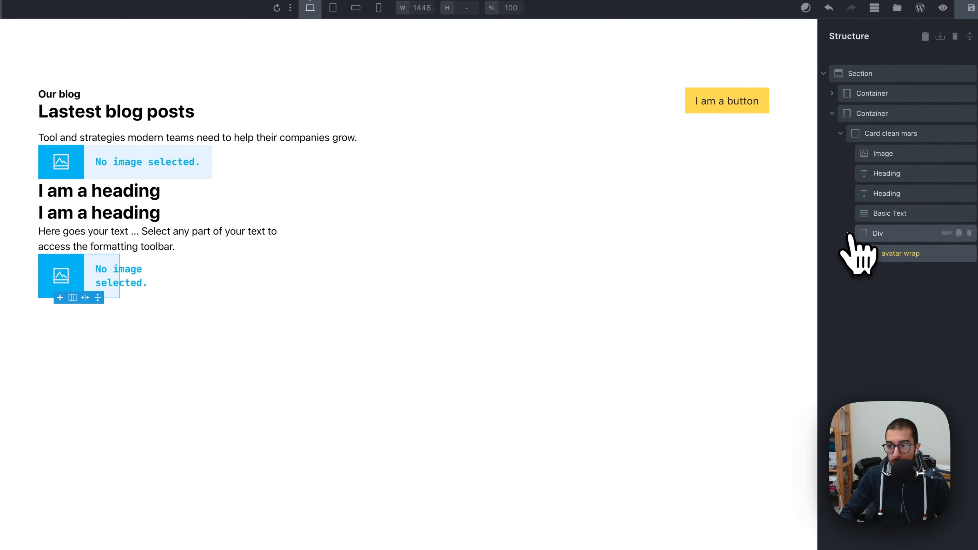
Step: Add a second Div inside the grid Div, below the avatar wrap, for the author info
click(846, 233)
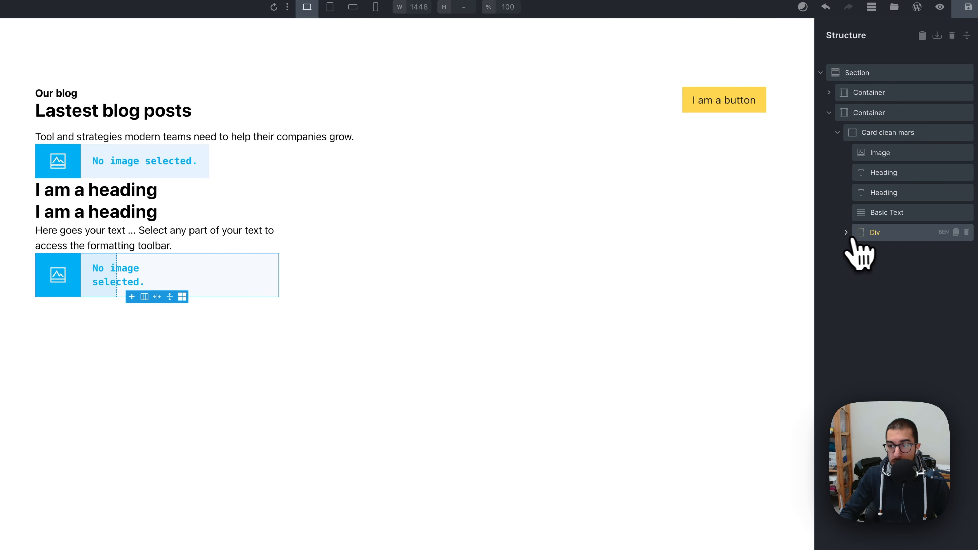
click(846, 233)
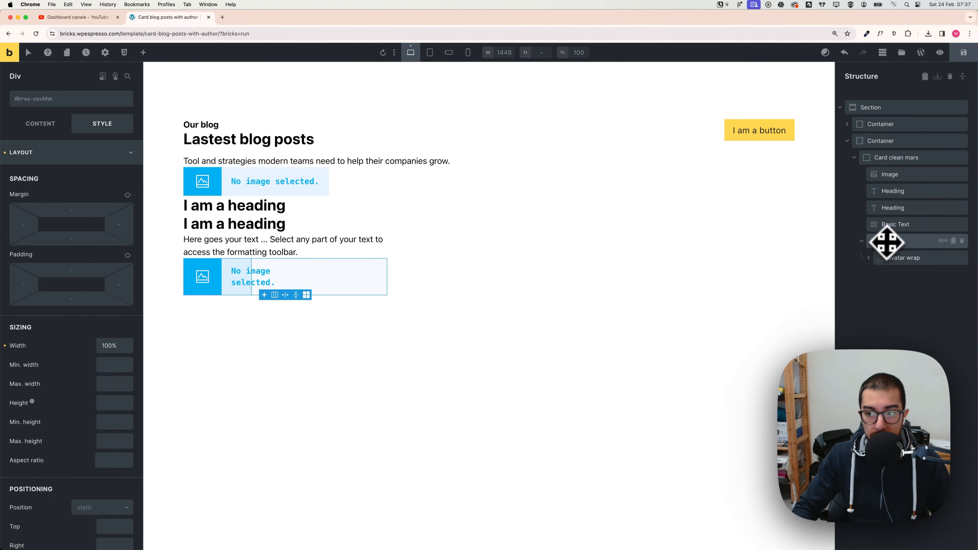
click(143, 53)
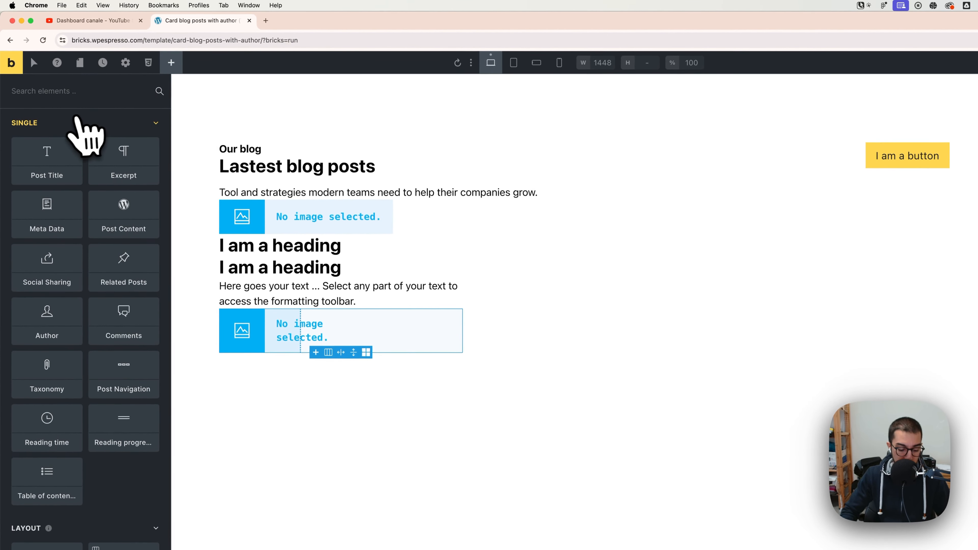
text(div)
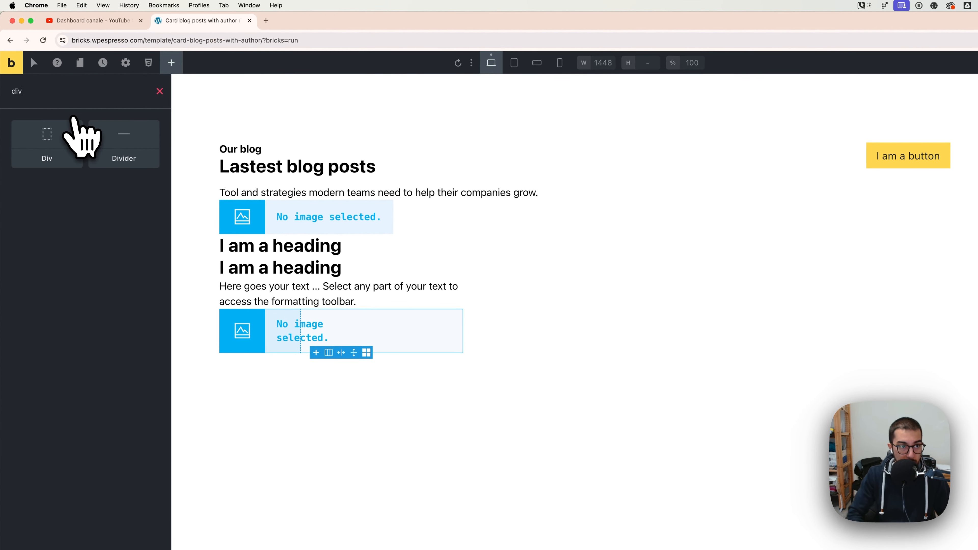
drag(63, 145, 977, 322)
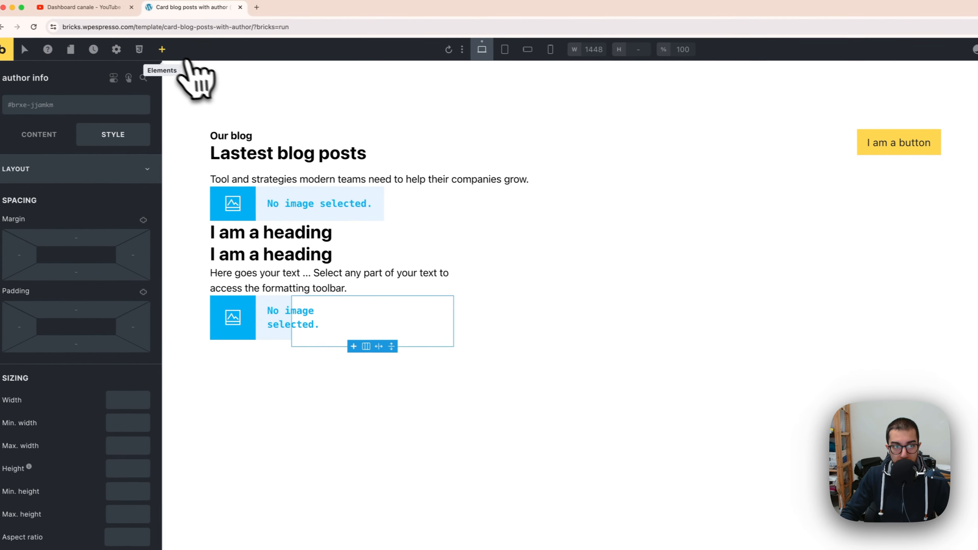
Step: Add two Basic Text elements inside the author info Div
click(166, 47)
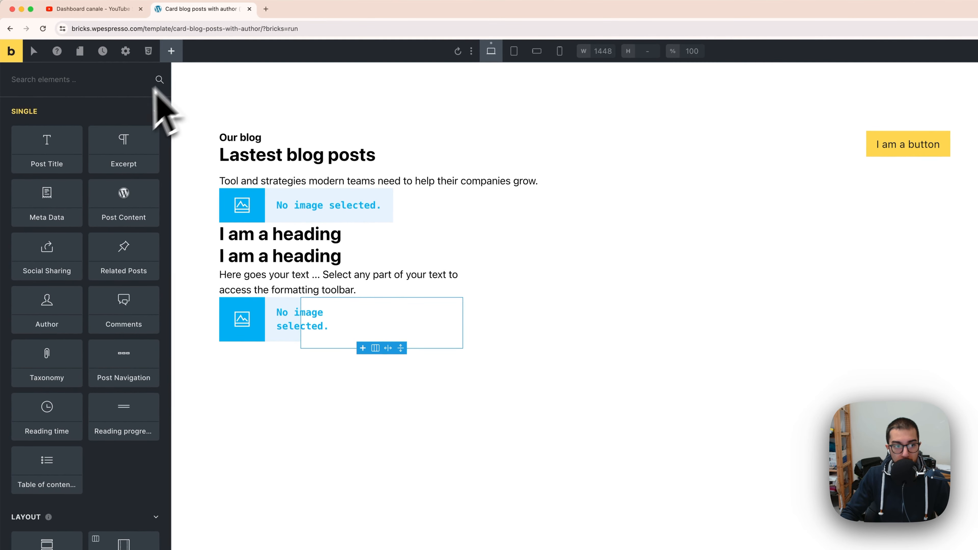
scroll(94, 314, down, 2)
scroll(95, 324, up, 2)
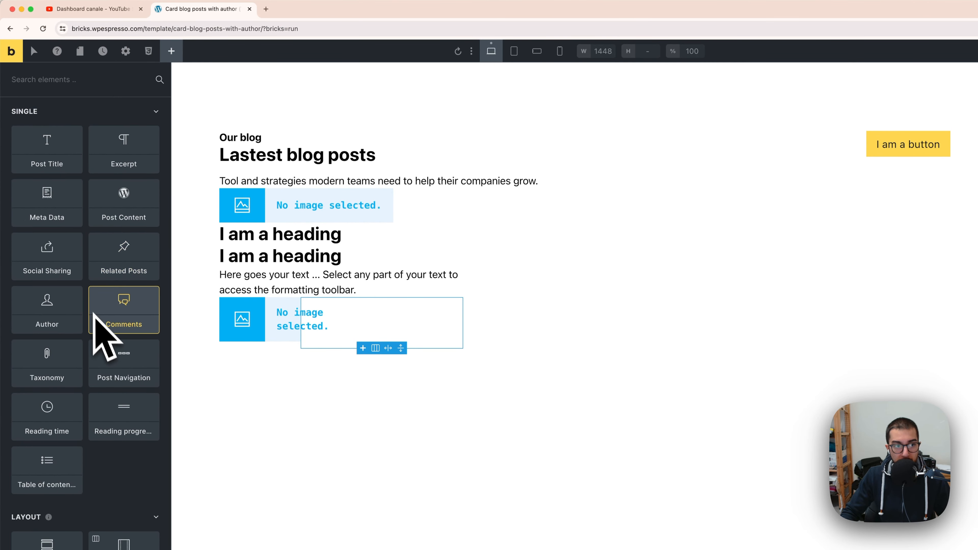
text(pa)
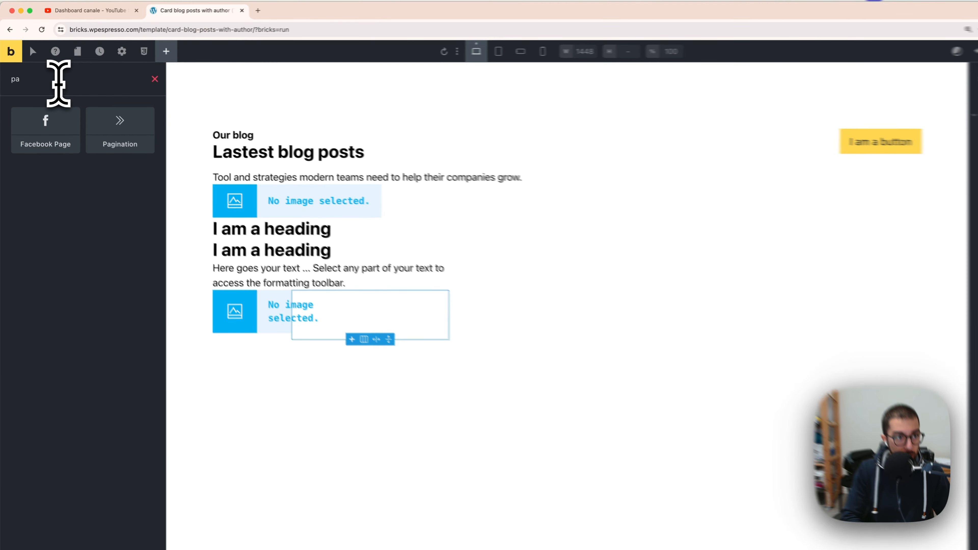
key(BackSpace)
key(BackSpace)
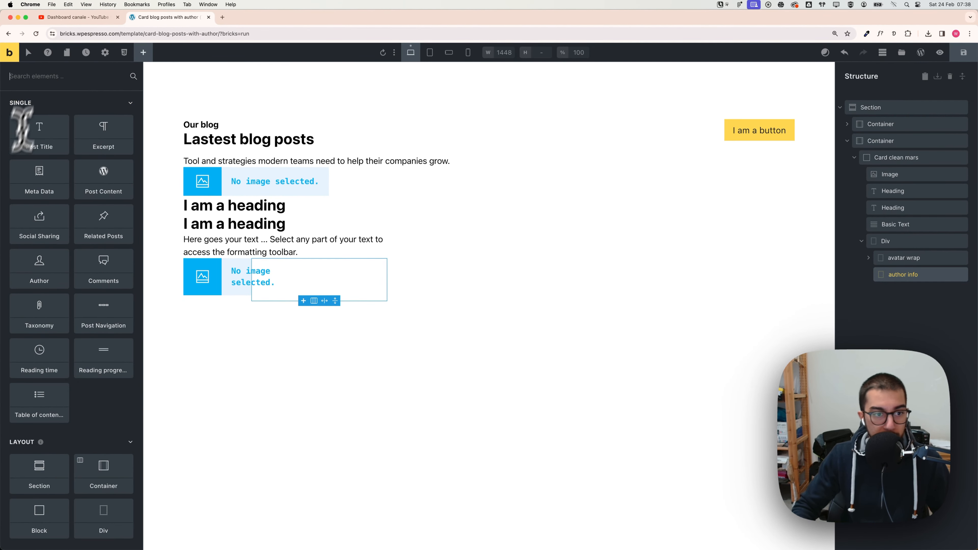
scroll(39, 229, down, 10)
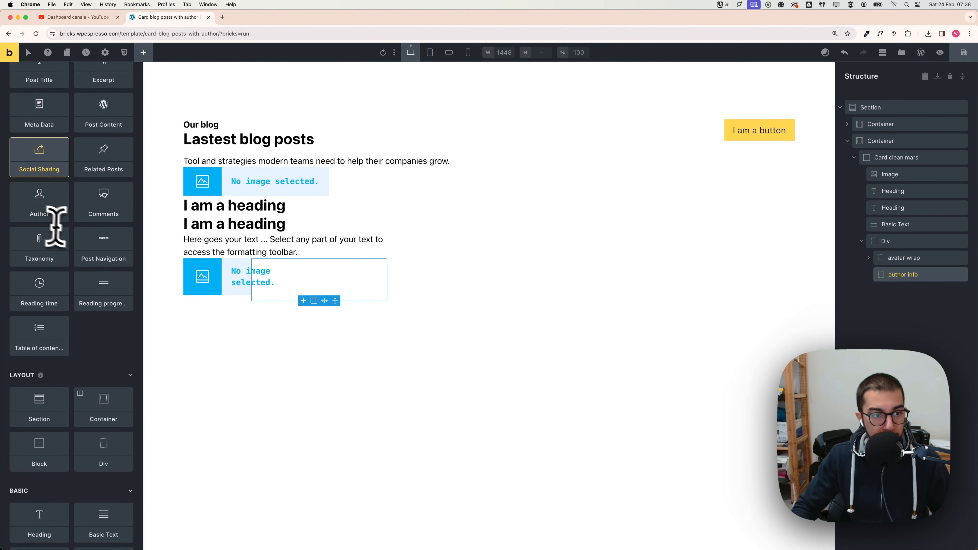
scroll(62, 275, down, 2)
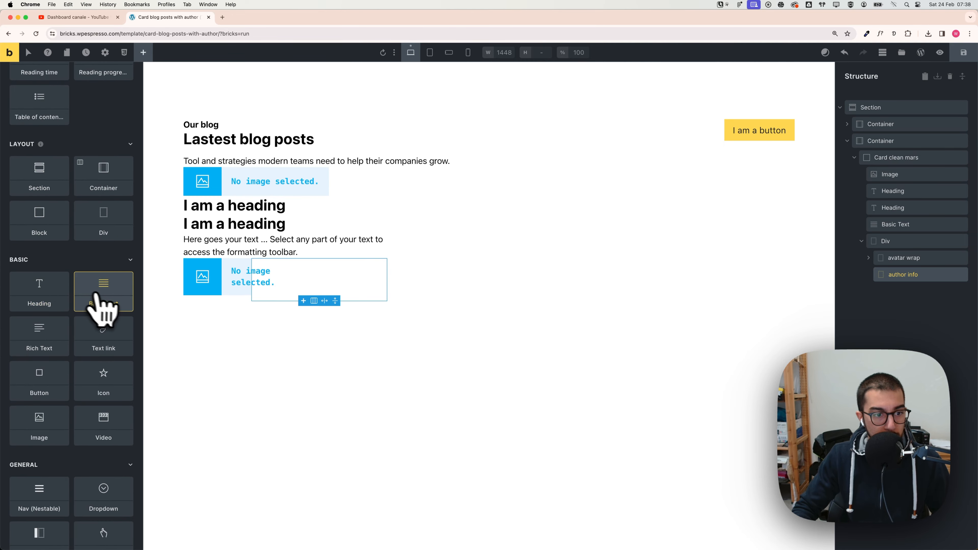
click(104, 295)
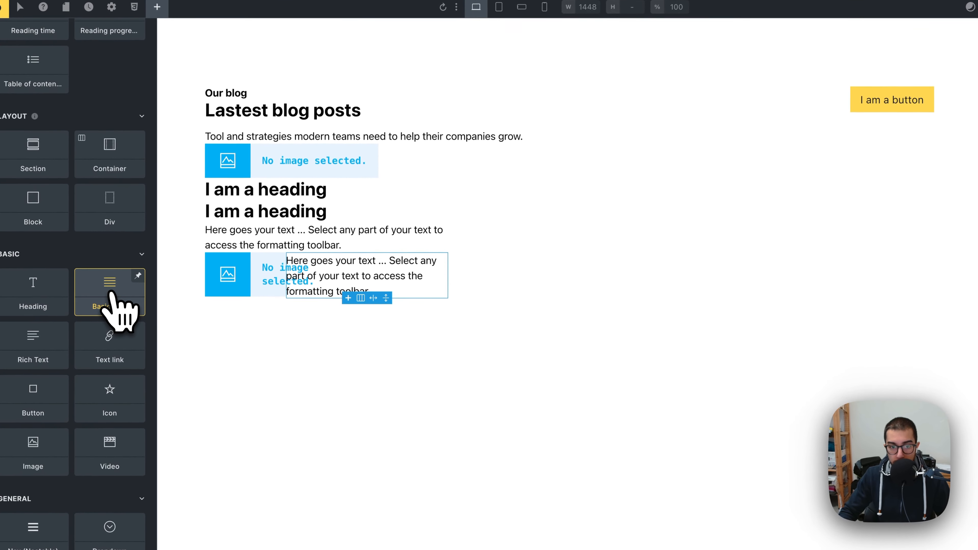
click(104, 293)
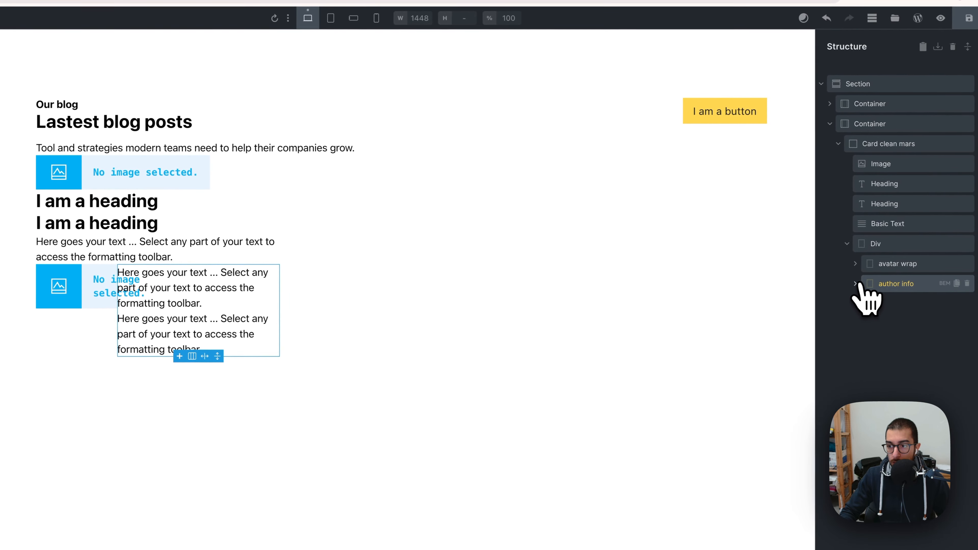
Step: Replace the first author text with the author's full name
click(855, 284)
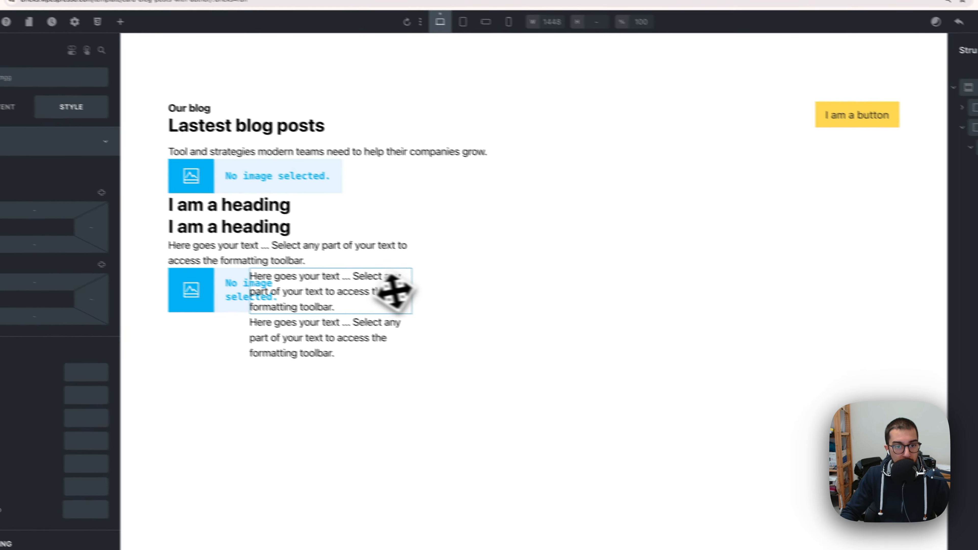
click(12, 107)
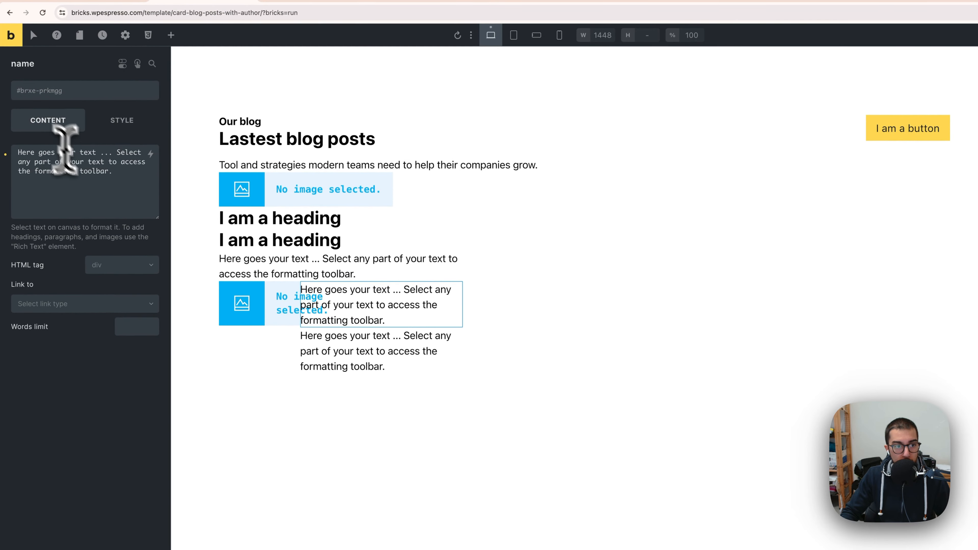
triple_click(65, 150)
text(Olivia Rhye)
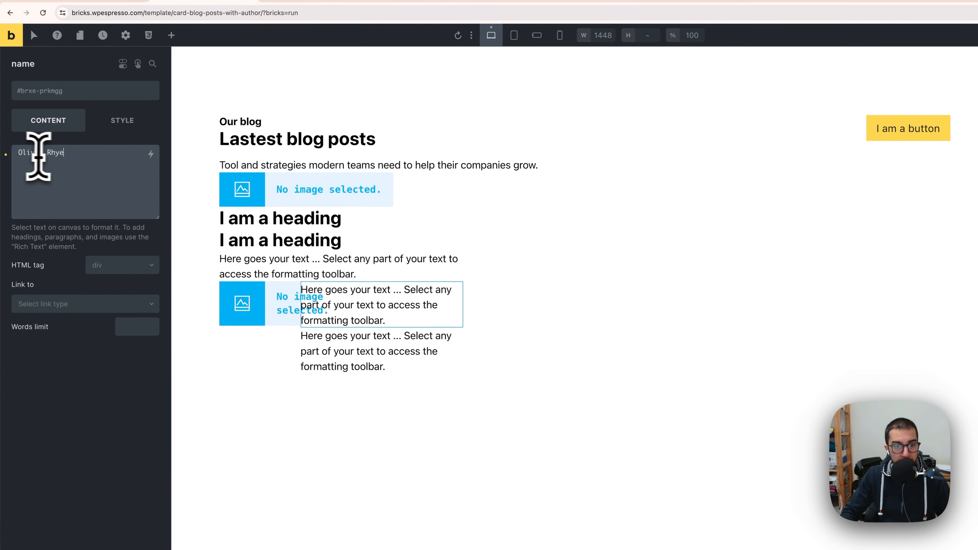
Step: Copy the post date from the Figma design and paste 20 Jan 2024 into the second author text
click(363, 320)
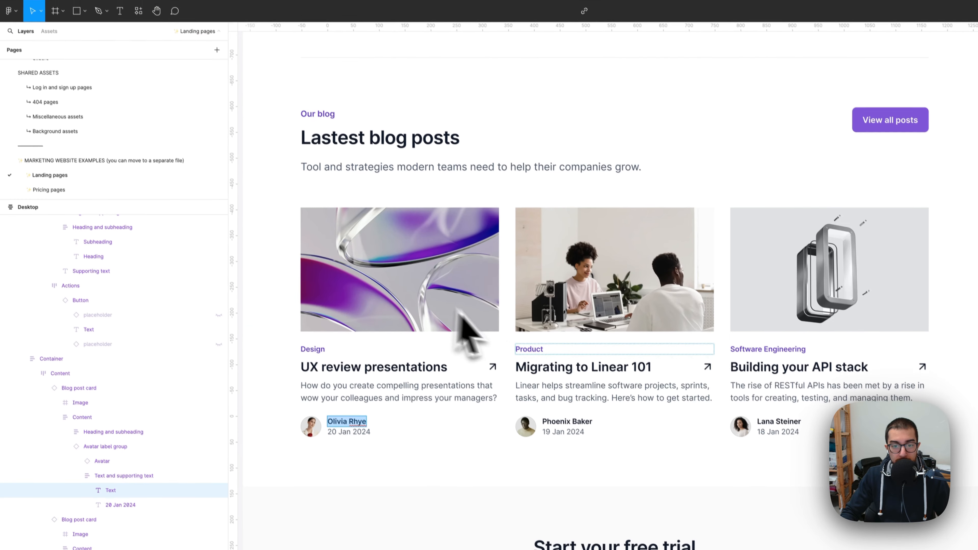
double_click(337, 403)
key(ctrl+c)
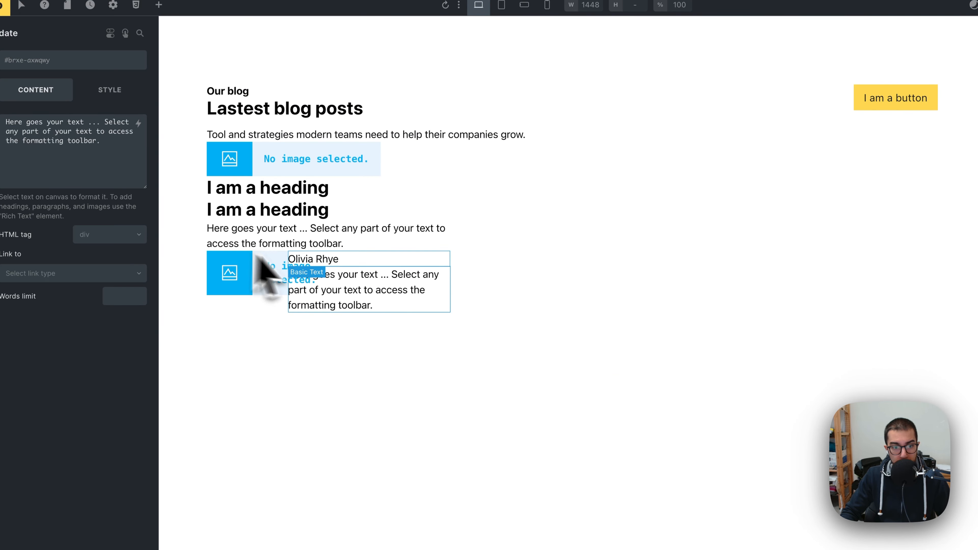
triple_click(105, 153)
key(ctrl+v)
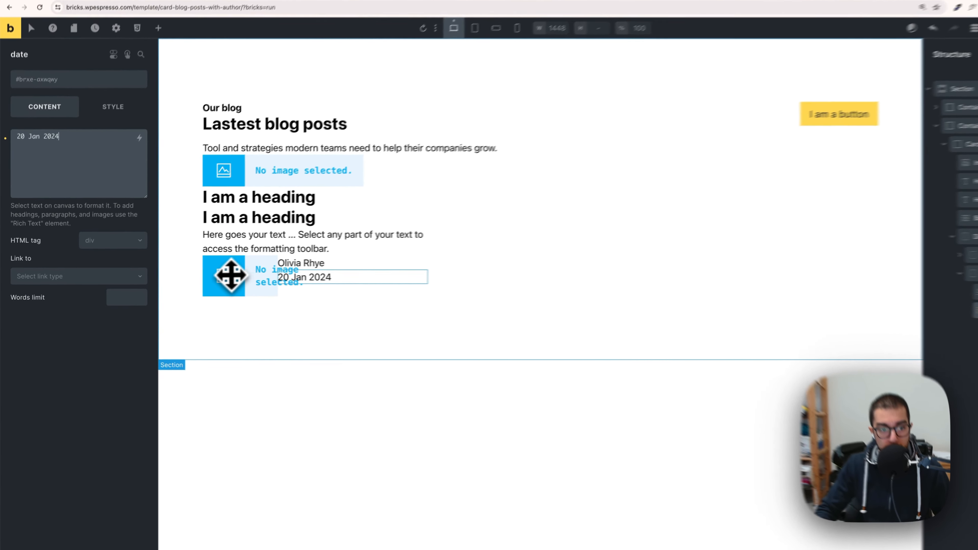
click(211, 277)
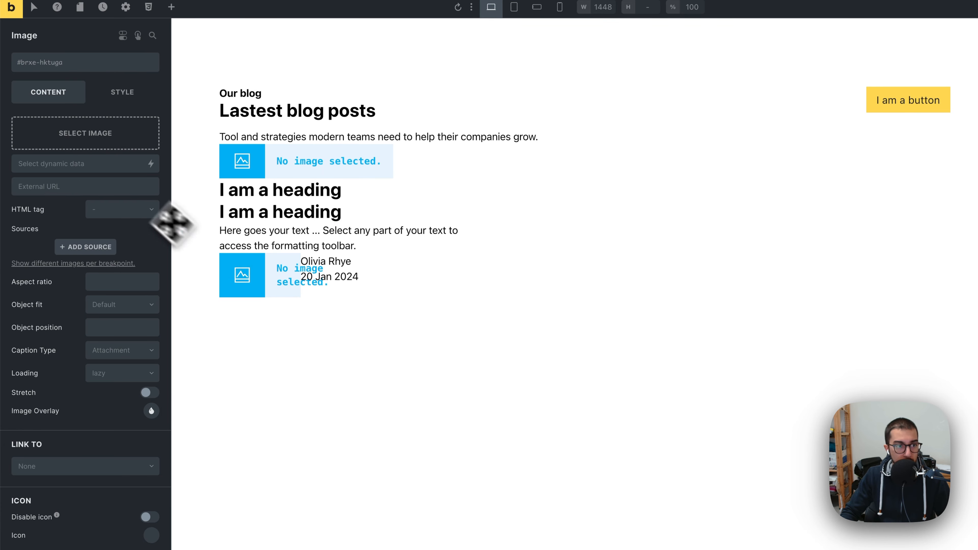
click(74, 143)
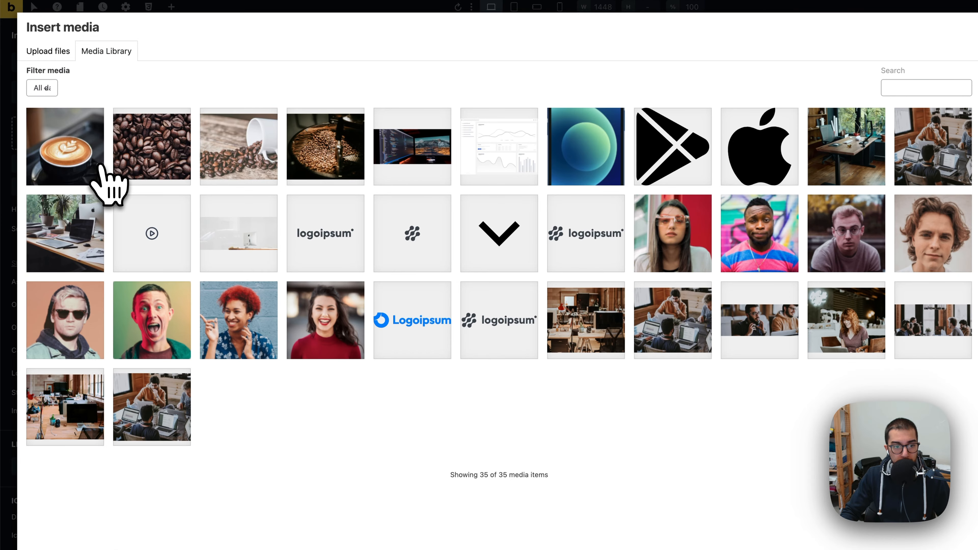
click(99, 334)
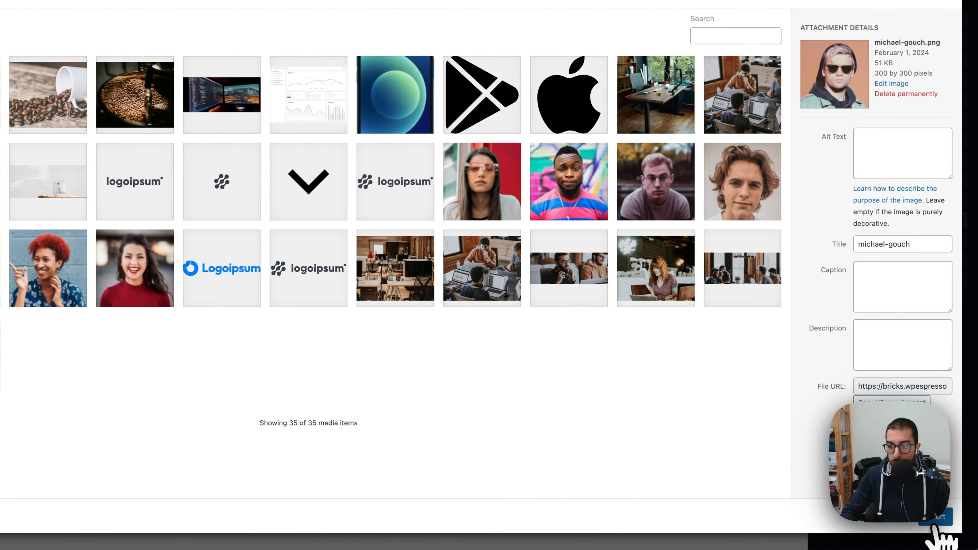
click(941, 518)
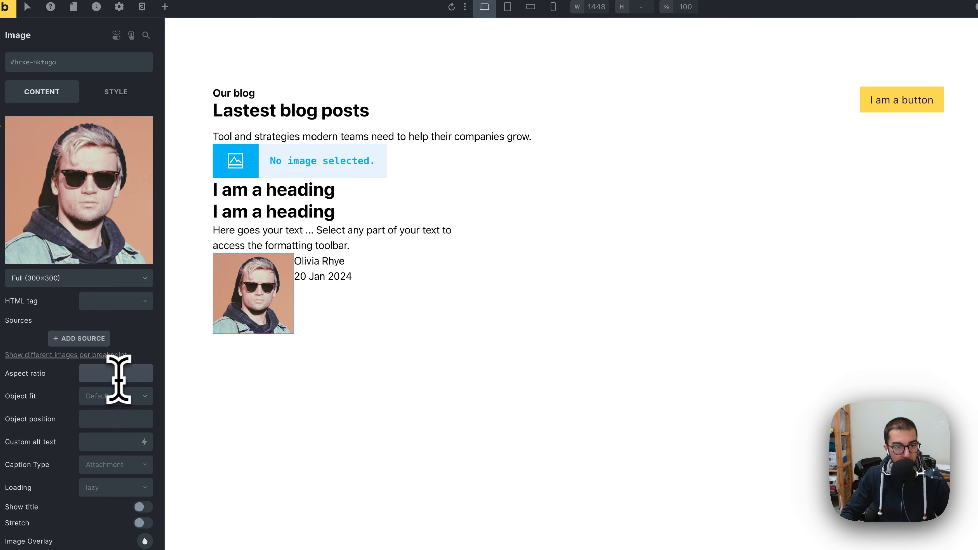
click(315, 281)
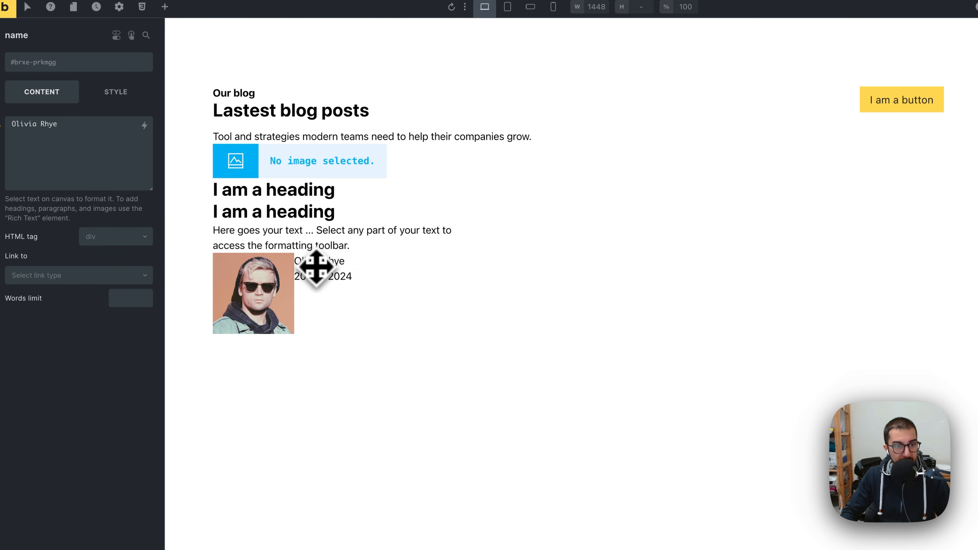
click(268, 262)
click(264, 247)
click(258, 205)
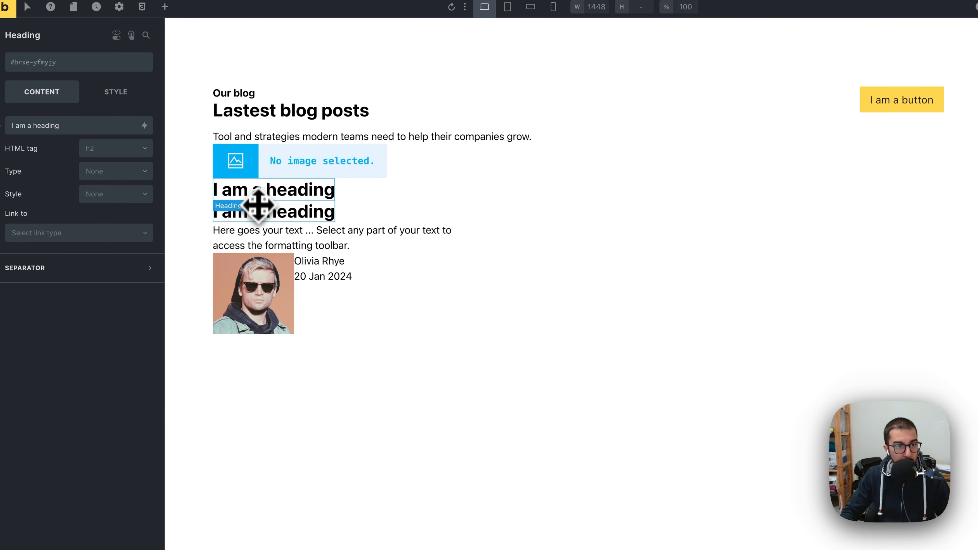
click(254, 171)
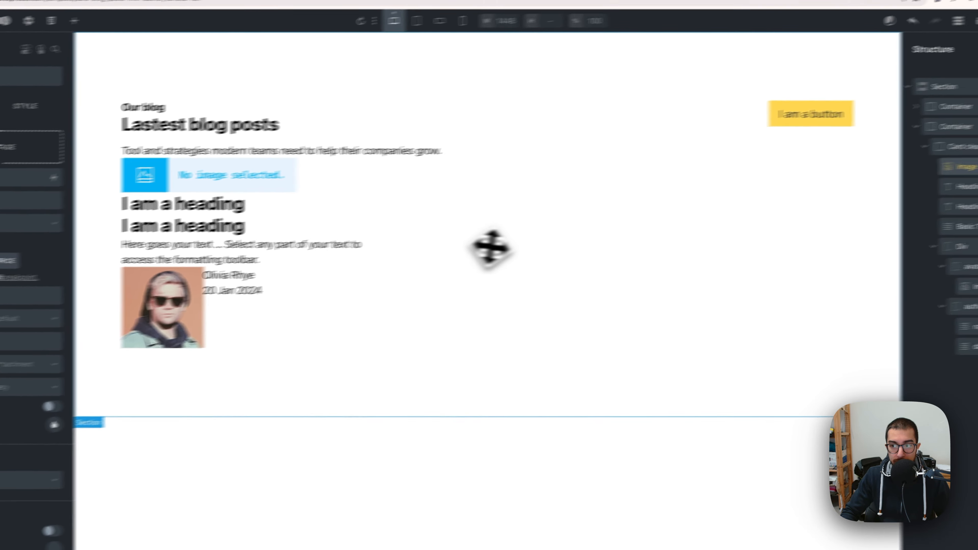
click(941, 267)
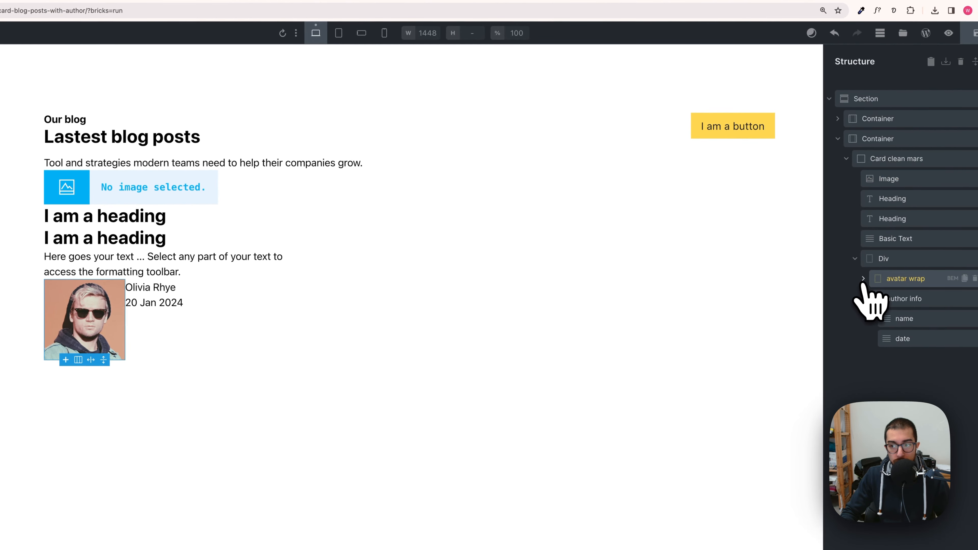
click(865, 297)
click(866, 257)
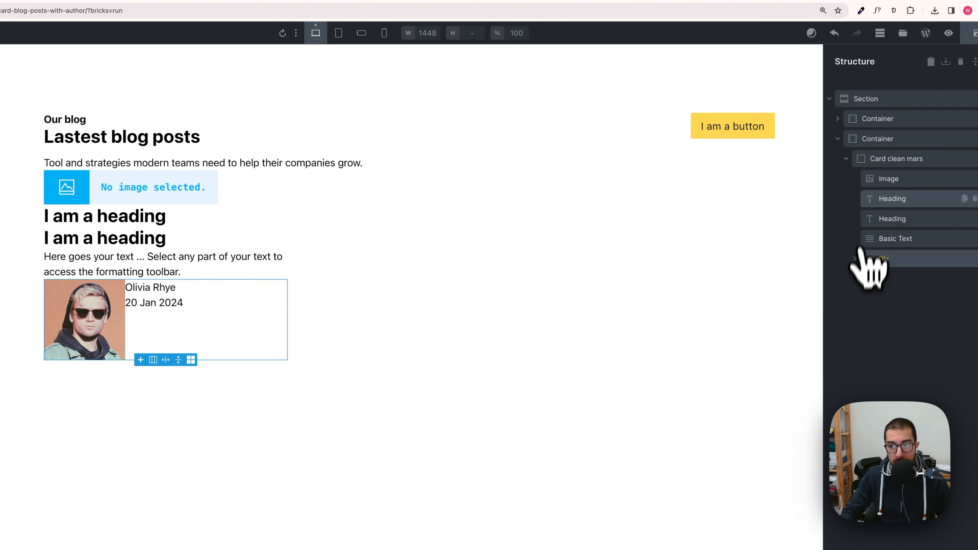
Step: Generate BEM classes for all elements inside the card with the Automatic.css BEM tool
click(850, 160)
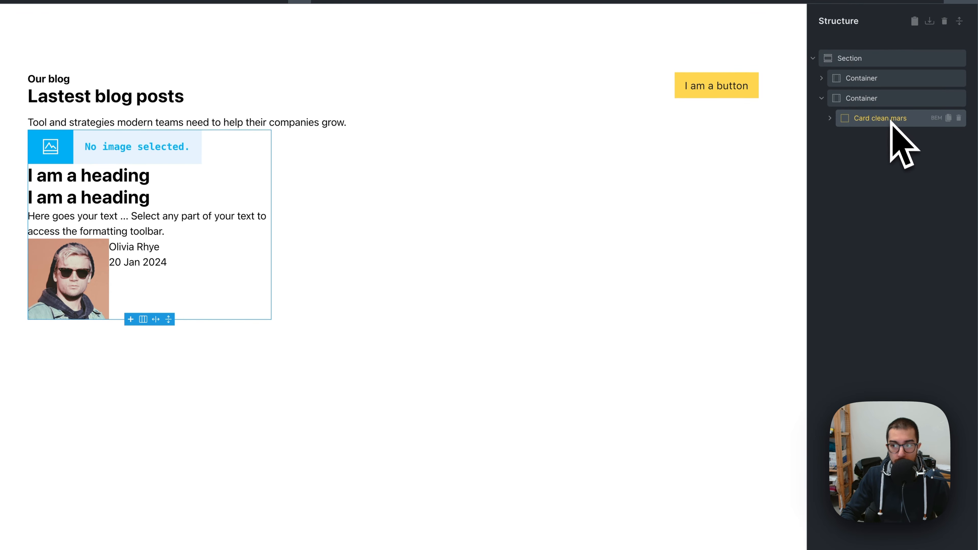
click(936, 118)
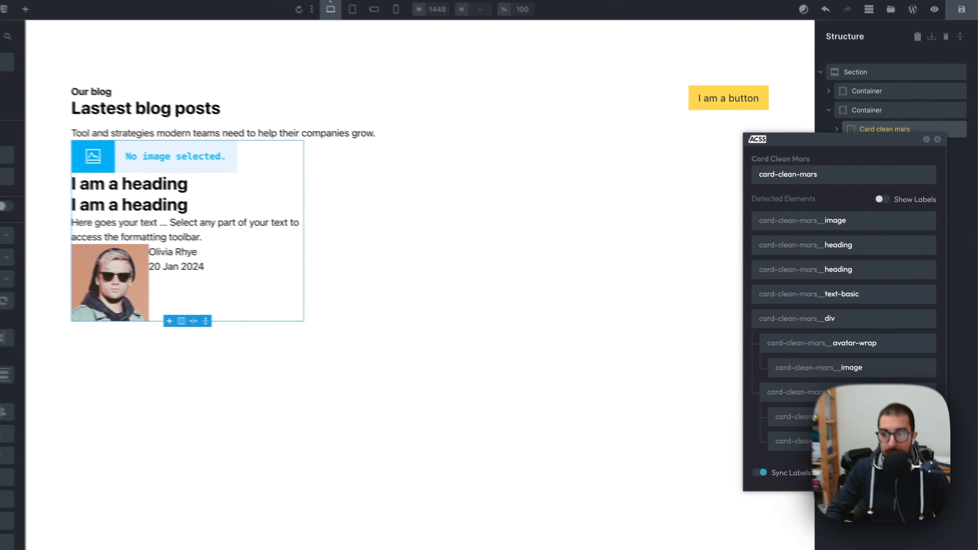
click(785, 460)
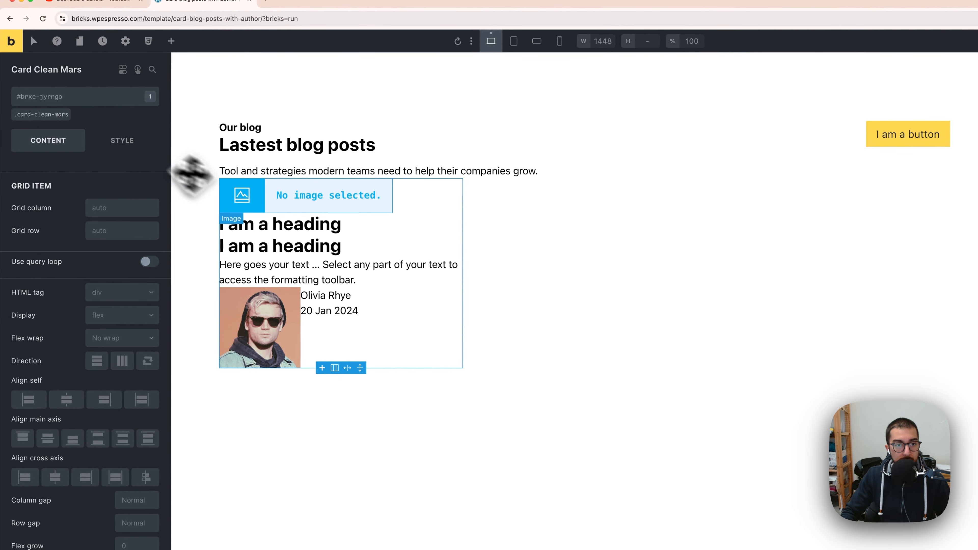
Step: Inspect the classes assigned to the card's image, headings, text and avatar elements
click(268, 207)
click(276, 233)
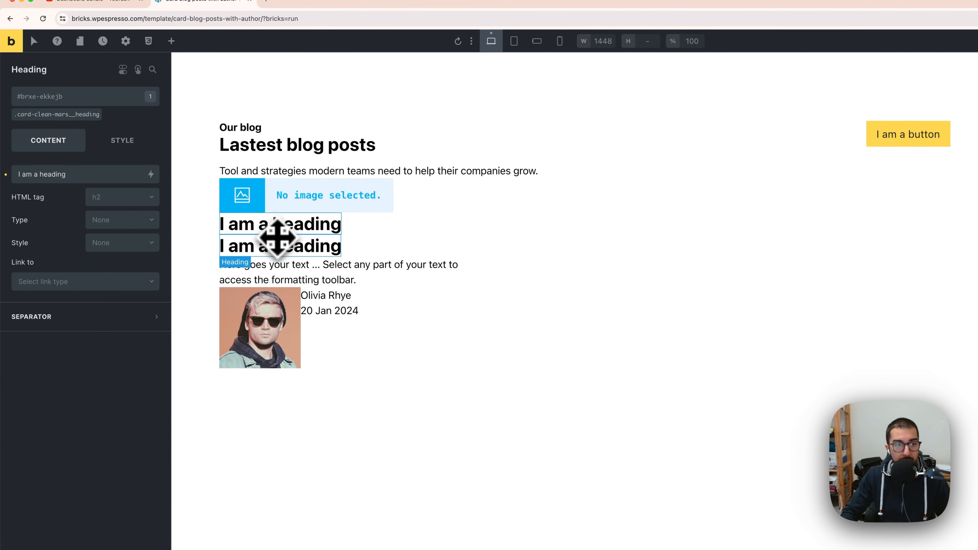
click(278, 275)
click(333, 298)
click(286, 304)
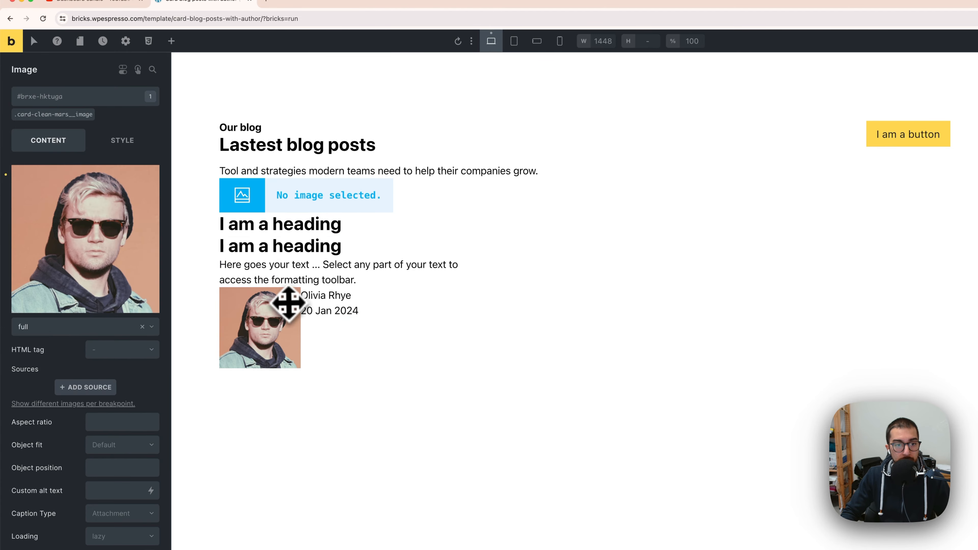
click(287, 201)
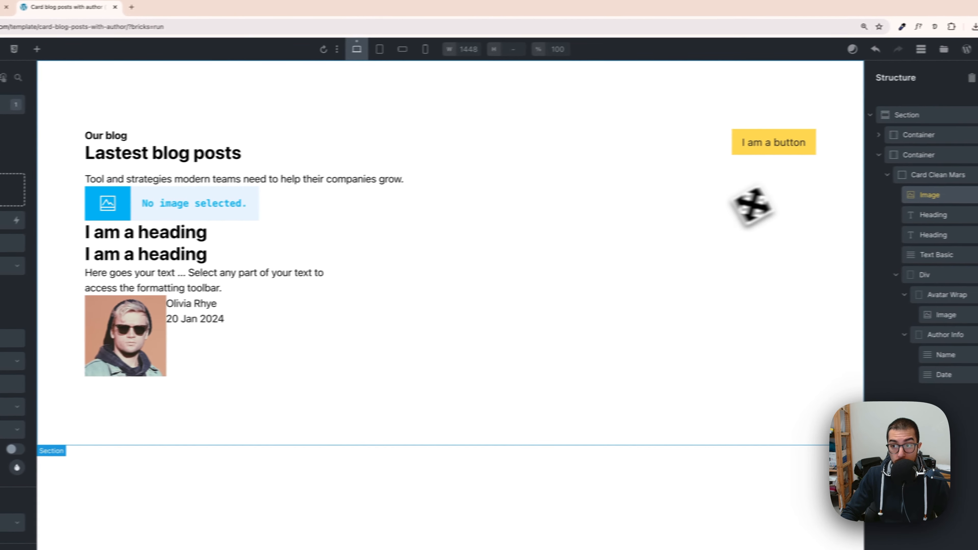
click(861, 176)
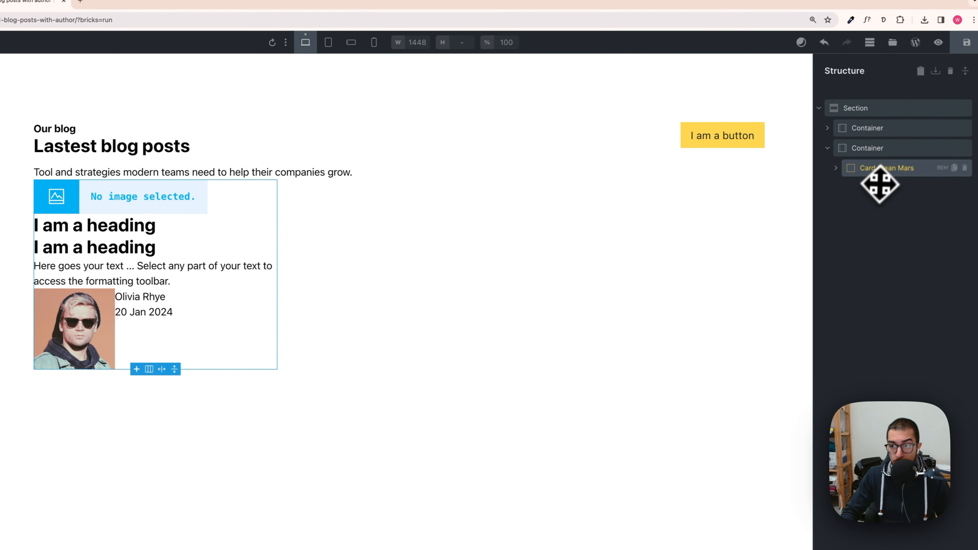
click(836, 169)
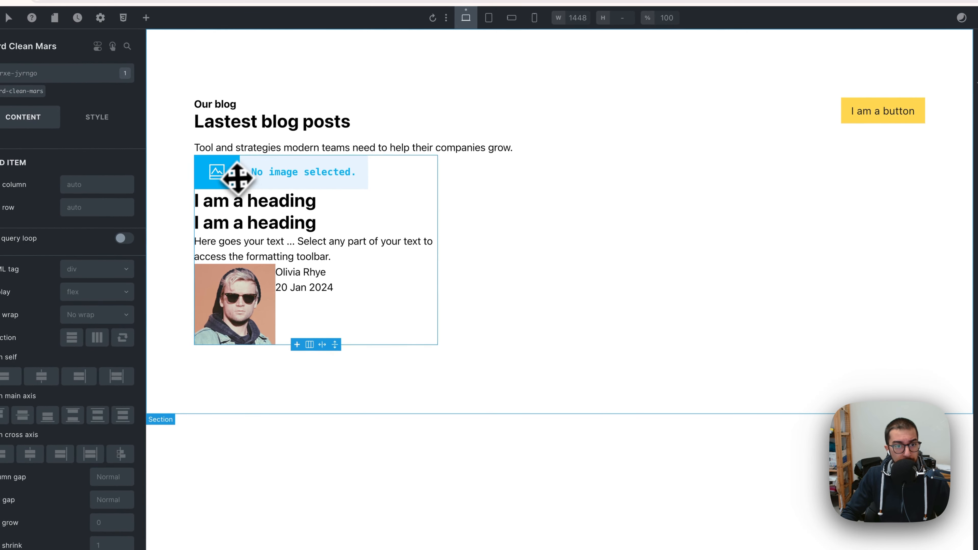
Step: Upload the tutorial images to the media library and set the card image to ux-review.jpg
click(239, 177)
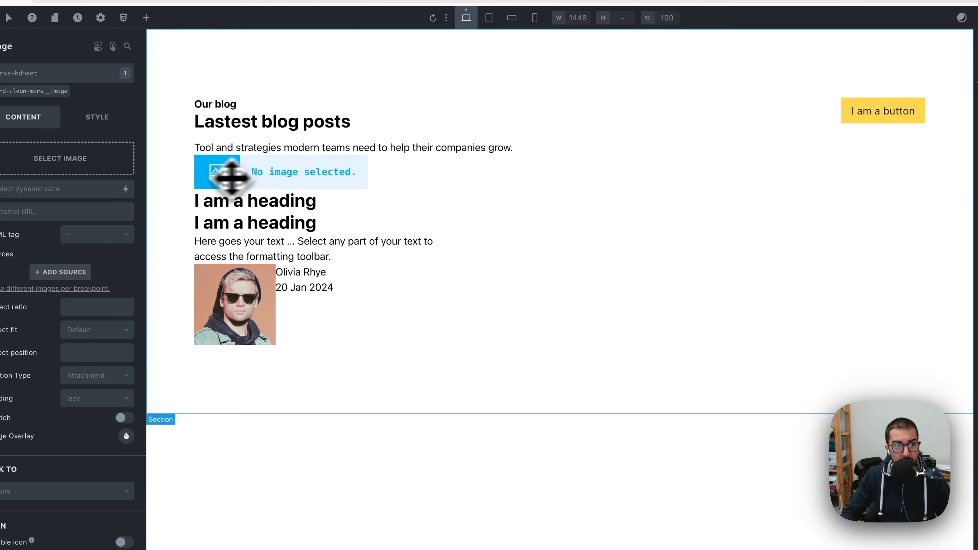
click(103, 164)
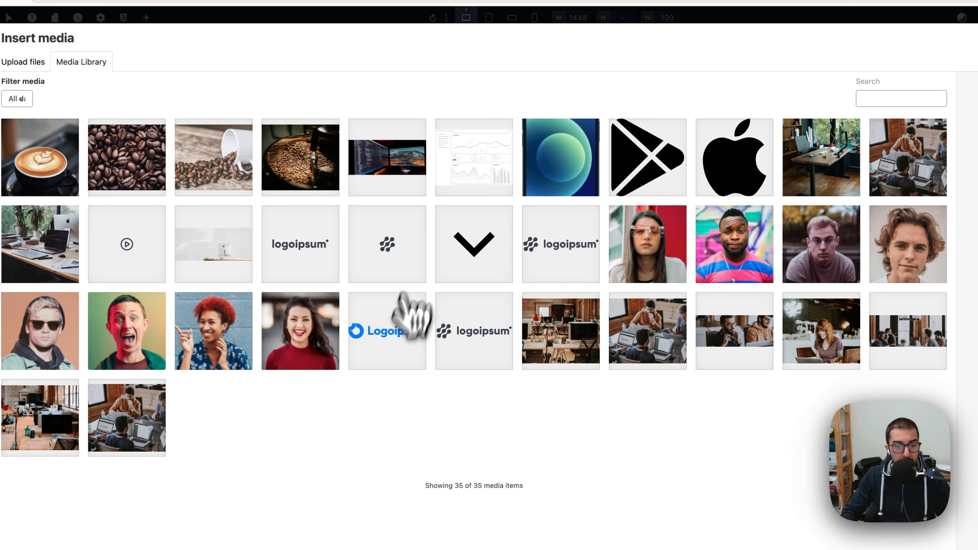
key(super+Tab)
click(601, 299)
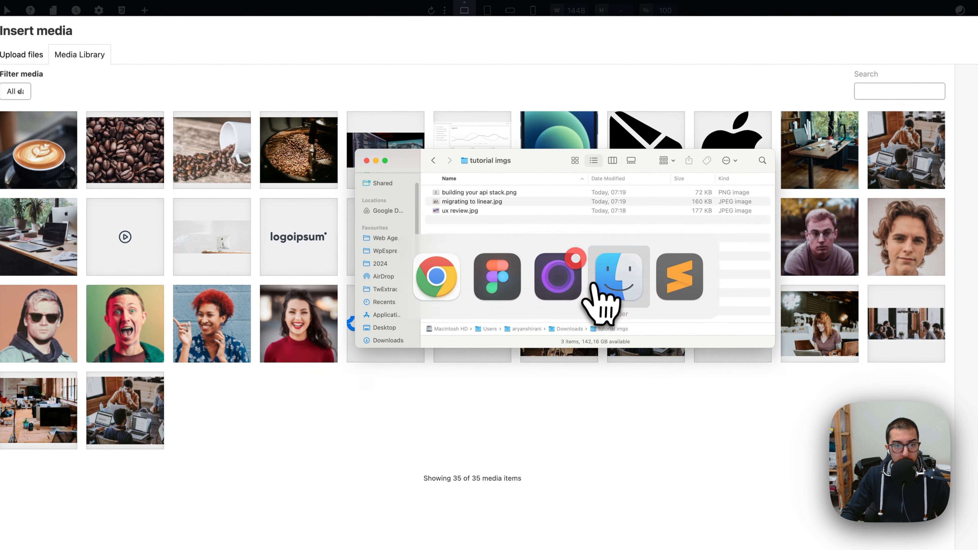
key(super+a)
drag(470, 193, 338, 410)
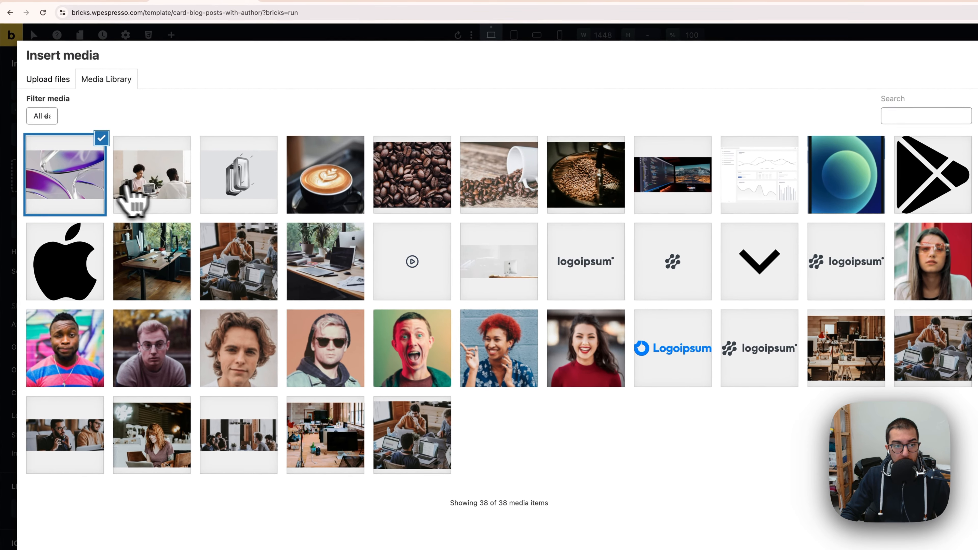
click(124, 187)
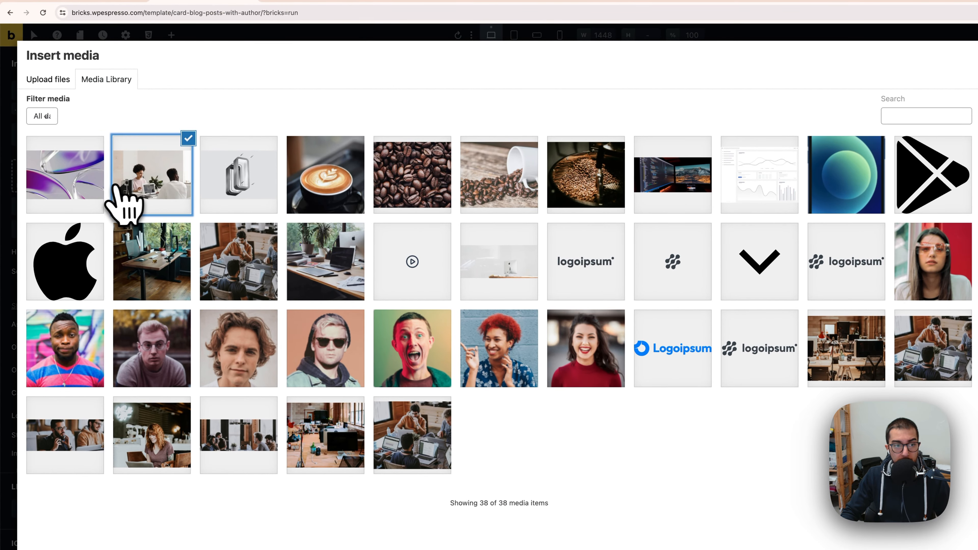
click(95, 181)
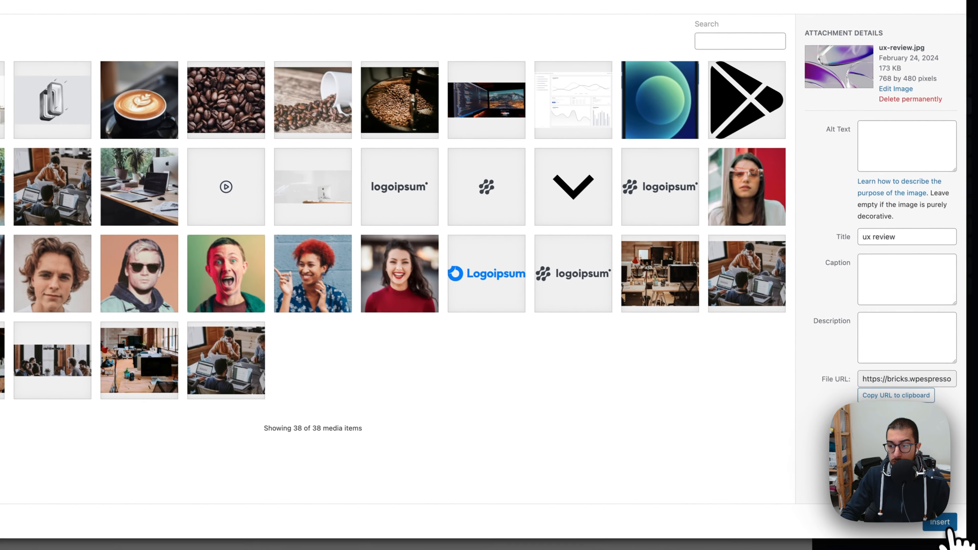
click(943, 525)
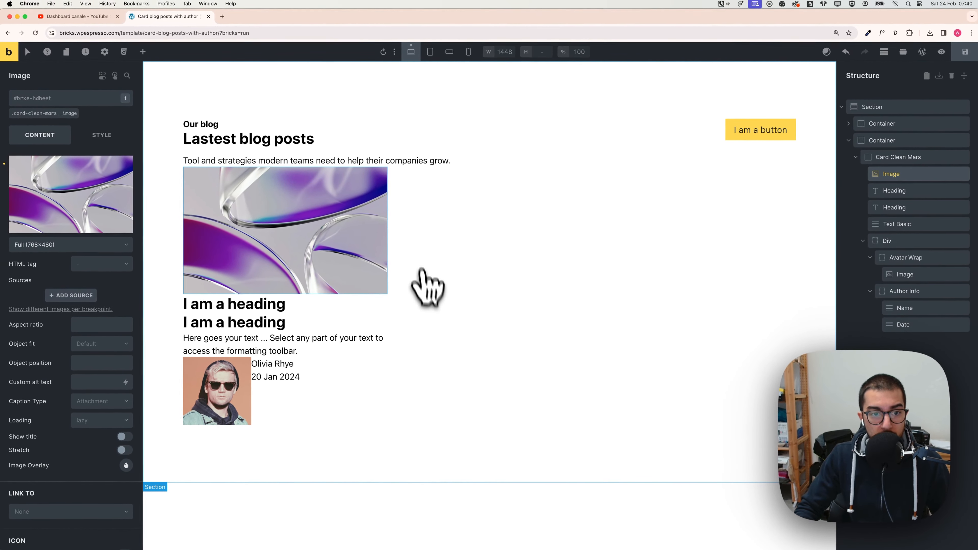
Step: Copy the category label from the Figma design and paste Design into the first heading
key(super+Tab)
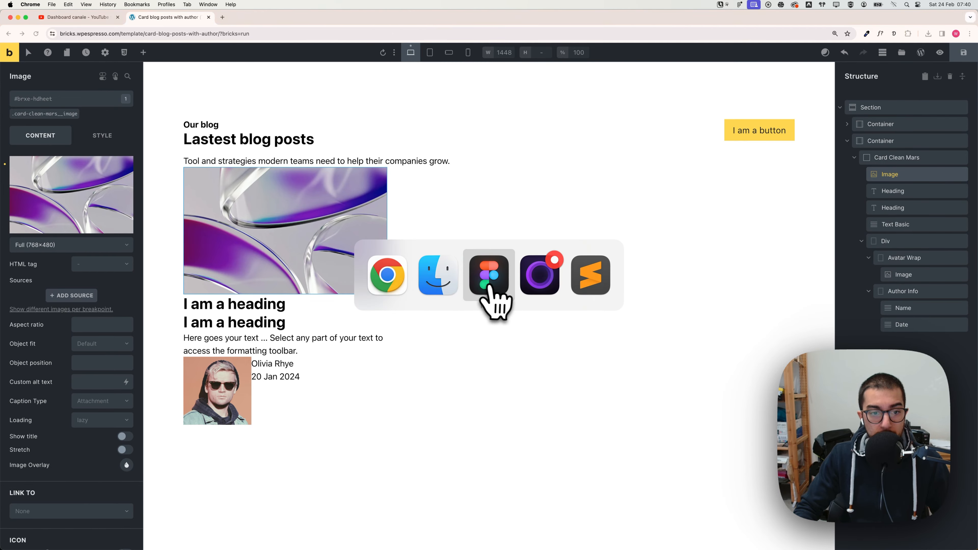
click(490, 277)
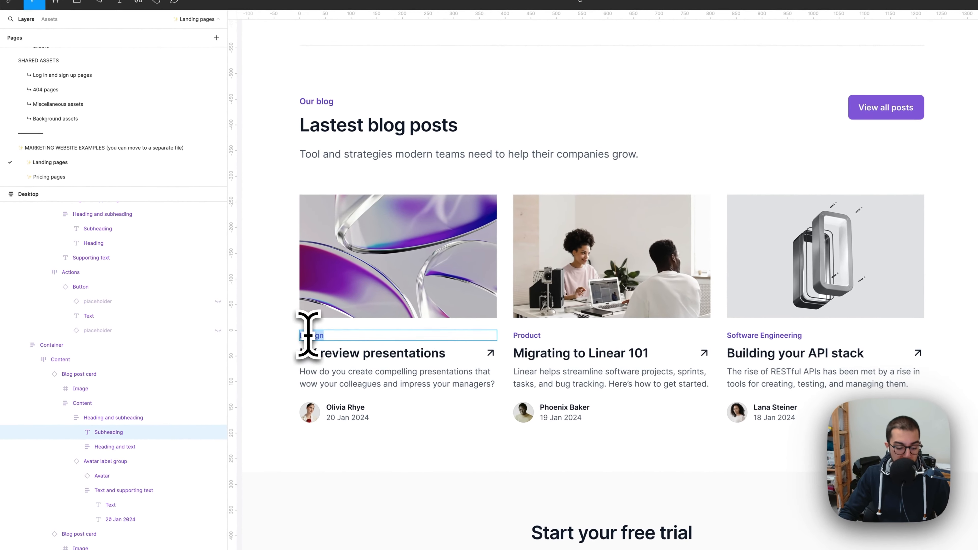
key(super+Tab)
click(255, 314)
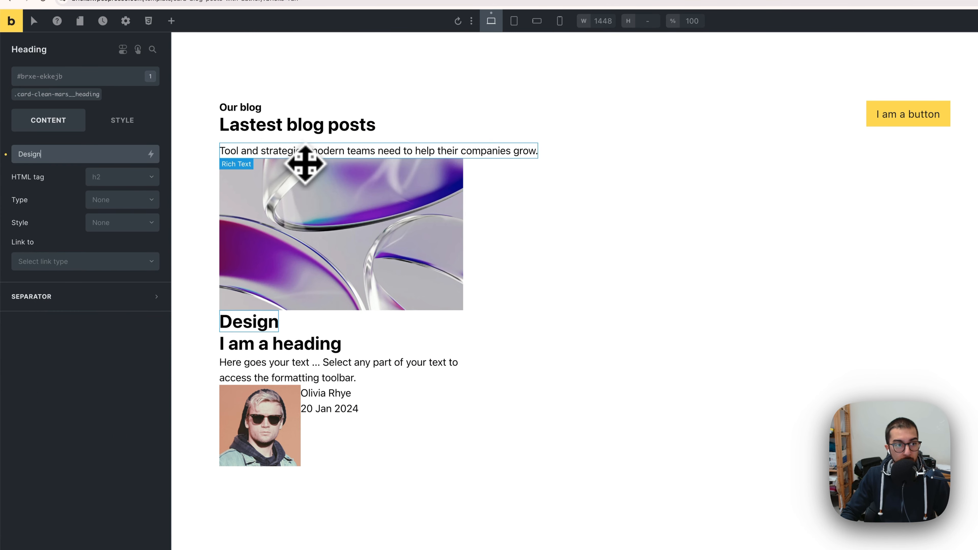
Step: Copy the post title from Figma and set the second heading to UX review presentations
click(291, 346)
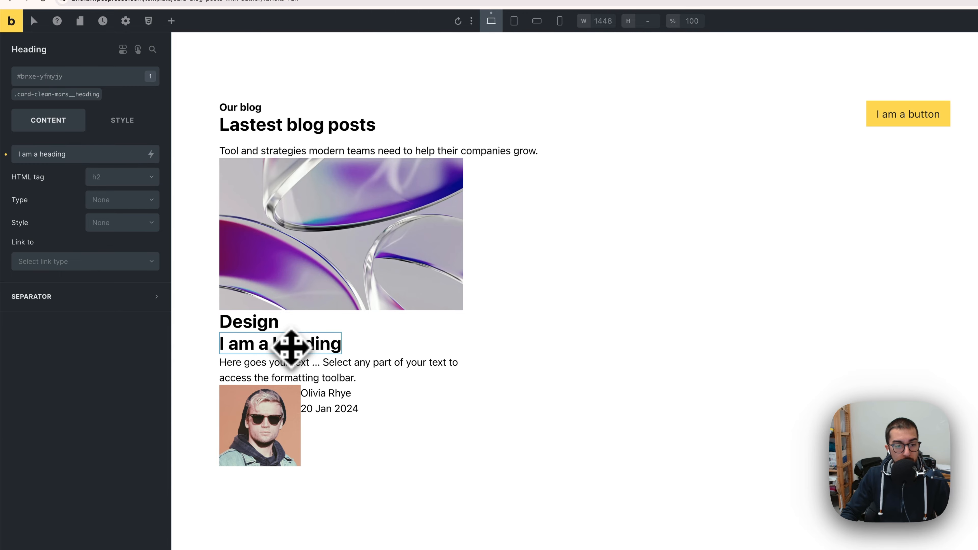
key(super+Tab)
double_click(382, 354)
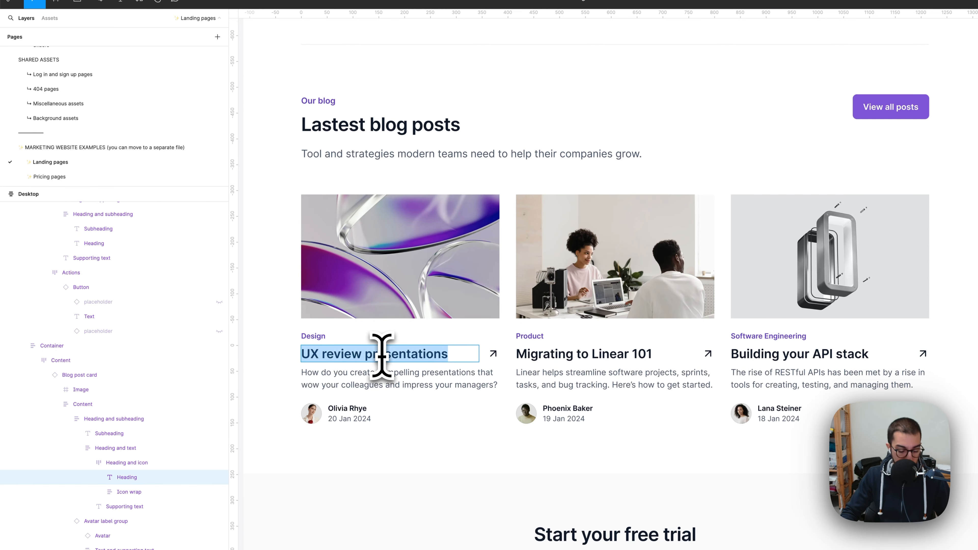
key(super+Tab)
triple_click(283, 343)
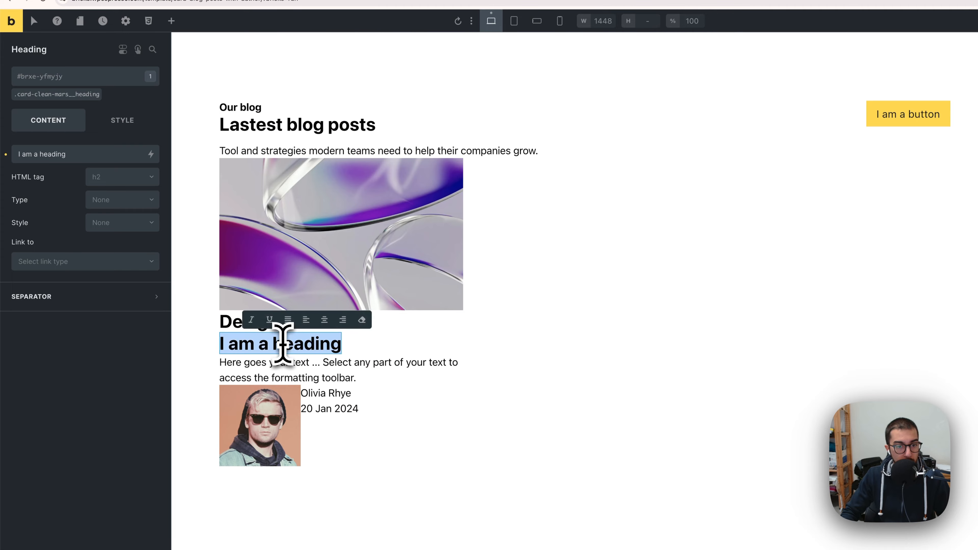
click(80, 158)
text(UX review presentations)
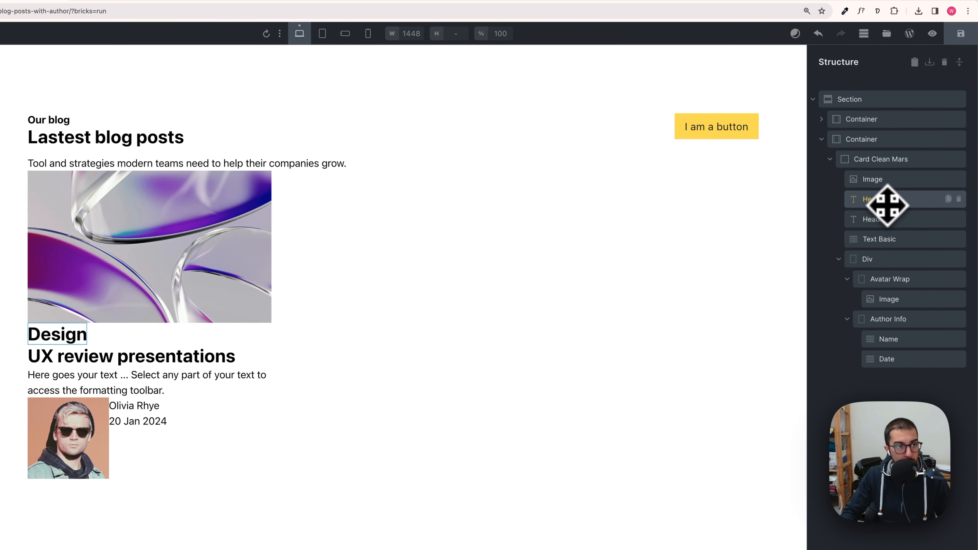
Step: Rename the first heading element as category and regenerate its BEM class as card-clean-mars__category
click(882, 200)
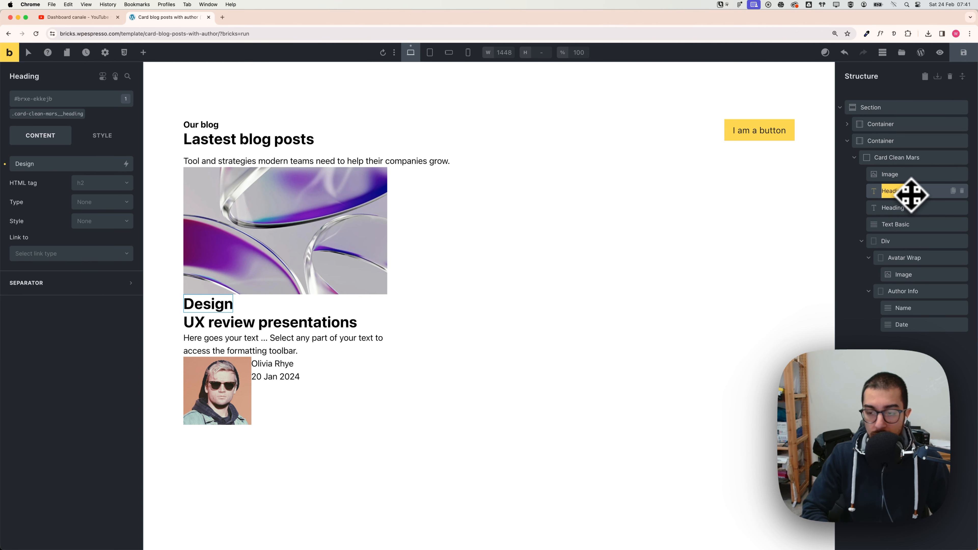
text(category)
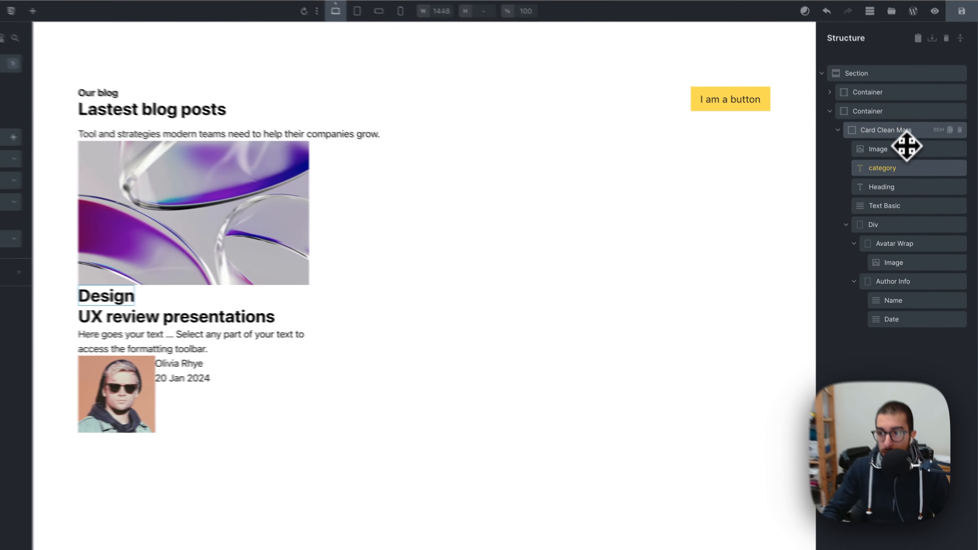
click(941, 159)
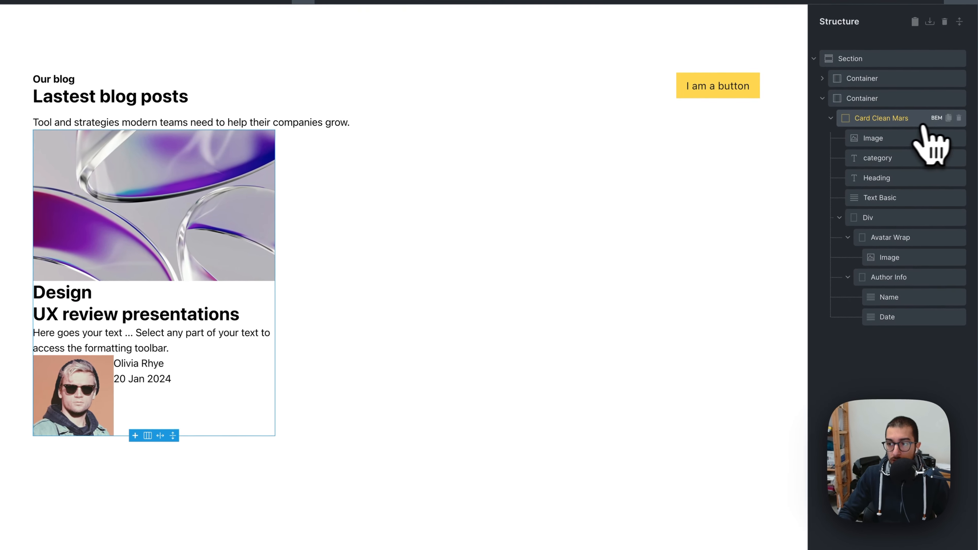
click(935, 117)
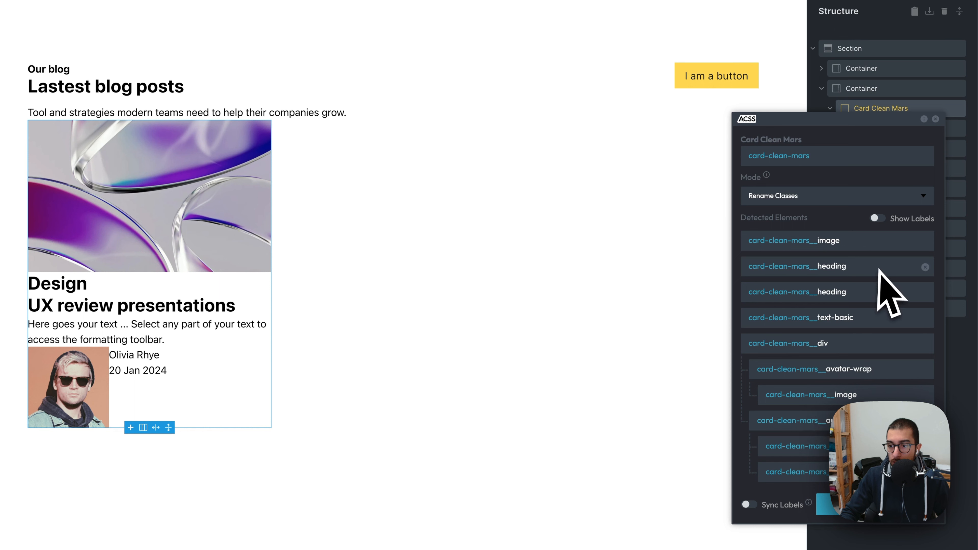
click(926, 267)
click(925, 267)
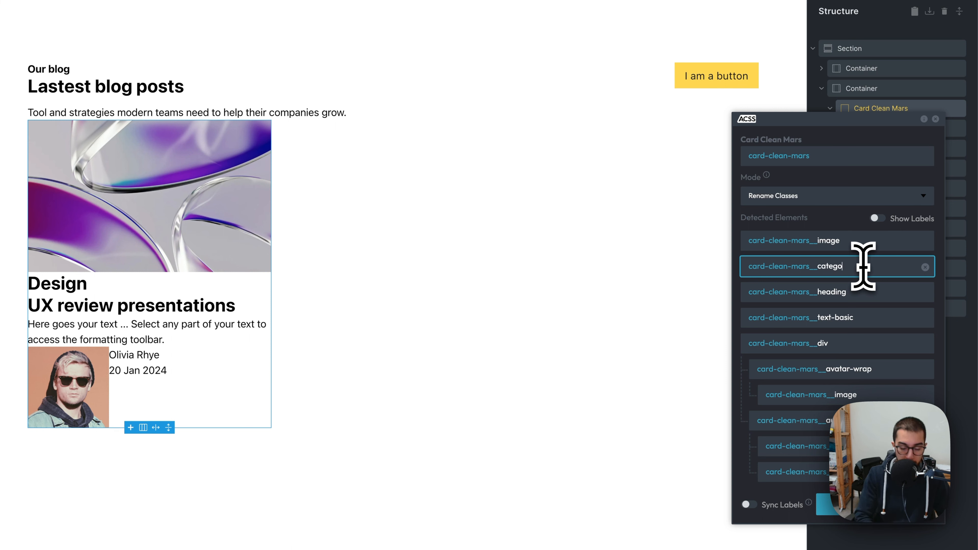
click(846, 520)
Step: Set the category class's font size to the Automatic.css text-m size
click(882, 151)
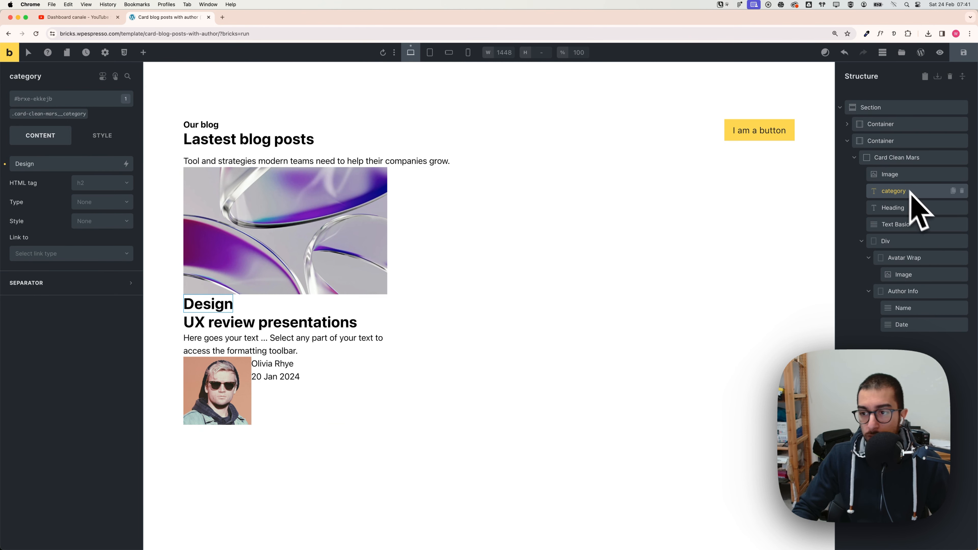
drag(915, 196, 402, 172)
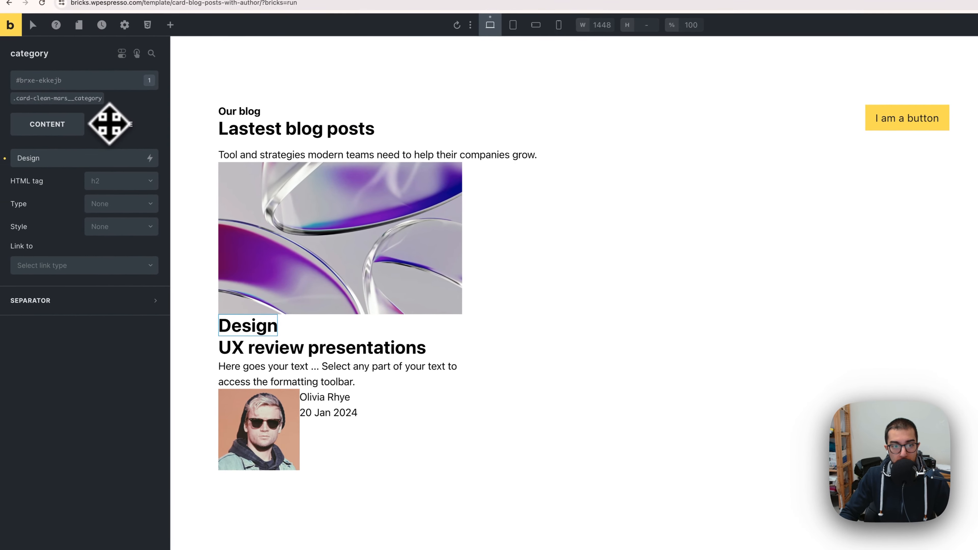
click(56, 101)
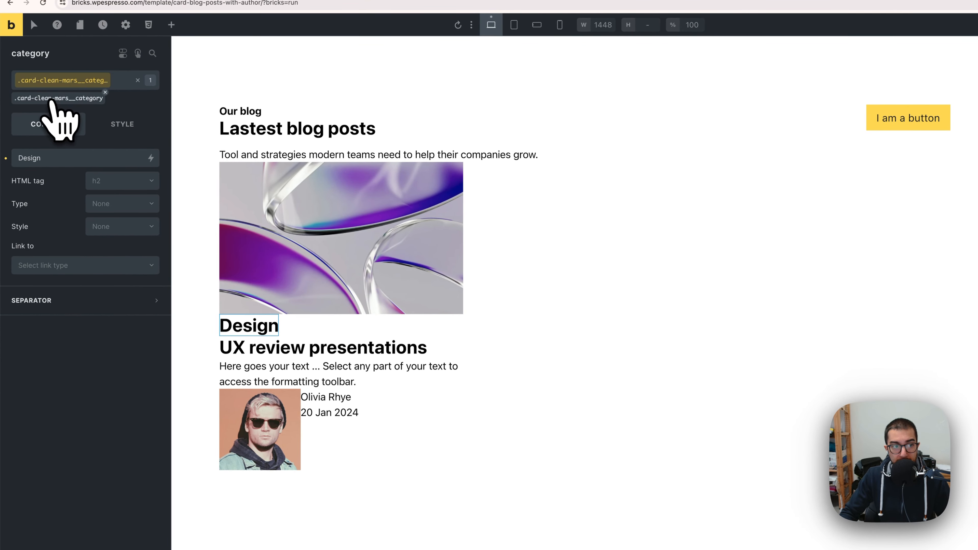
click(120, 133)
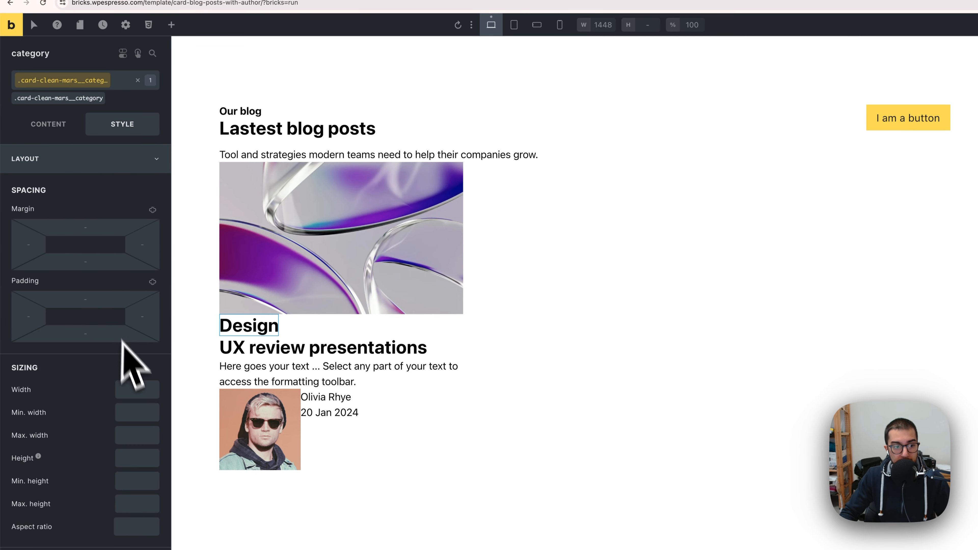
click(85, 170)
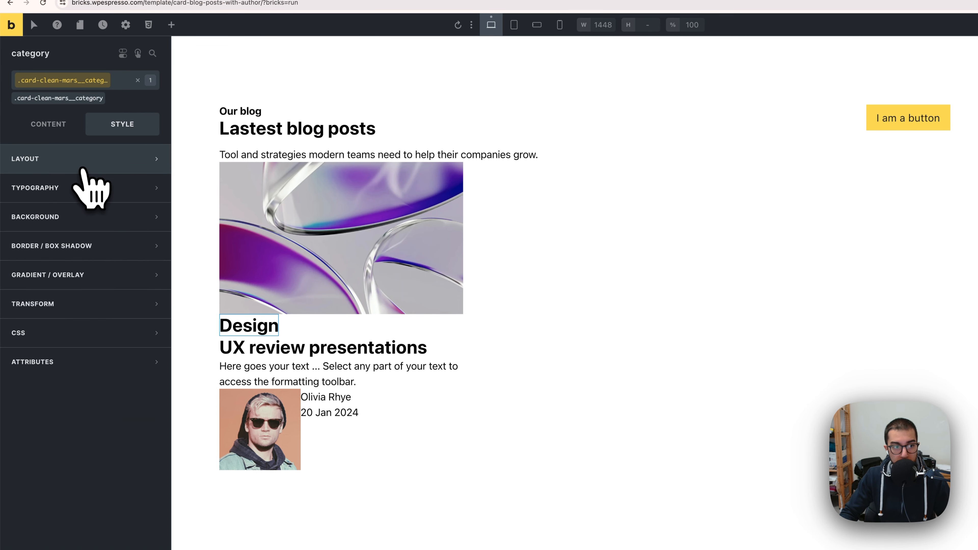
click(83, 187)
right_click(133, 242)
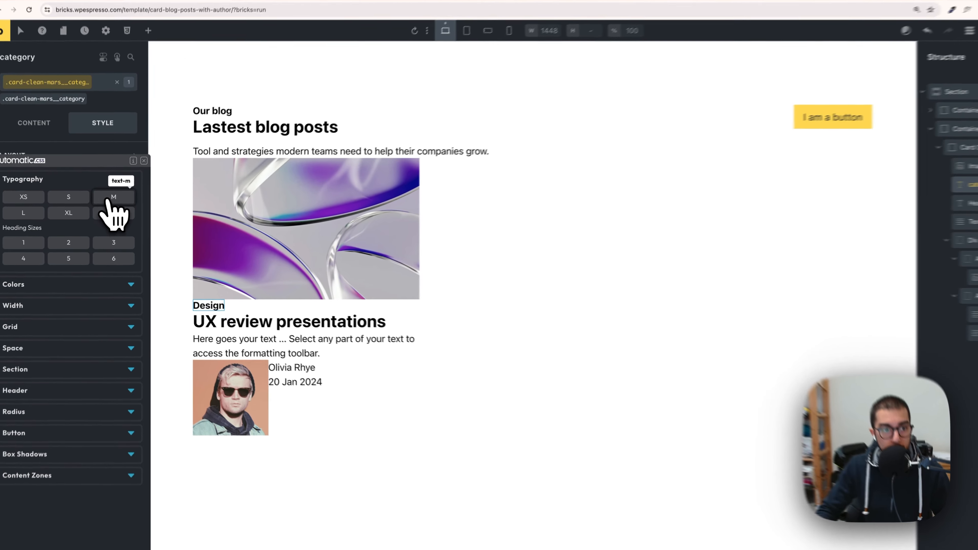
click(113, 203)
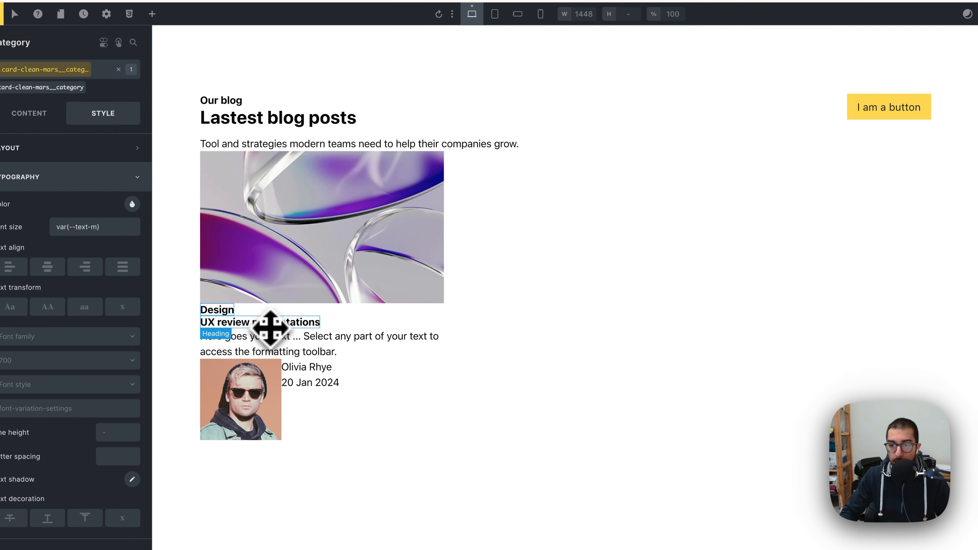
Step: Remove the card-clean-mars__category class from the post title heading
click(270, 324)
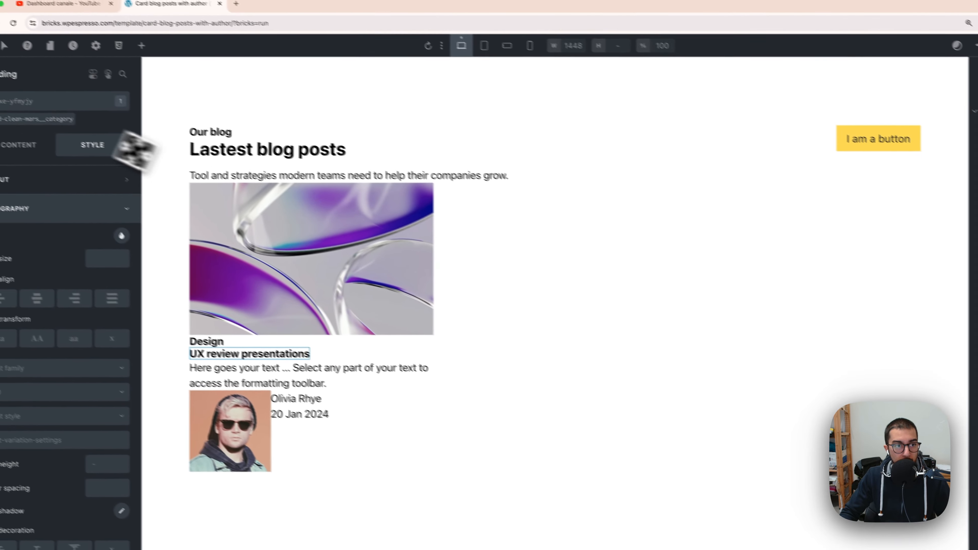
click(46, 88)
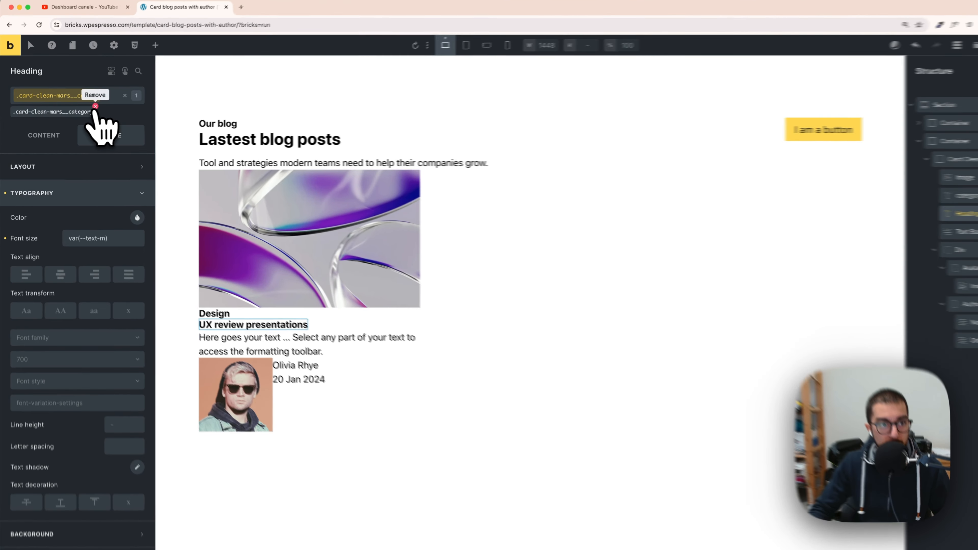
click(114, 98)
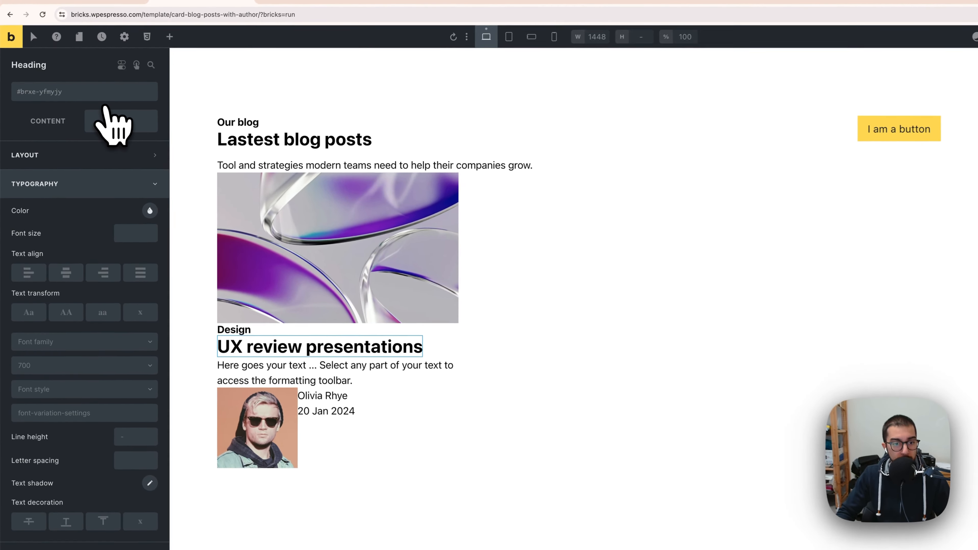
Step: Use the Automatic.css BEM panel on the card to add the card-clean-mars__heading class to the title heading
click(251, 334)
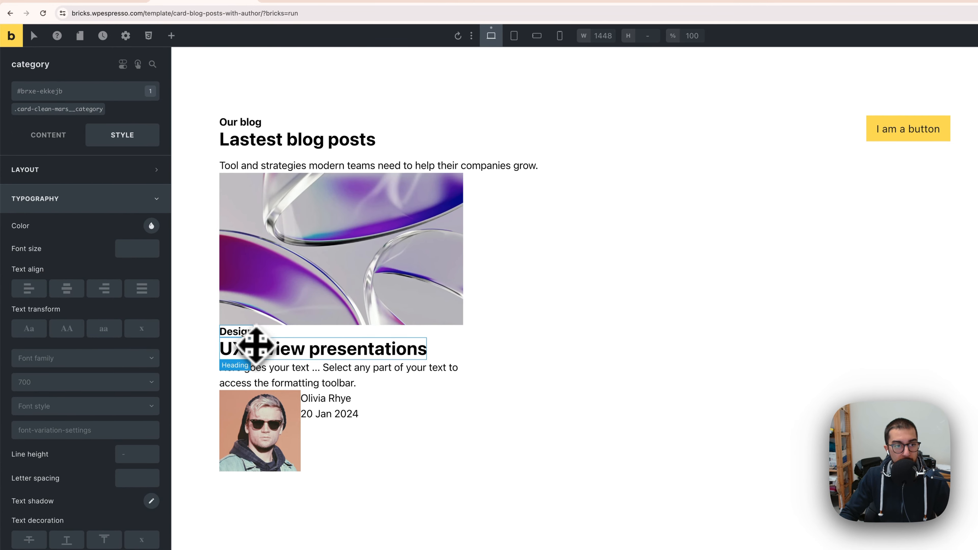
click(255, 344)
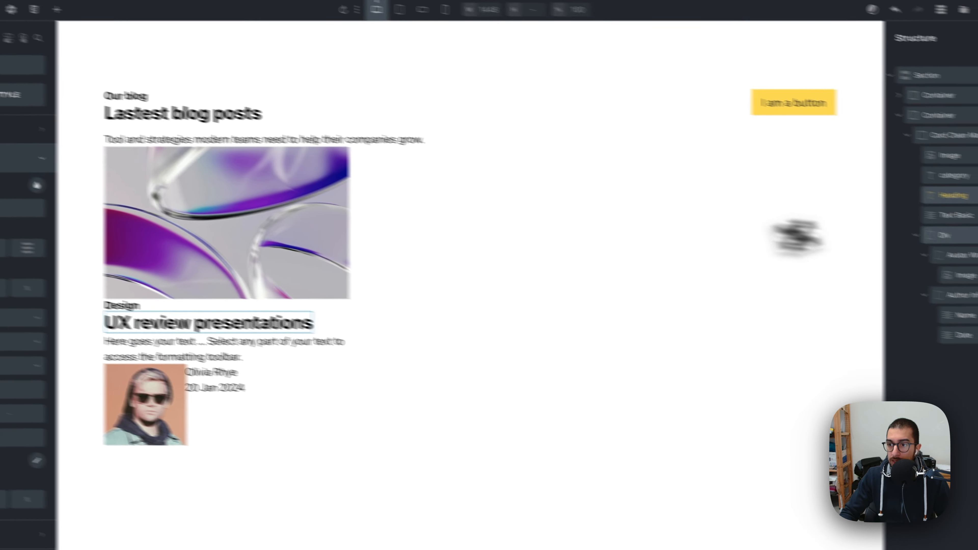
click(977, 161)
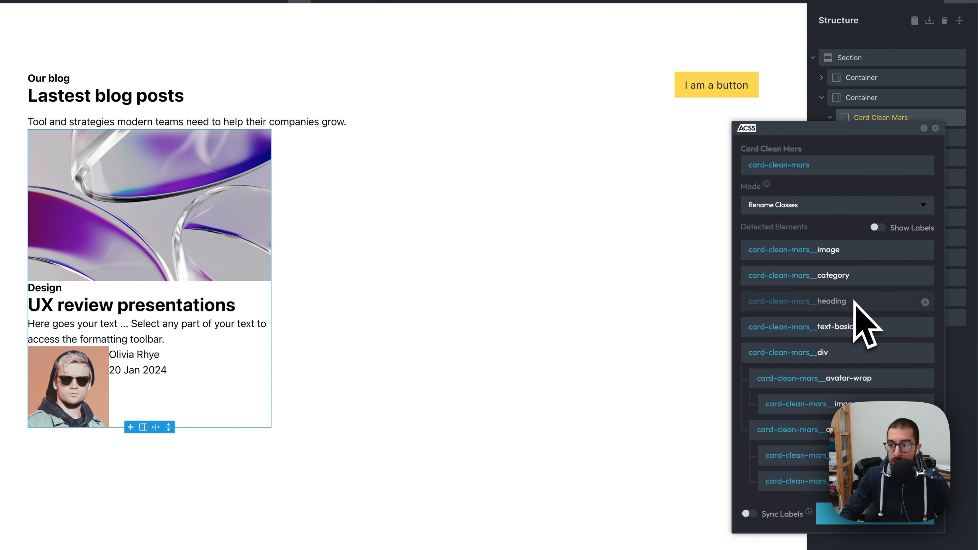
click(925, 302)
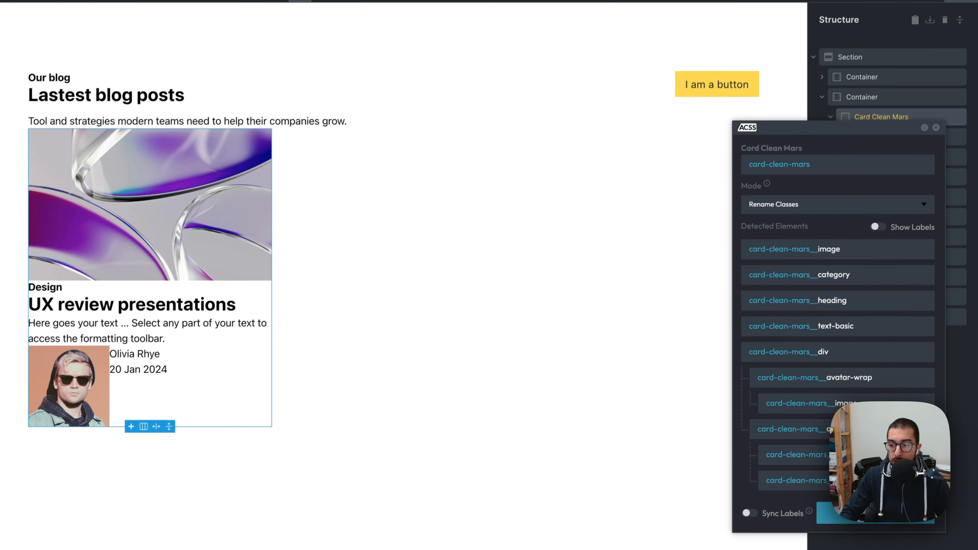
click(927, 482)
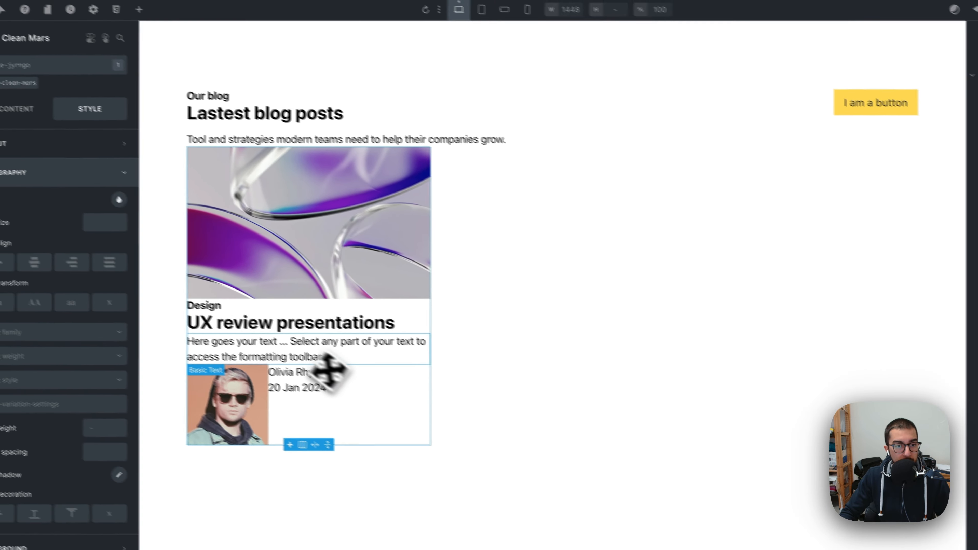
click(144, 274)
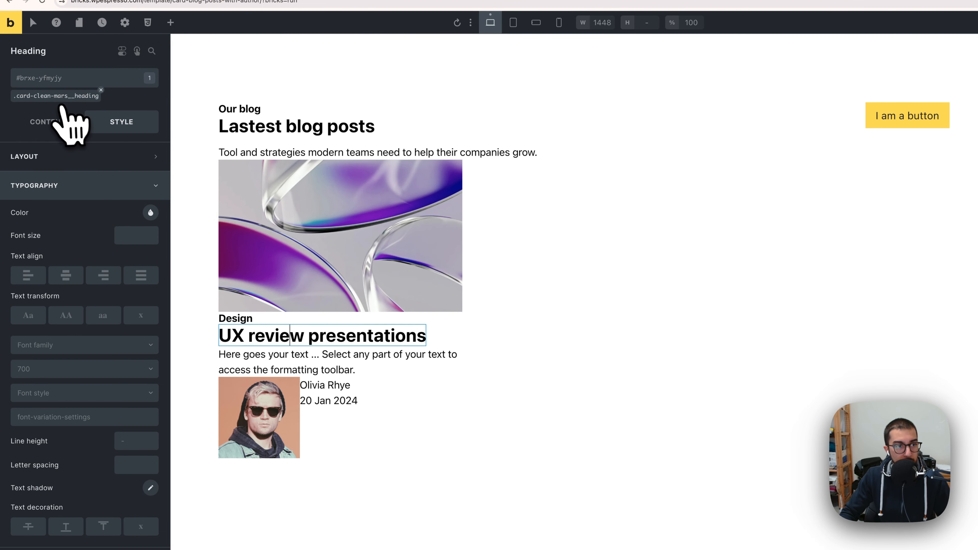
Step: Set the heading class's font size to the Automatic.css text-l size
click(57, 97)
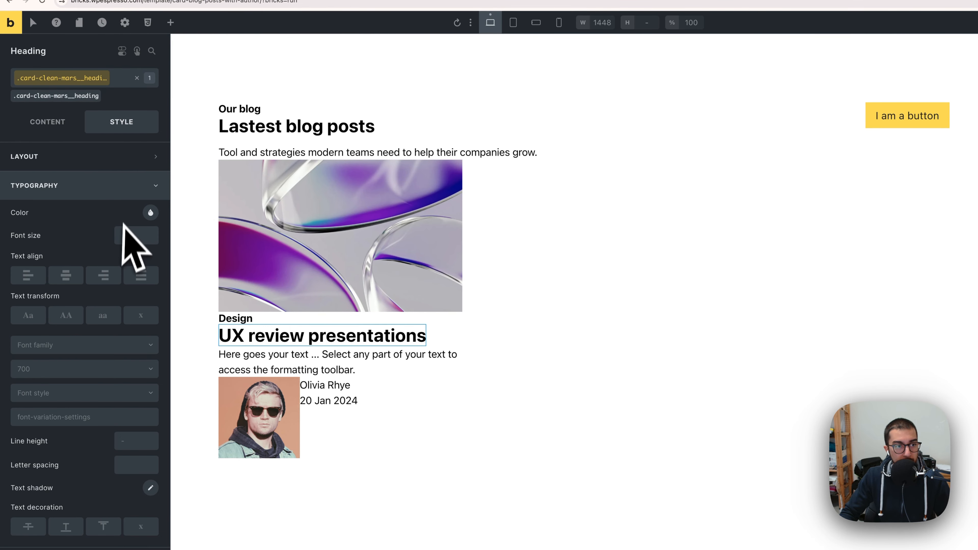
right_click(133, 242)
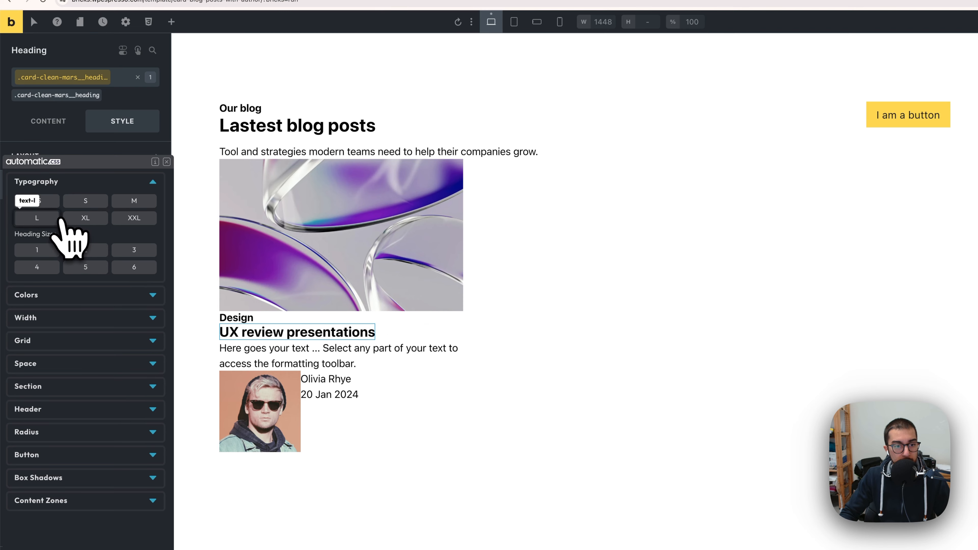
click(56, 218)
Step: Change the category class's font size to the Automatic.css text-s size
click(240, 317)
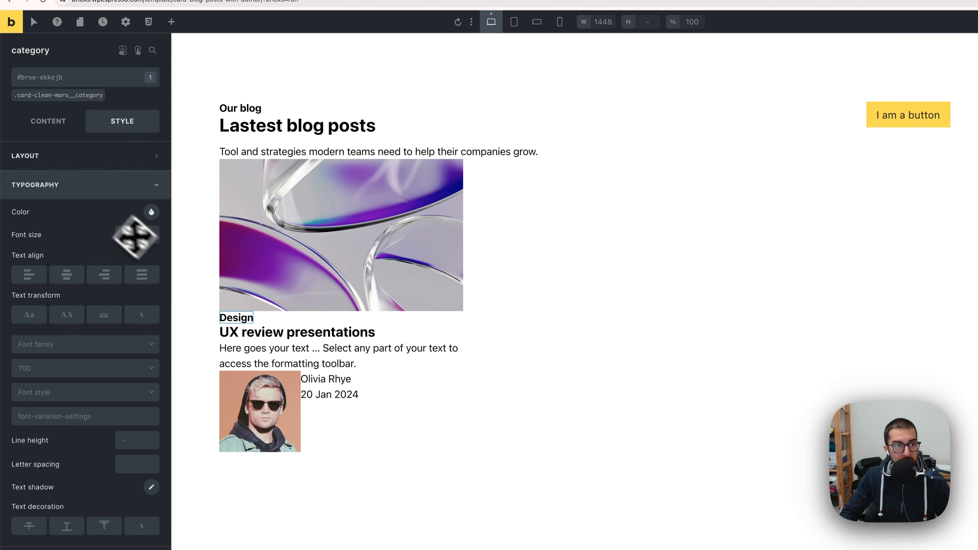
click(64, 97)
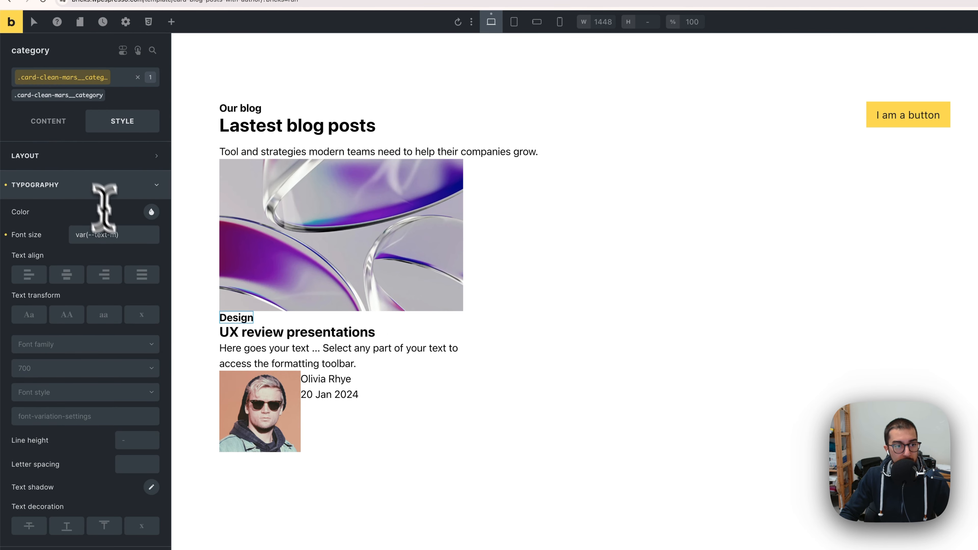
right_click(118, 236)
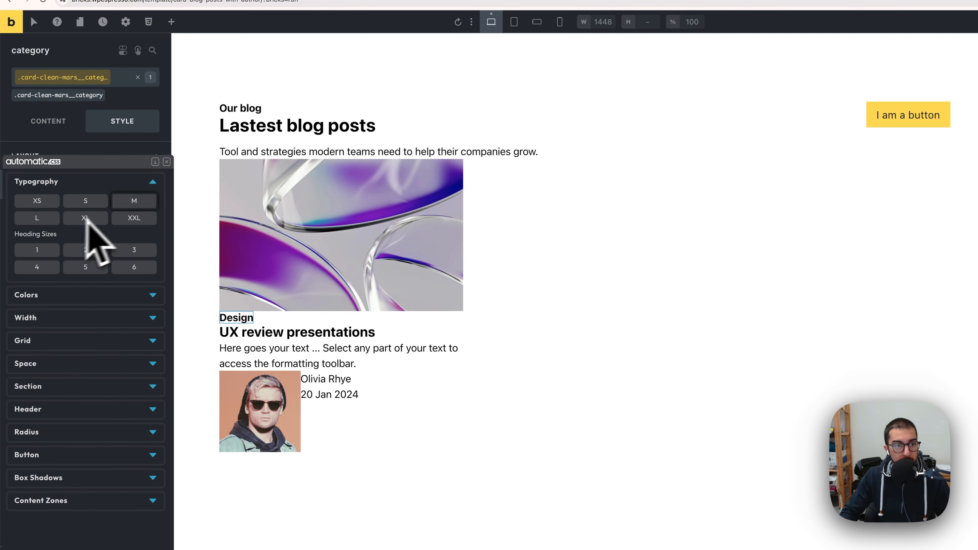
click(110, 205)
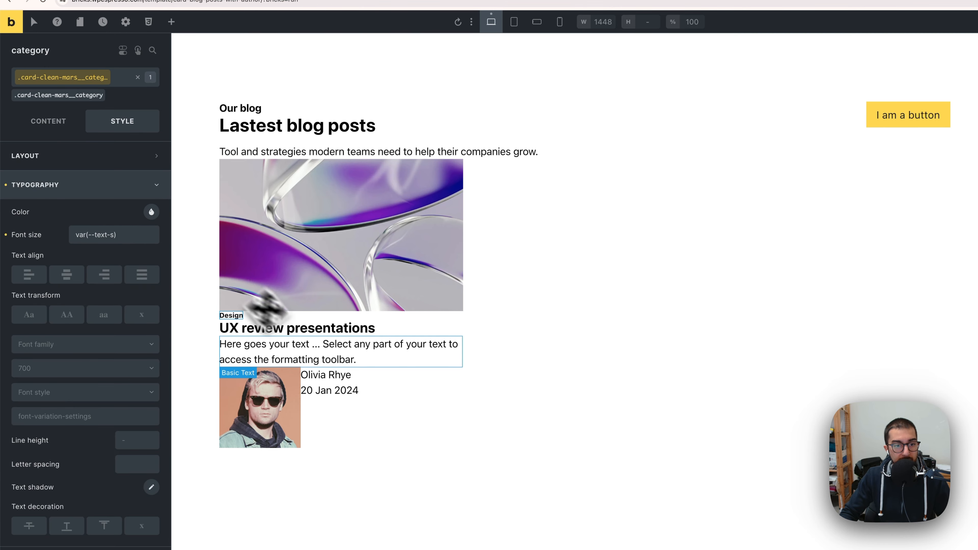
Step: Copy the supporting text from Figma and paste it into the Text Basic element's content
click(360, 331)
click(402, 334)
click(398, 344)
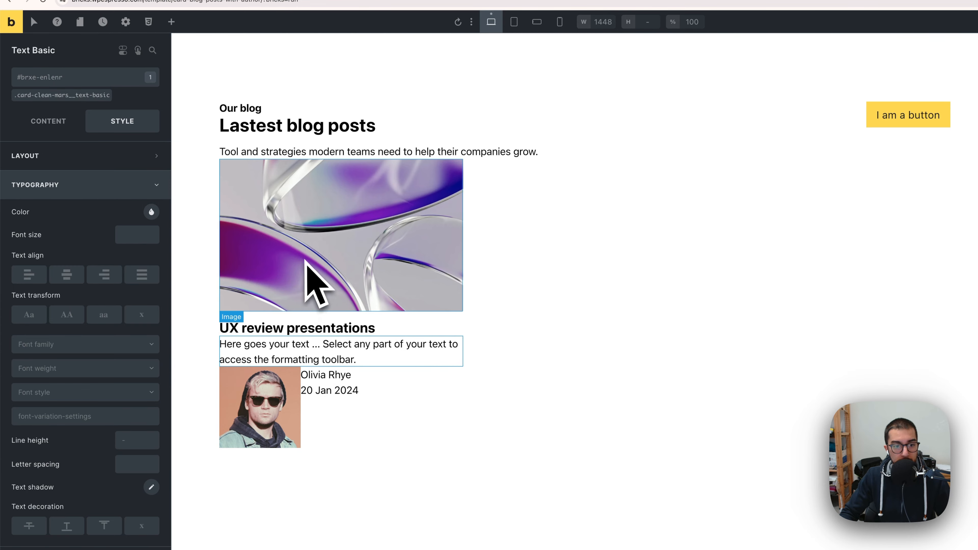
key(super+Tab)
click(436, 380)
key(super+a)
key(super+c)
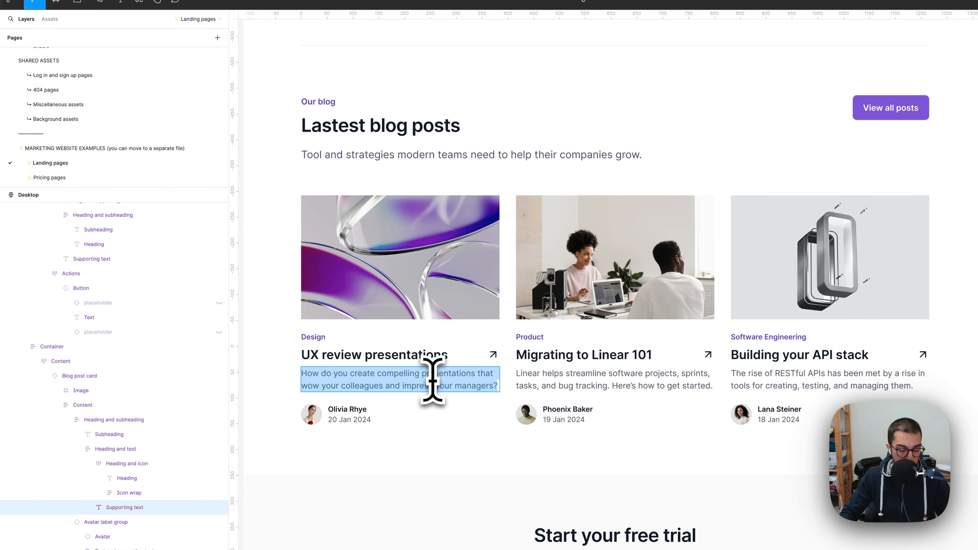
key(super+Tab)
click(337, 333)
click(330, 350)
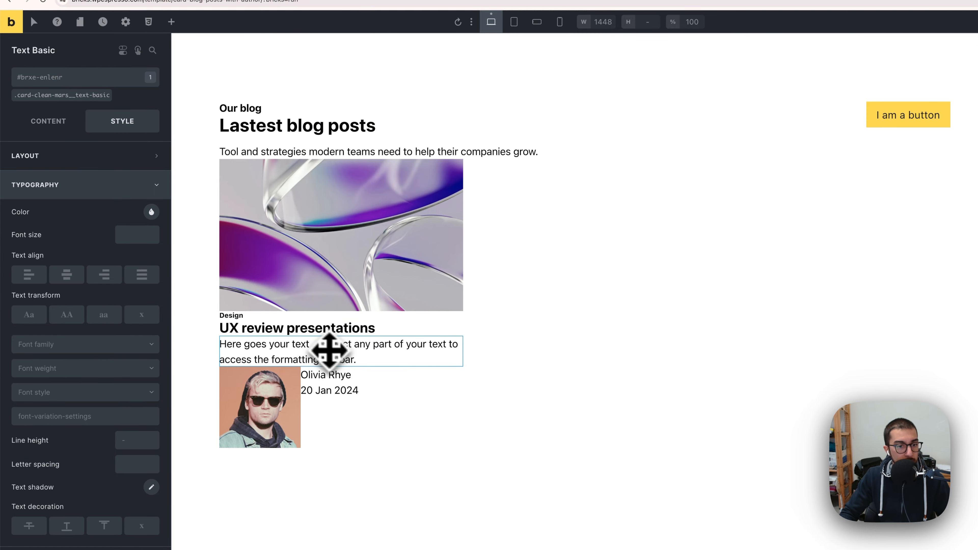
click(58, 122)
click(76, 165)
key(super+a)
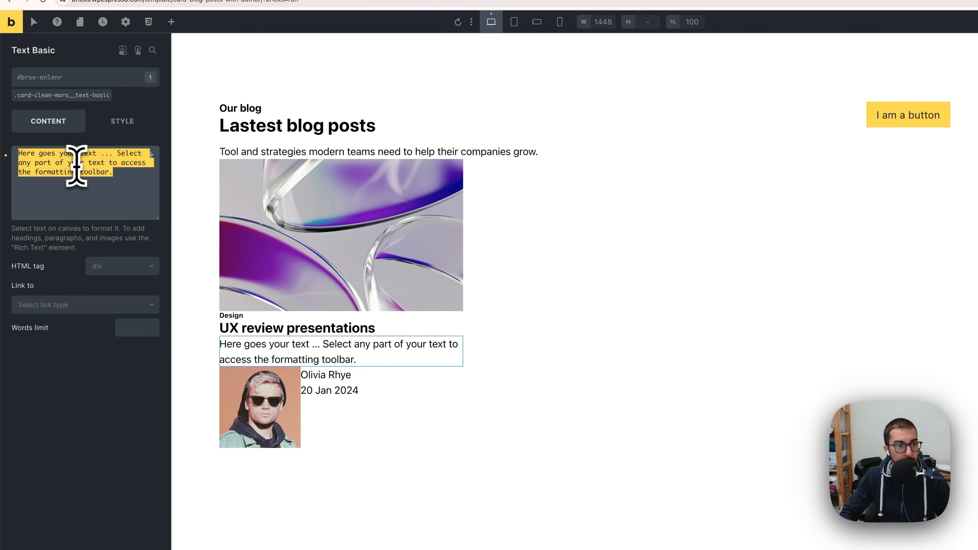
key(super+v)
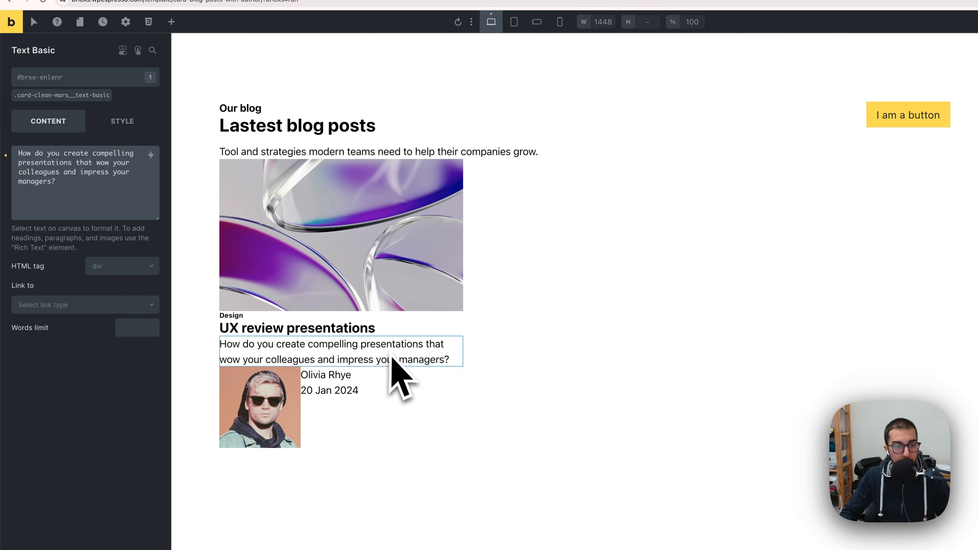
key(super+Tab)
key(super+Tab)
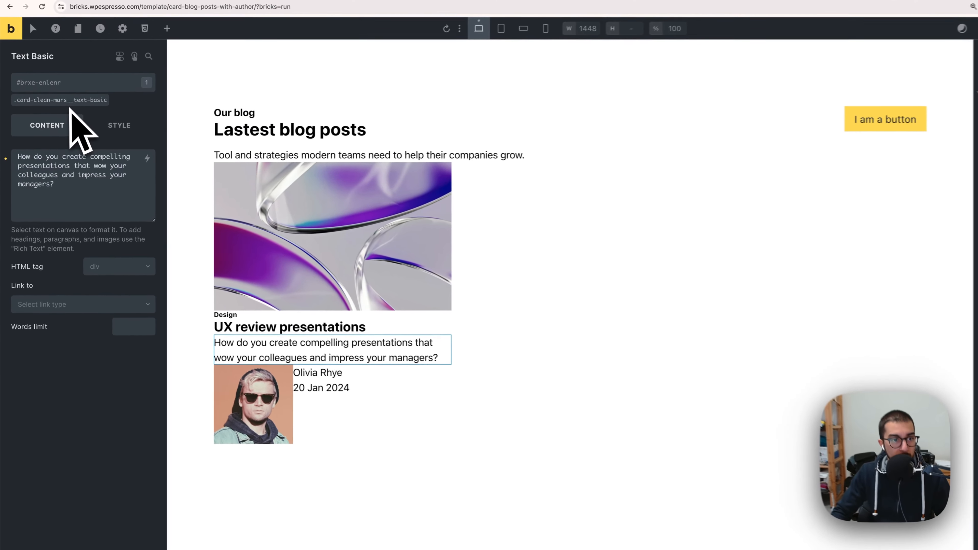
click(58, 114)
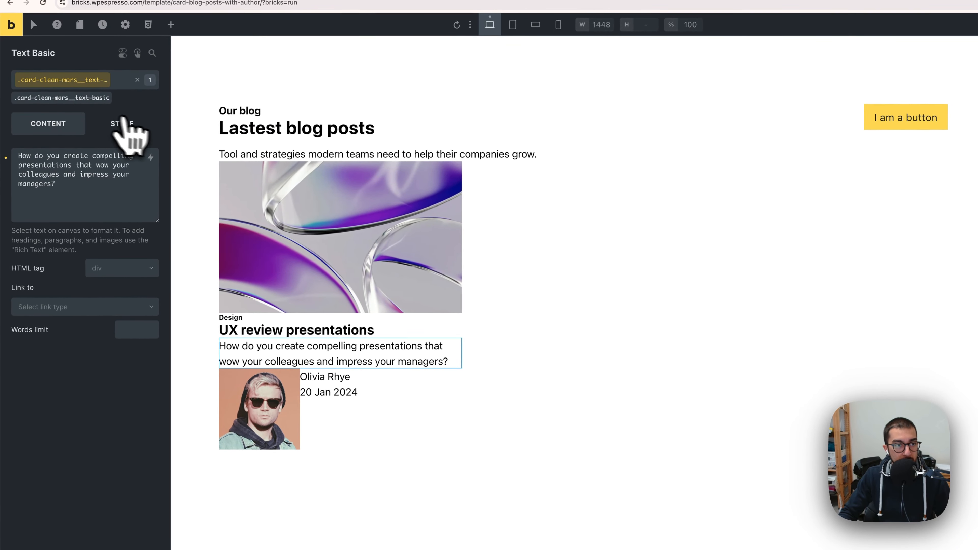
click(121, 119)
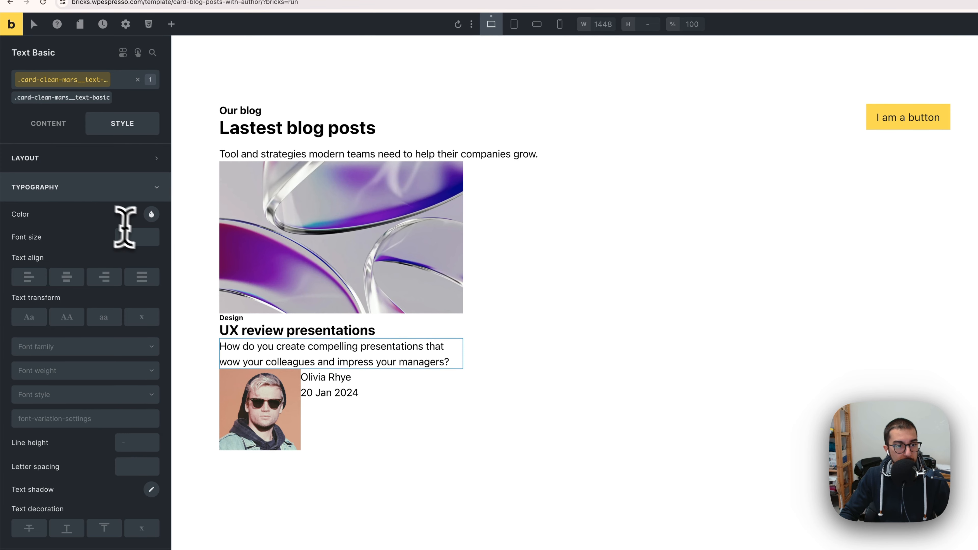
right_click(125, 236)
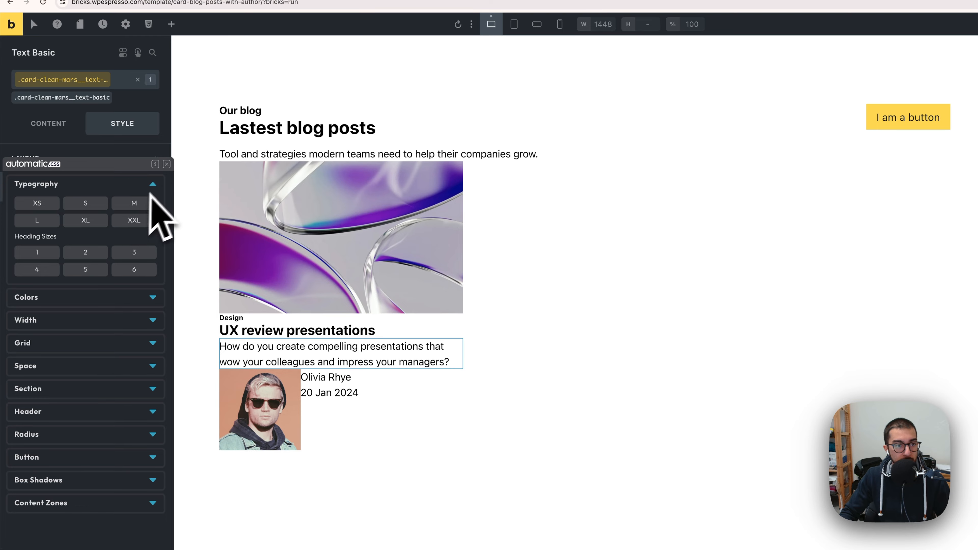
click(138, 80)
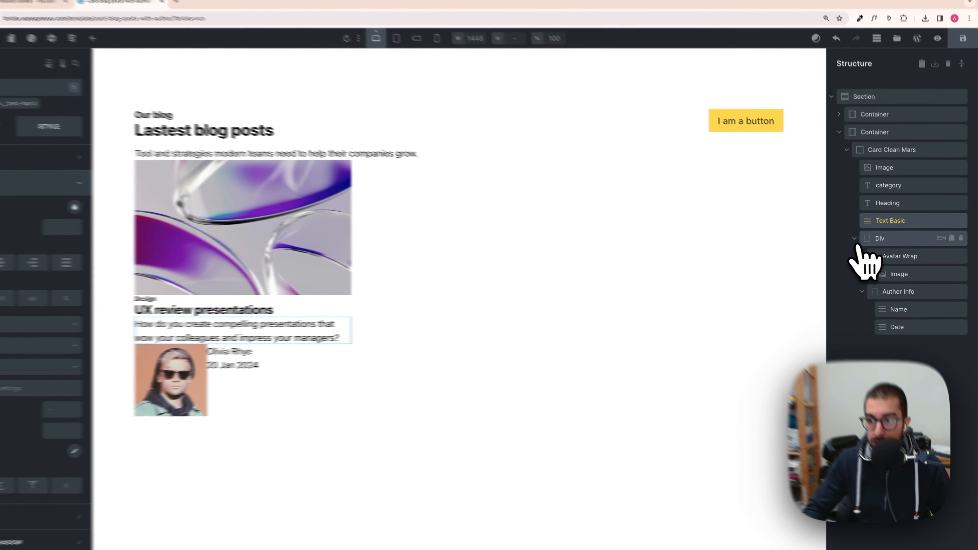
Step: Rename the Div element under the card as Div author and expand it
click(857, 240)
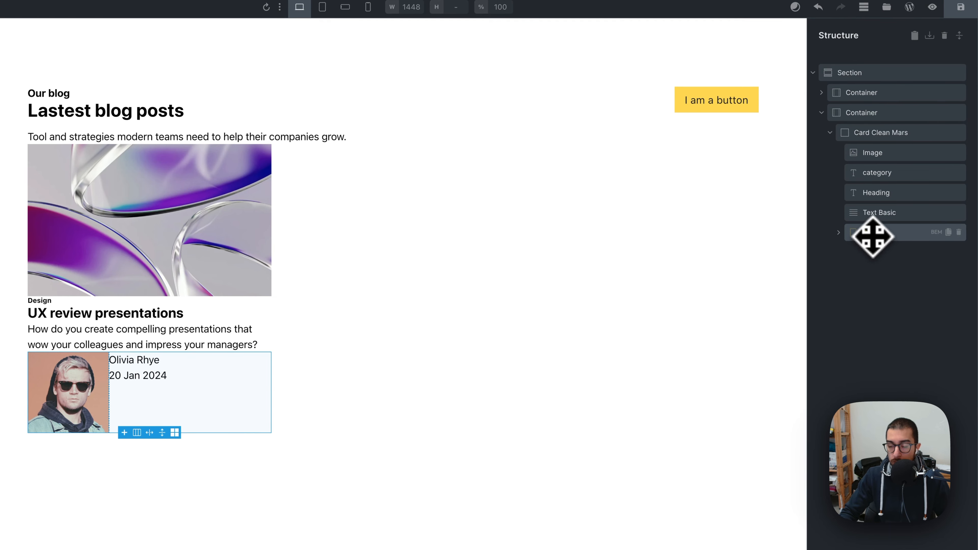
click(838, 233)
click(840, 233)
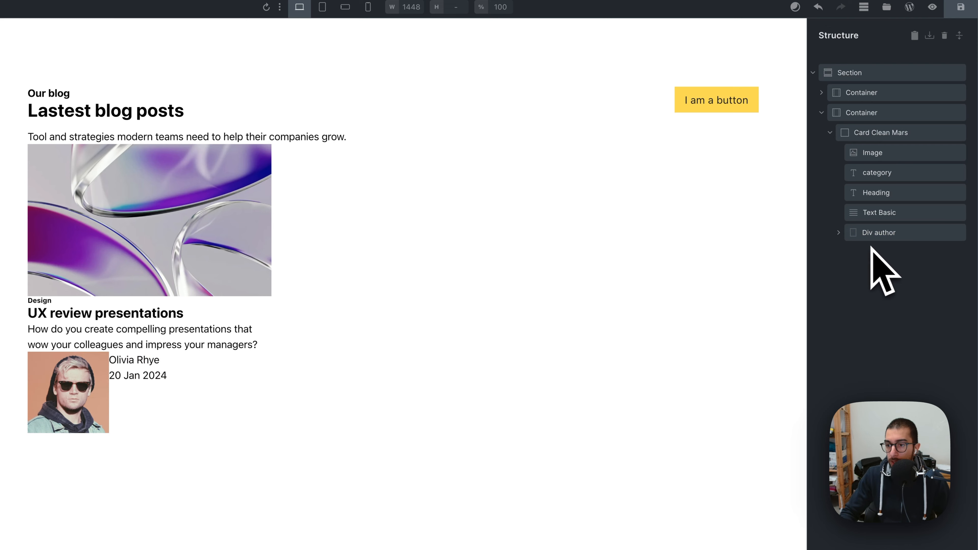
click(840, 234)
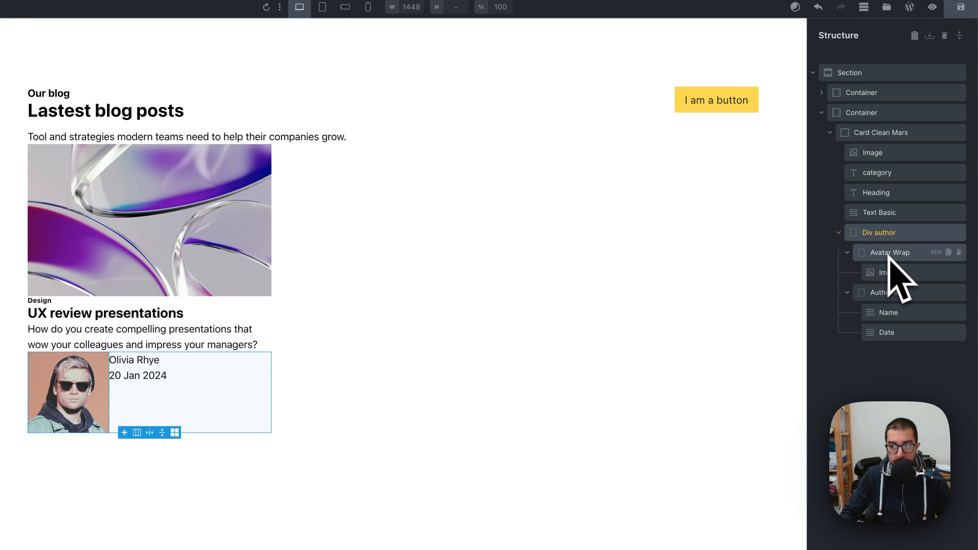
Step: Select the avatar image and set its card-clean-mars__image class's aspect ratio to 1/1
click(847, 253)
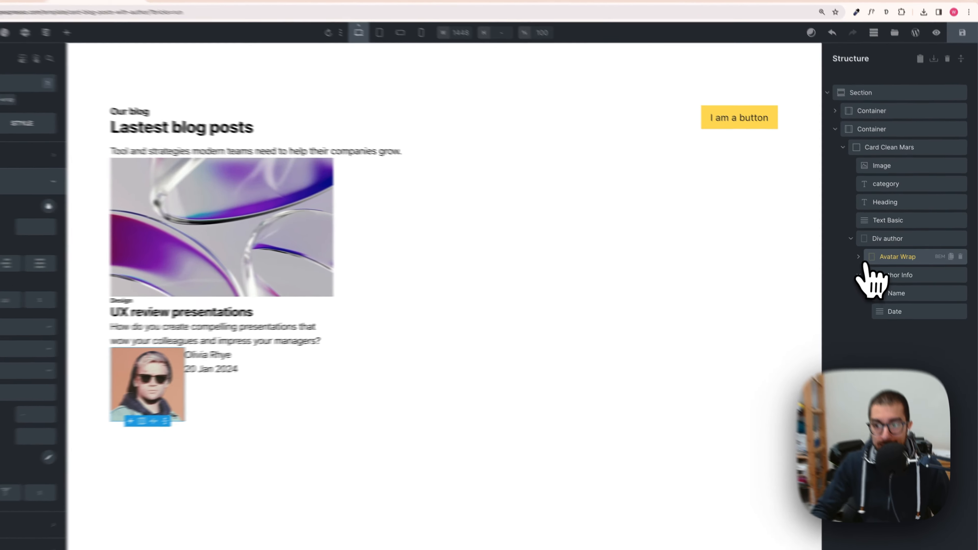
click(869, 258)
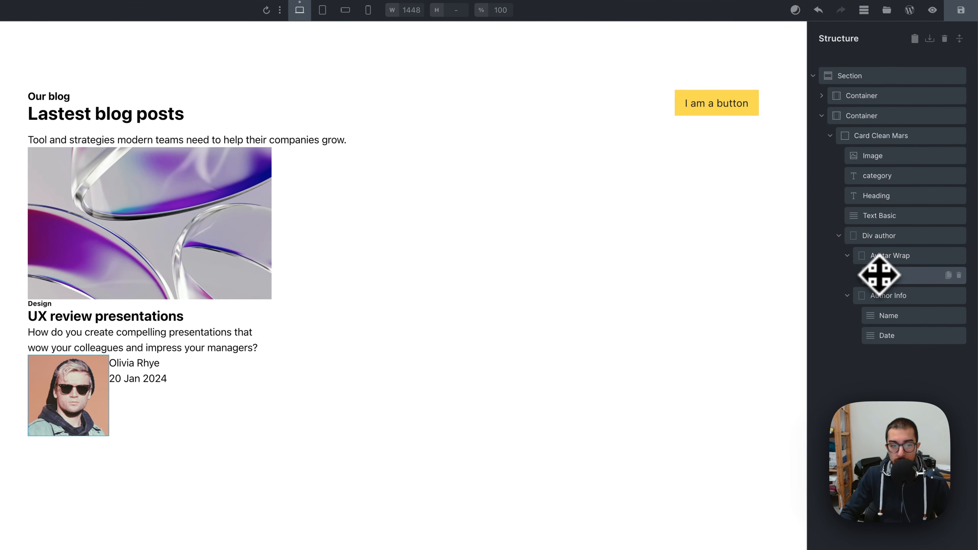
click(880, 275)
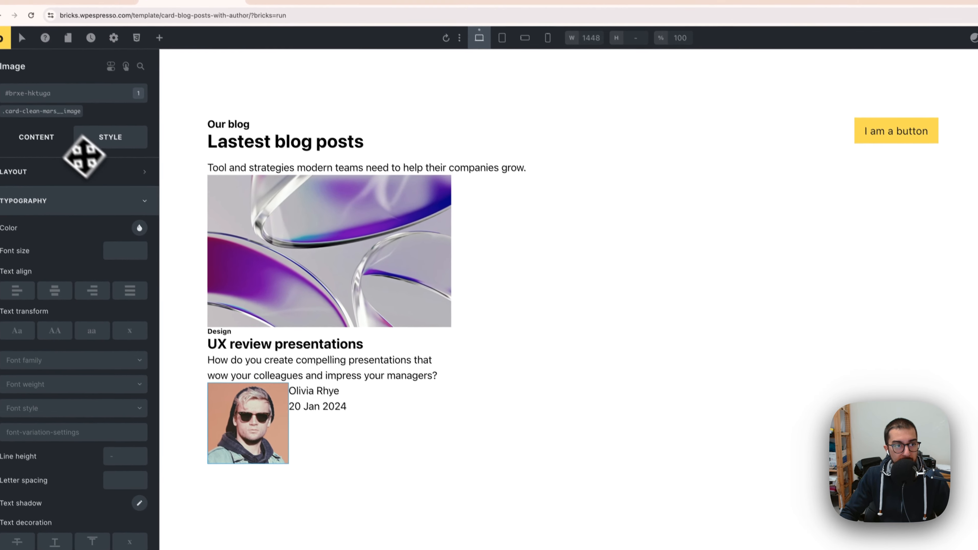
click(37, 110)
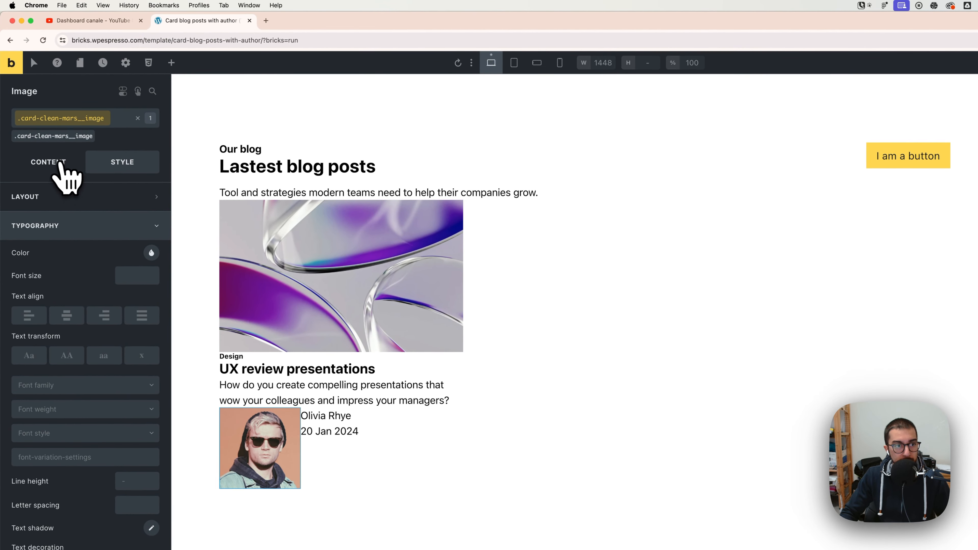
click(48, 162)
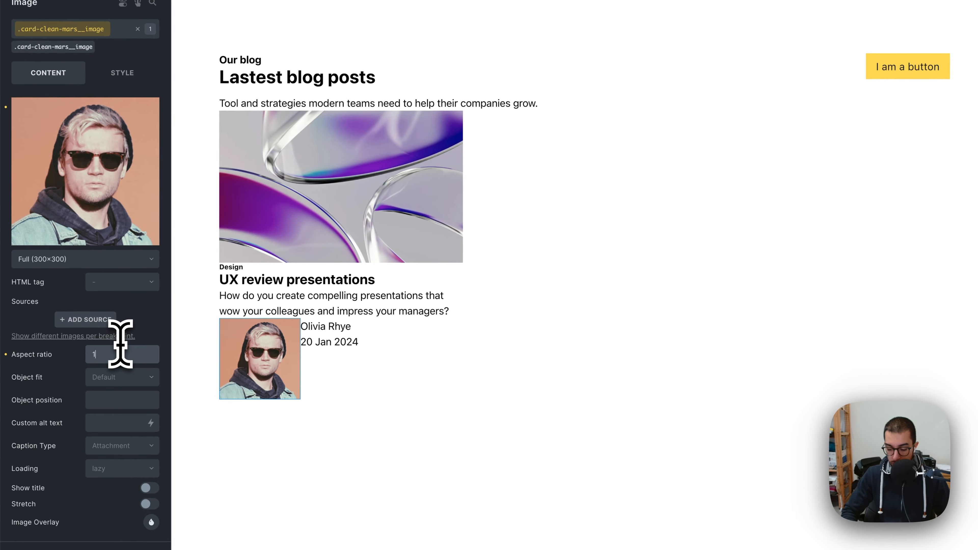
text(/1)
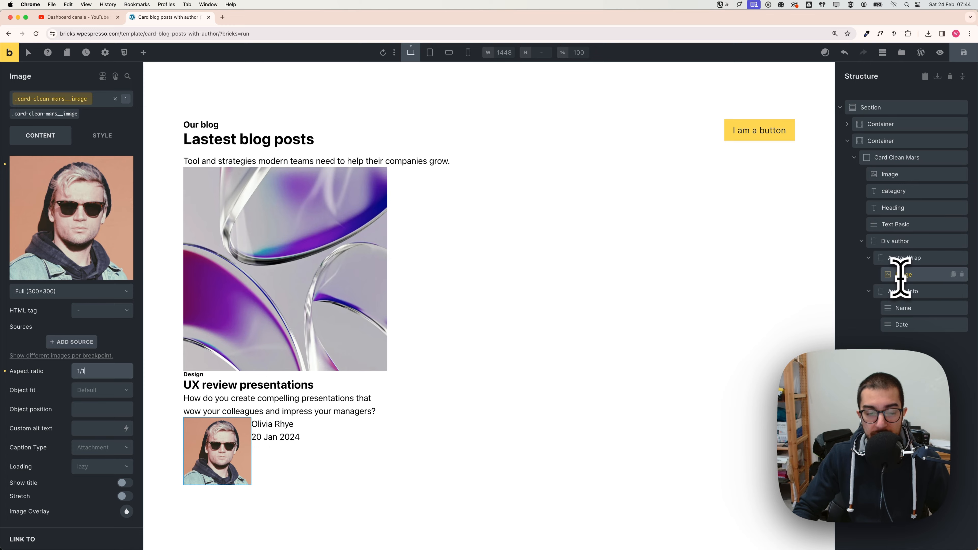
click(115, 99)
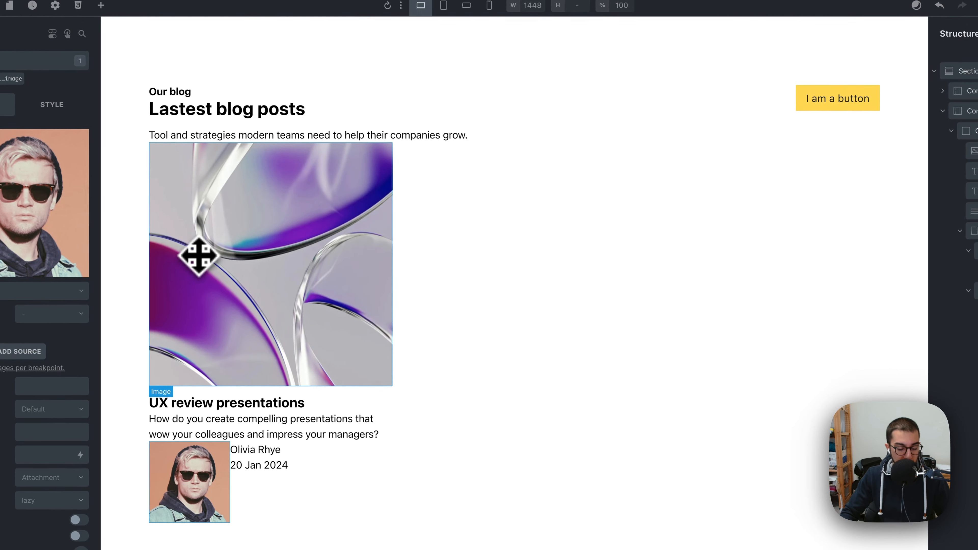
Step: Remove the card-clean-mars__image class from the avatar image element
key(super+z)
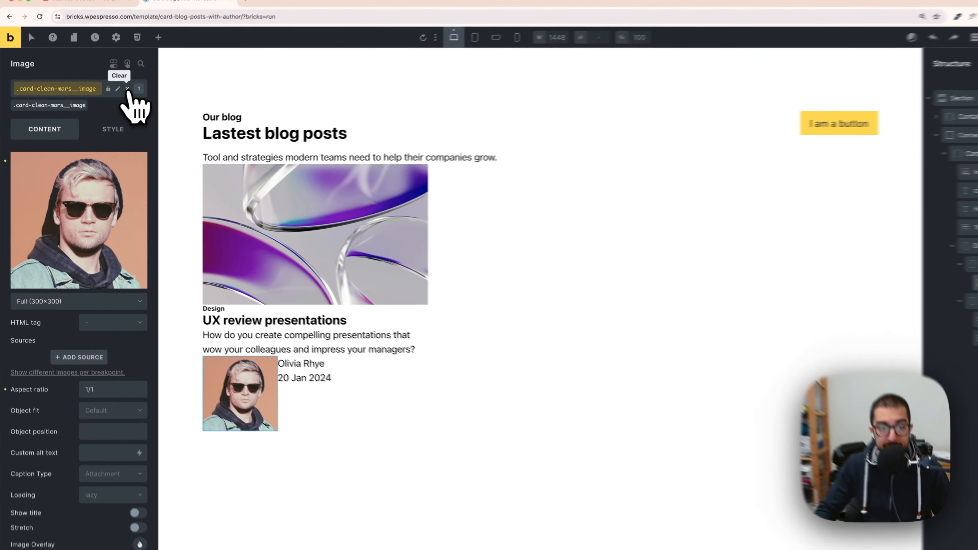
click(115, 99)
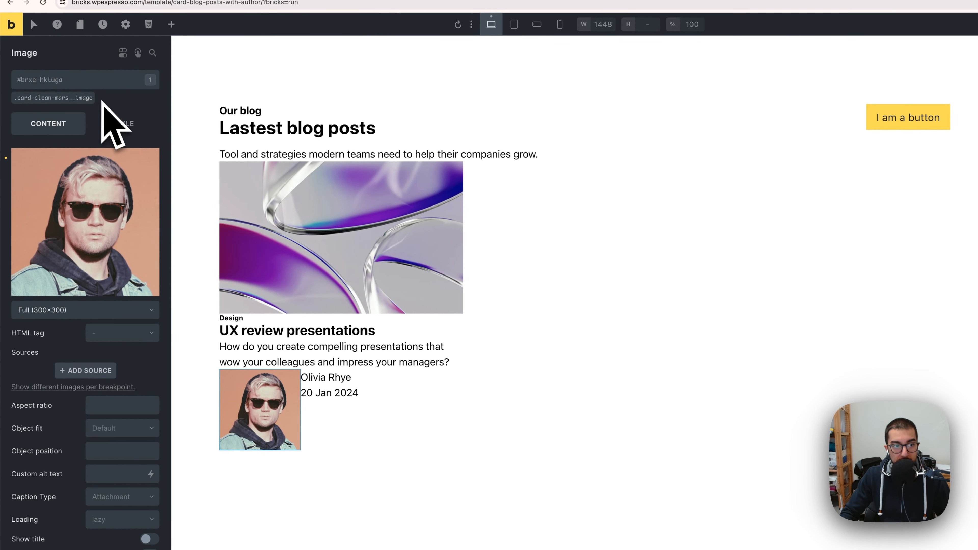
click(94, 91)
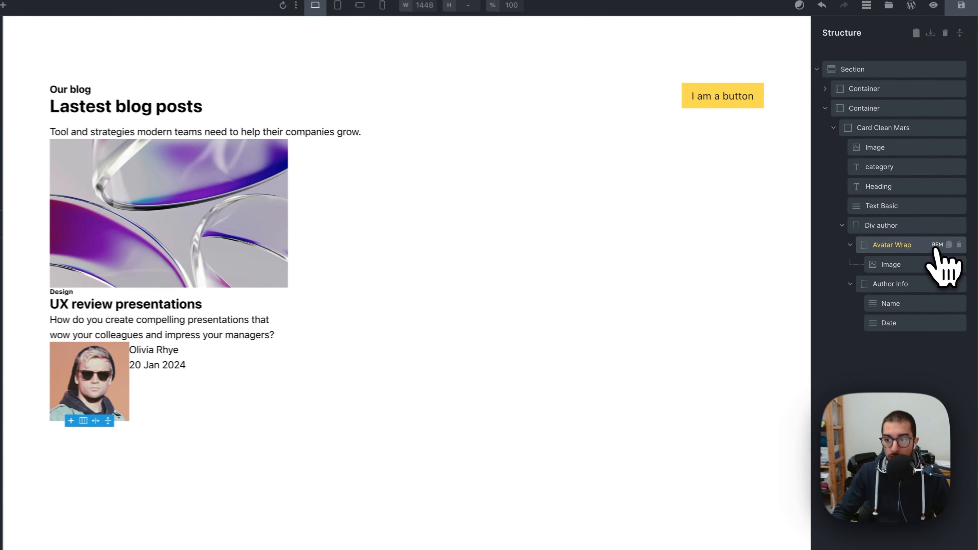
Step: Rename the avatar image element in the structure as Image author avatar
click(942, 258)
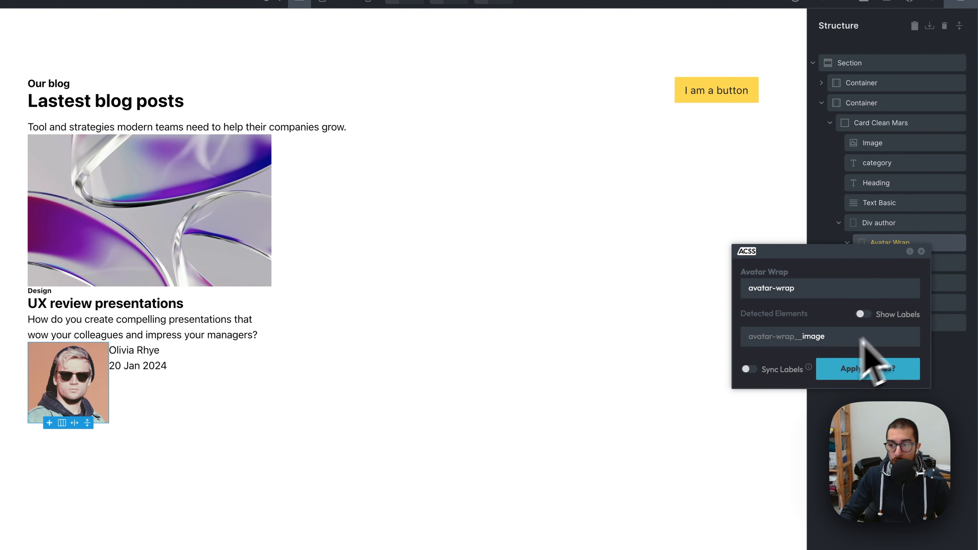
click(921, 251)
click(906, 266)
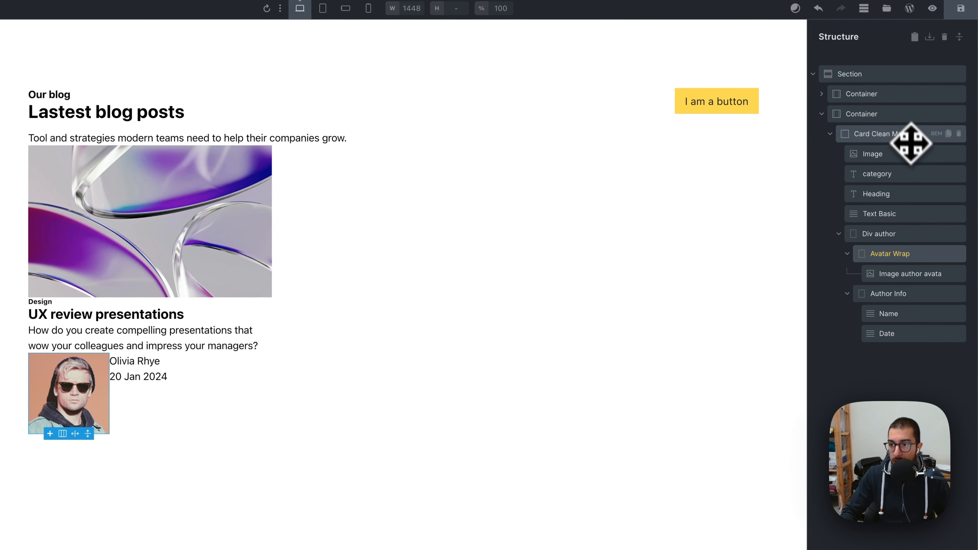
Step: Generate and apply BEM classes for the Card Clean Mars component with the Automatic.css BEM tool
click(918, 158)
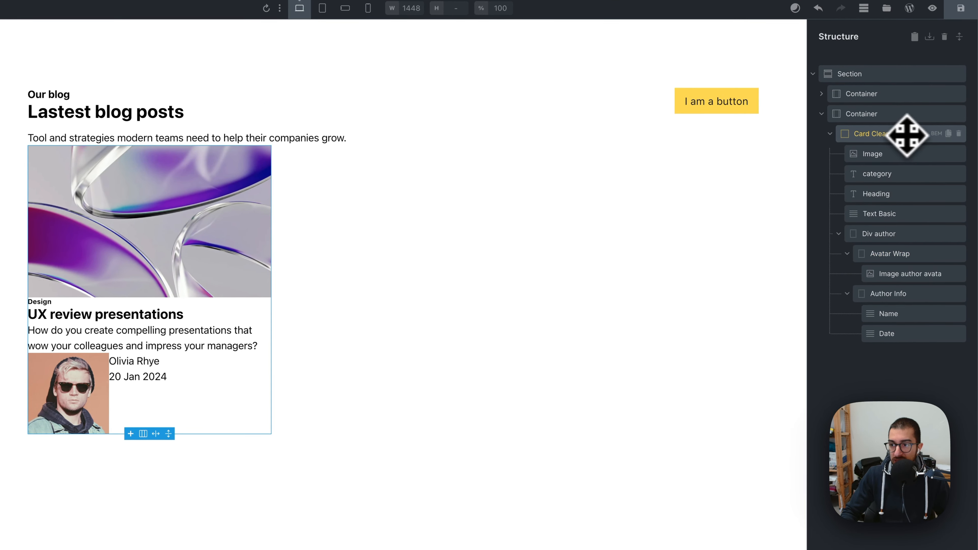
click(936, 135)
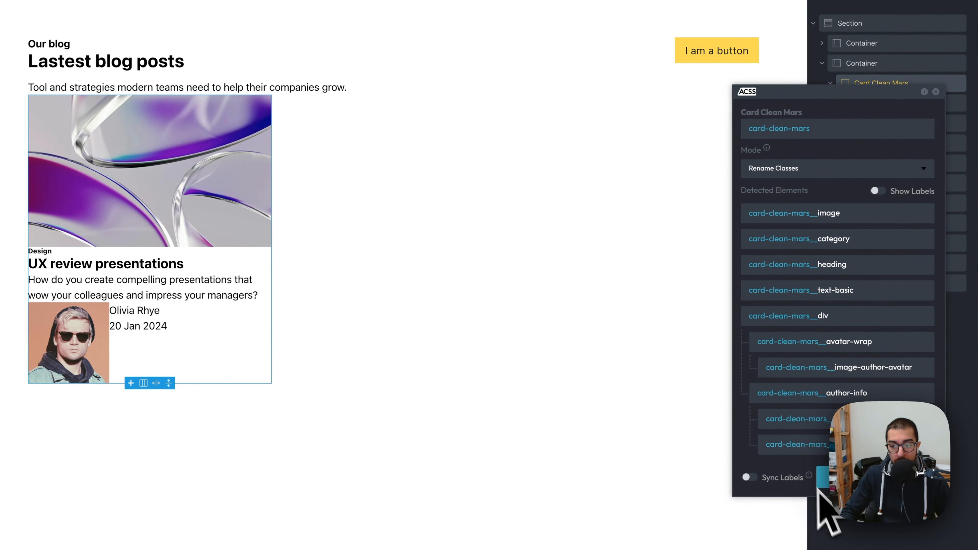
click(820, 485)
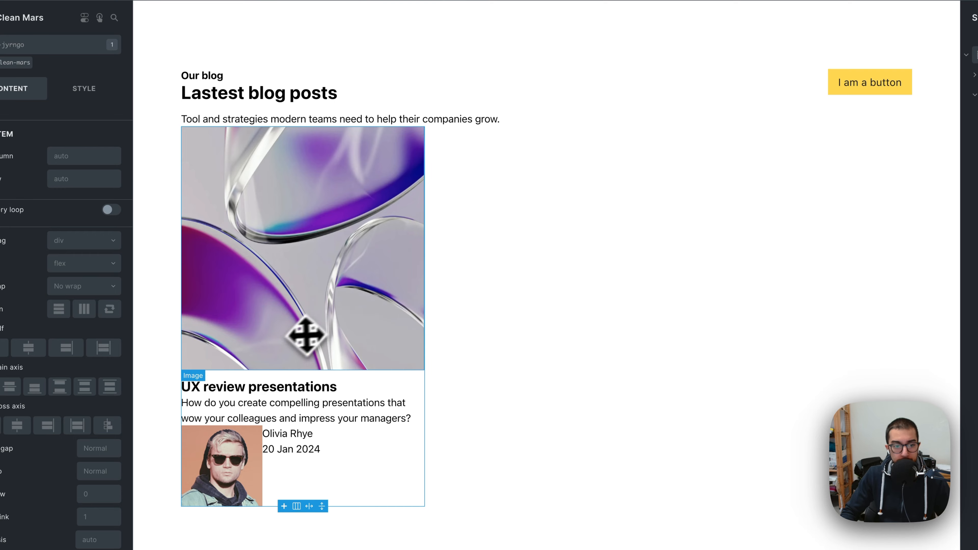
Step: Select the main card image and remove the aspect ratio setting from its card-clean-mars__image class
click(237, 454)
click(266, 302)
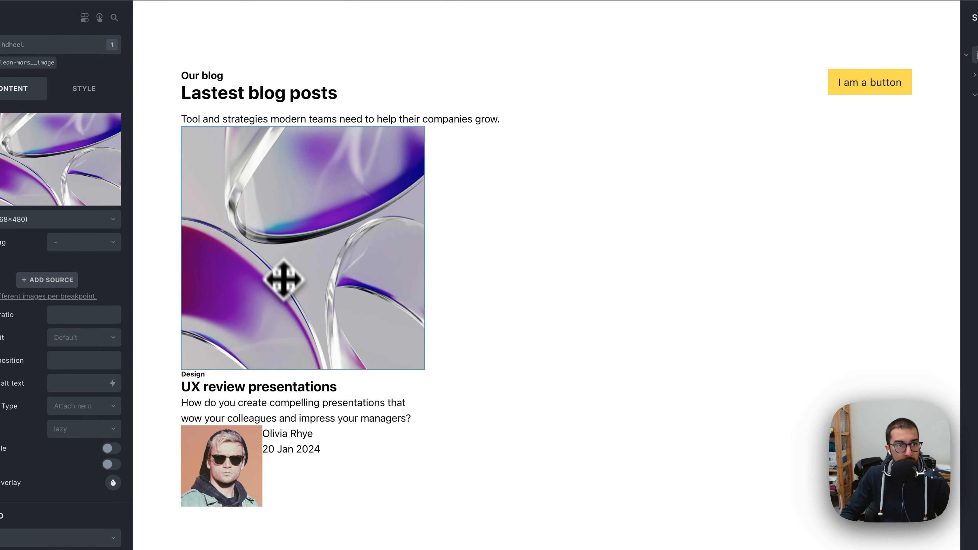
click(23, 62)
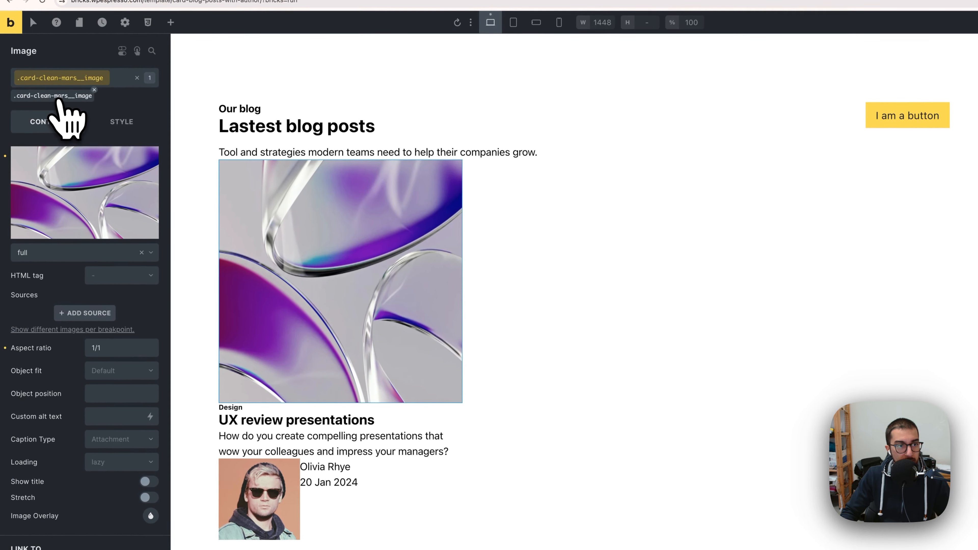
click(5, 348)
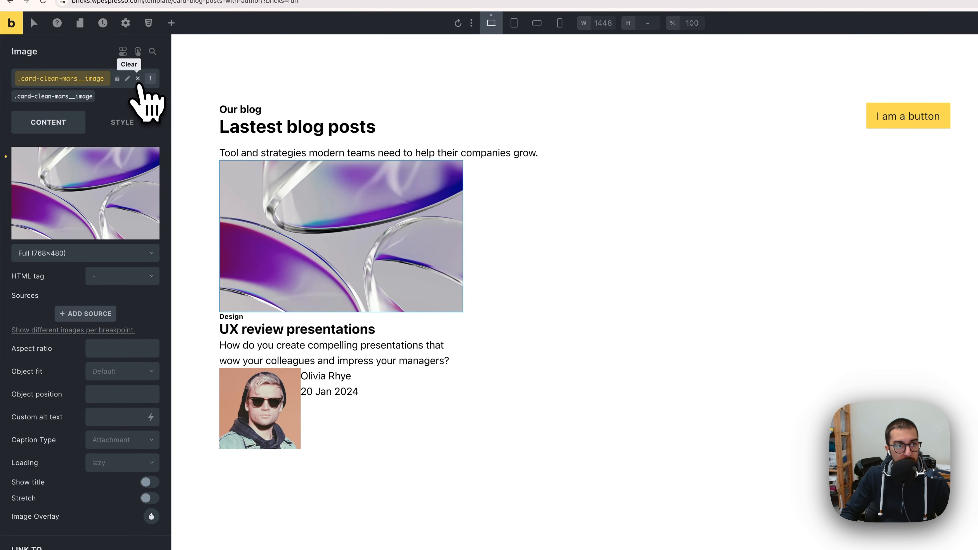
Step: Set the aspect ratio of the avatar image's card-clean-mars__image-author-avatar class to 1/1
click(261, 390)
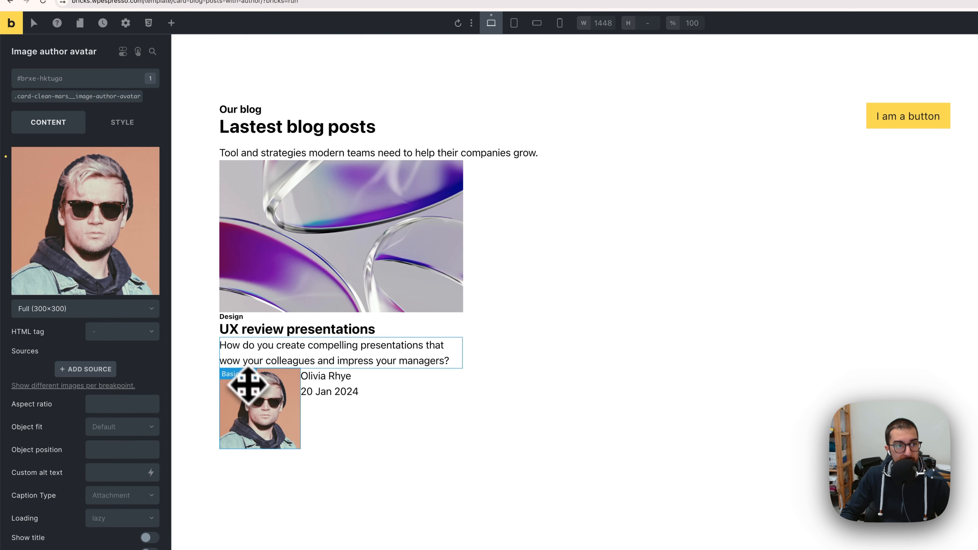
click(90, 97)
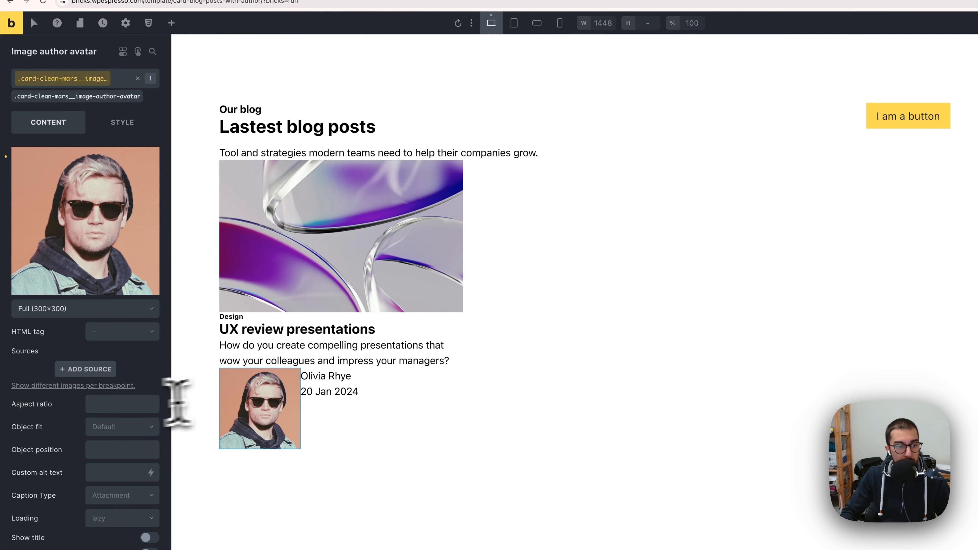
click(119, 403)
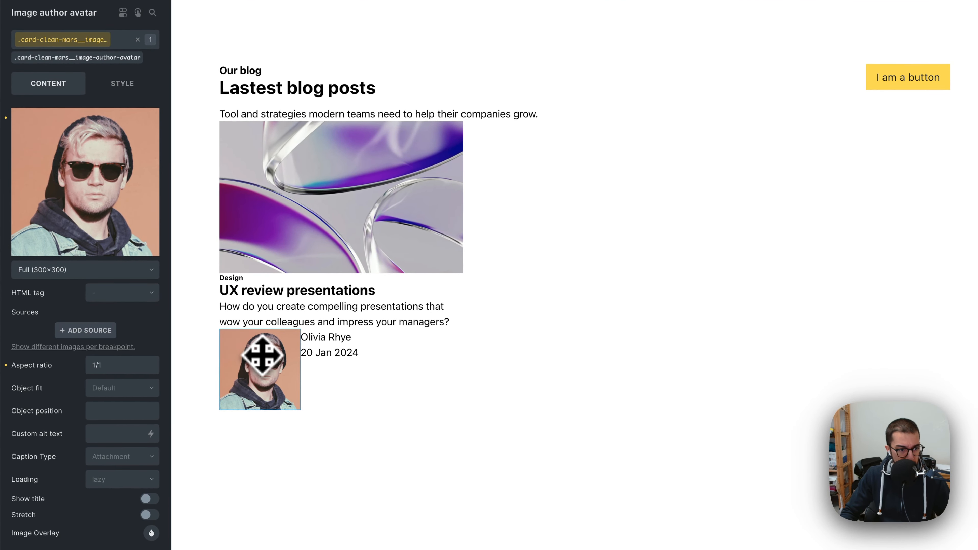
Step: Set the avatar image's HTML tag to figure
click(120, 295)
click(114, 311)
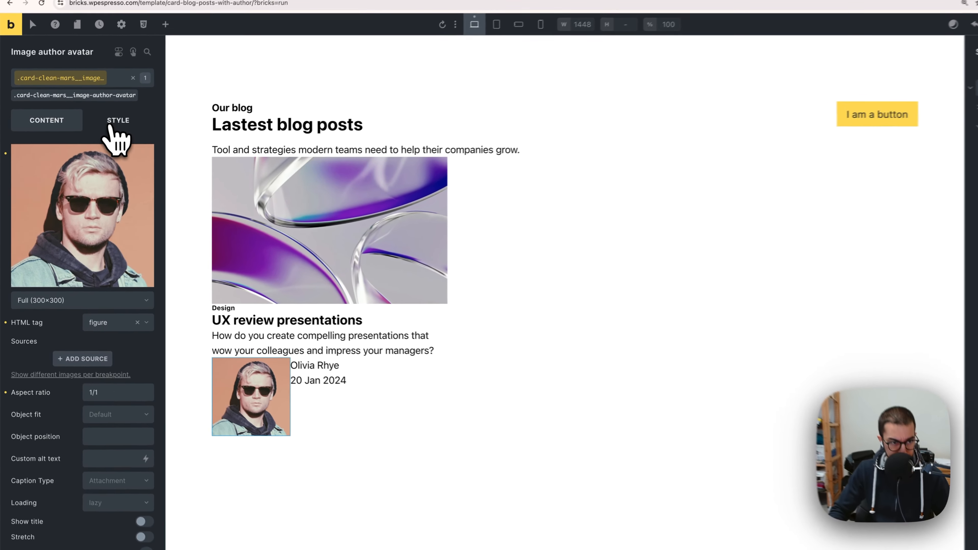
Step: Set the avatar image class's width to 2.5em in the style settings
click(109, 127)
click(96, 153)
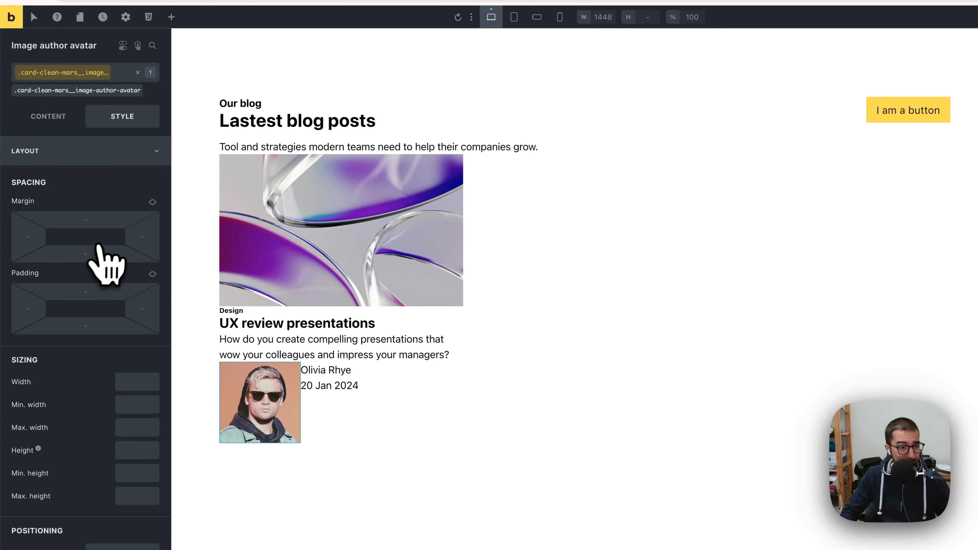
right_click(134, 381)
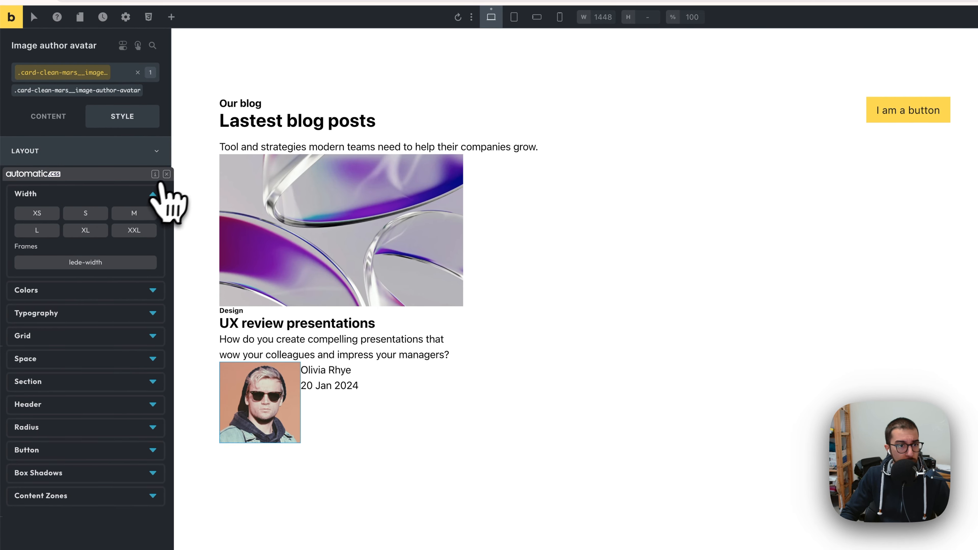
click(166, 174)
click(135, 386)
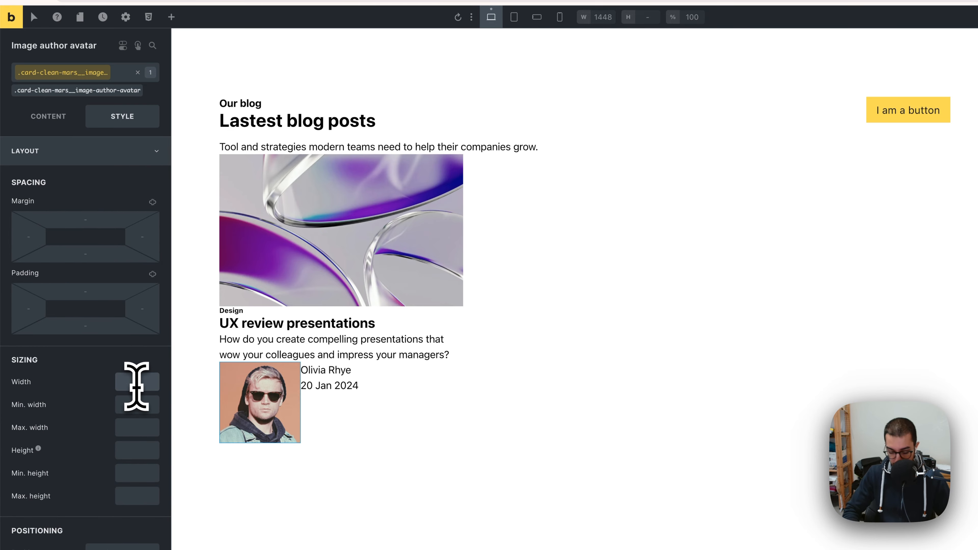
text(1em)
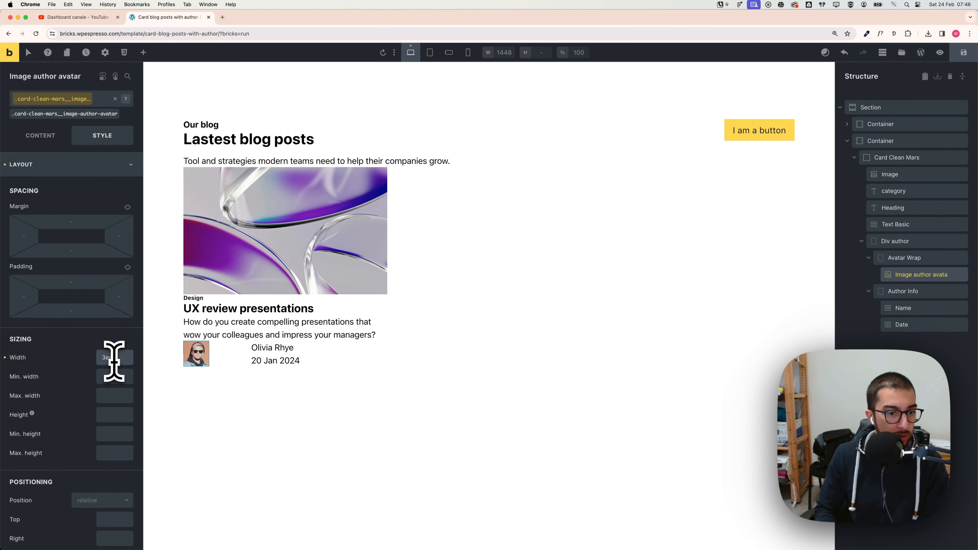
key(BackSpace)
text(2)
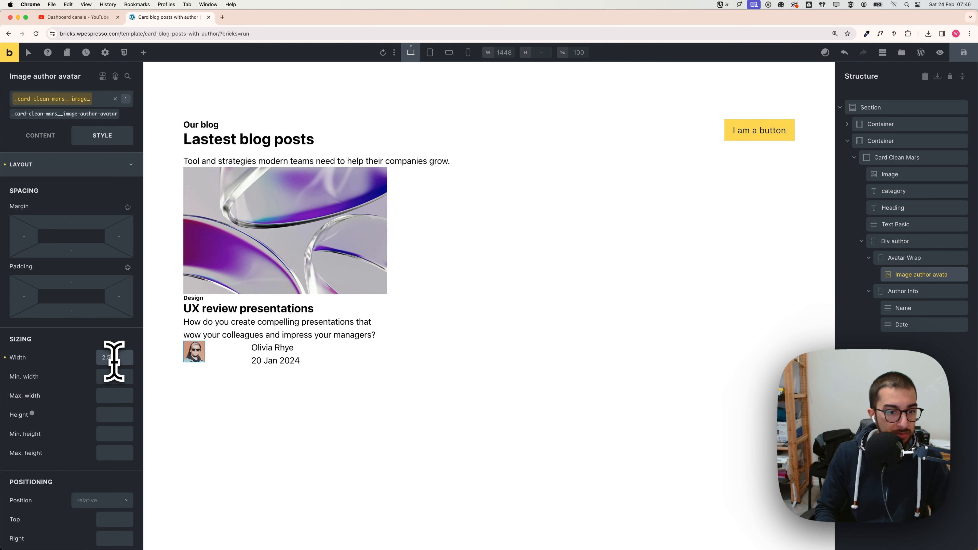
text(.5)
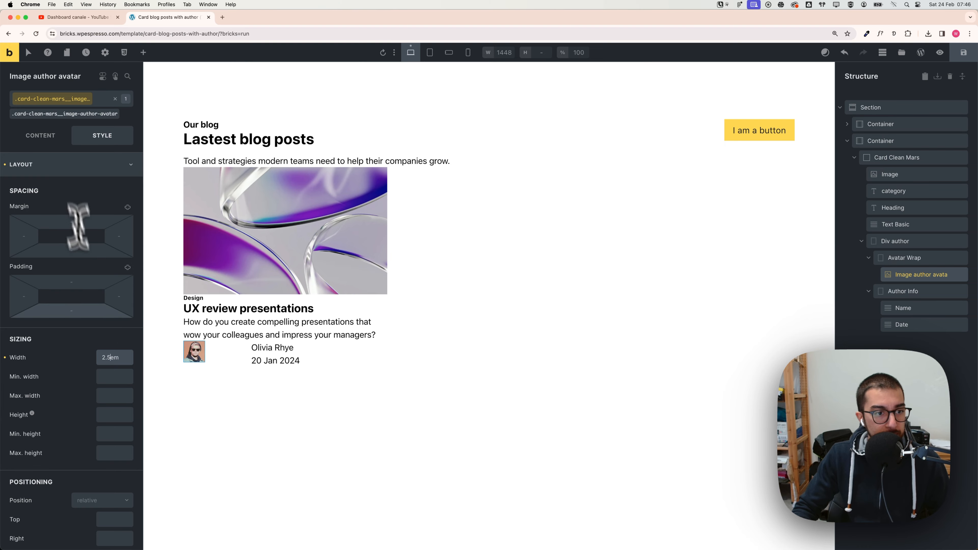
Step: Set the avatar image's border radius to the Automatic.css circle radius
click(89, 161)
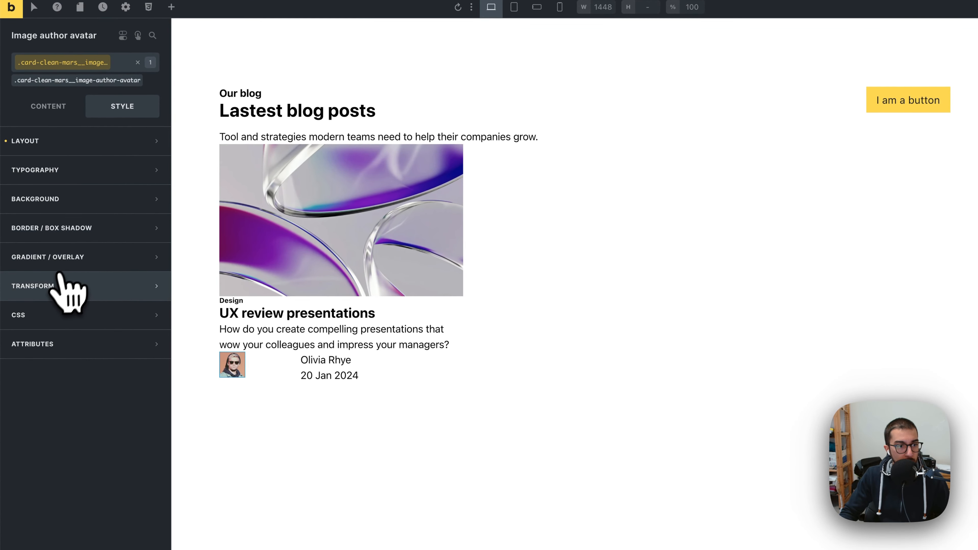
click(71, 239)
click(151, 255)
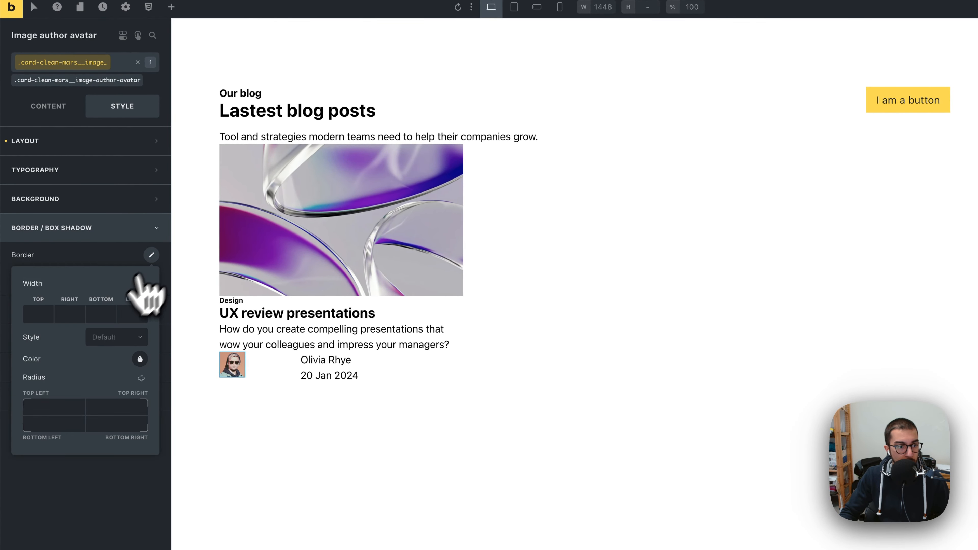
right_click(56, 408)
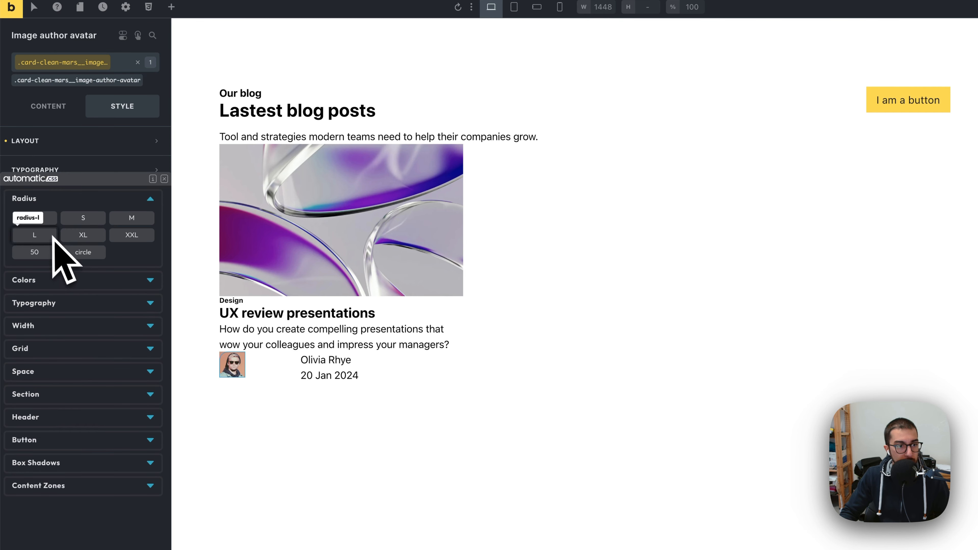
click(83, 253)
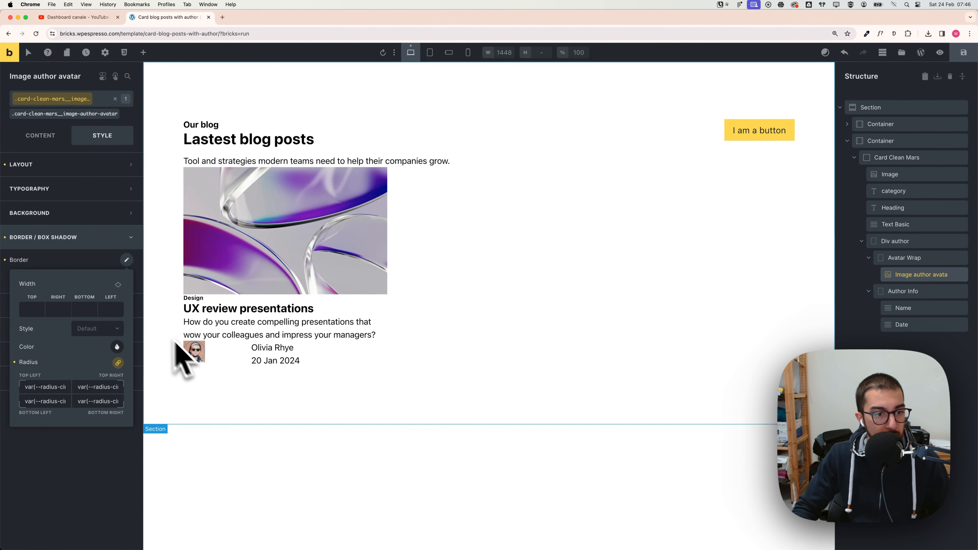
click(92, 237)
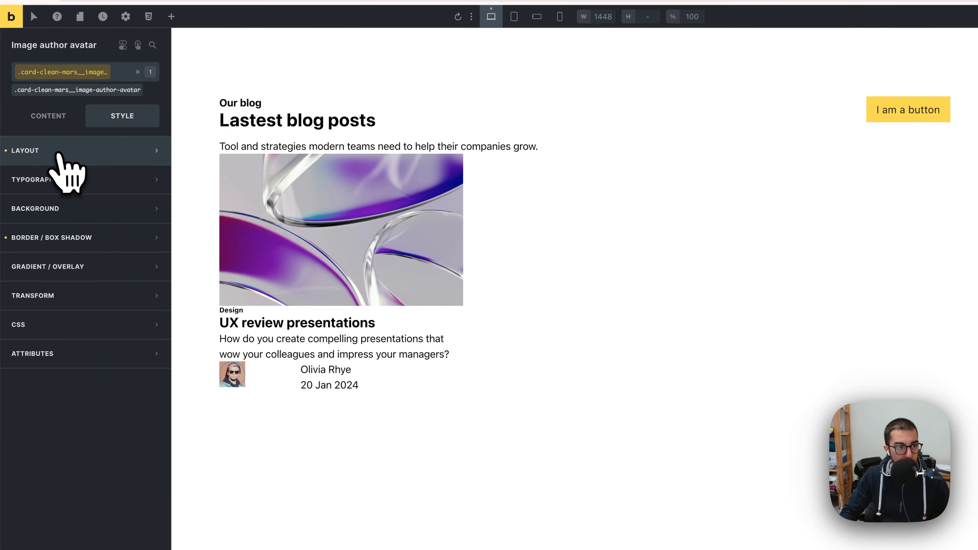
Step: Open the avatar image's layout settings to edit its overflow option
click(52, 155)
scroll(65, 317, down, 10)
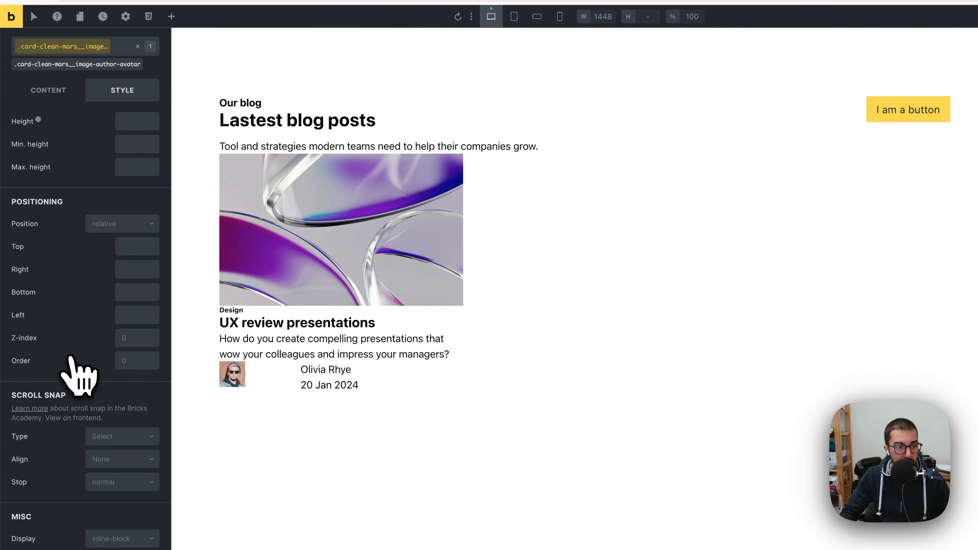
scroll(73, 360, down, 4)
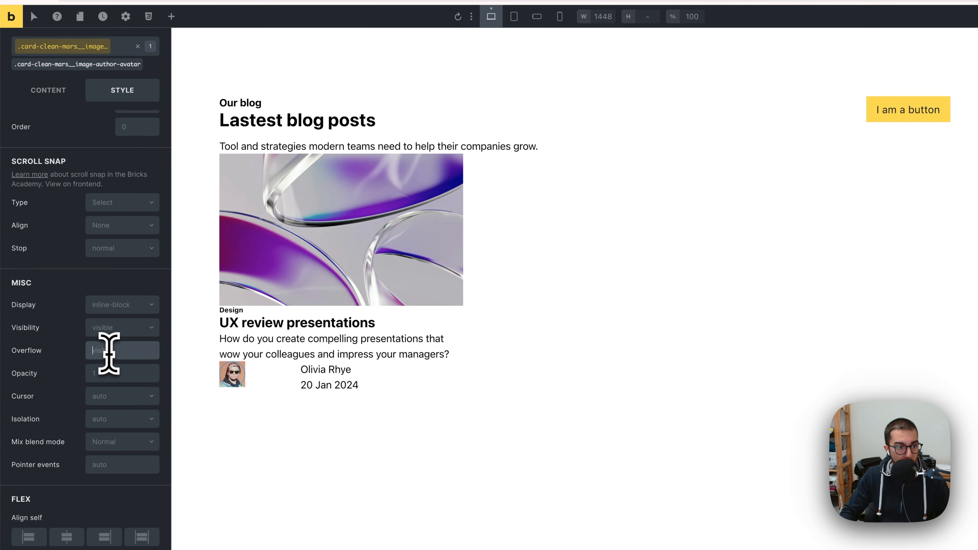
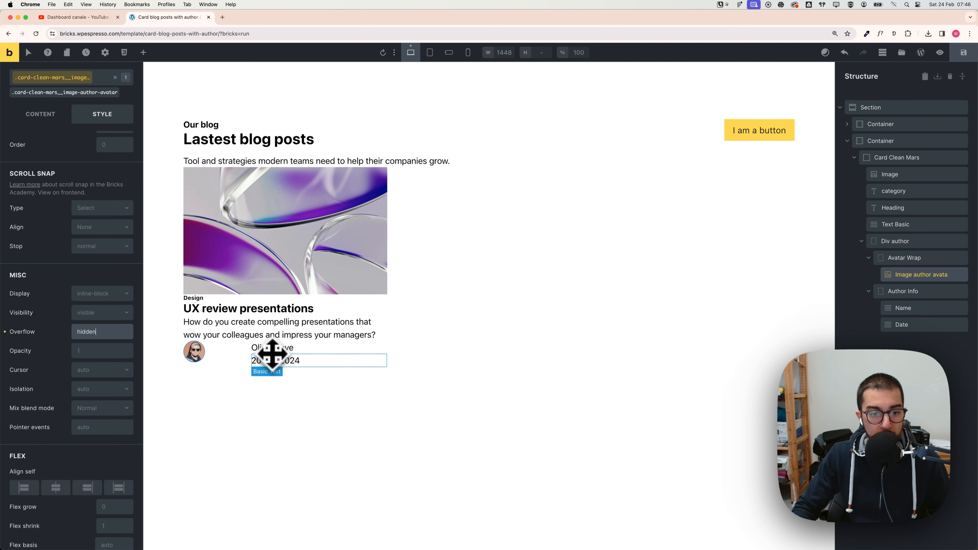
drag(225, 353, 273, 354)
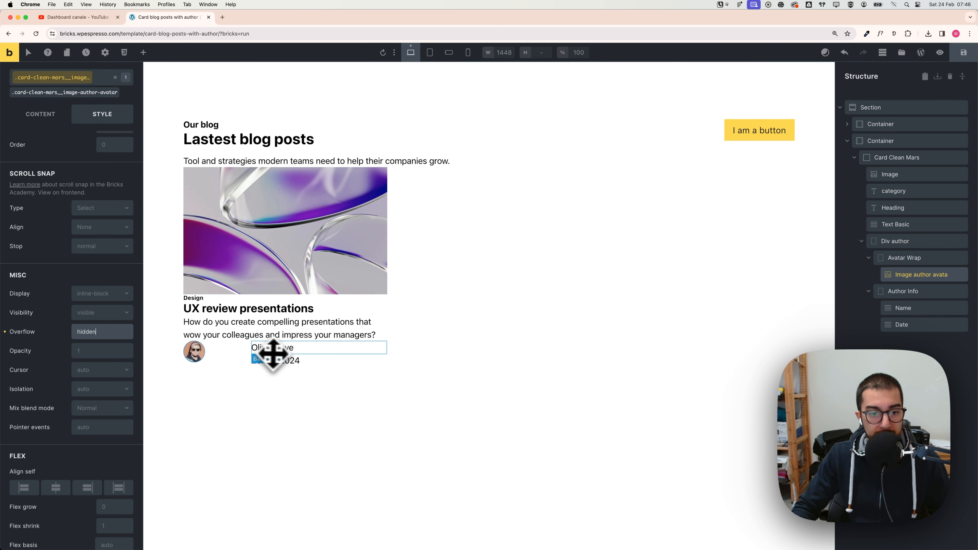
click(230, 357)
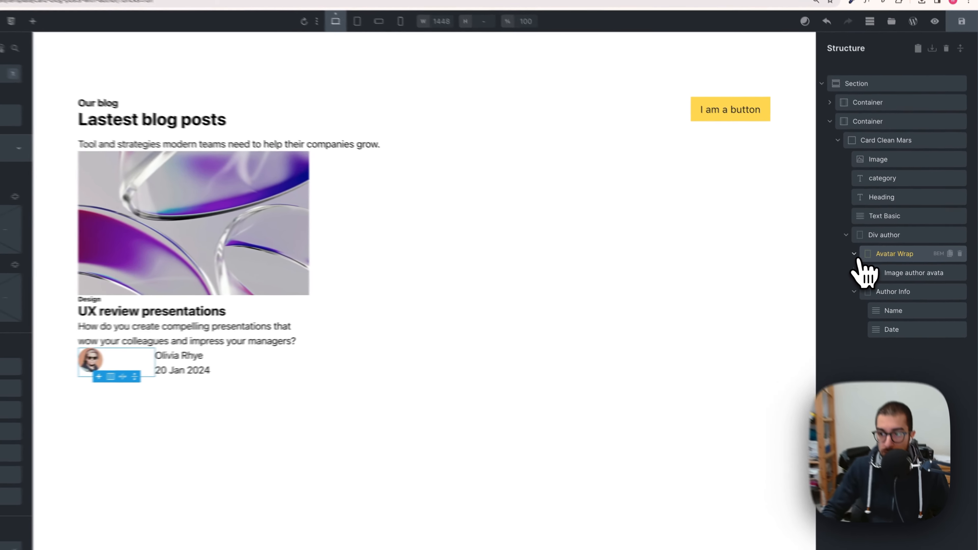
click(868, 257)
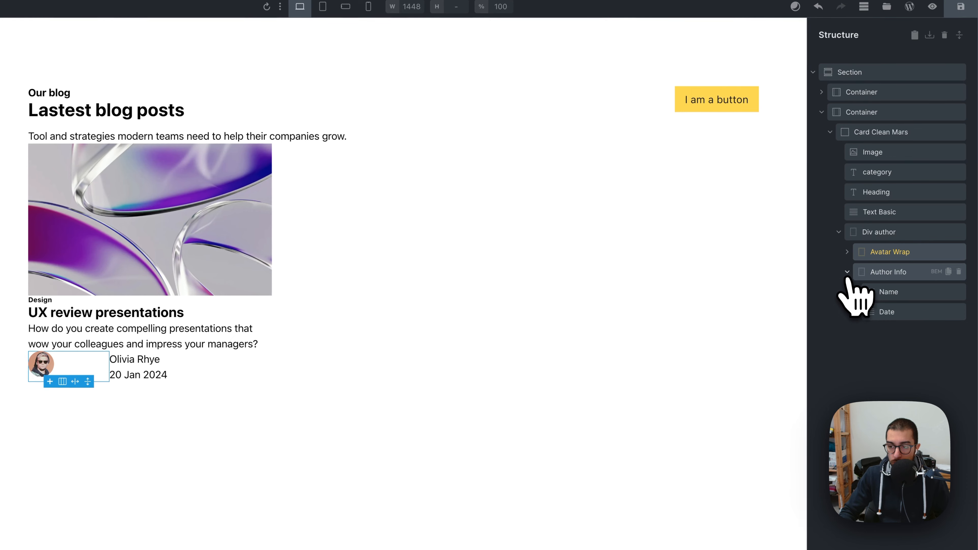
click(847, 274)
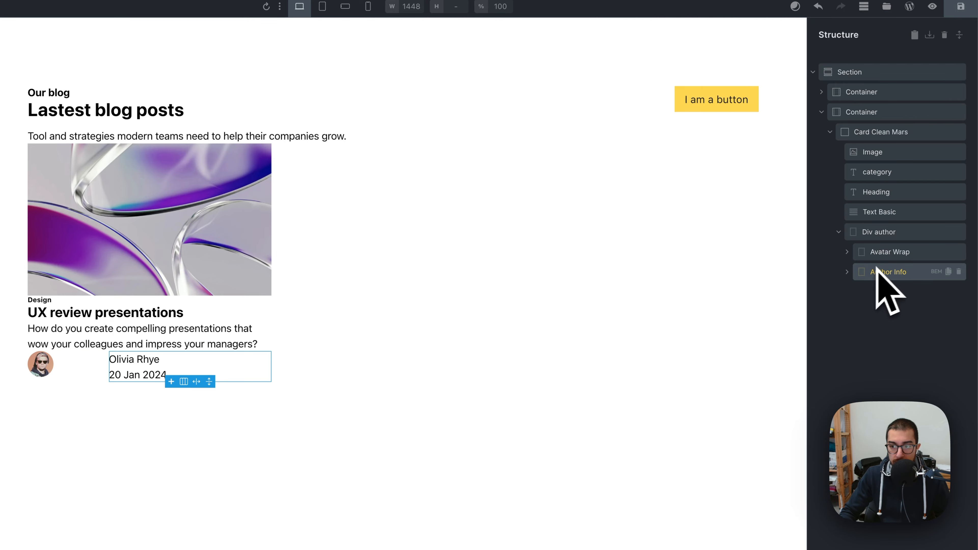
click(847, 271)
Step: Switch to the Figma design to inspect the author name and date text styling
drag(874, 291, 183, 332)
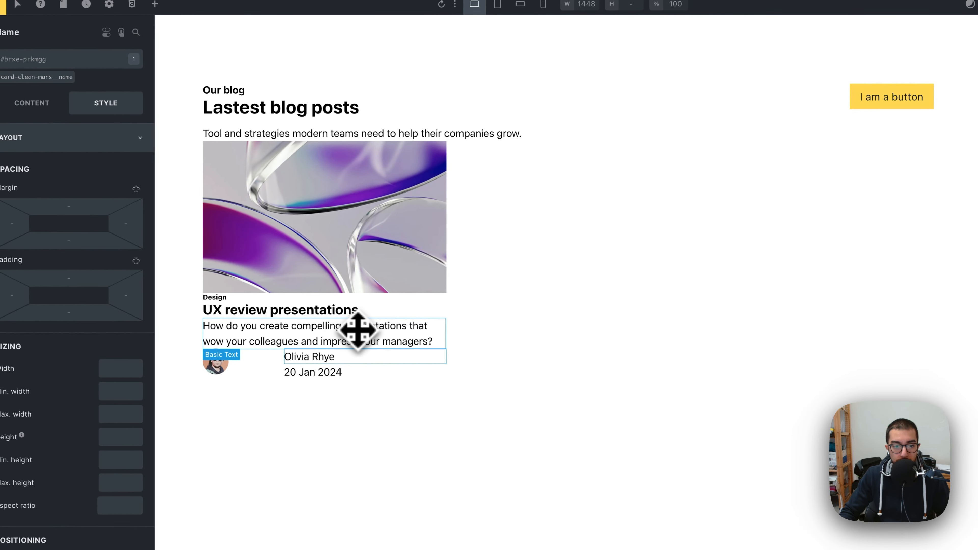
key(super+Tab)
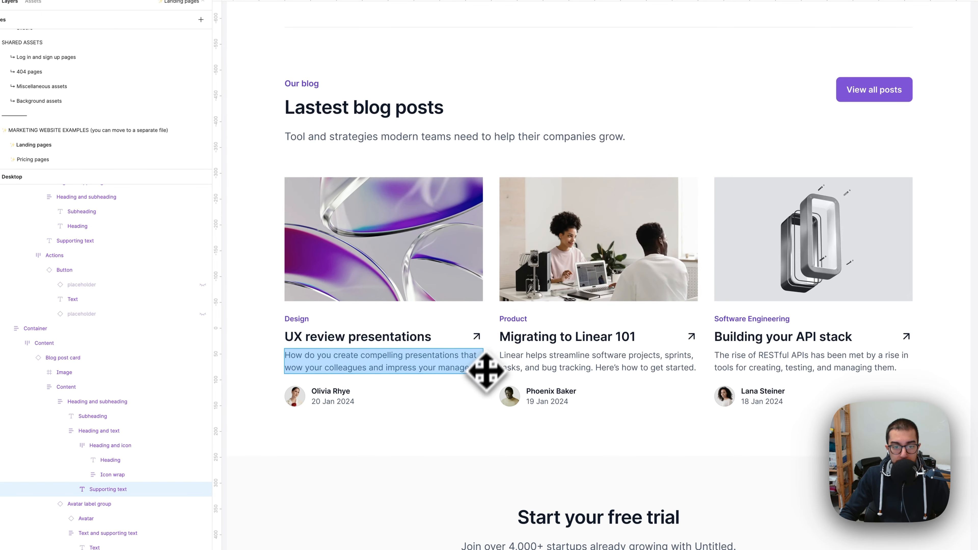
double_click(336, 394)
click(335, 401)
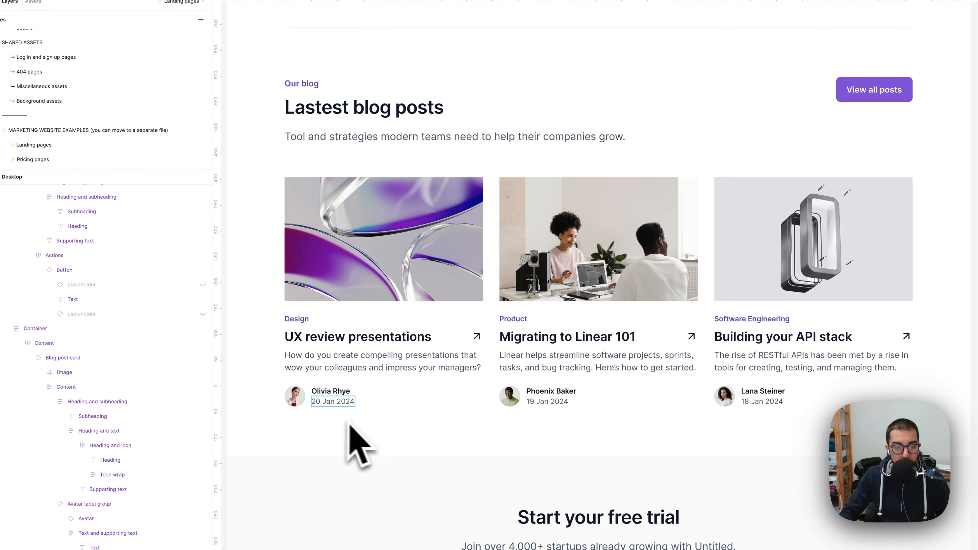
key(super+Tab)
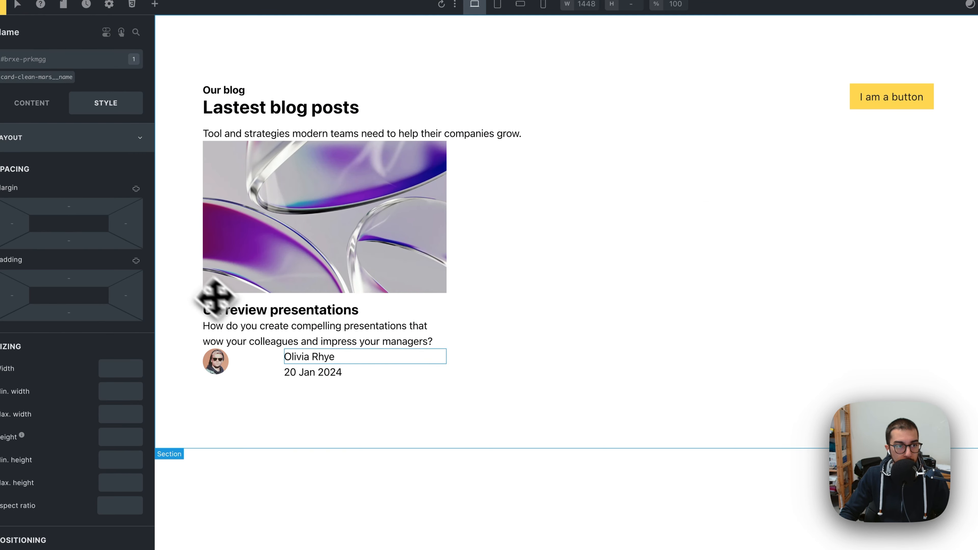
Step: Set the author name's font size to the Automatic.css text-m size in its typography settings
click(54, 112)
click(101, 112)
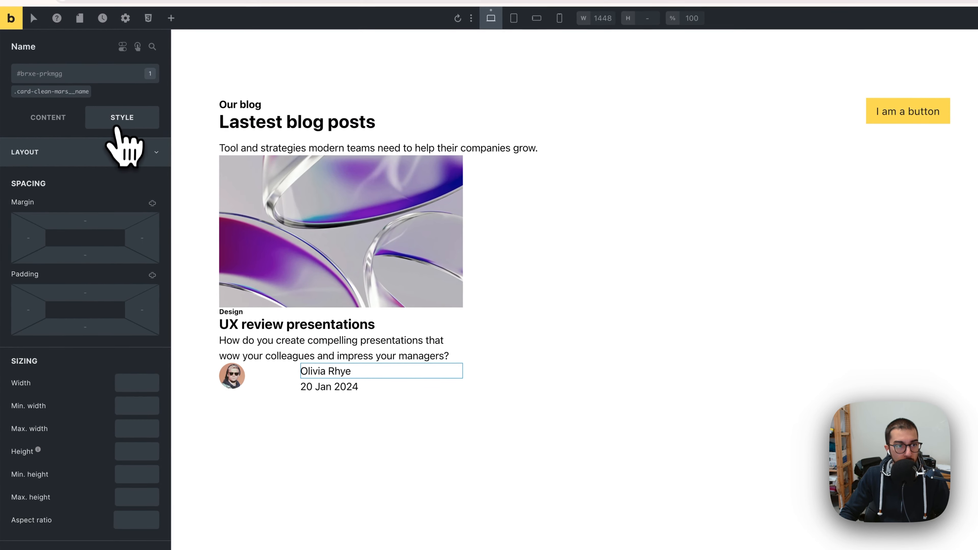
click(105, 155)
click(94, 181)
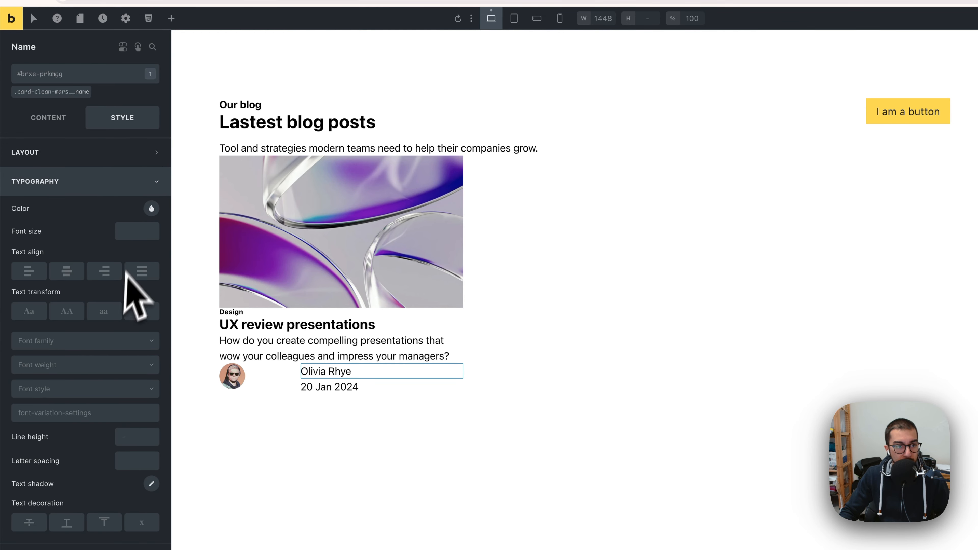
right_click(131, 236)
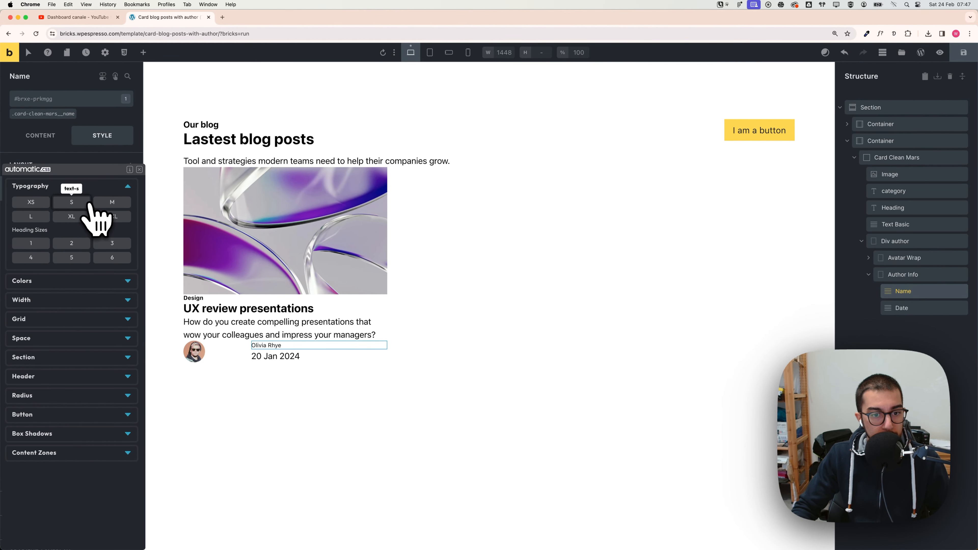
click(112, 202)
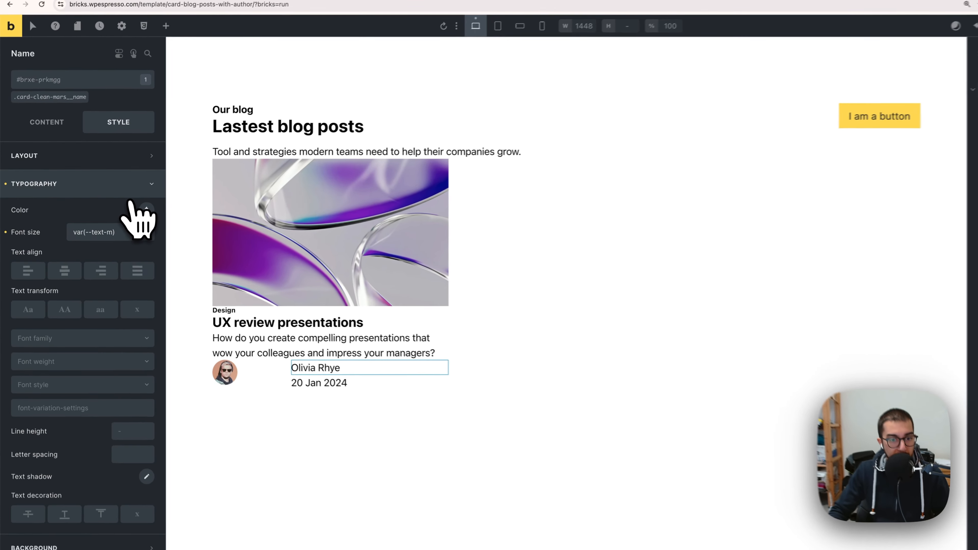
Step: Apply the text-m font size to the author name's card-clean-mars__name class as well
click(274, 362)
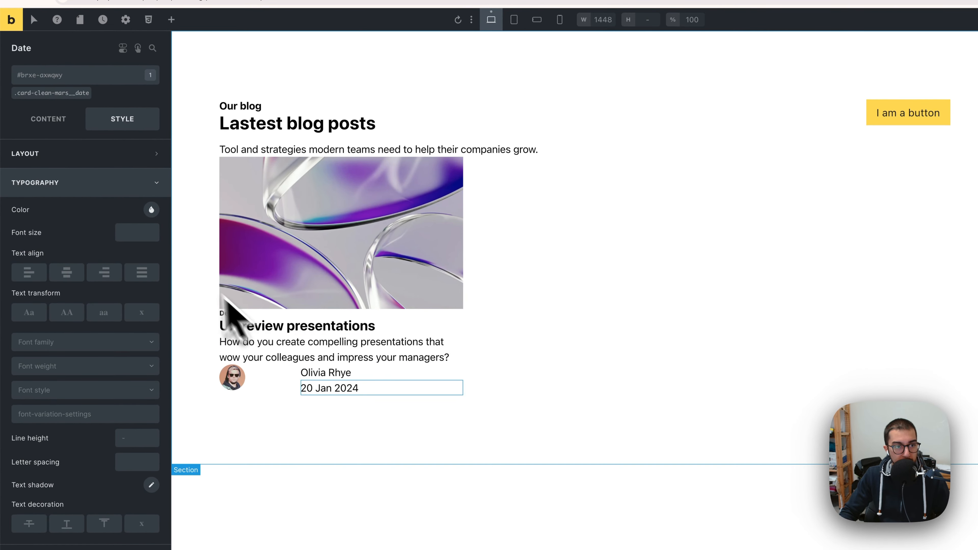
click(313, 372)
click(21, 183)
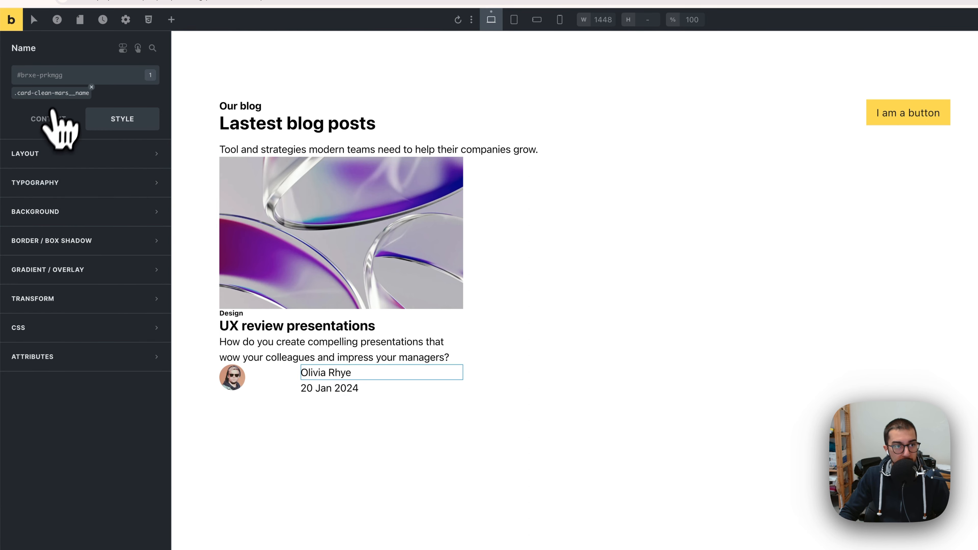
click(52, 93)
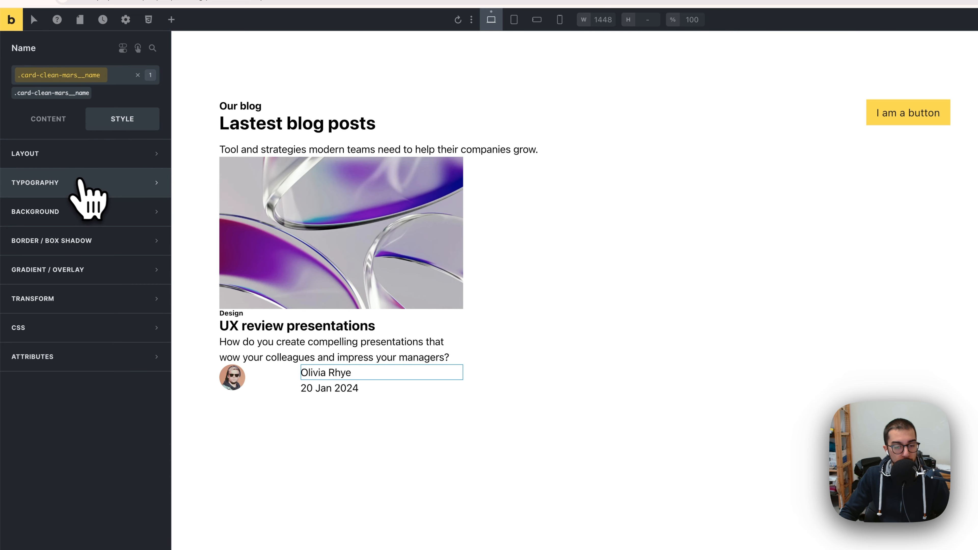
click(94, 184)
right_click(129, 229)
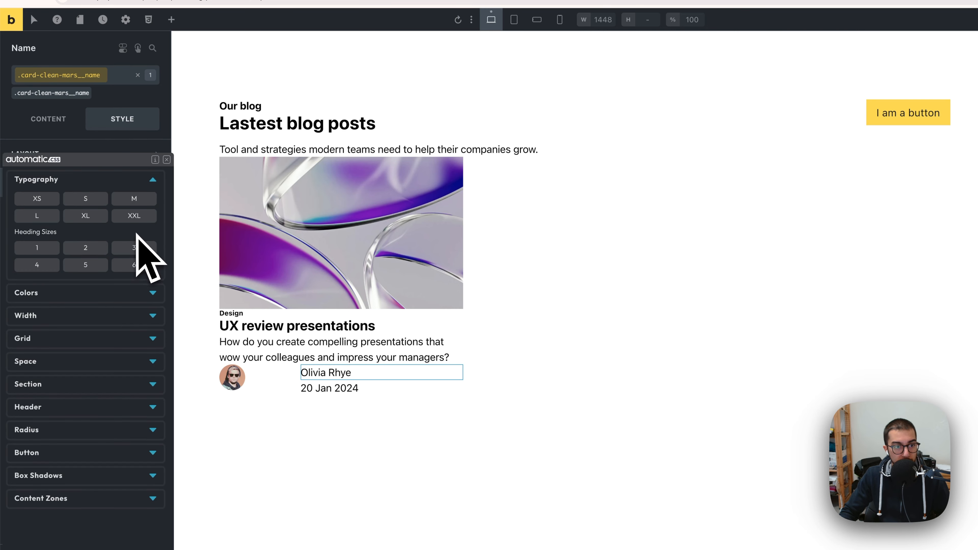
click(122, 203)
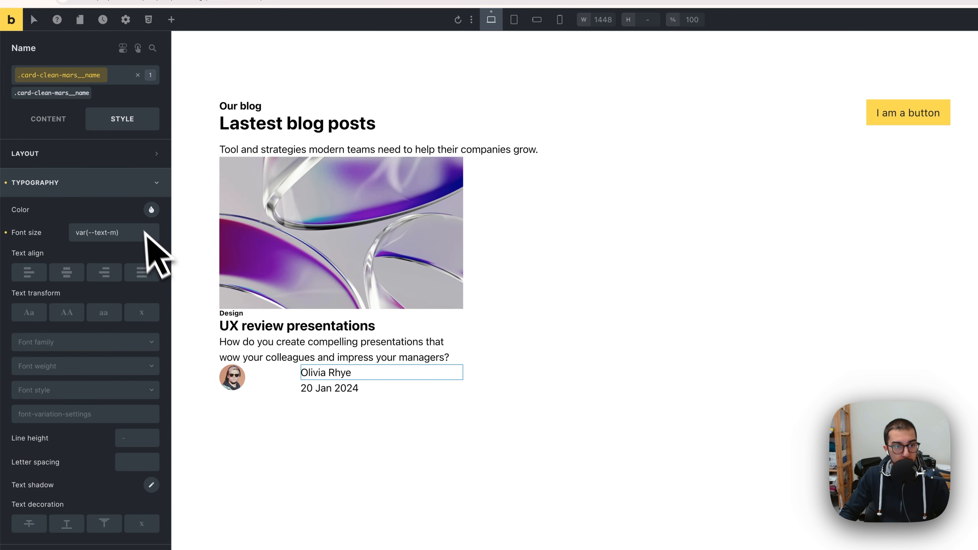
Step: Set the date's card-clean-mars__date class font size to the Automatic.css text-s size
right_click(131, 231)
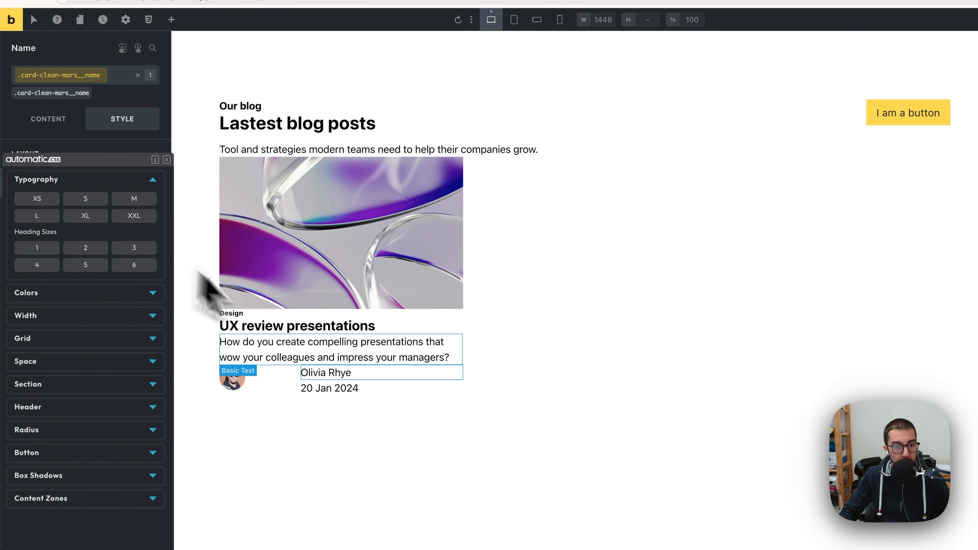
click(332, 389)
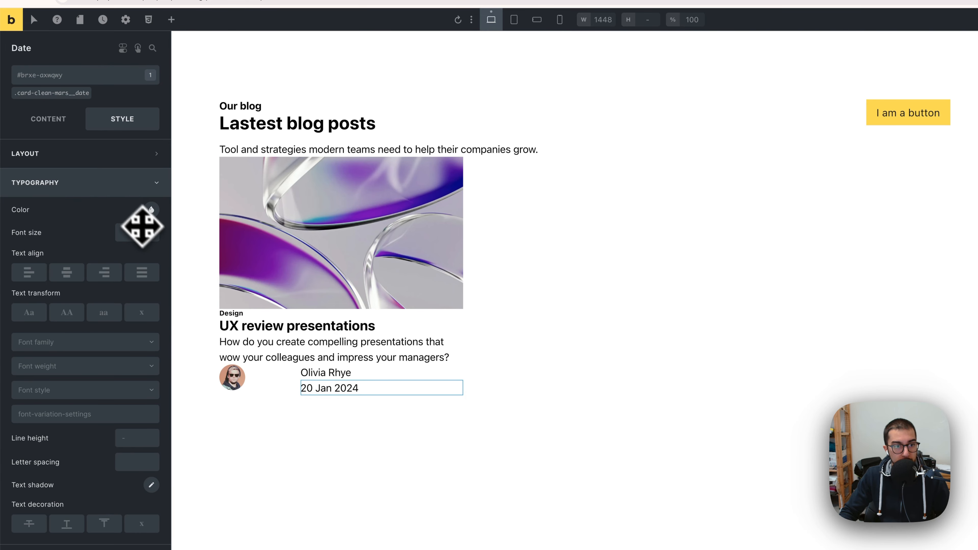
click(72, 93)
right_click(144, 224)
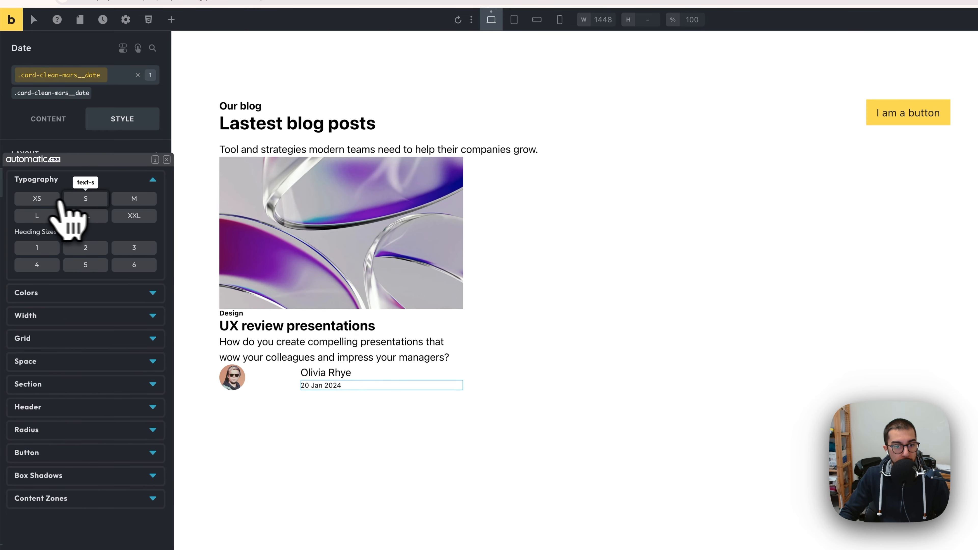
click(106, 203)
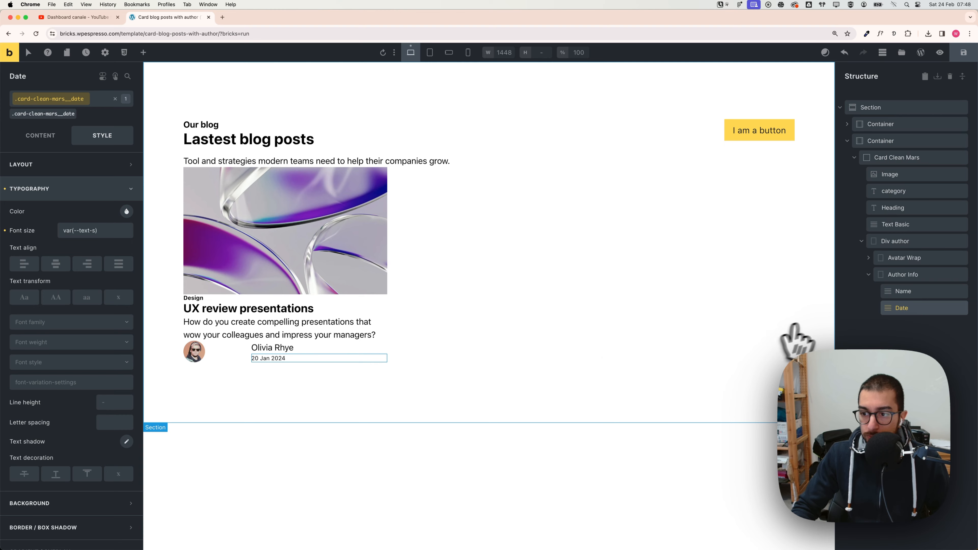
Step: Clear the author div's width setting in its layout sizing
click(876, 275)
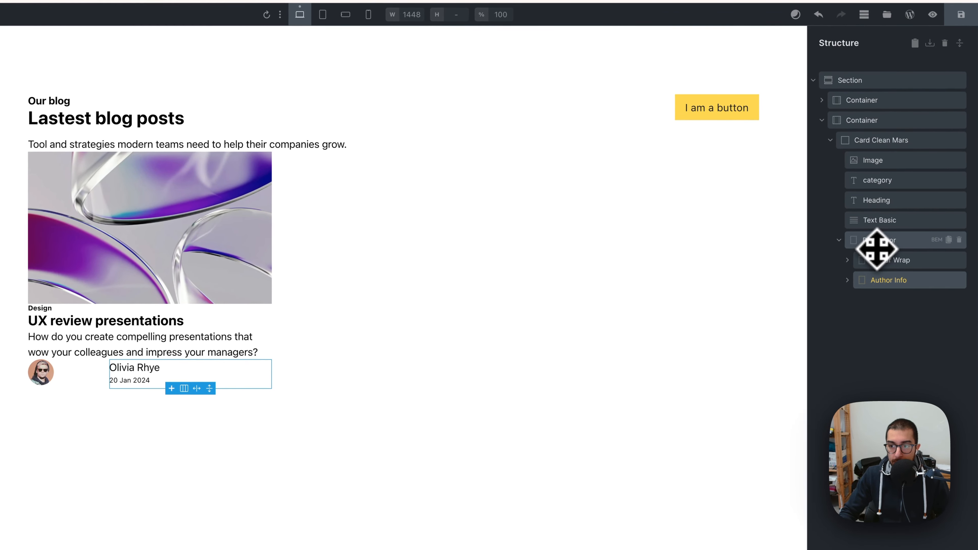
click(876, 245)
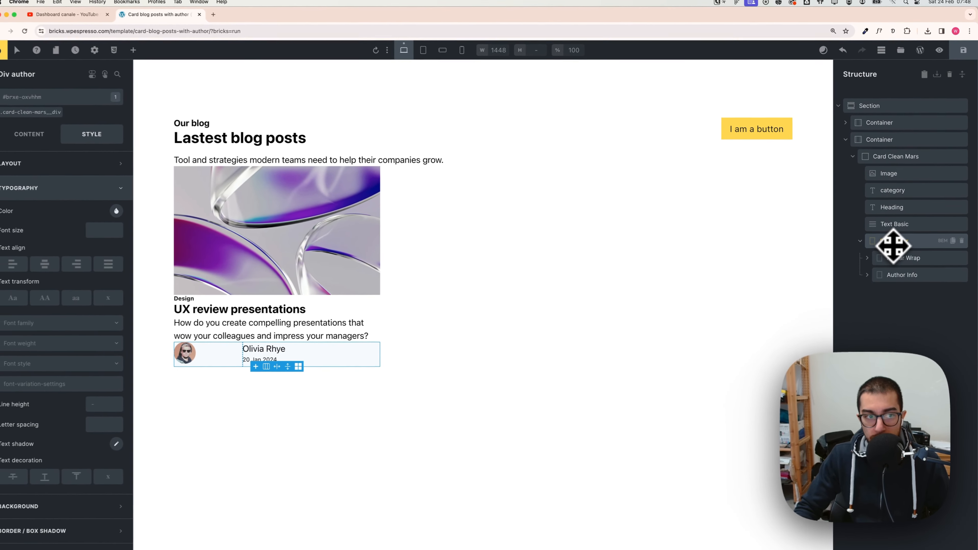
drag(893, 246, 276, 354)
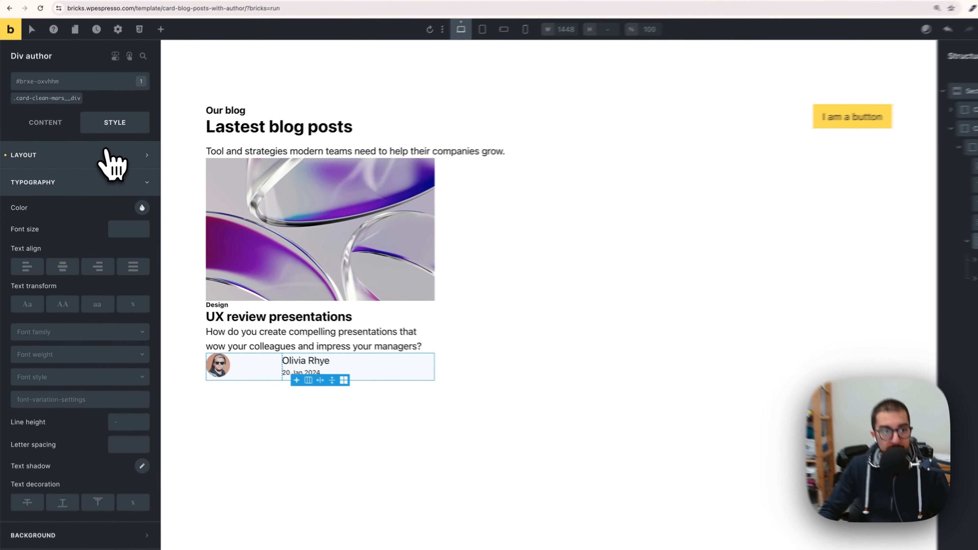
click(93, 164)
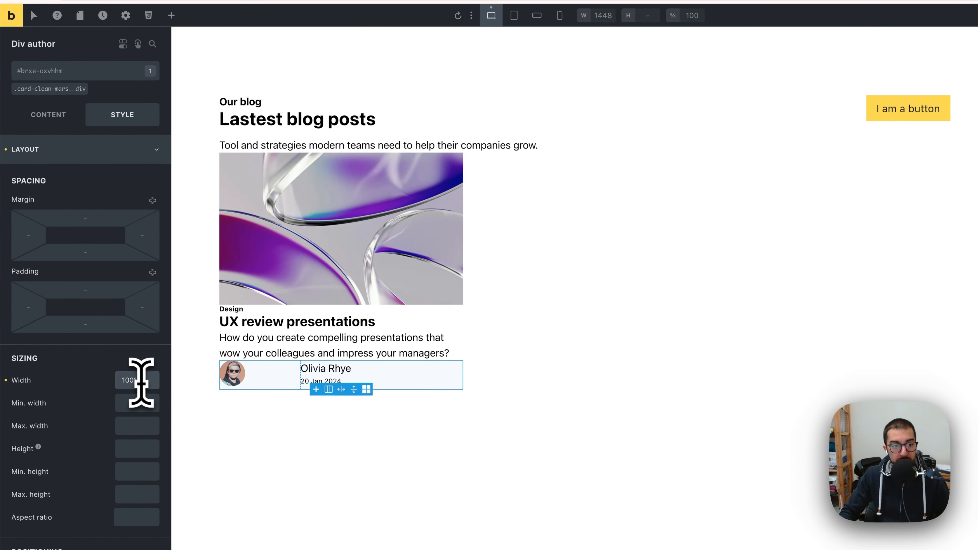
key(BackSpace)
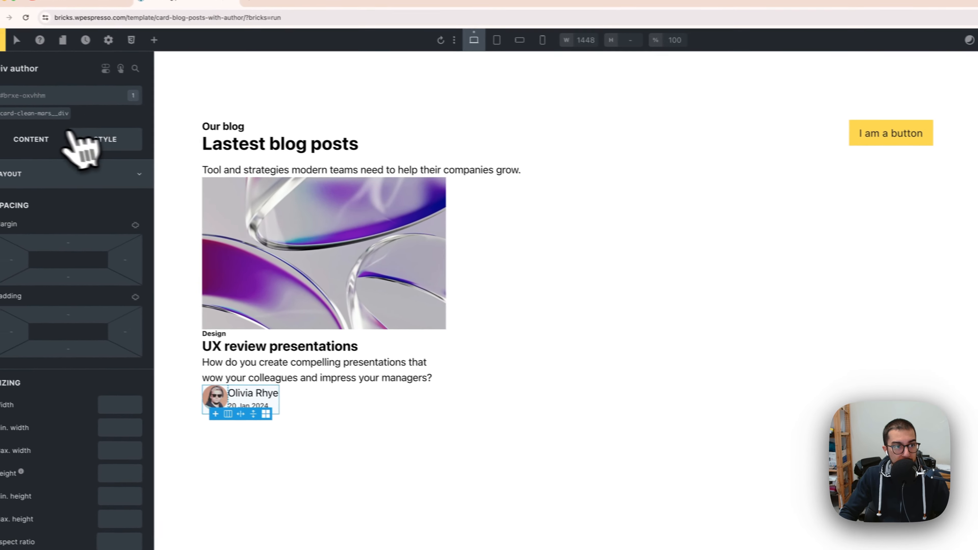
Step: Set the author div's grid gap to the Automatic.css space-s value
click(43, 141)
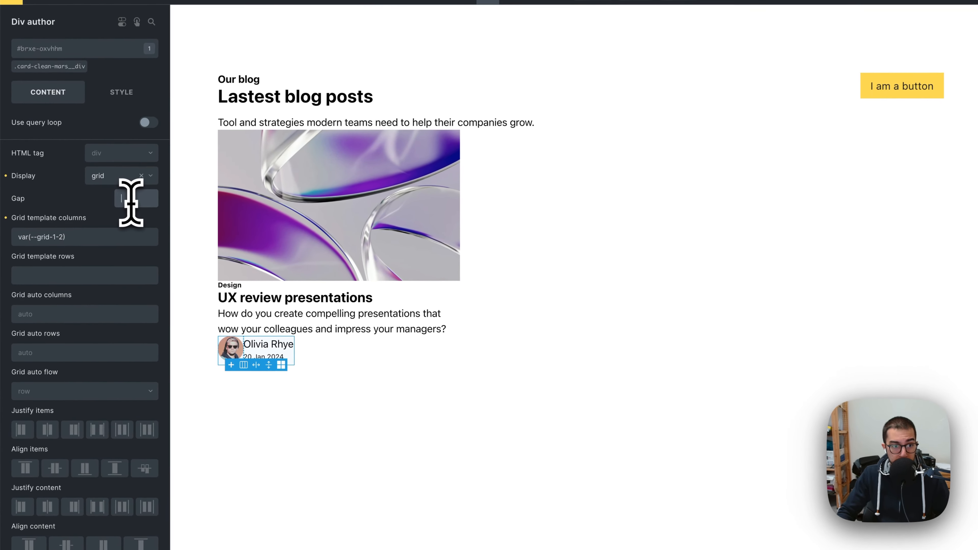
right_click(111, 226)
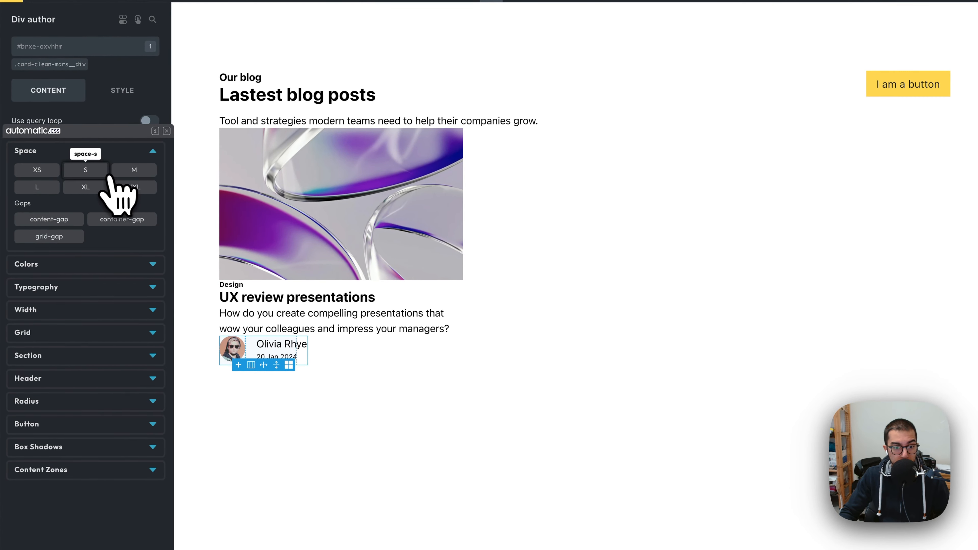
click(107, 174)
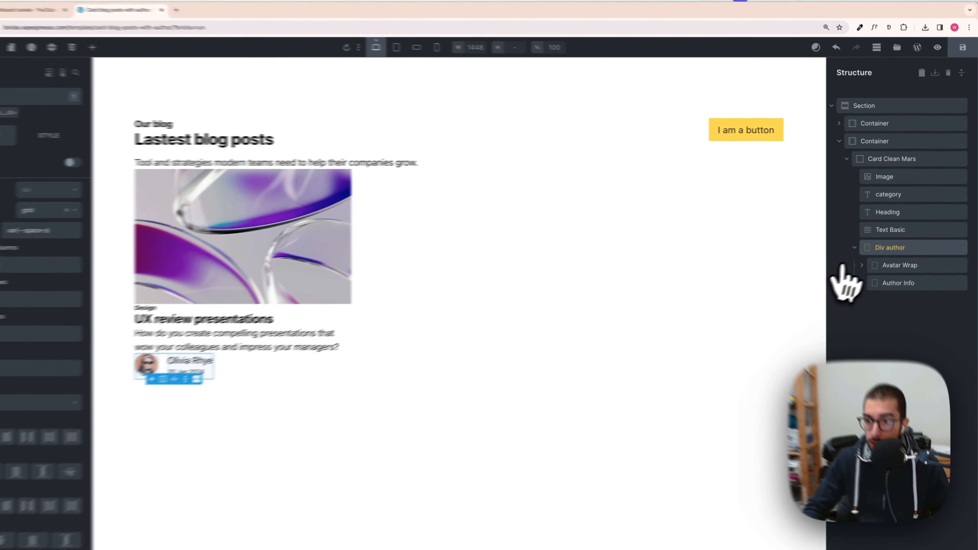
Step: Set the Card Clean Mars container's row gap to the Automatic.css space-s value
click(861, 241)
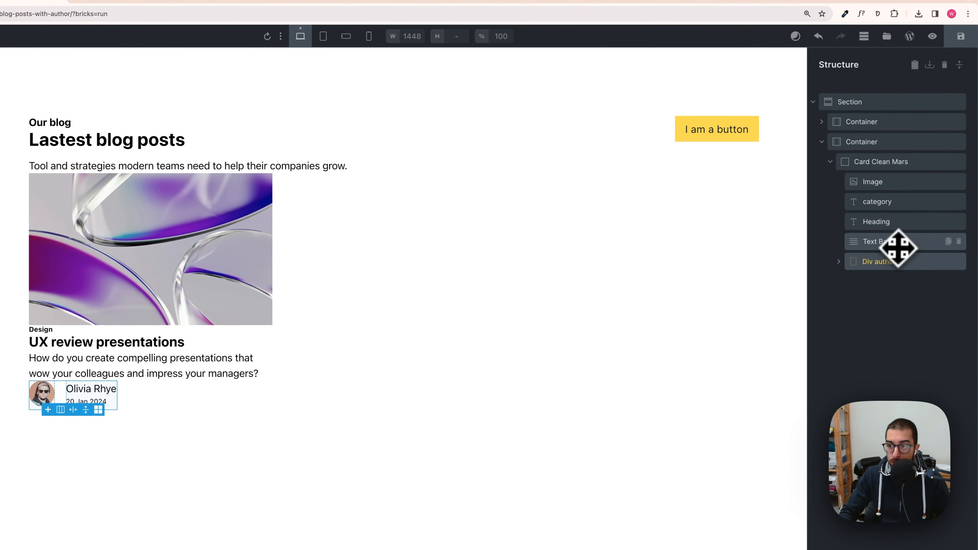
click(891, 224)
drag(891, 224, 877, 197)
click(877, 165)
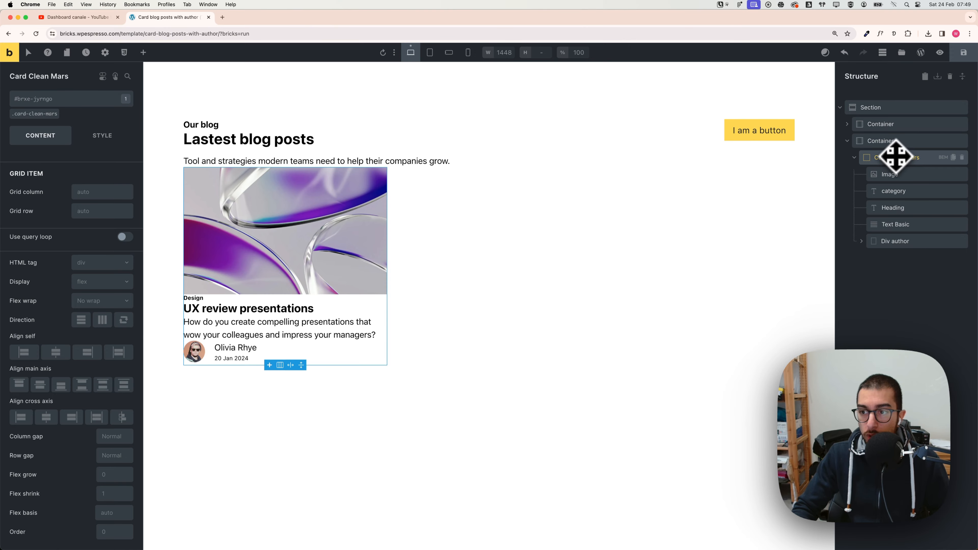
click(896, 174)
click(896, 192)
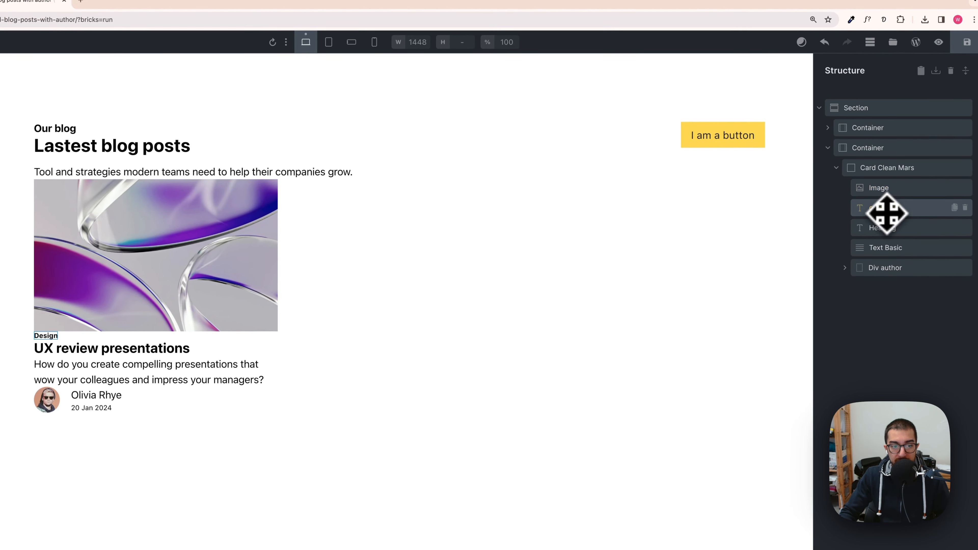
click(883, 173)
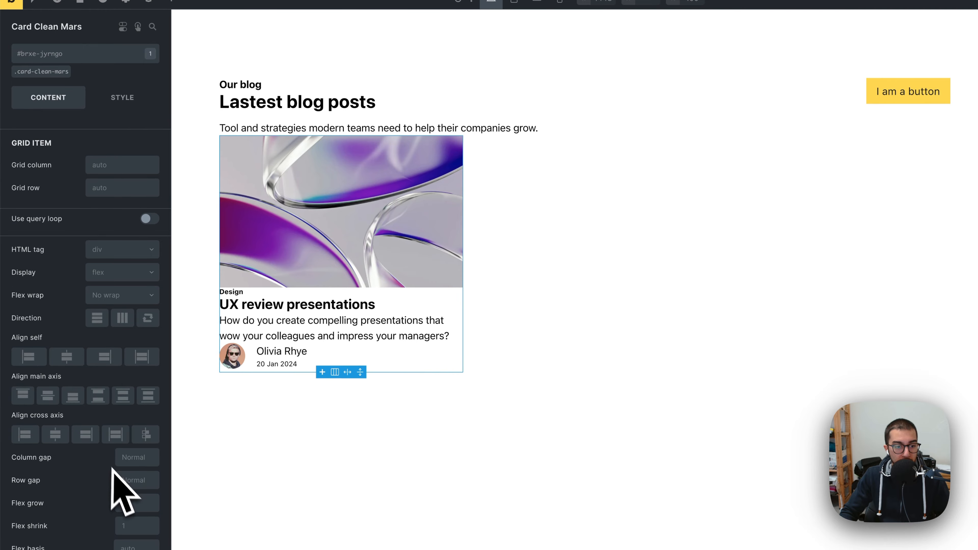
right_click(126, 477)
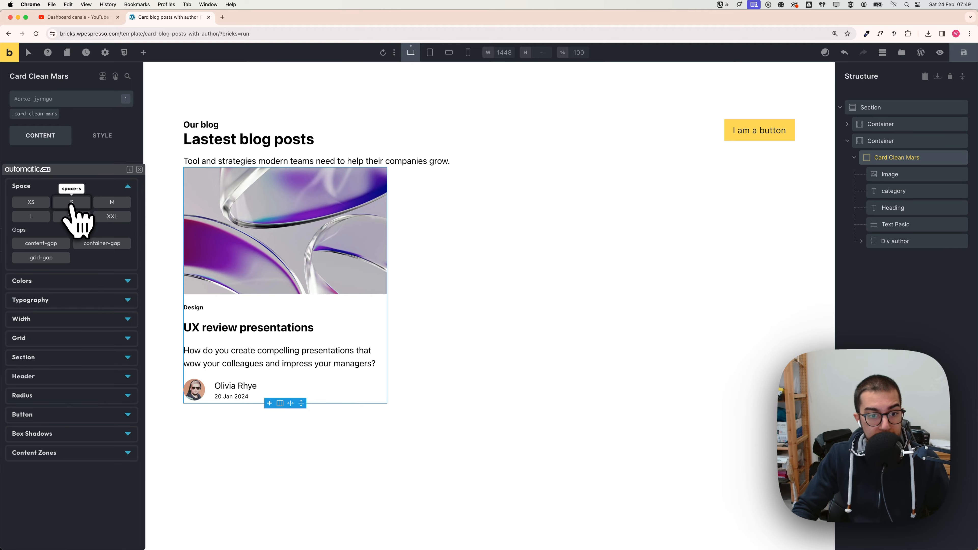
click(72, 204)
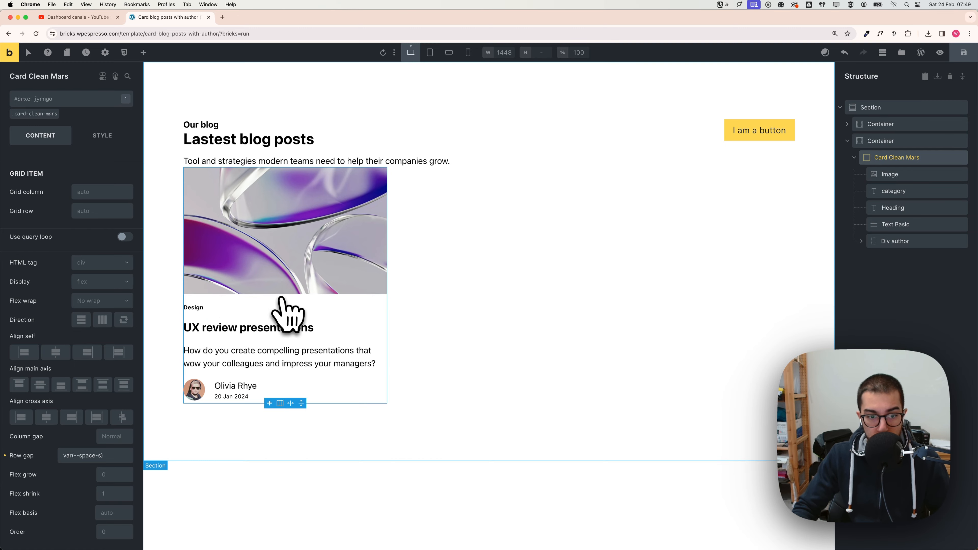
Step: Switch to the Figma design to compare the card's spacing
key(super+Tab)
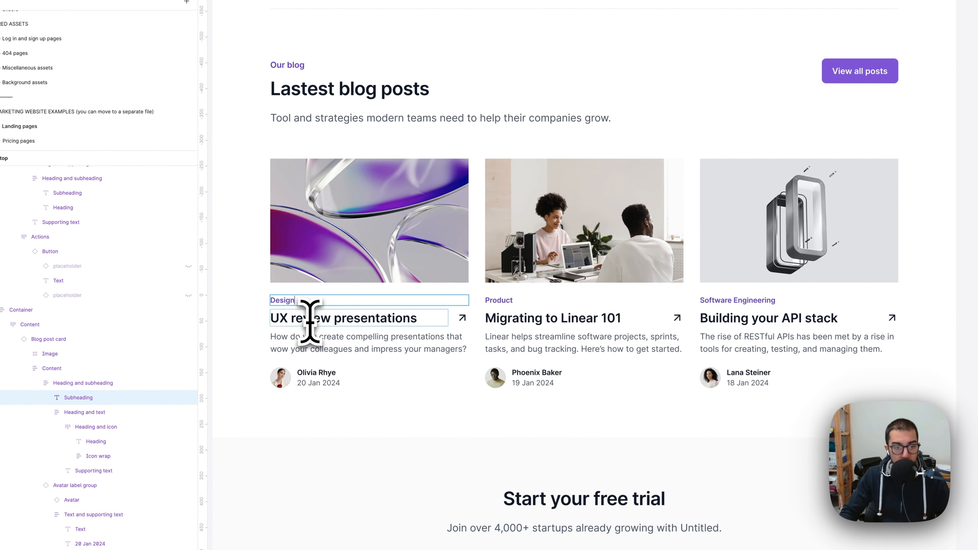
Step: Inspect the Figma blog card's layers grouping the category, heading and supporting text
click(284, 332)
key(Escape)
key(Escape)
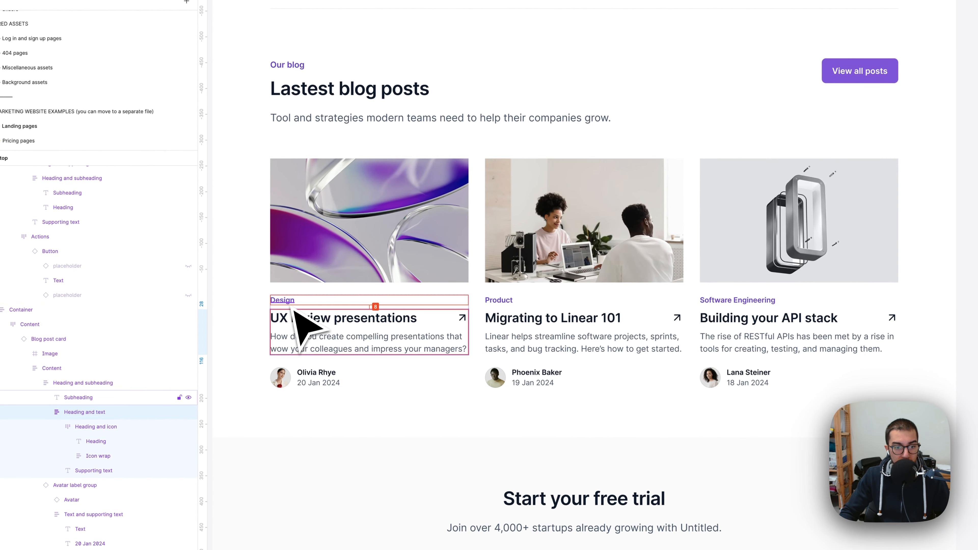
click(306, 333)
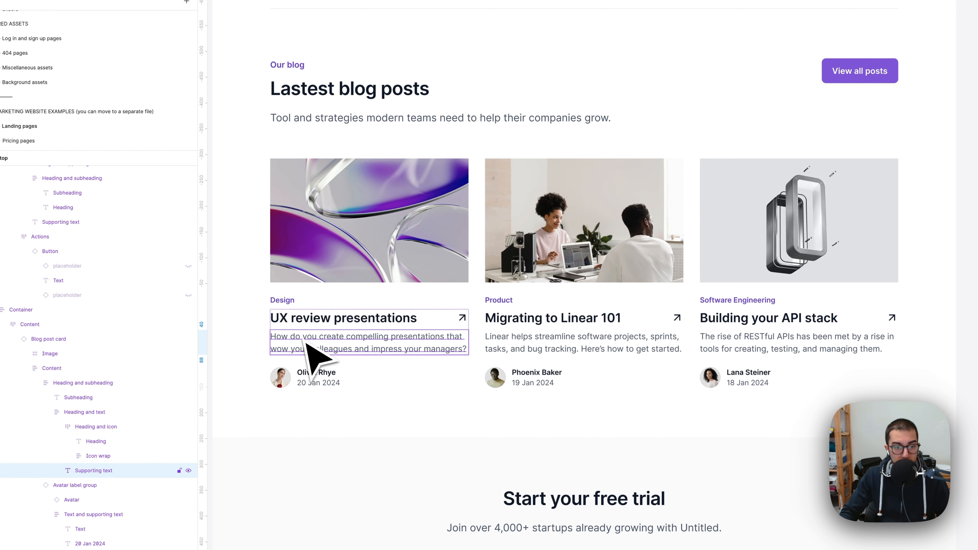
key(Escape)
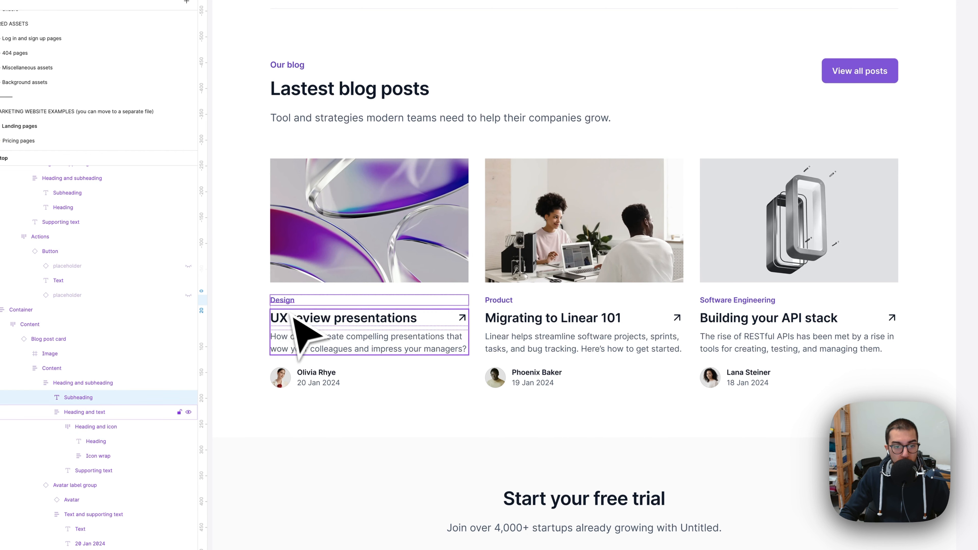
click(312, 324)
double_click(312, 324)
double_click(312, 324)
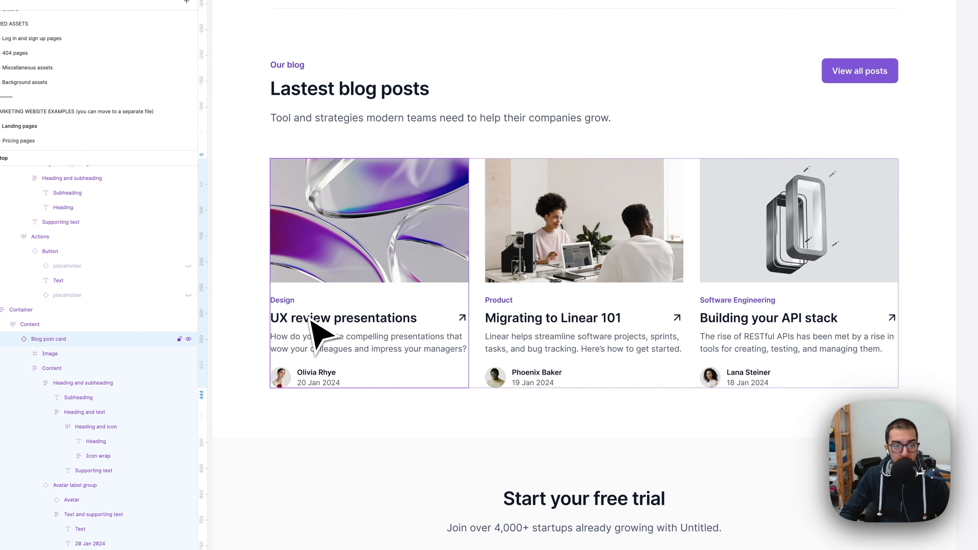
double_click(312, 325)
double_click(312, 325)
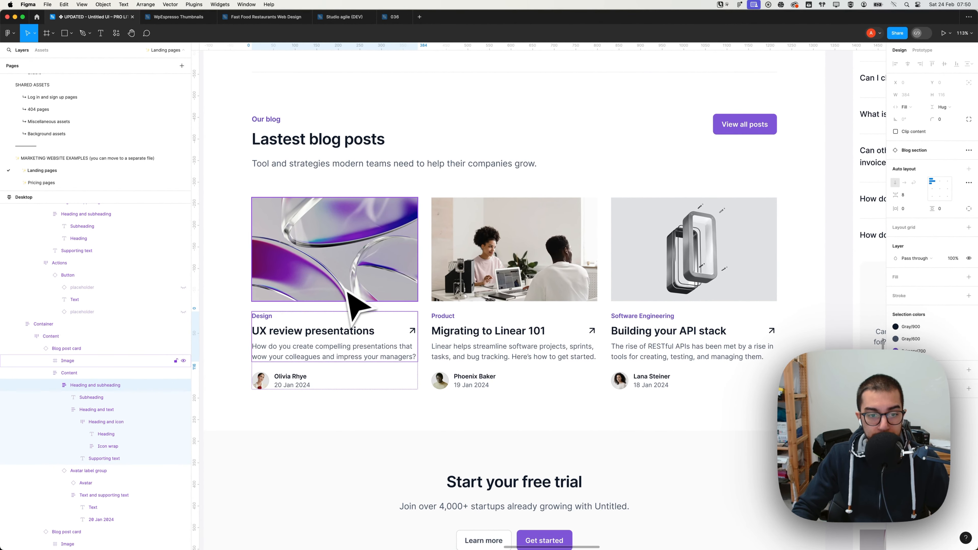
Step: Wrap the card's category text in a new block div and move the heading and text basic elements inside it
key(super+Tab)
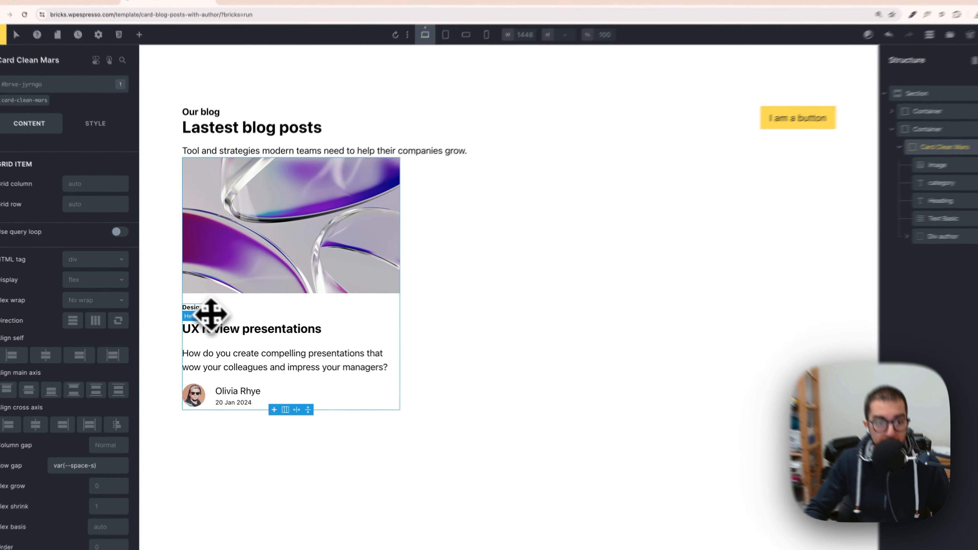
click(197, 307)
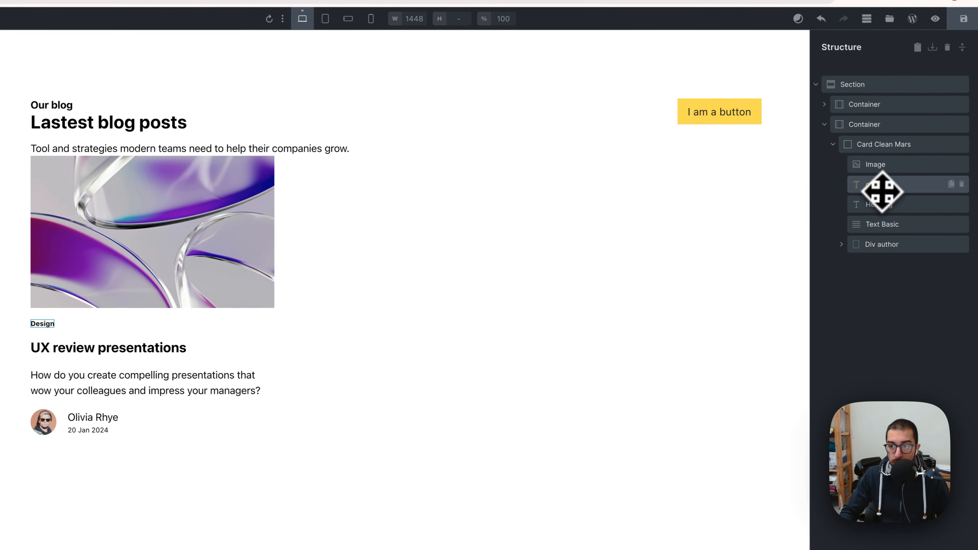
right_click(879, 188)
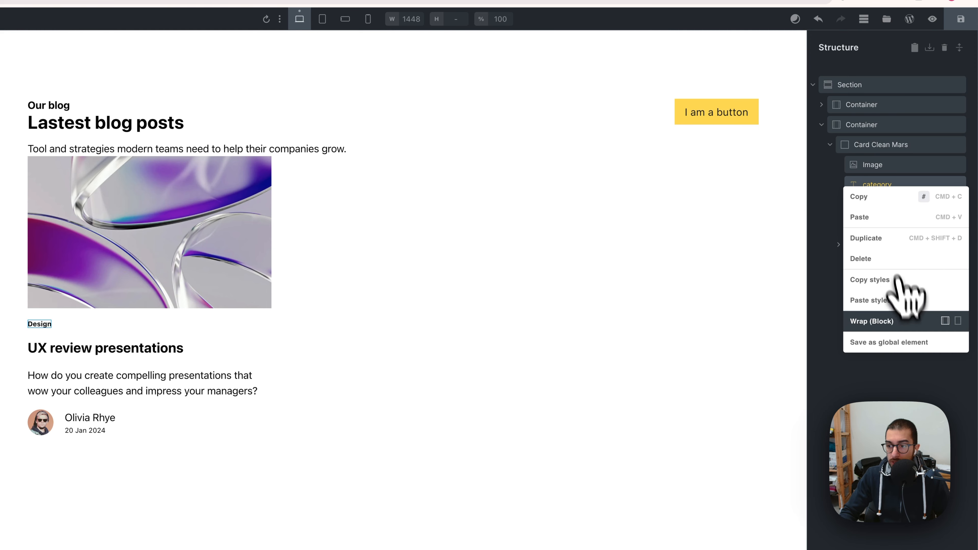
click(958, 321)
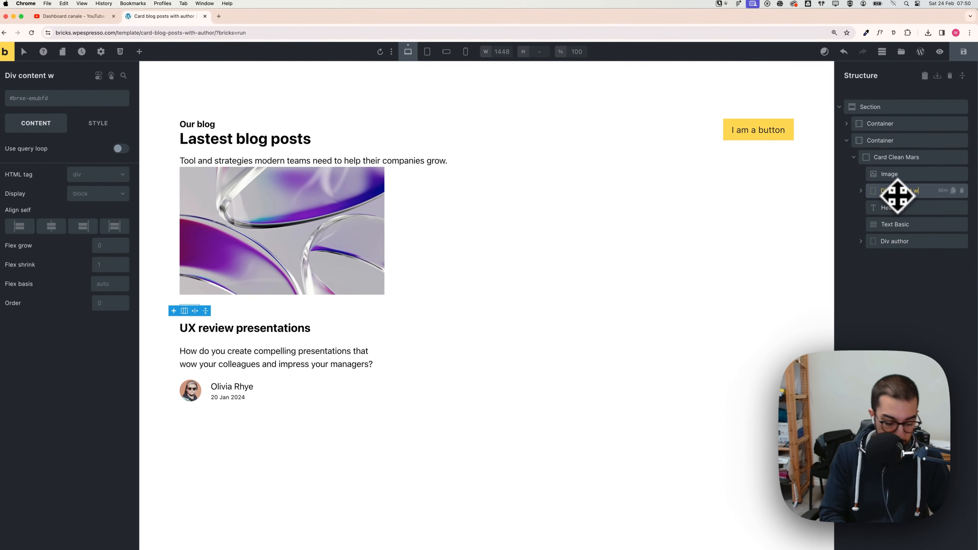
click(893, 193)
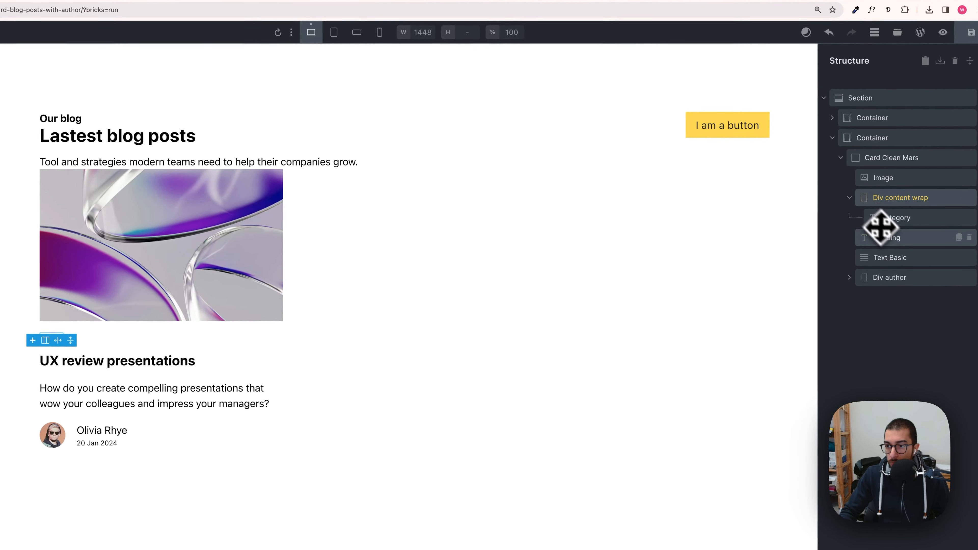
mouse_move(881, 228)
mouse_down()
mouse_move(886, 258)
mouse_move(883, 247)
mouse_up()
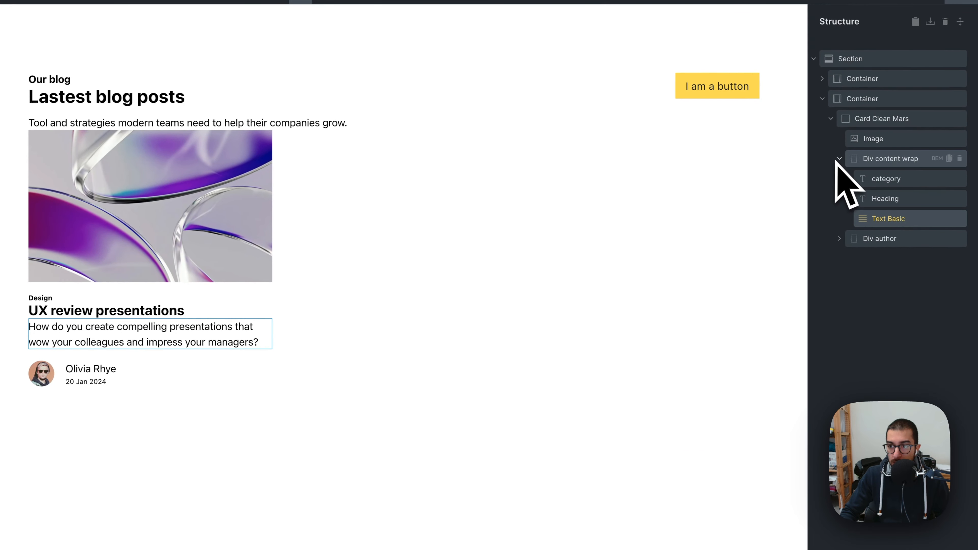
Step: Regenerate the BEM classes for Card Clean Mars, including the new div content wrap element
click(968, 163)
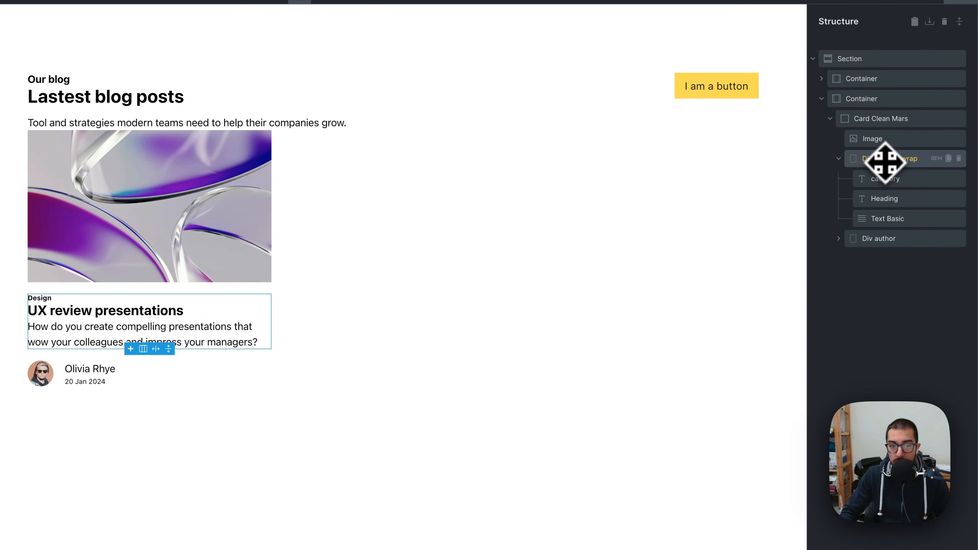
click(838, 159)
click(839, 159)
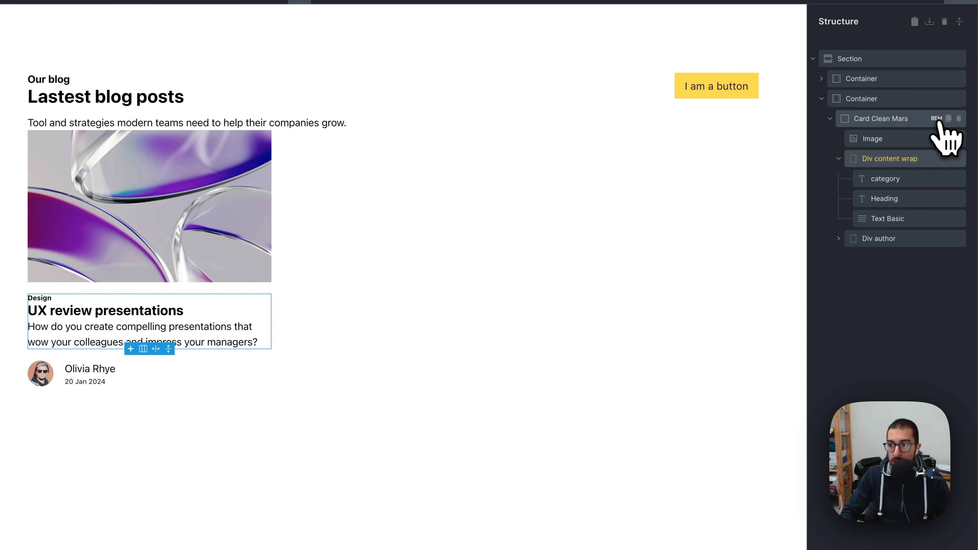
click(937, 118)
scroll(874, 293, down, 1)
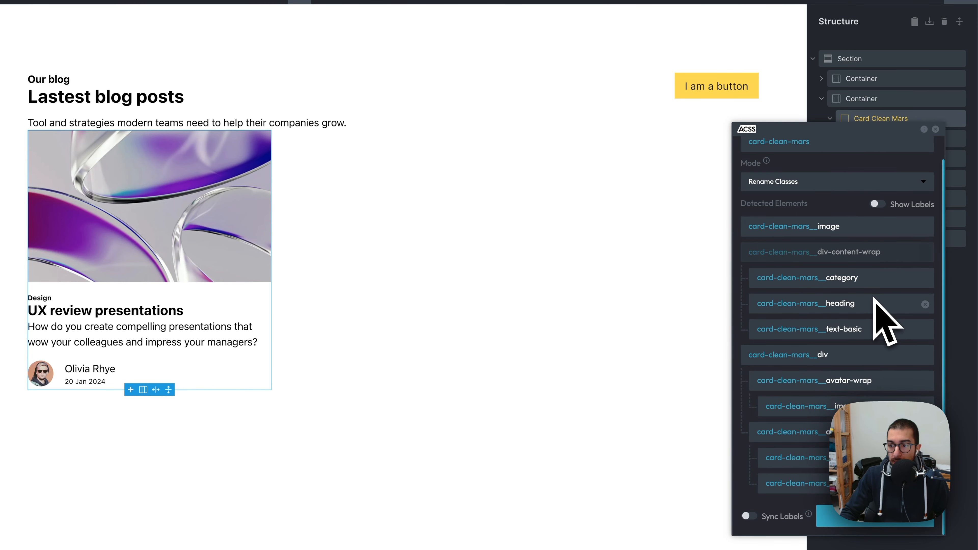
click(925, 253)
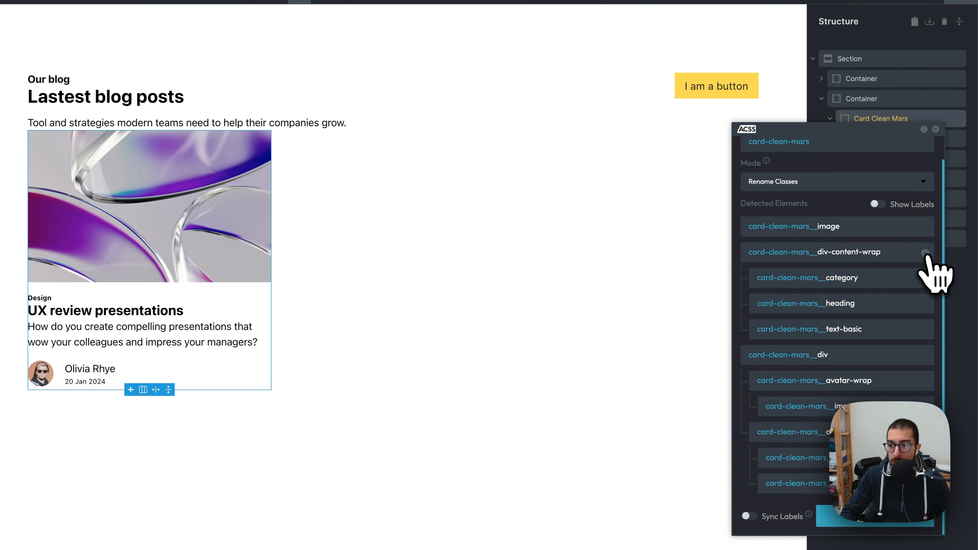
click(840, 516)
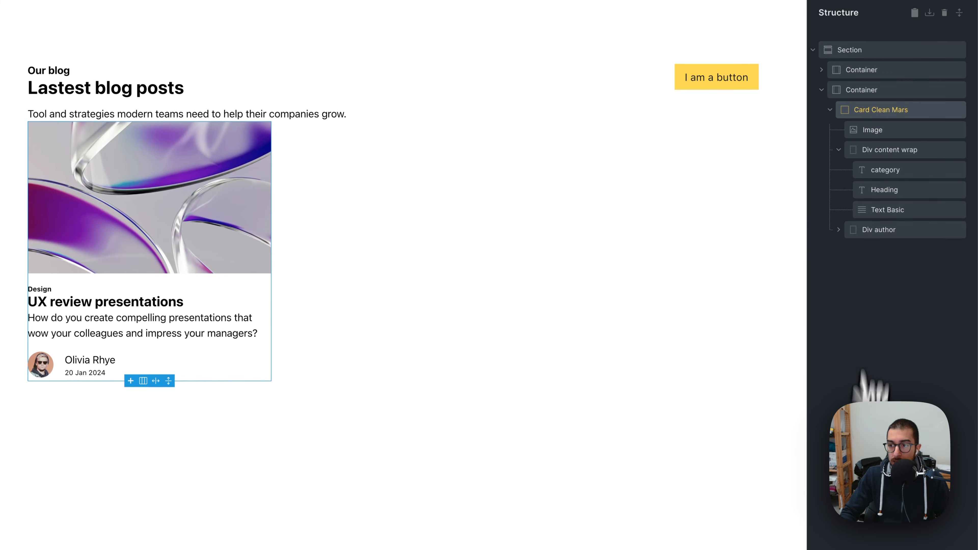
Step: Set the div content wrap class's display to flex with a vertical column direction
click(875, 157)
click(887, 174)
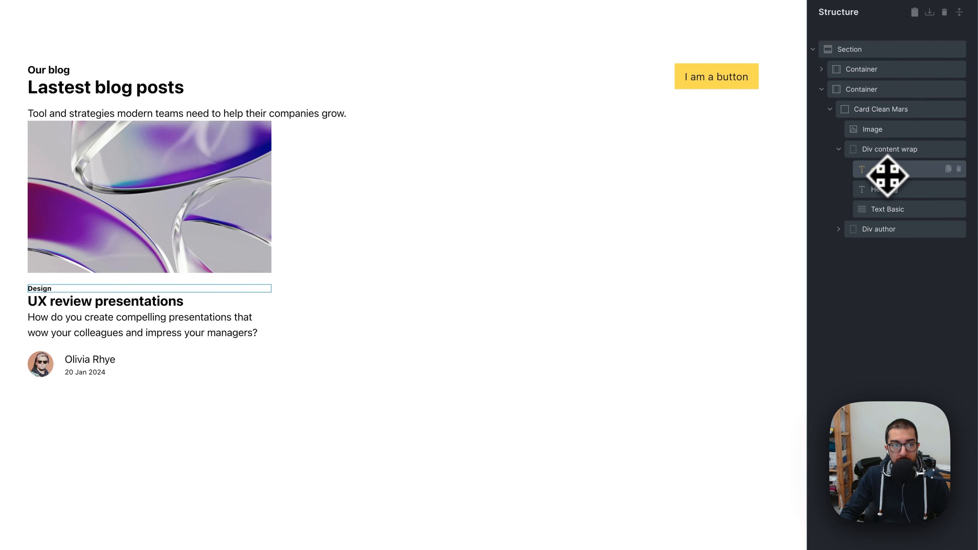
click(890, 187)
click(884, 168)
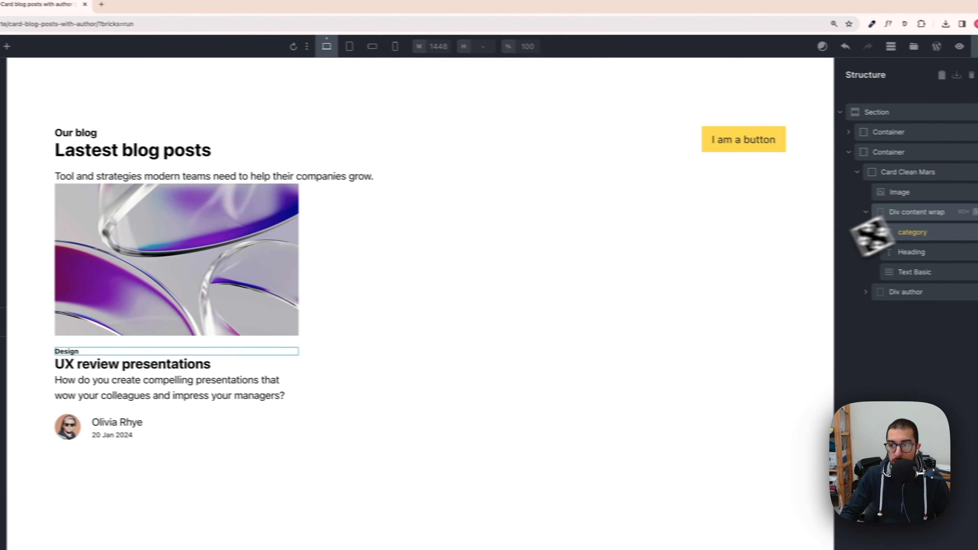
click(890, 151)
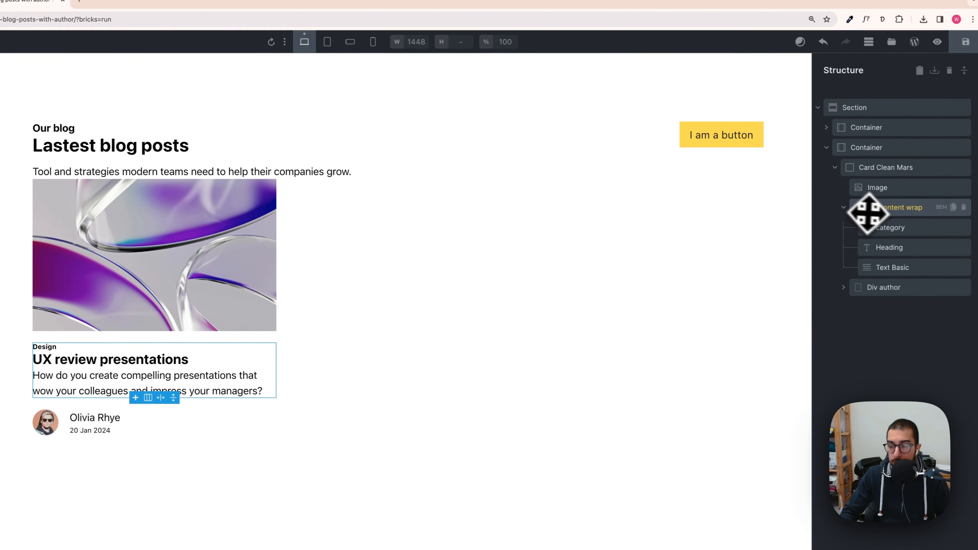
click(844, 209)
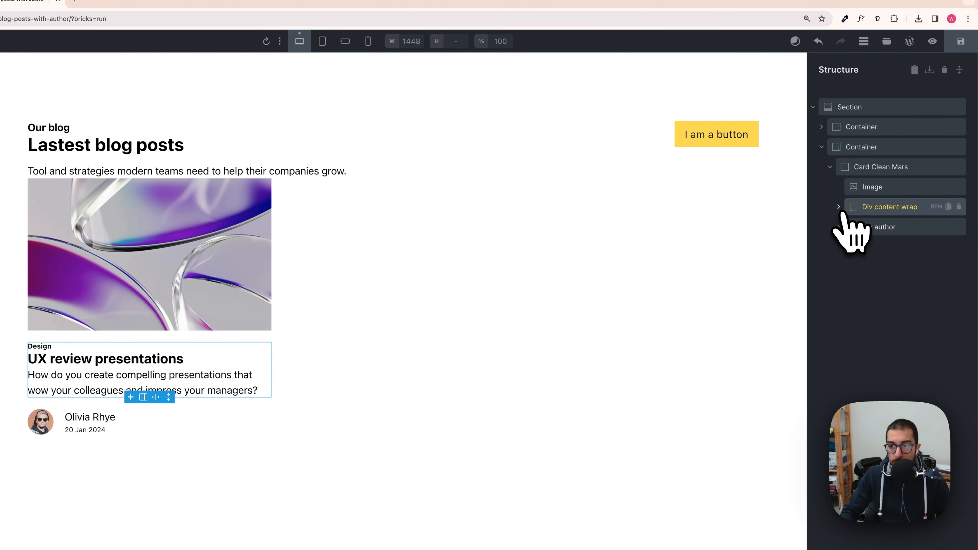
click(889, 212)
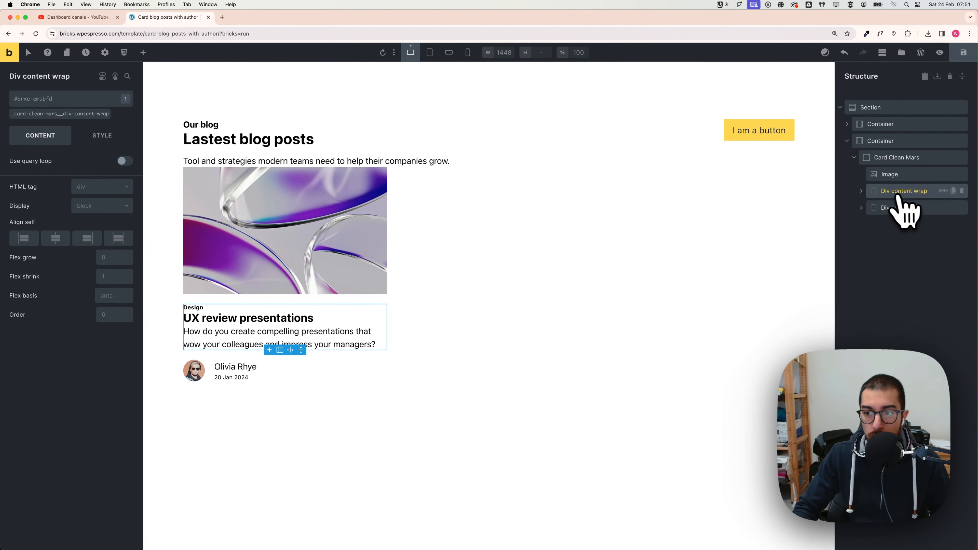
click(43, 114)
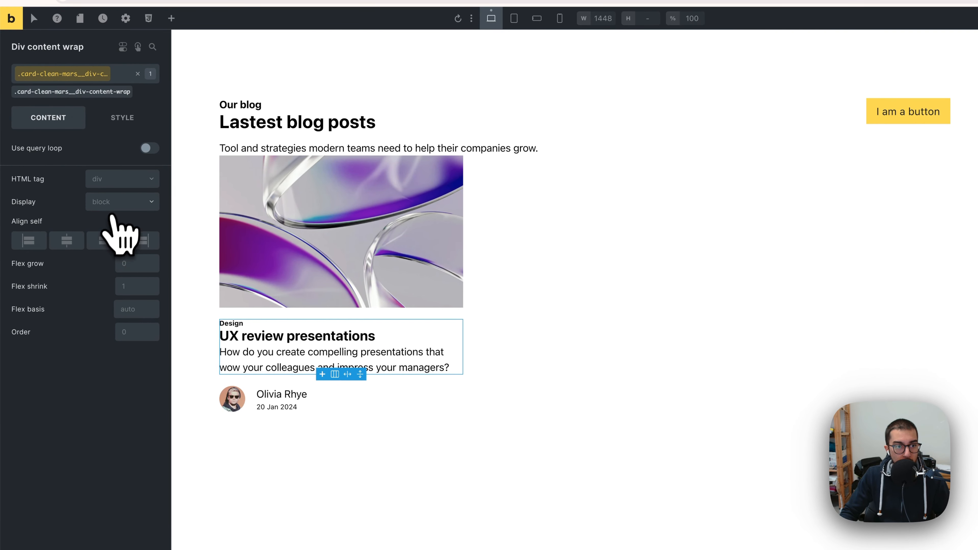
click(112, 205)
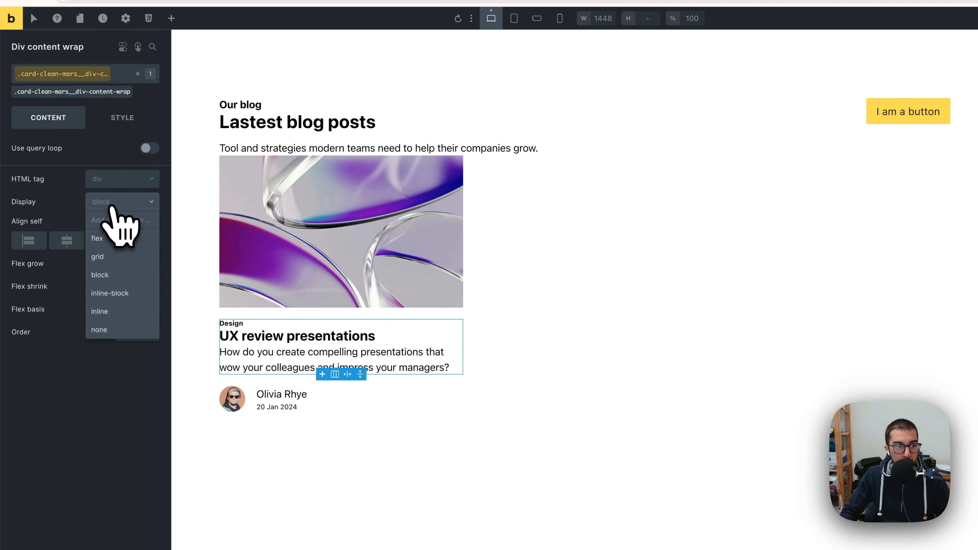
click(112, 238)
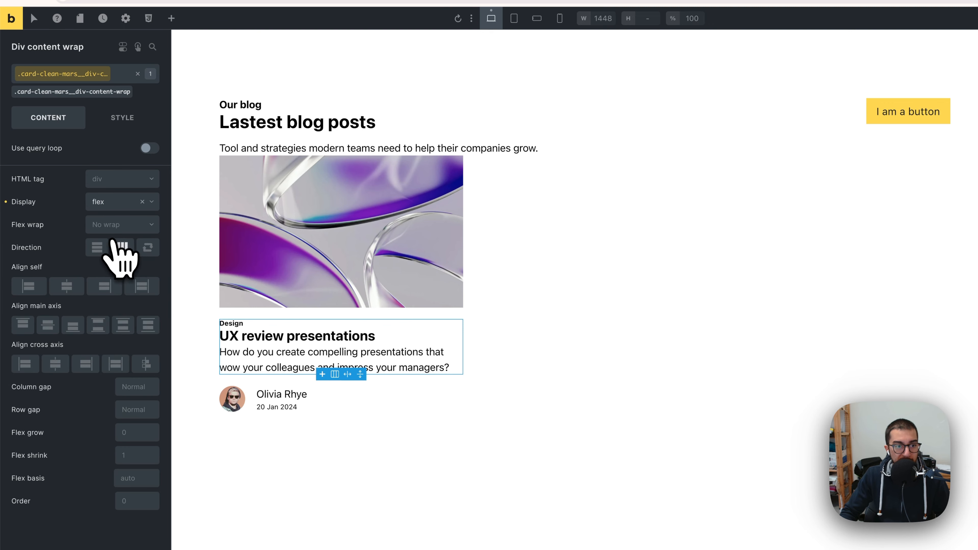
click(122, 247)
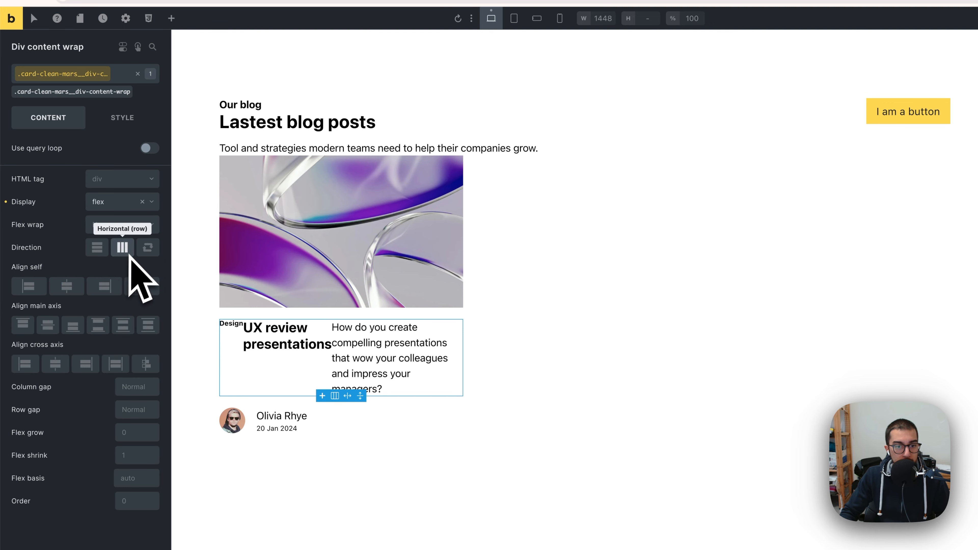
click(97, 247)
Step: Set the div content wrap's row gap to calc(var(--space-xs)/5)
right_click(116, 411)
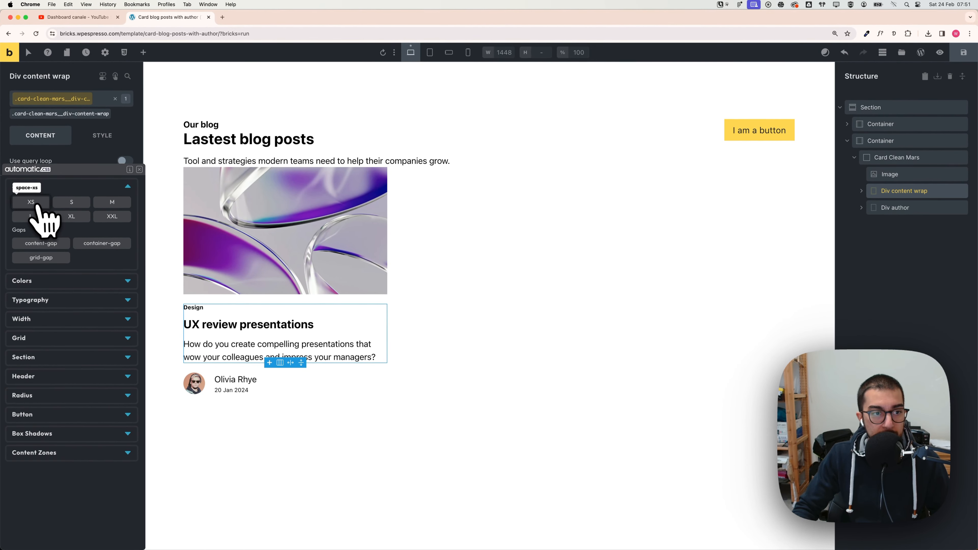
click(34, 203)
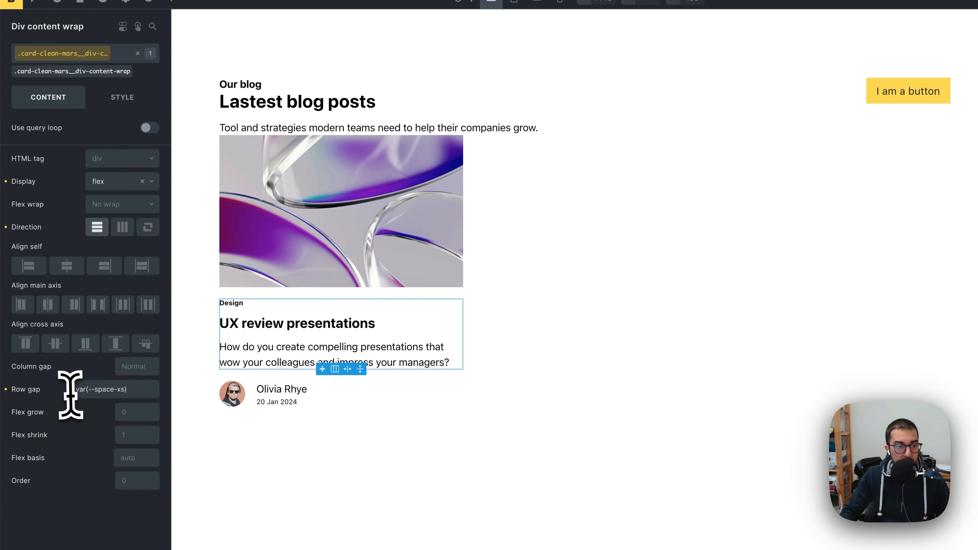
click(71, 392)
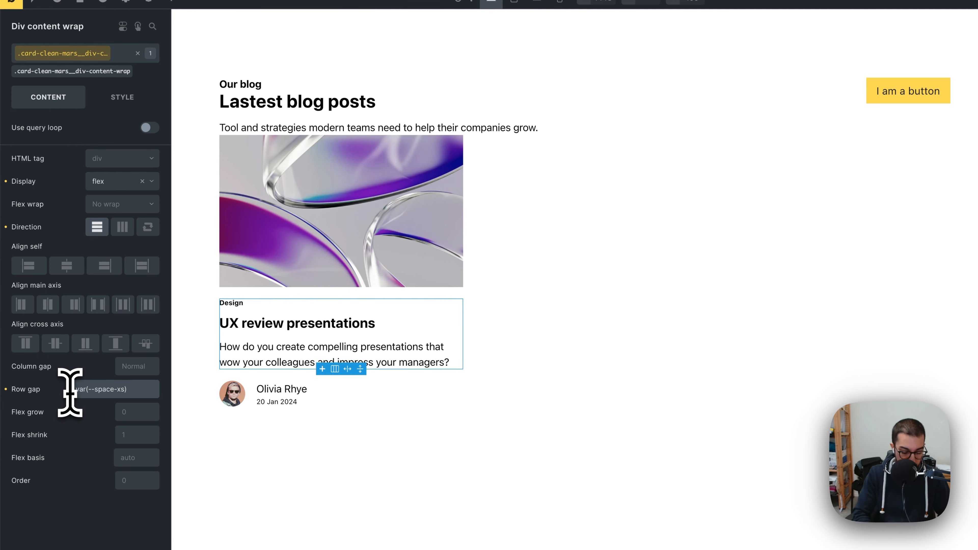
text(calc)
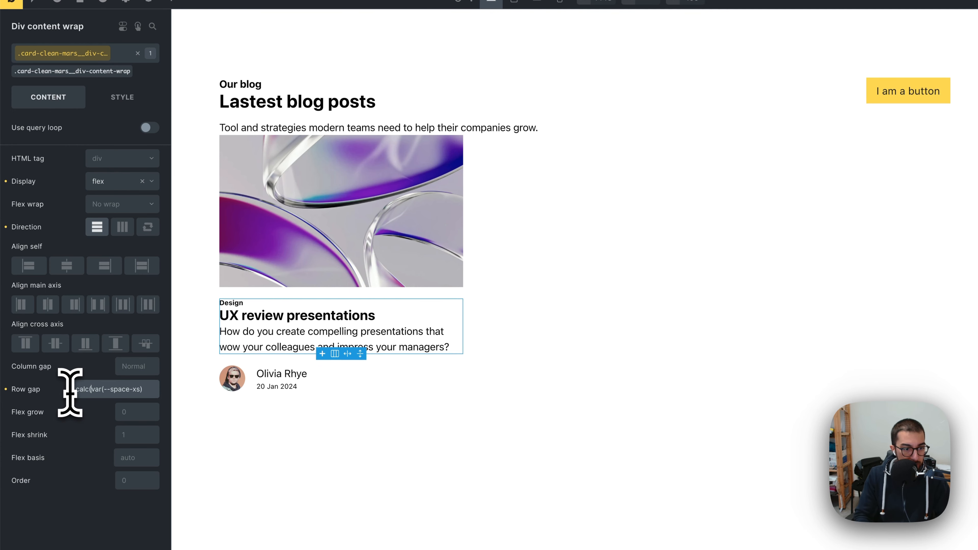
text(()
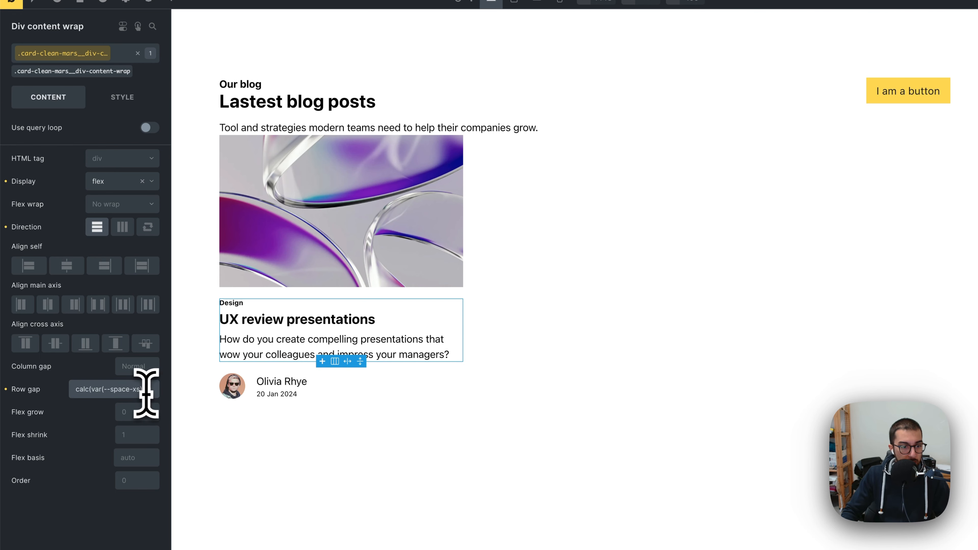
text(5)
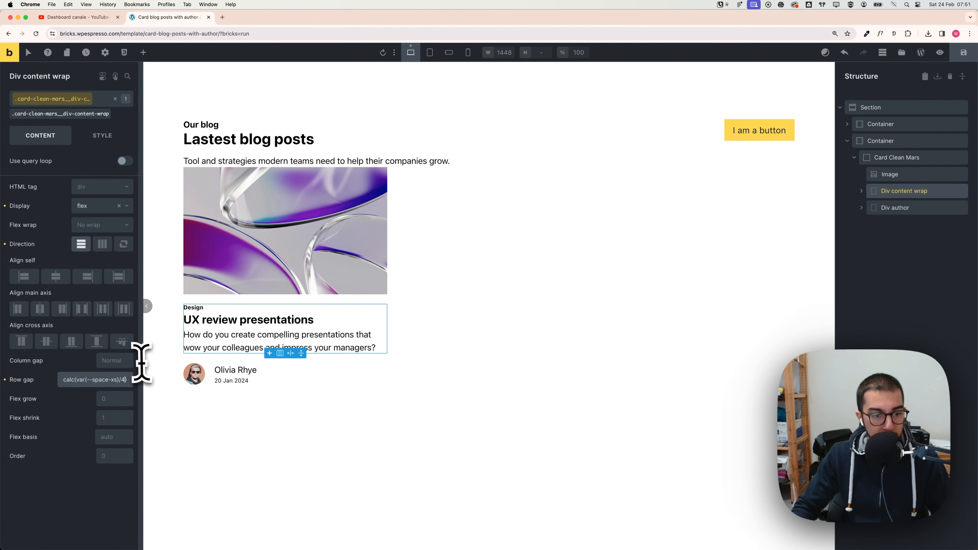
key(BackSpace)
text(5)
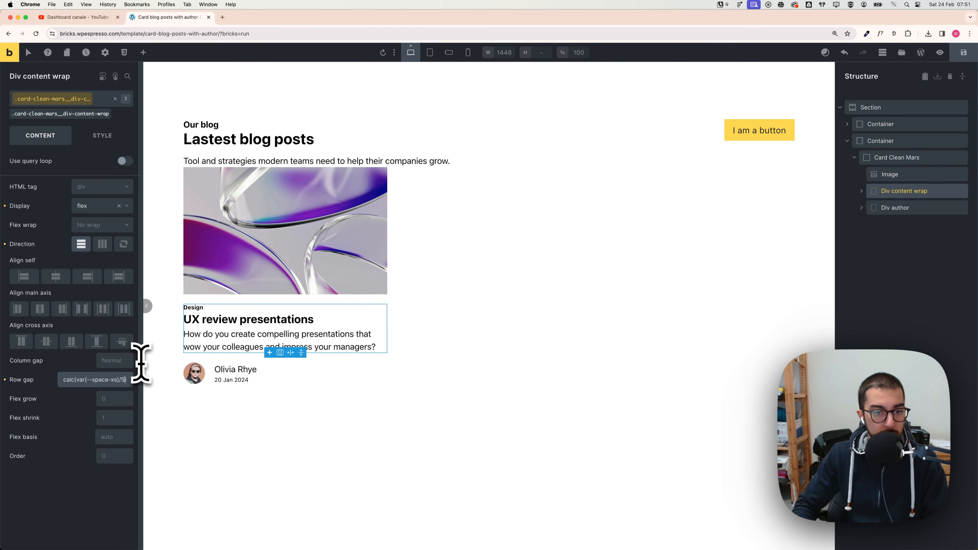
Step: Compare the card's heading and text spacing with the Figma design
click(389, 412)
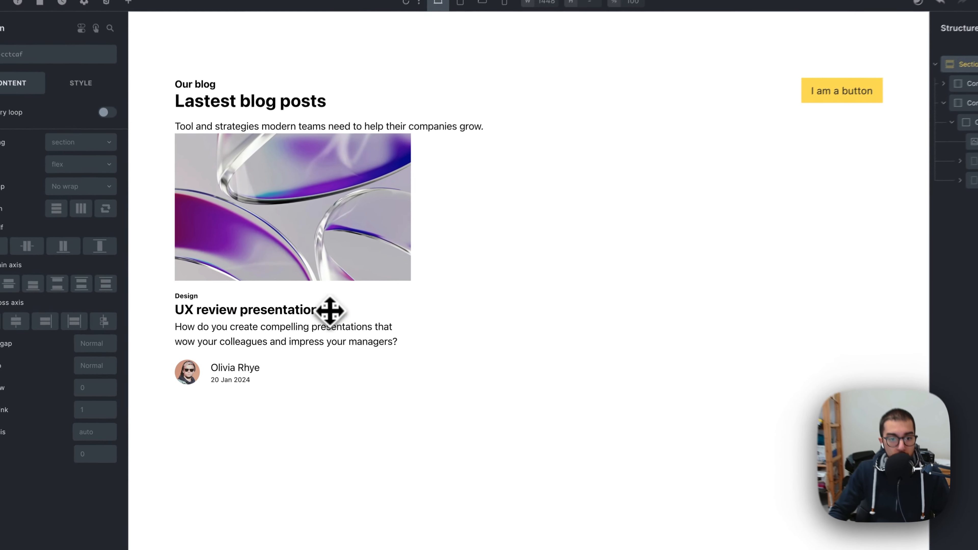
click(331, 321)
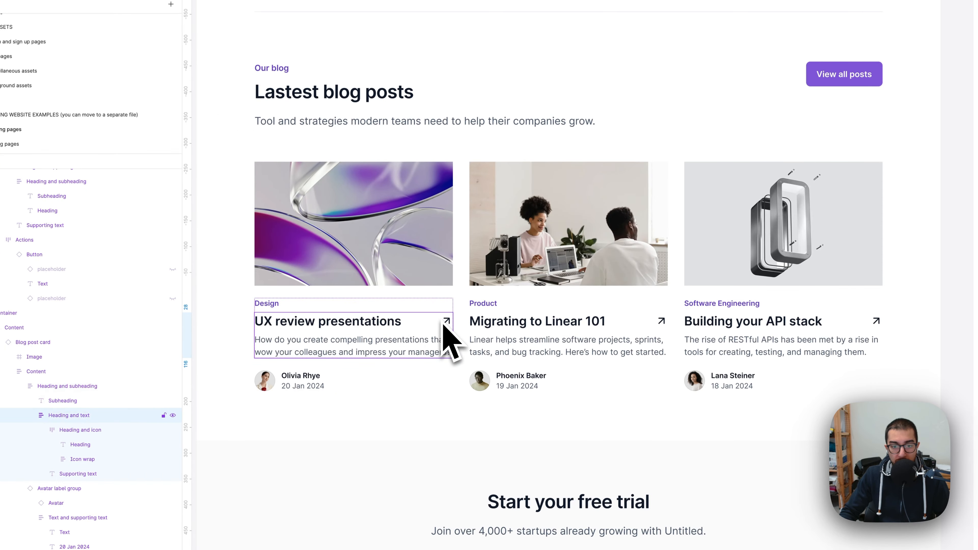
click(447, 326)
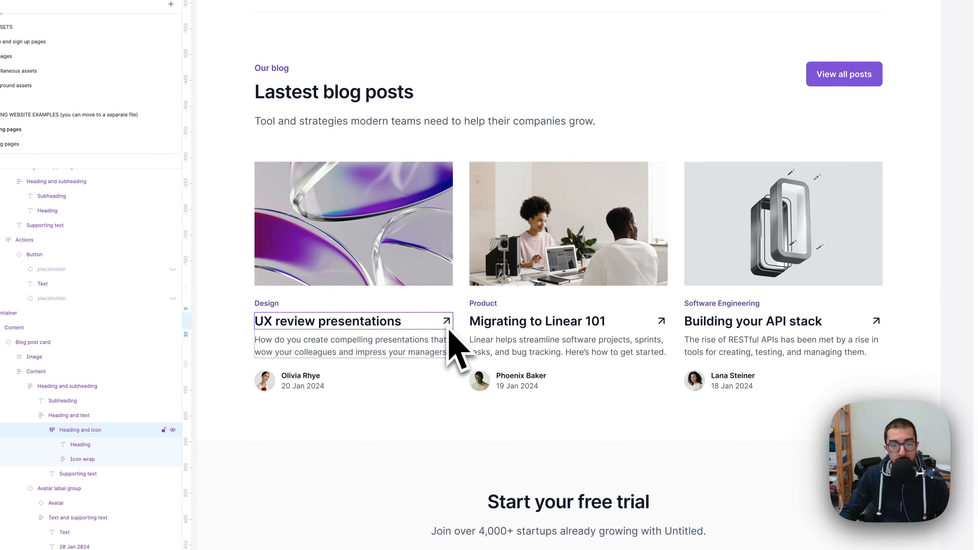
Step: Wrap the card's heading element in a new block div
click(390, 327)
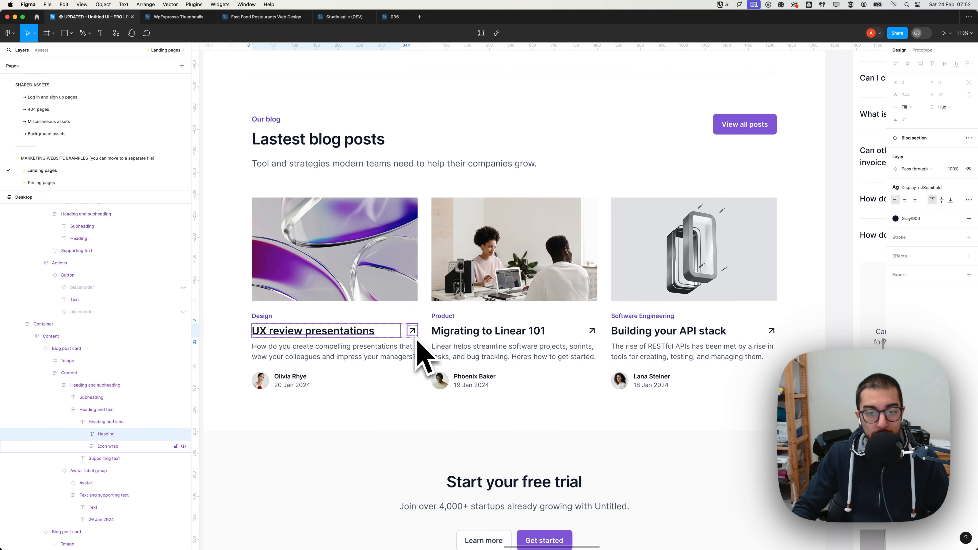
key(super+Tab)
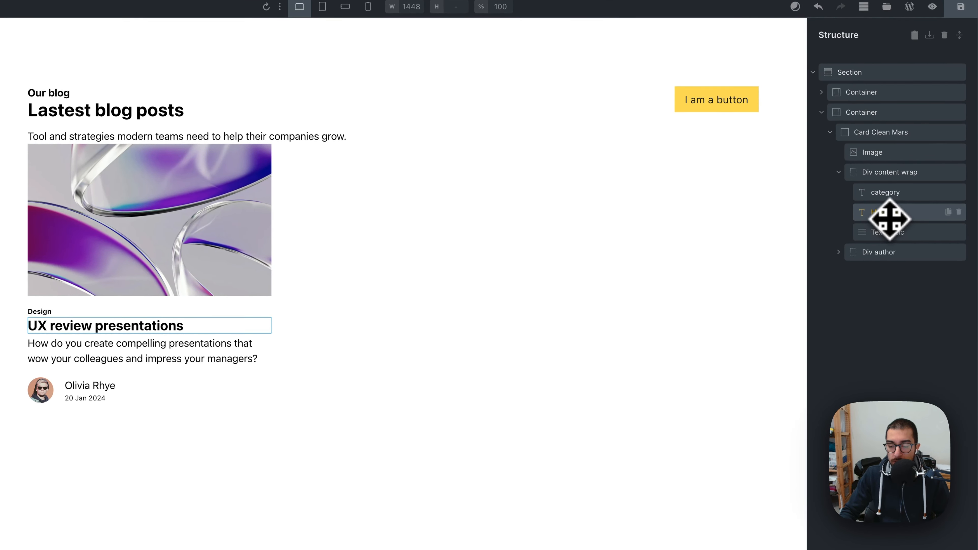
right_click(912, 217)
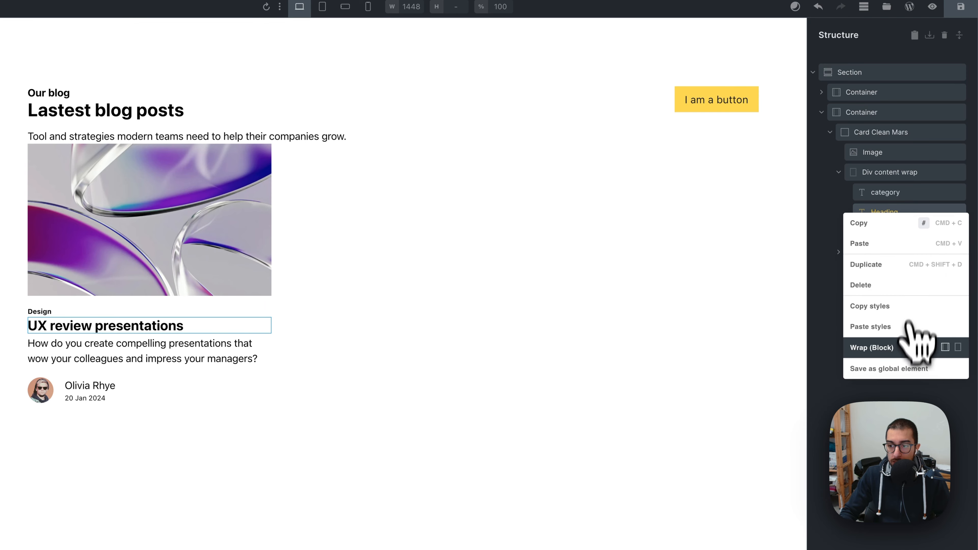
click(958, 348)
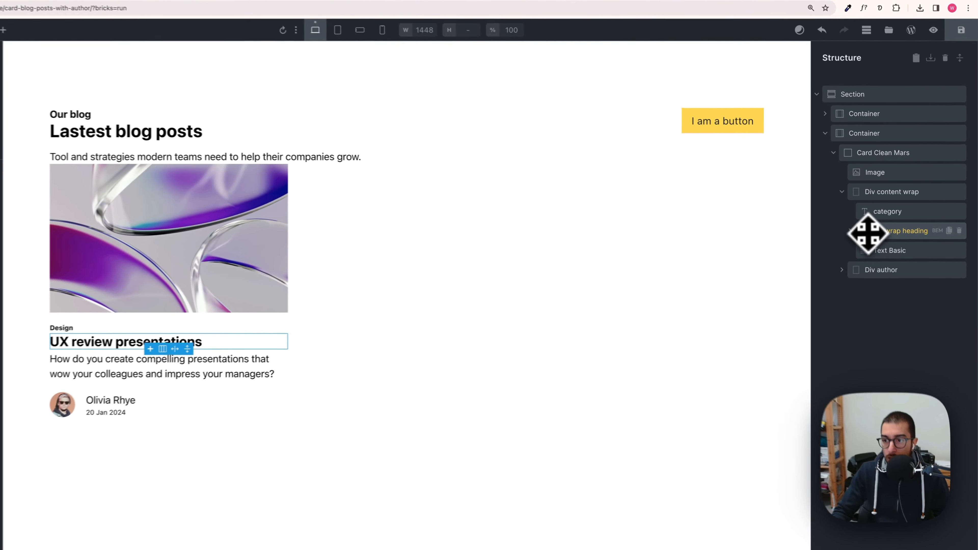
click(869, 224)
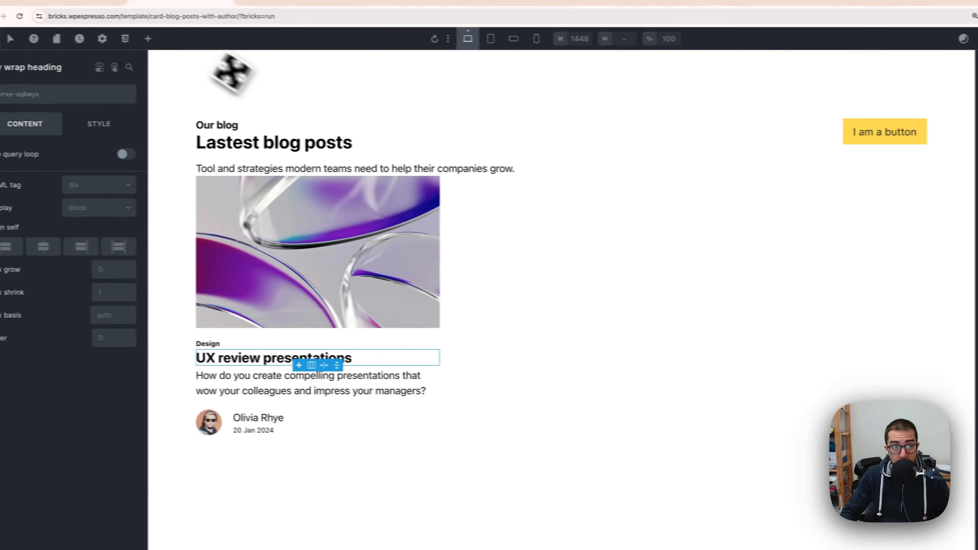
Step: Add an Icon element inside the heading wrap div, after the heading
click(171, 41)
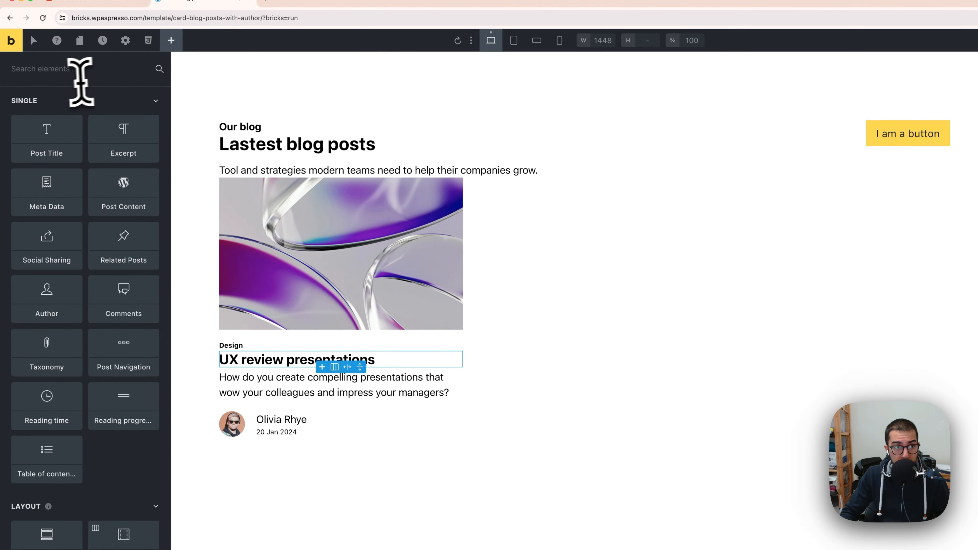
click(68, 73)
text(icon)
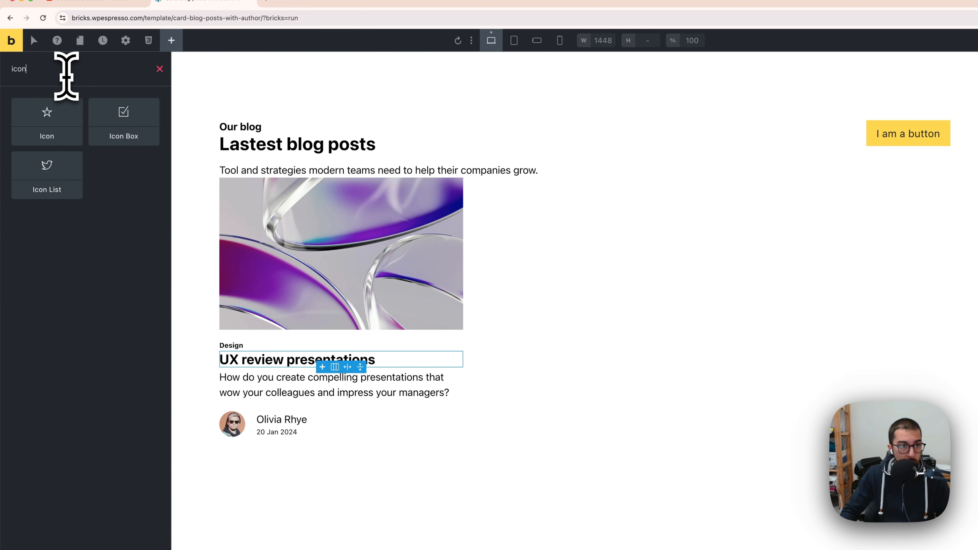
click(69, 124)
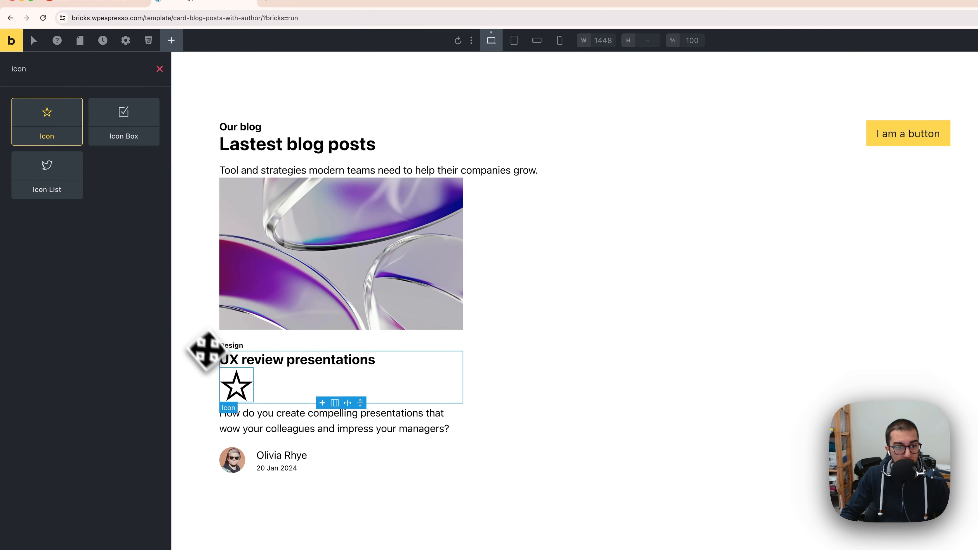
drag(206, 350, 238, 376)
Step: Choose the Fontawesome Solid external-link arrow icon, searching for arrow, and set the icon size to 16
click(151, 158)
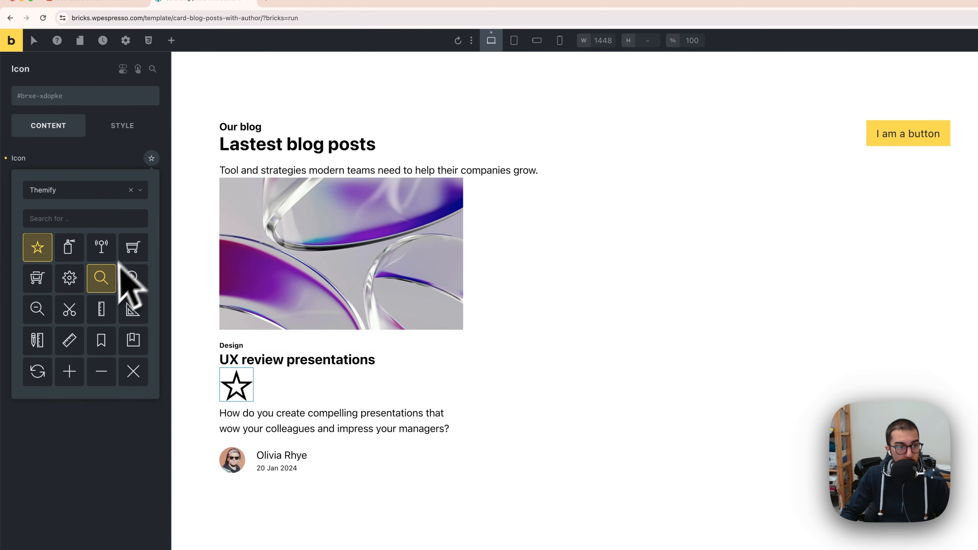
click(70, 193)
click(85, 242)
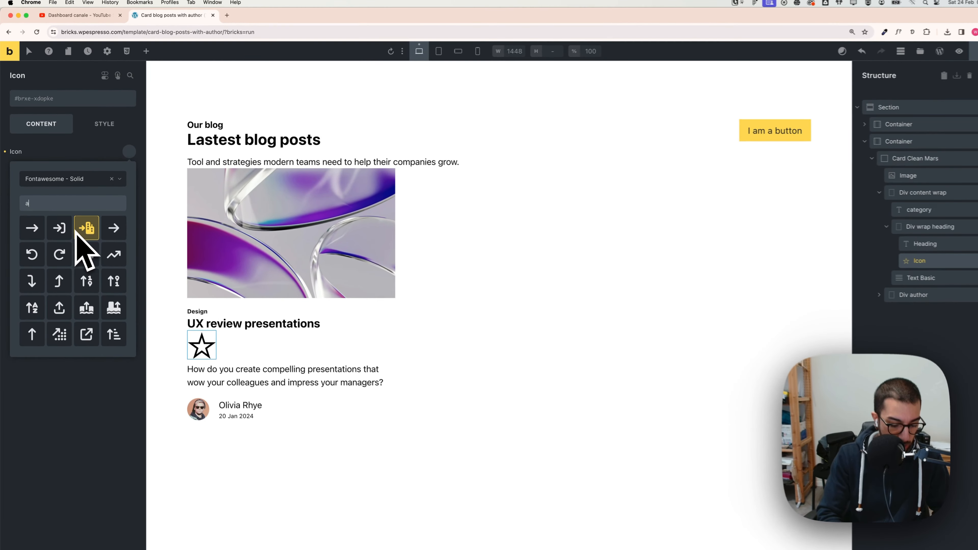
text(arrow)
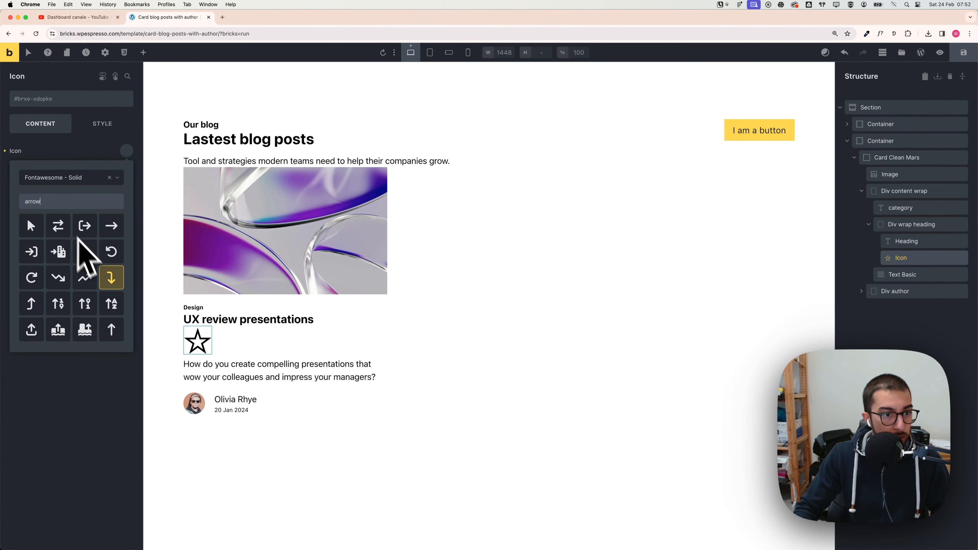
scroll(98, 266, down, 3)
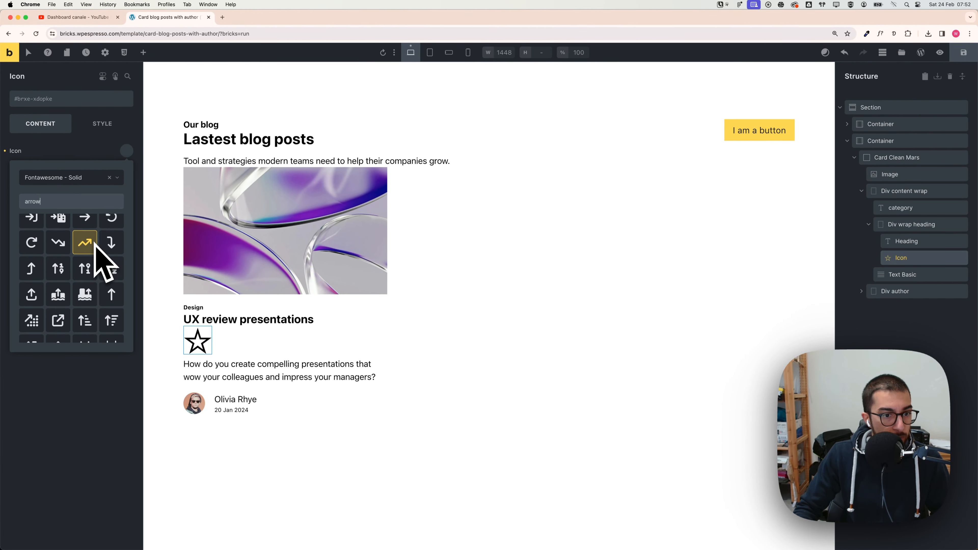
scroll(68, 297, down, 3)
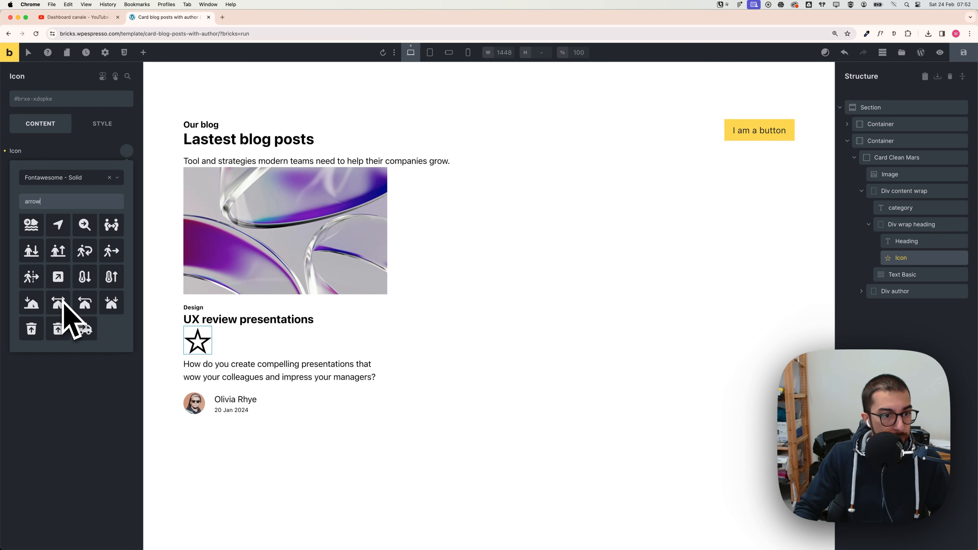
scroll(65, 305, up, 5)
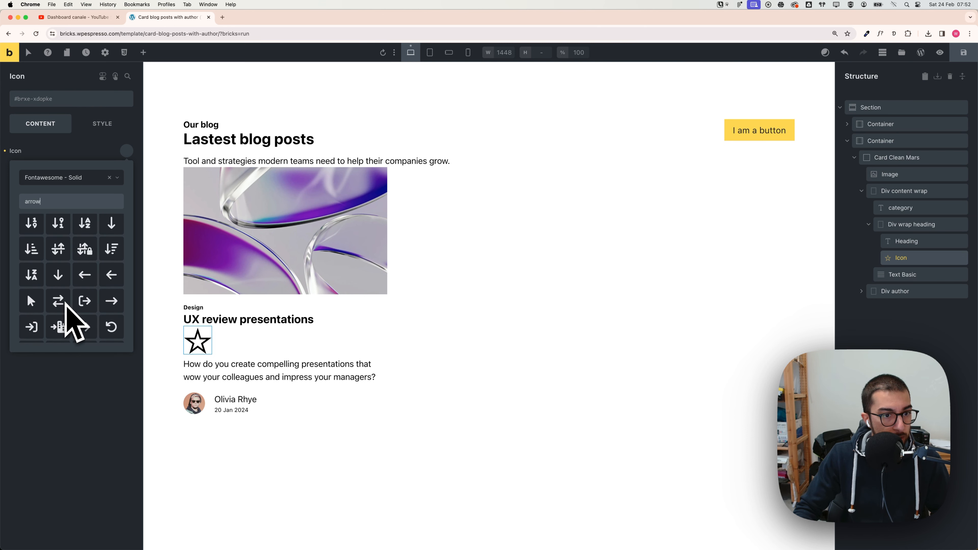
scroll(70, 308, down, 10)
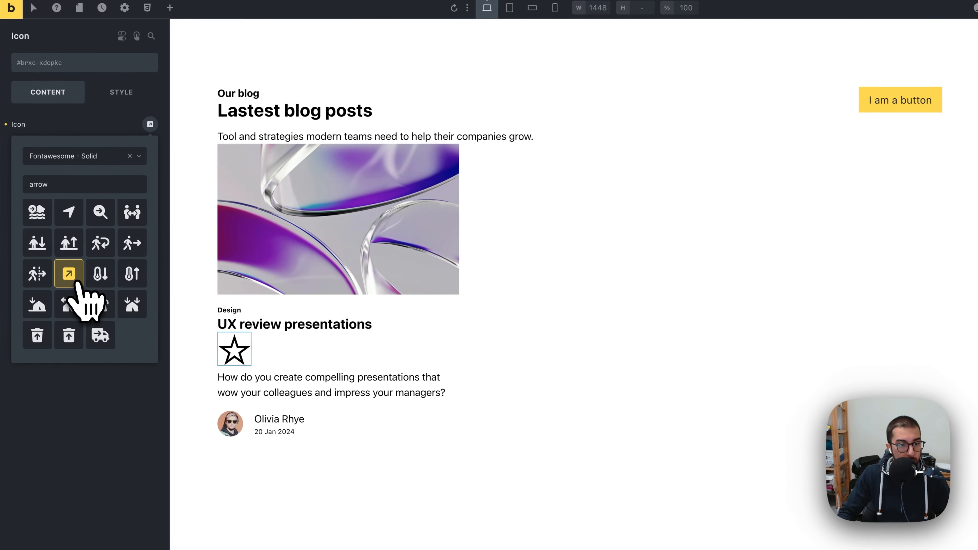
click(67, 283)
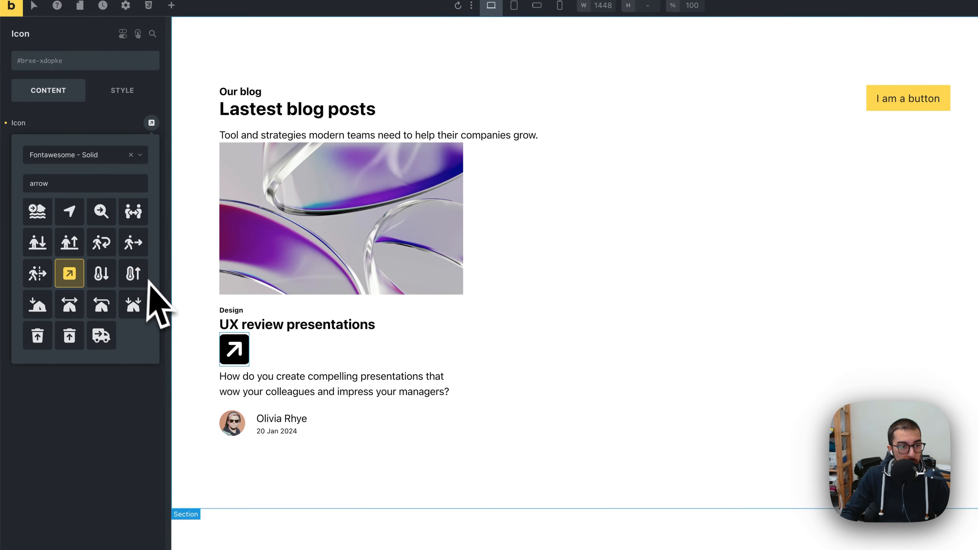
scroll(97, 293, up, 10)
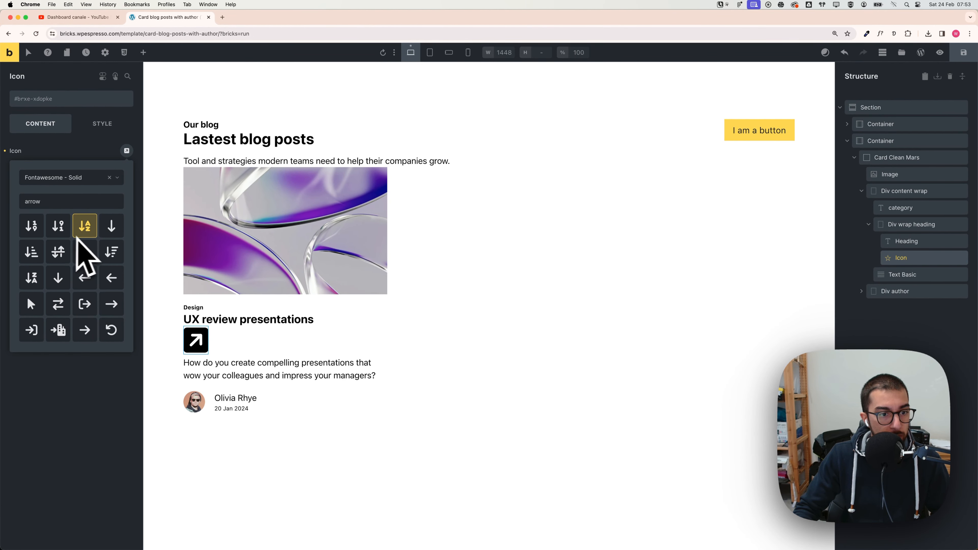
scroll(82, 251, down, 3)
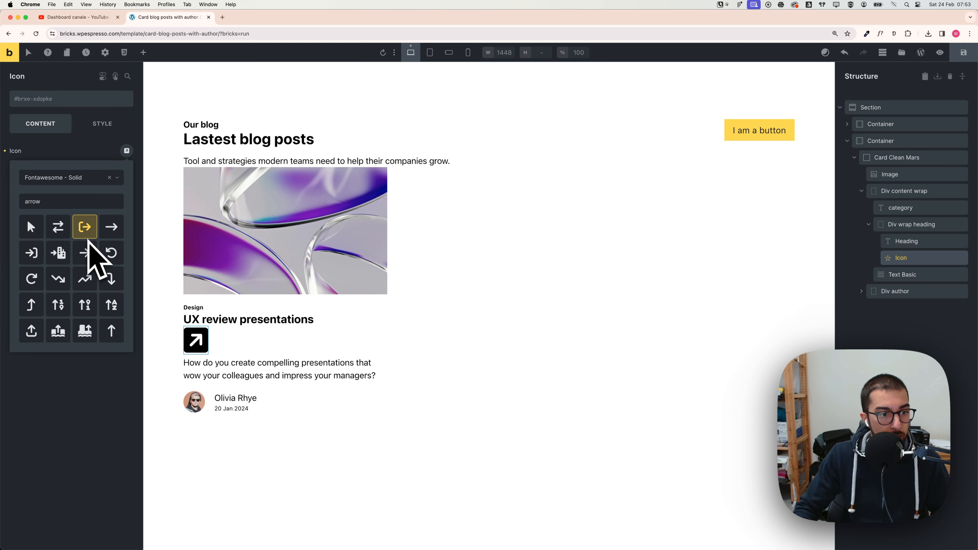
scroll(88, 239, down, 4)
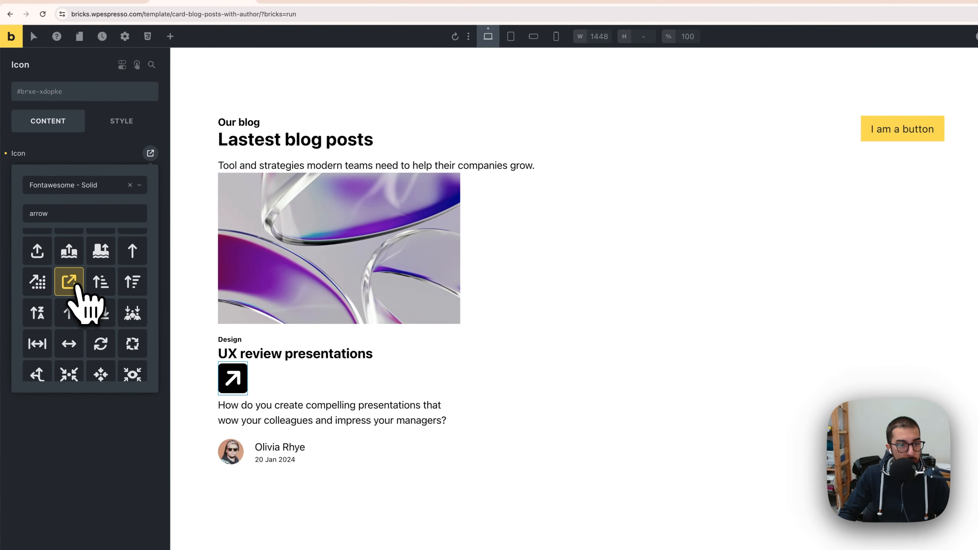
click(61, 260)
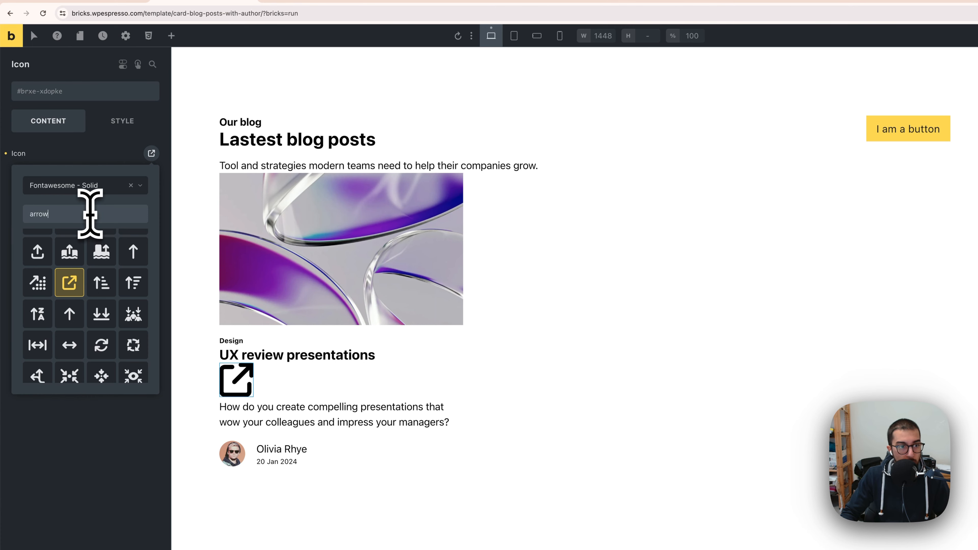
click(93, 158)
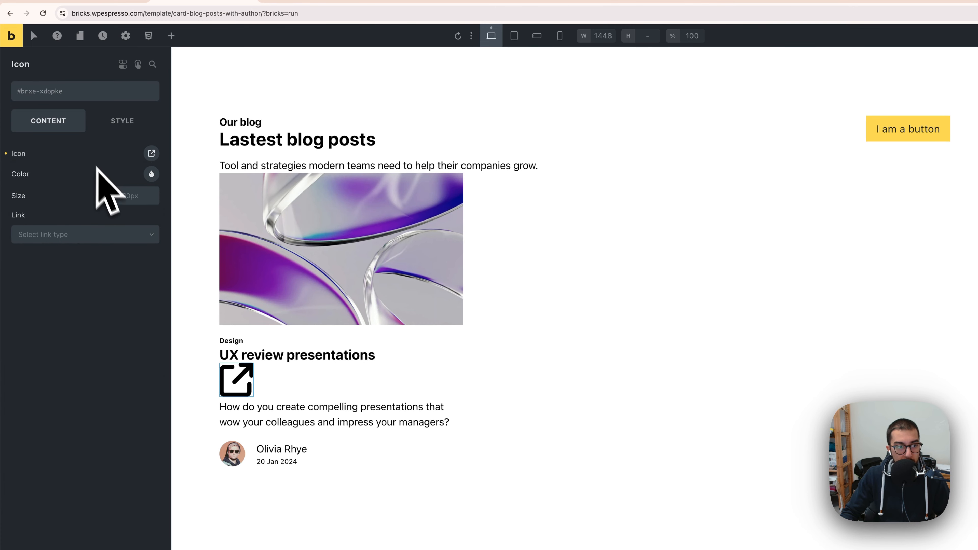
text(16)
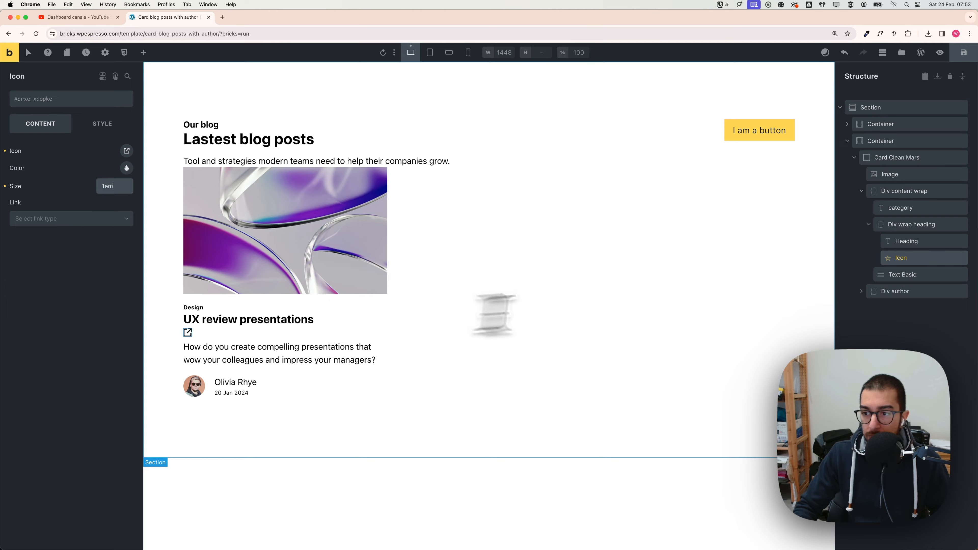
Step: Set the heading wrap div to flex in a horizontal row, spaced between and centred on the cross axis
click(900, 228)
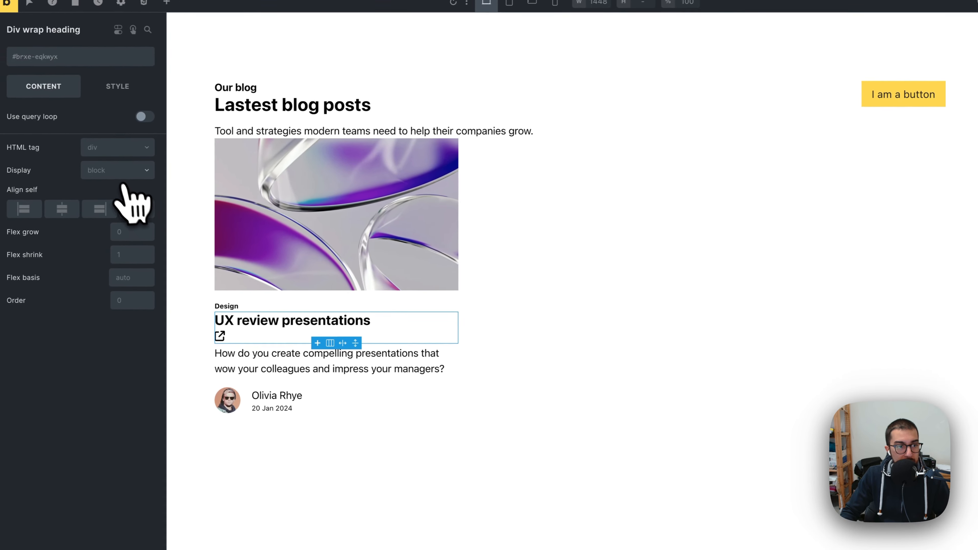
click(121, 173)
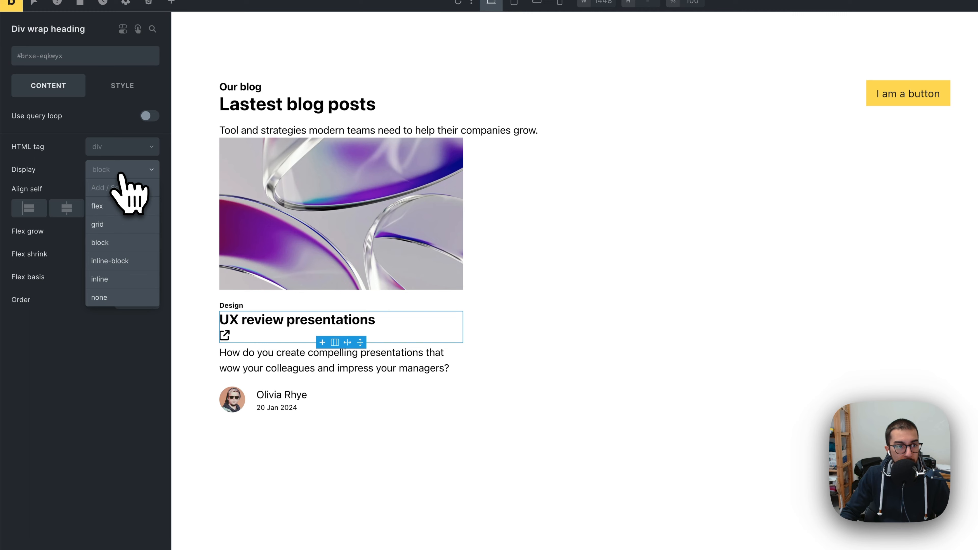
click(118, 207)
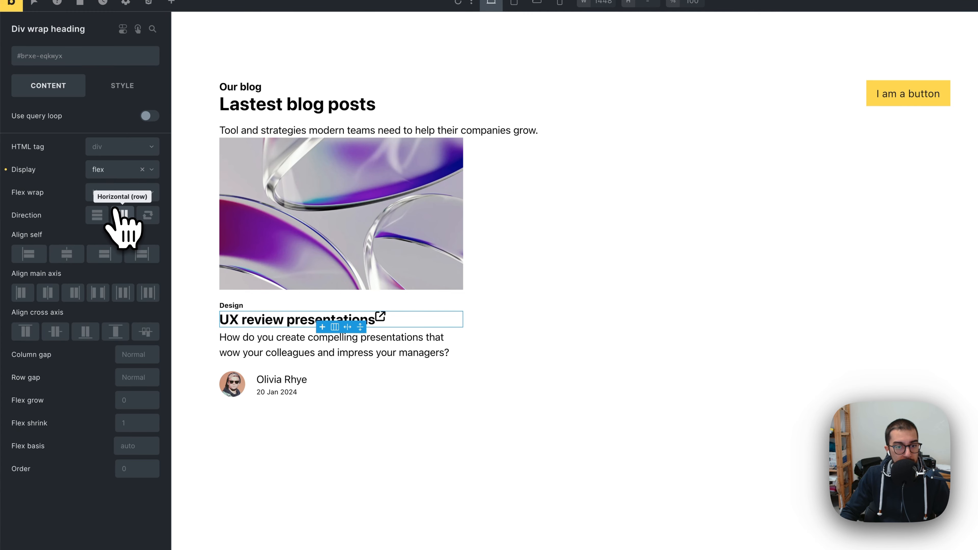
click(123, 214)
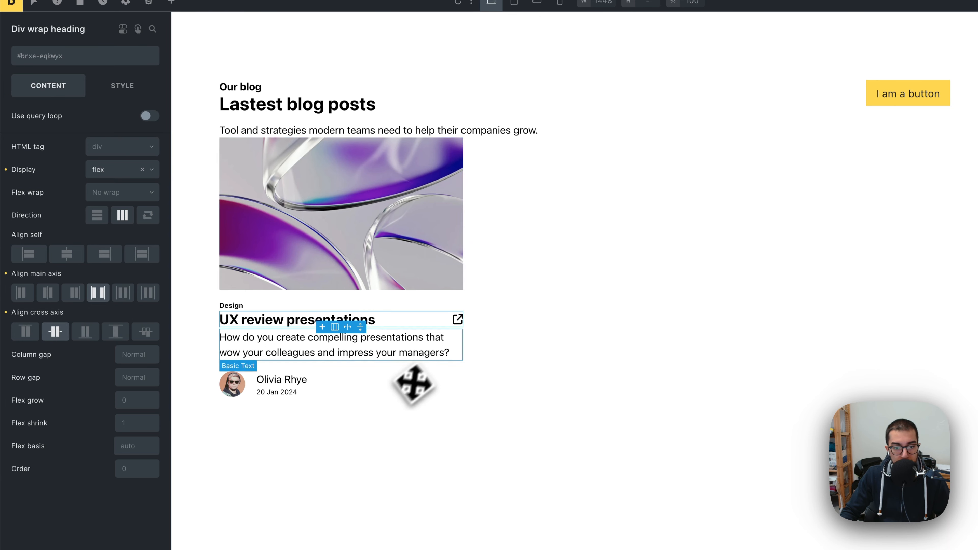
click(490, 335)
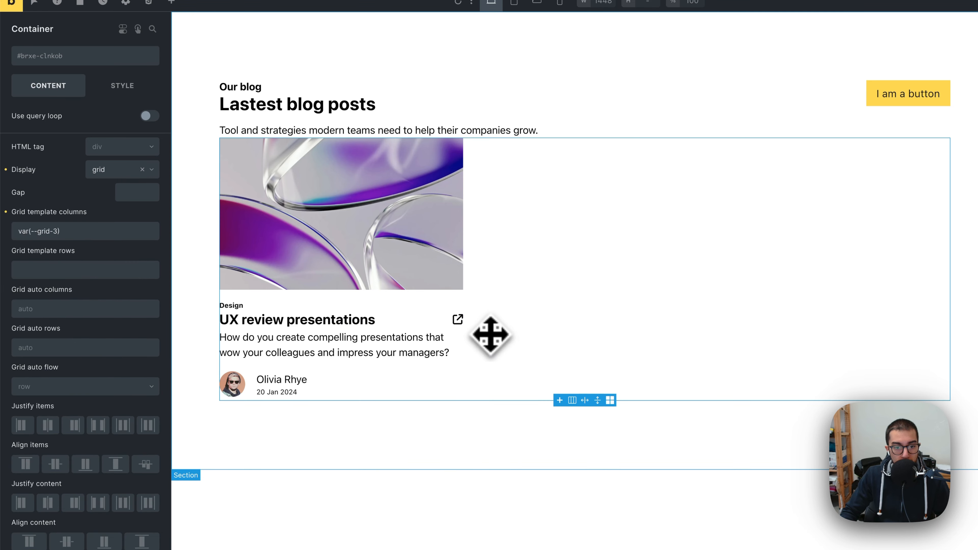
Step: Extend the card heading with placeholder text to read UX review presentations lorem loorem lorem
click(448, 324)
click(458, 322)
click(366, 318)
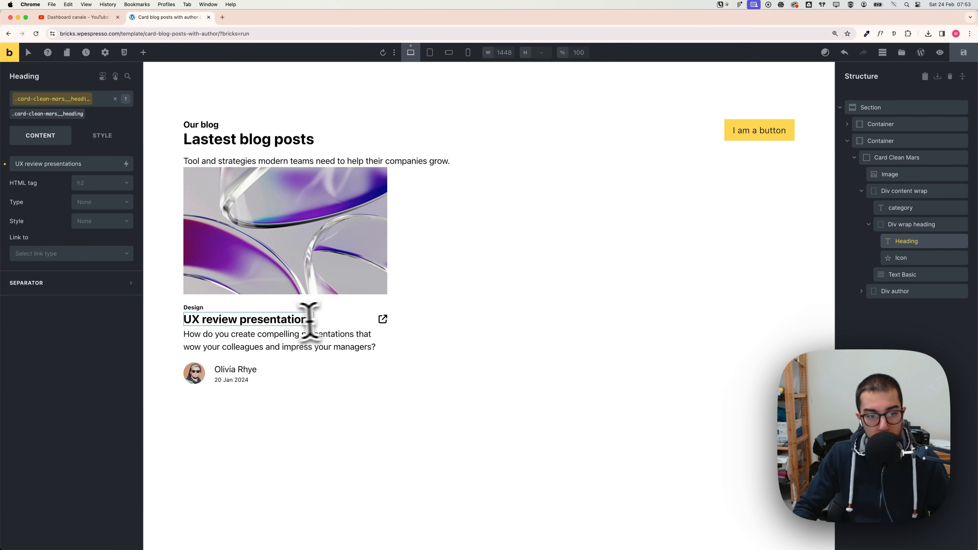
double_click(285, 320)
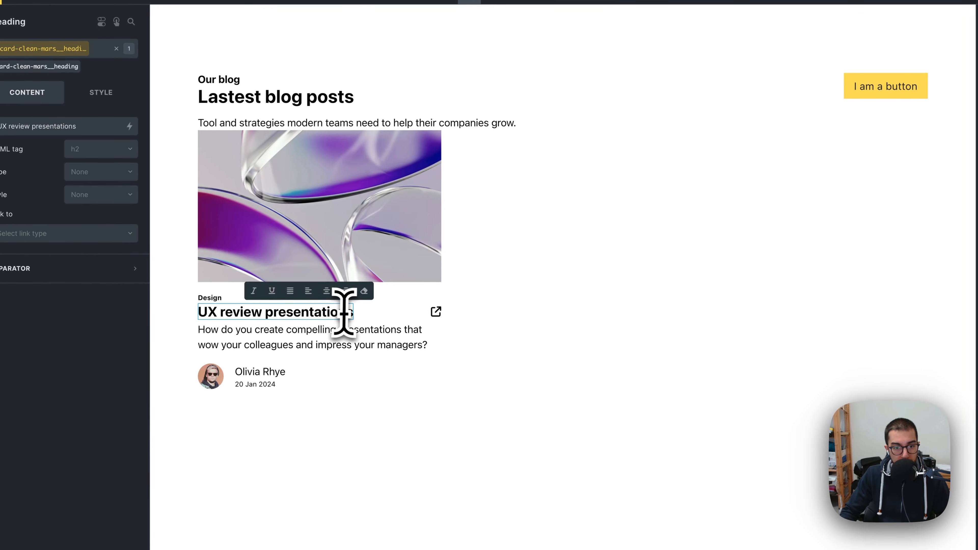
click(349, 313)
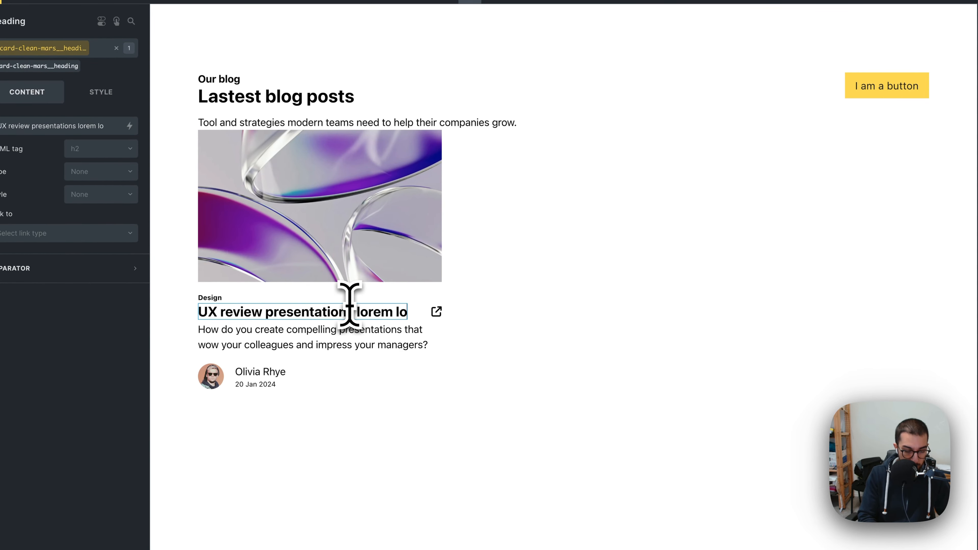
text(orem lorem)
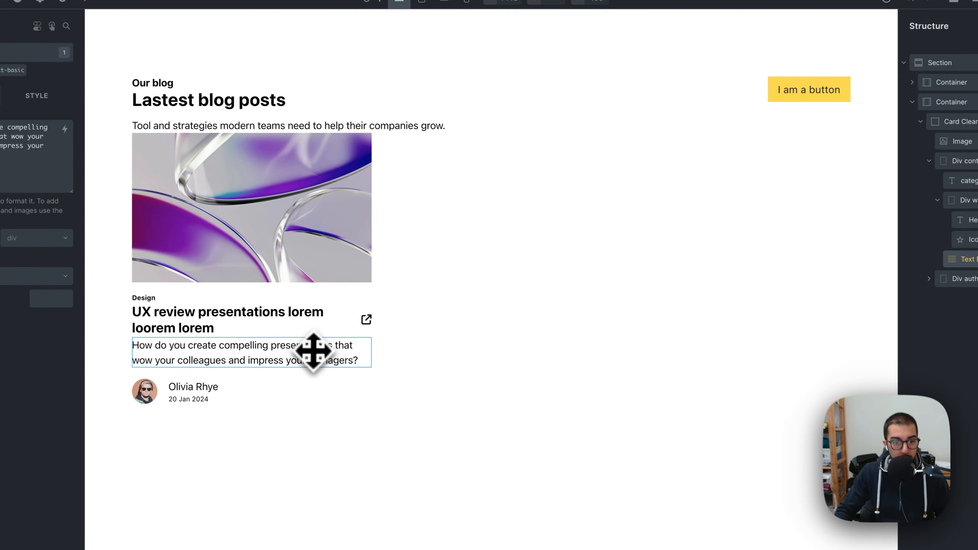
click(435, 371)
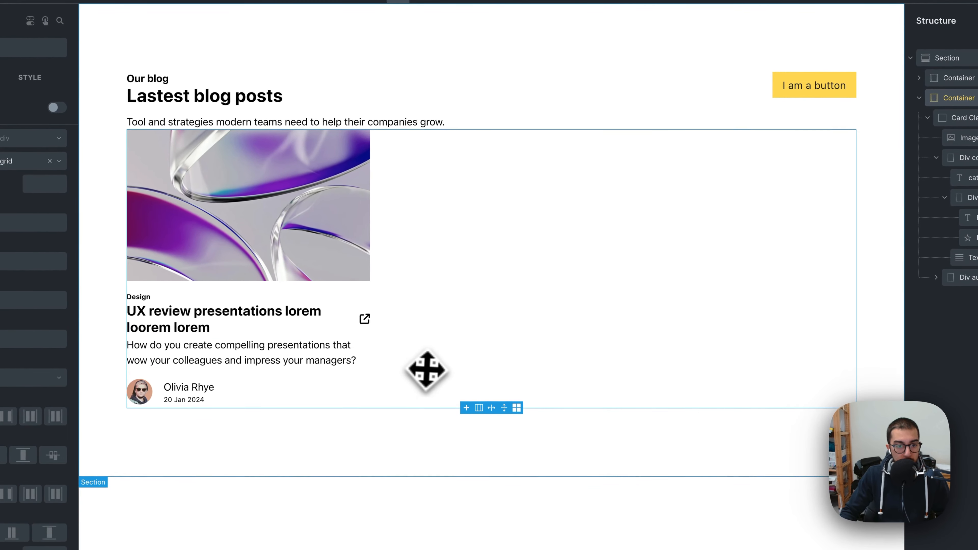
Step: Inspect how the longer heading and the icon sit inside the heading wrap div
click(352, 314)
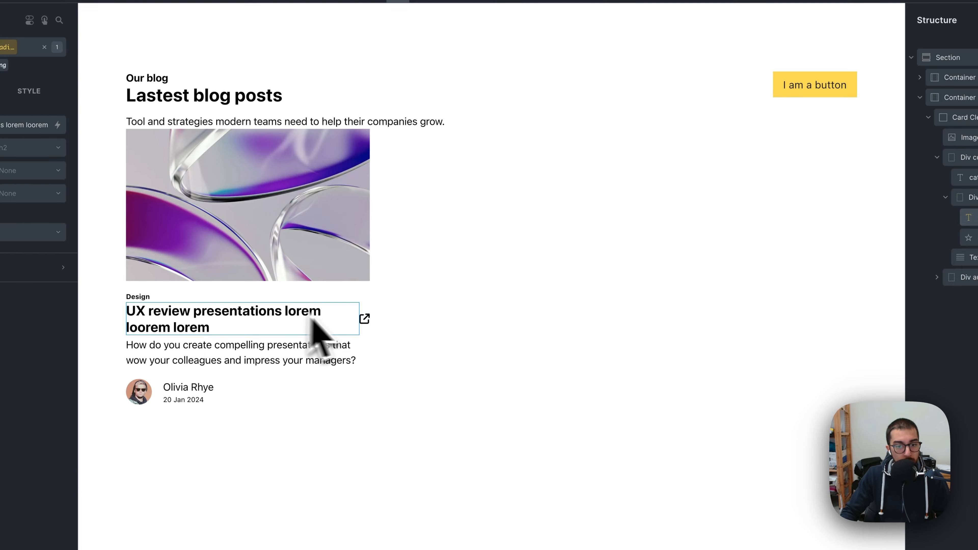
click(365, 312)
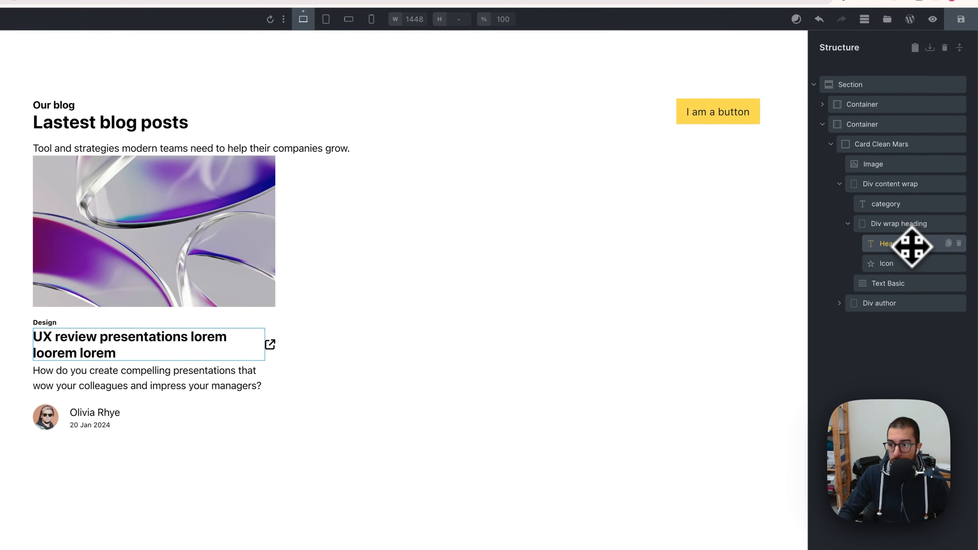
click(923, 257)
click(907, 231)
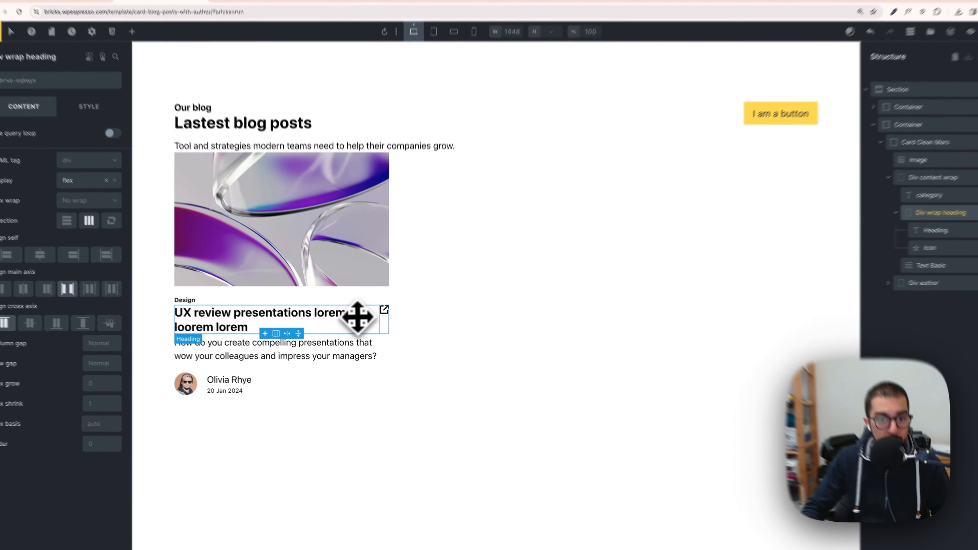
click(420, 341)
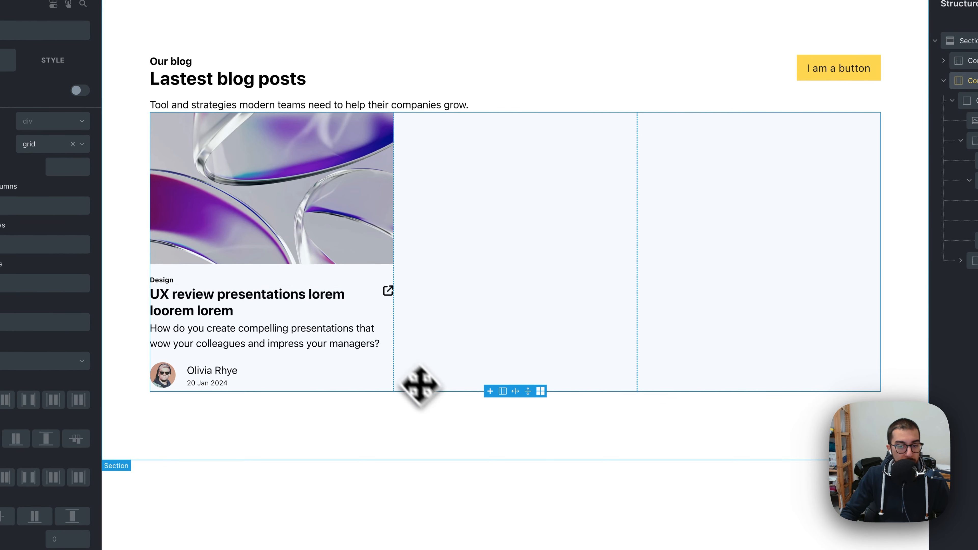
Step: Remove the extra placeholder words so the card heading reads UX review presentations
click(434, 415)
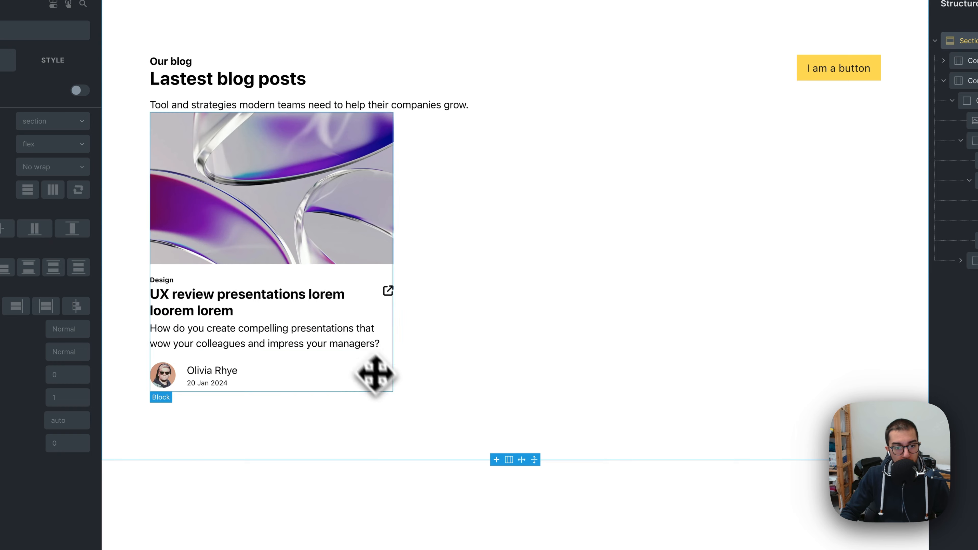
click(350, 315)
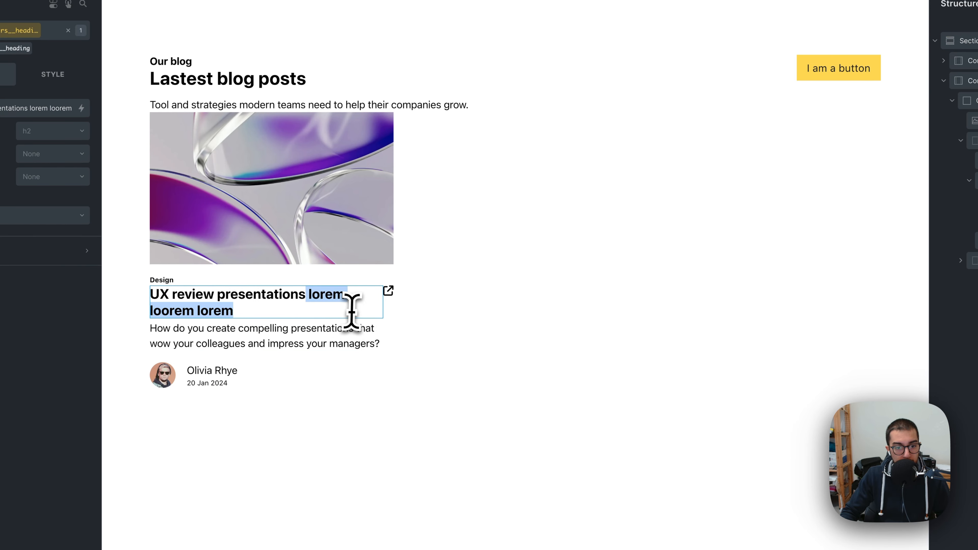
key(BackSpace)
click(430, 330)
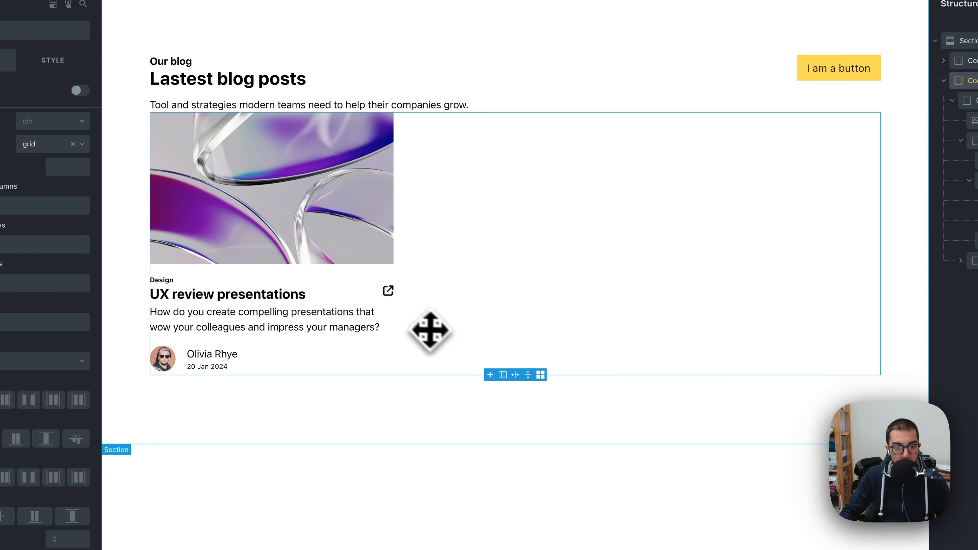
Step: Set the heading wrap div's cross-axis alignment to centre
click(379, 300)
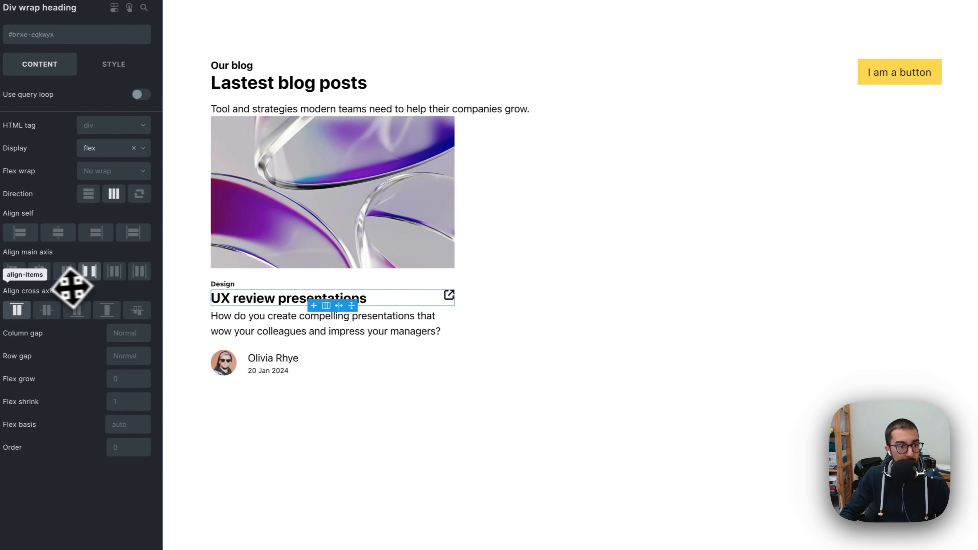
click(47, 310)
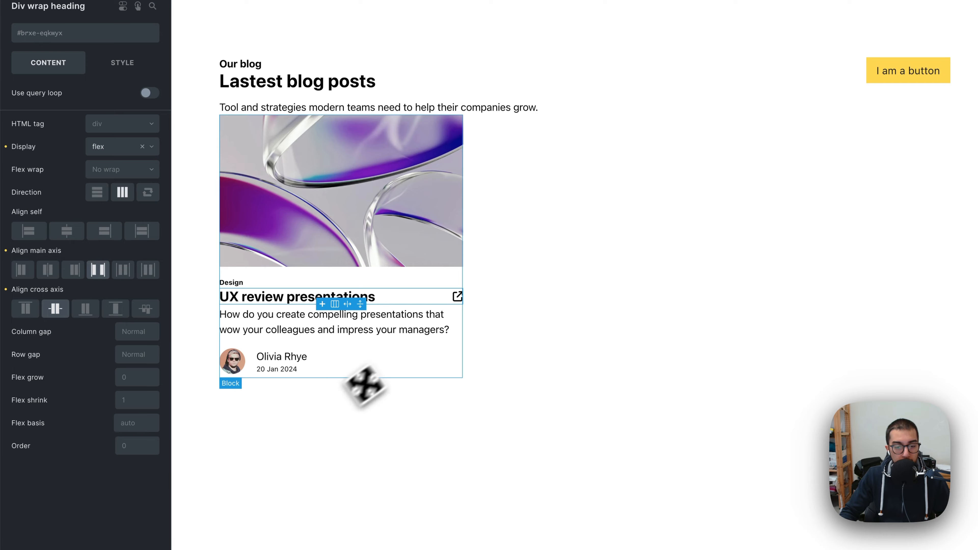
click(379, 297)
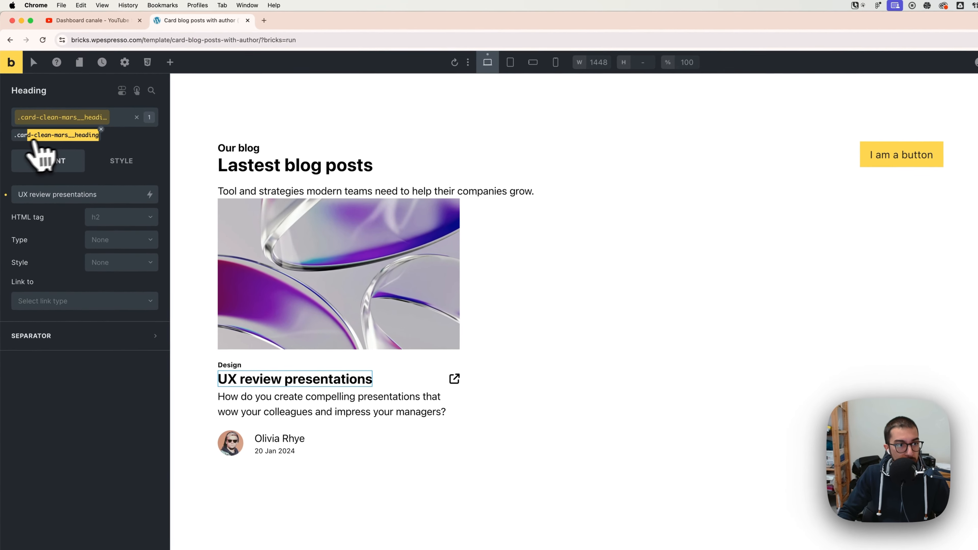
Step: Copy the heading's class name, then switch to Sublime Text and copy the text-ellipsis CSS snippet
drag(32, 142, 17, 140)
right_click(27, 141)
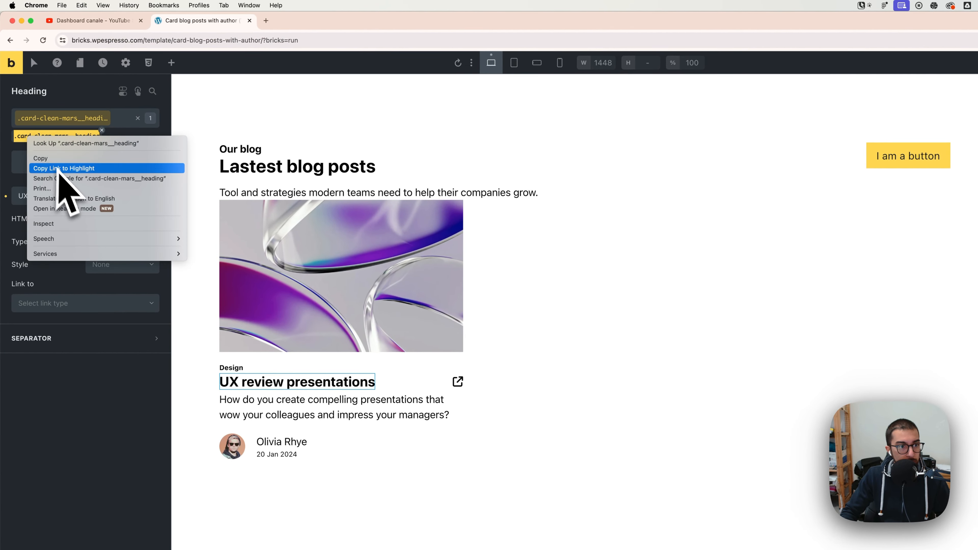
click(54, 158)
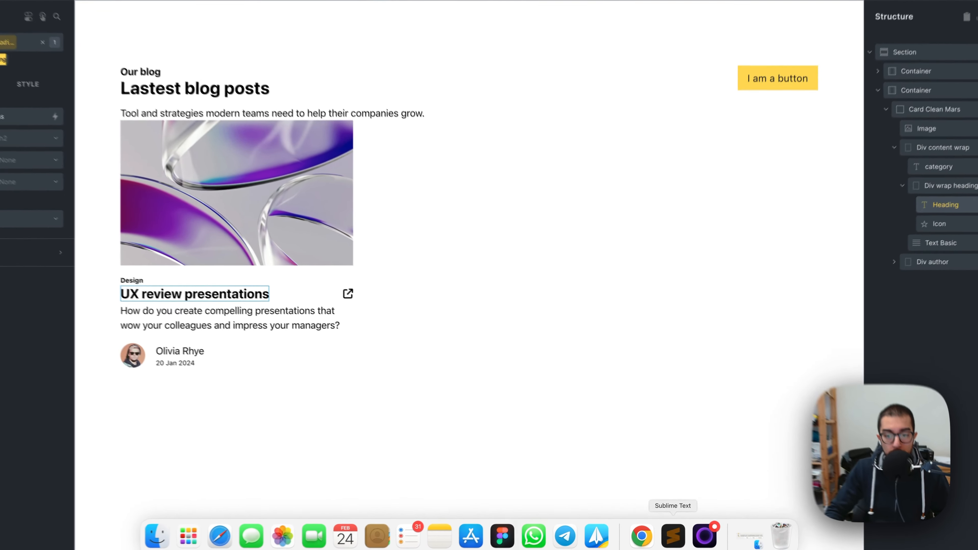
click(670, 531)
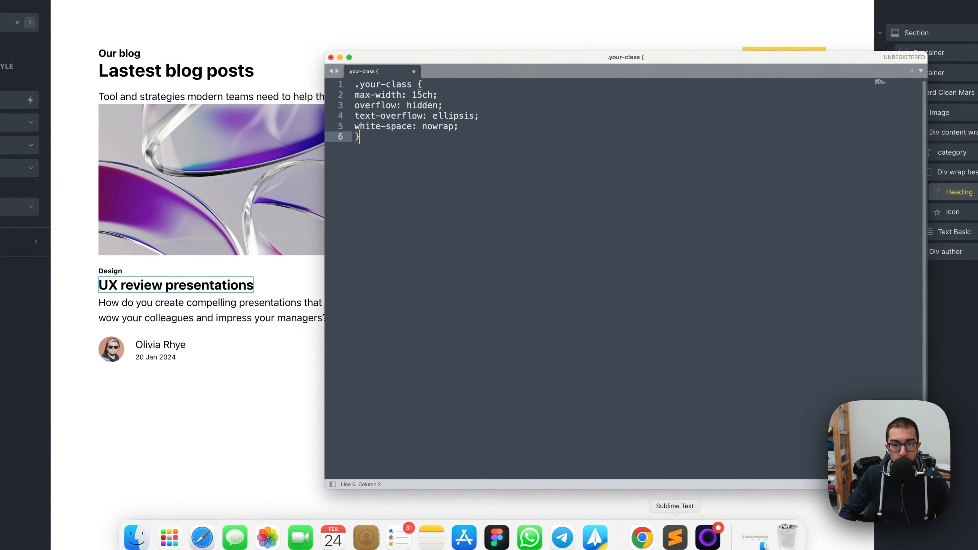
drag(358, 134, 348, 78)
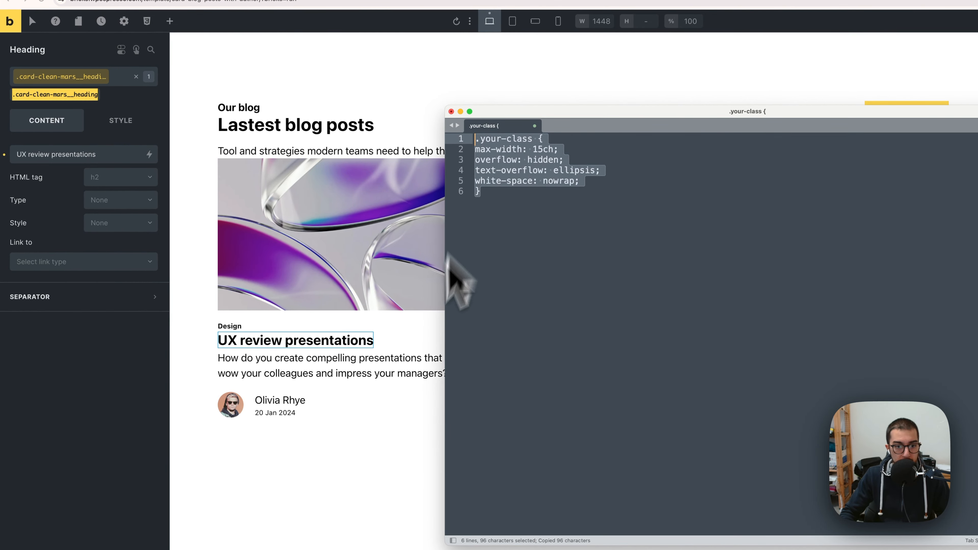
click(407, 373)
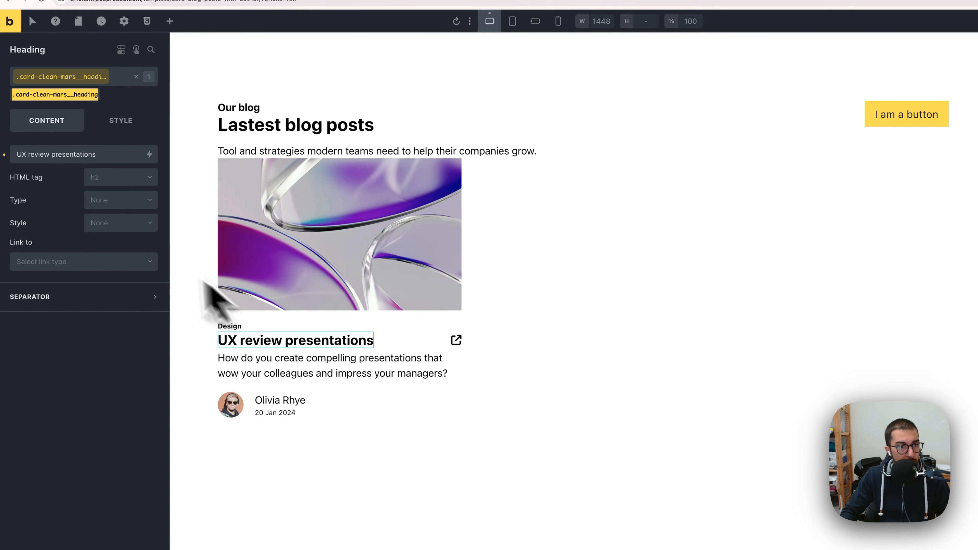
Step: Paste the snippet into the heading's custom CSS: max-width 15ch, overflow hidden, text-overflow ellipsis, white-space nowrap
click(379, 345)
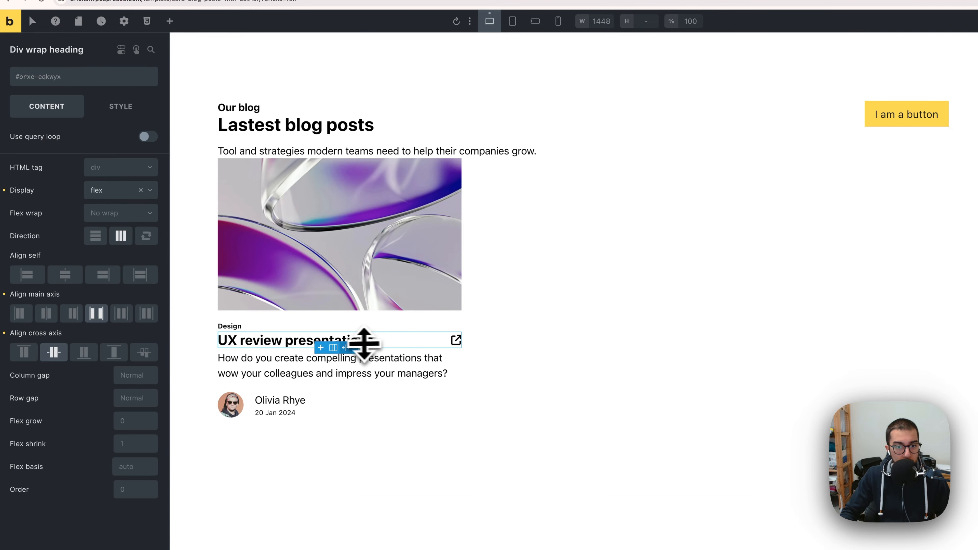
click(368, 342)
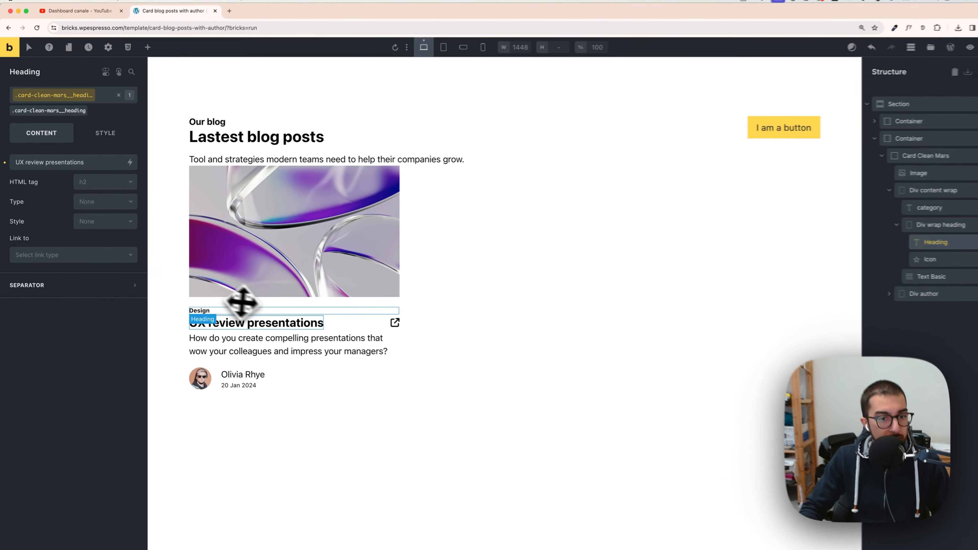
click(93, 141)
scroll(81, 282, down, 10)
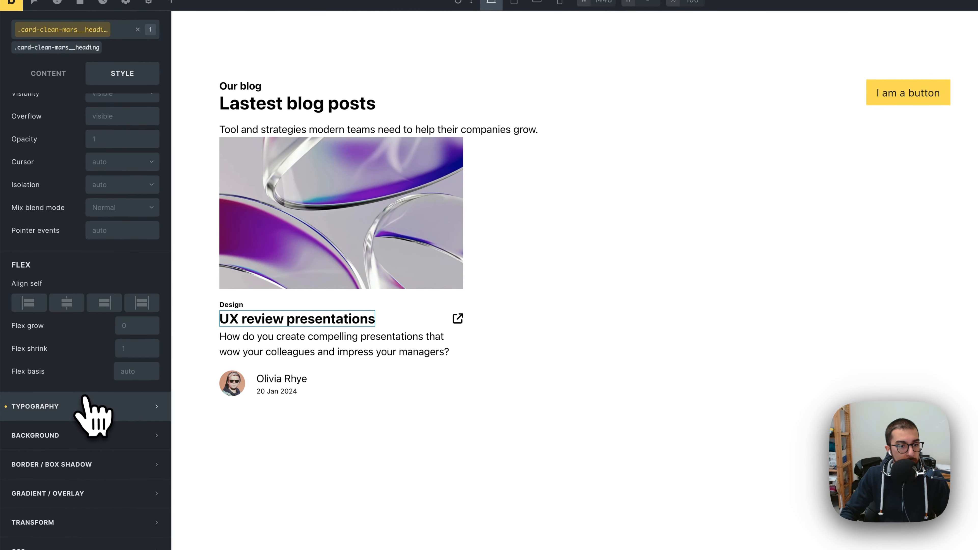
click(92, 545)
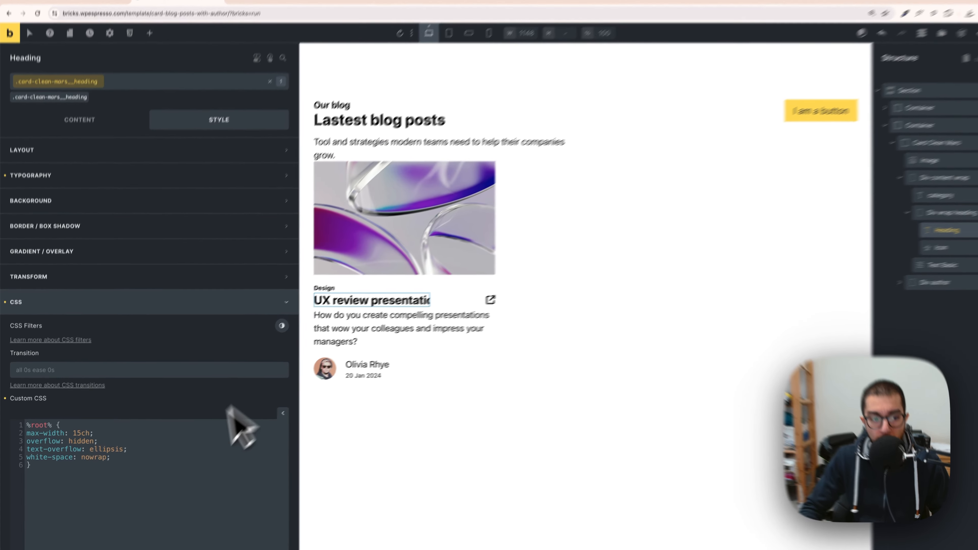
drag(87, 472, 31, 420)
click(97, 457)
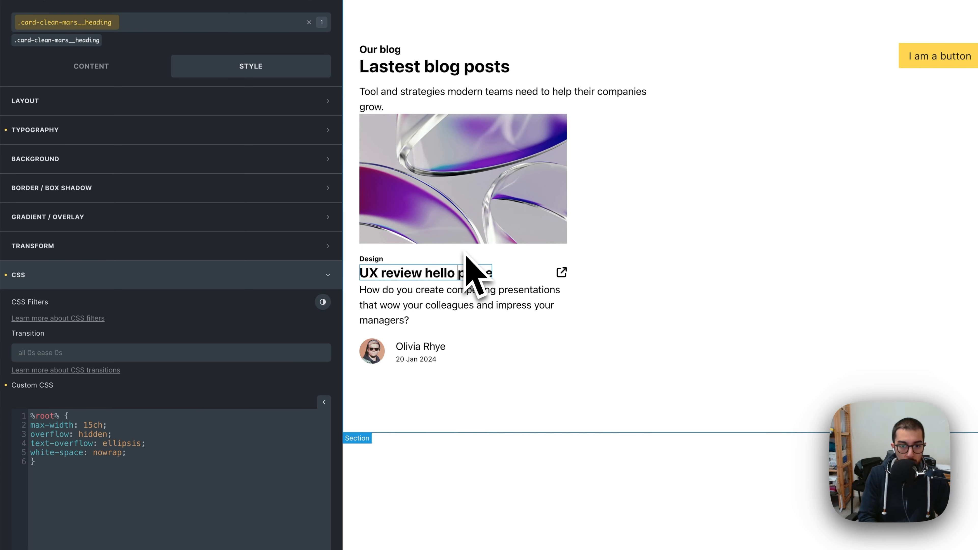
Step: Delete the ellipsis rules from the heading's custom CSS
click(515, 303)
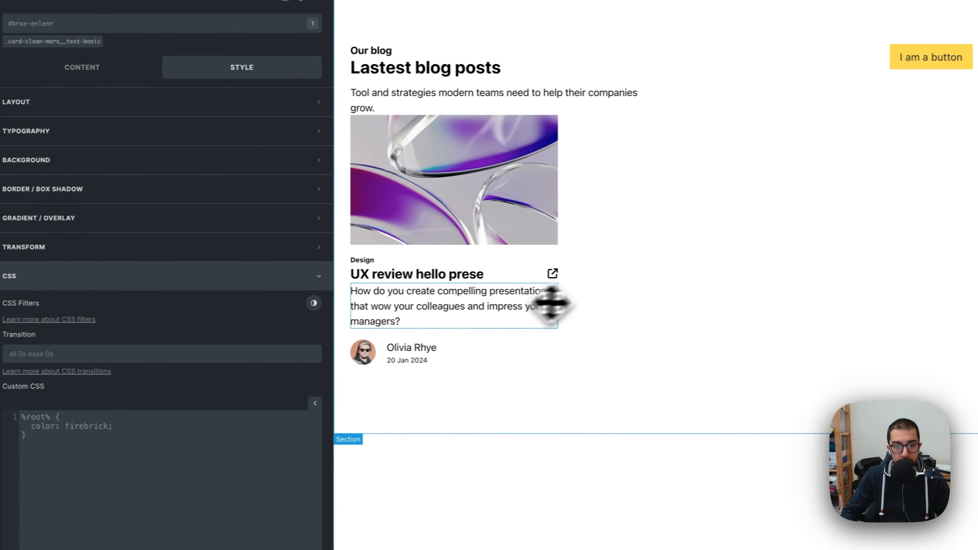
click(491, 275)
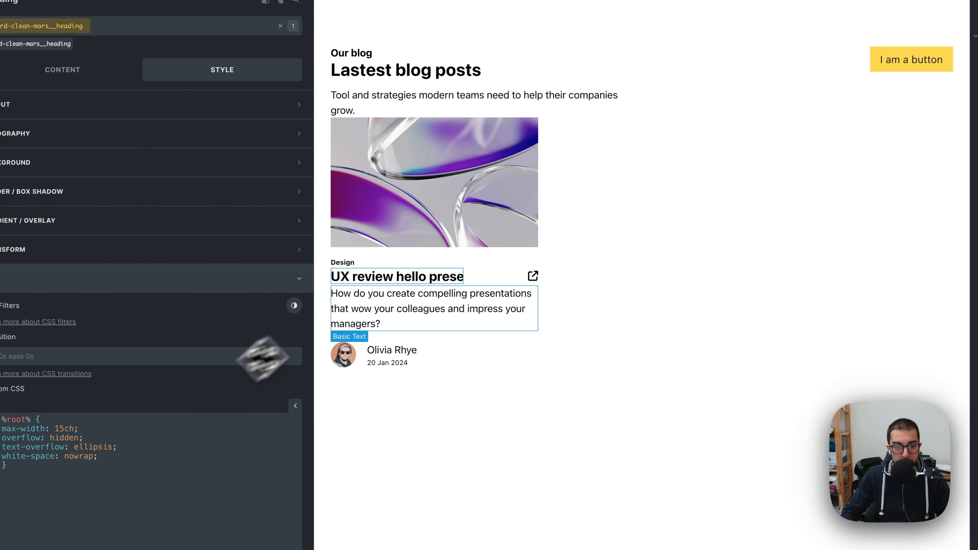
drag(7, 465, 0, 413)
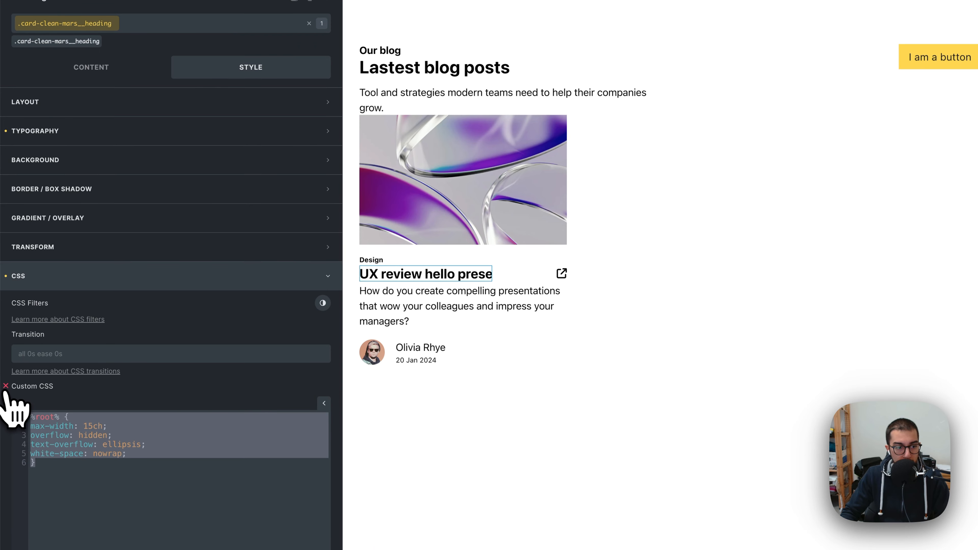
key(BackSpace)
Step: Delete the word hello from the card heading so it reads UX review presentations
click(34, 274)
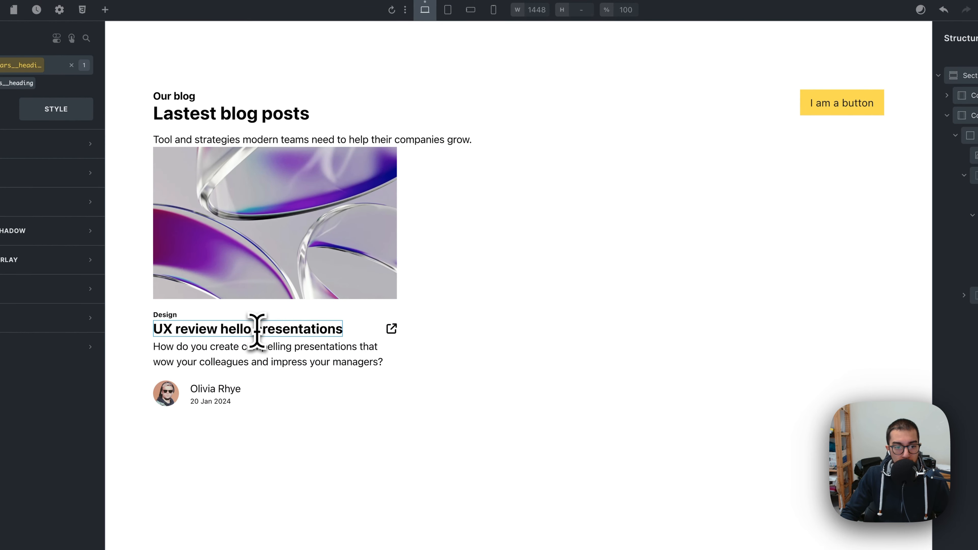
key(BackSpace)
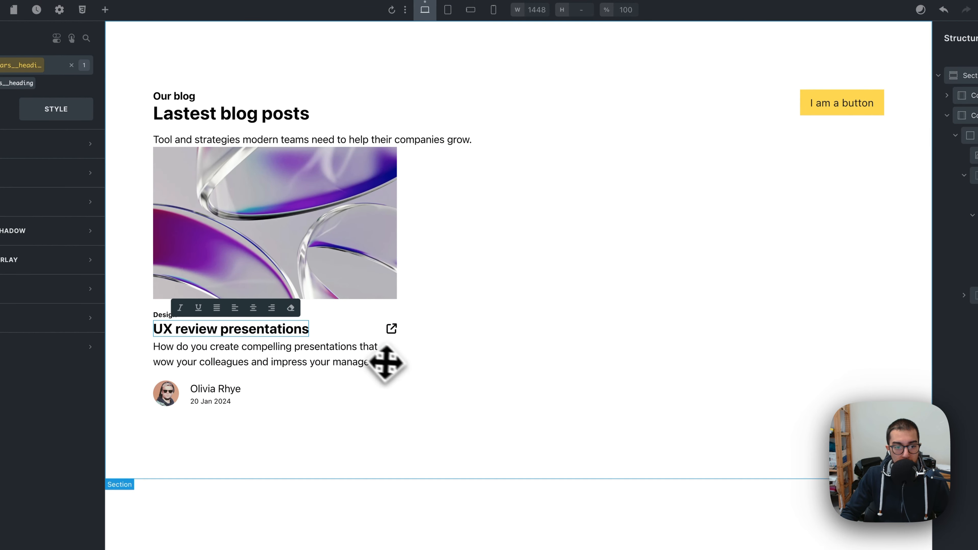
click(404, 370)
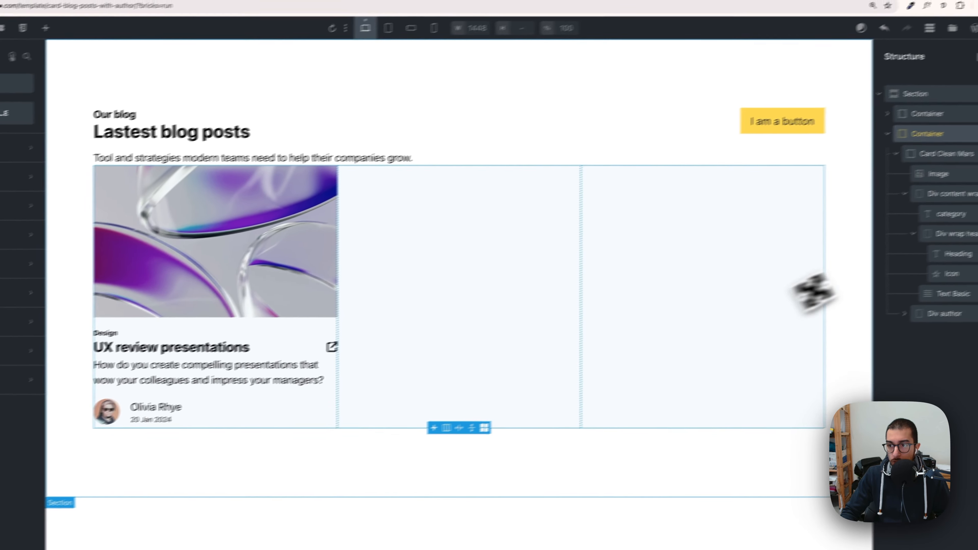
Step: Preview the card across the tablet and mobile breakpoints, then return to desktop
click(882, 170)
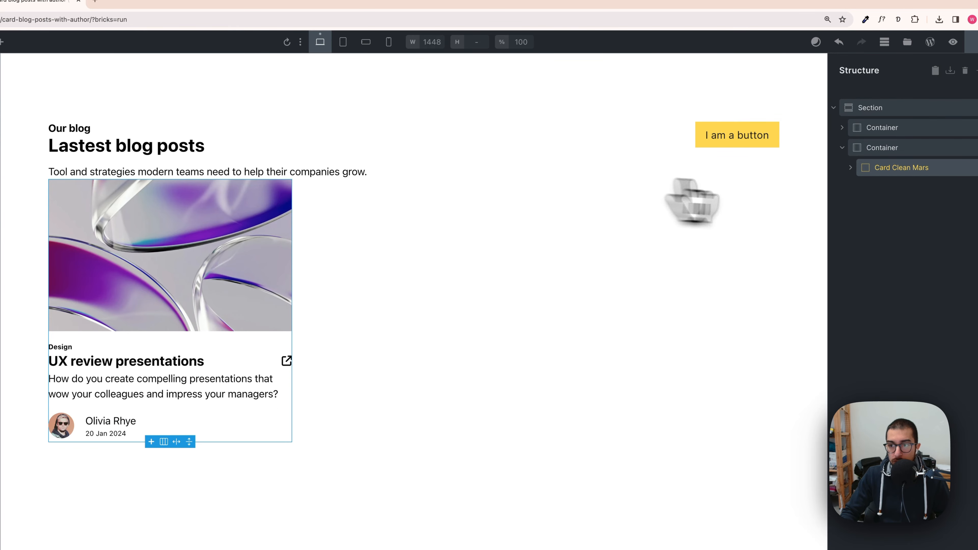
click(415, 40)
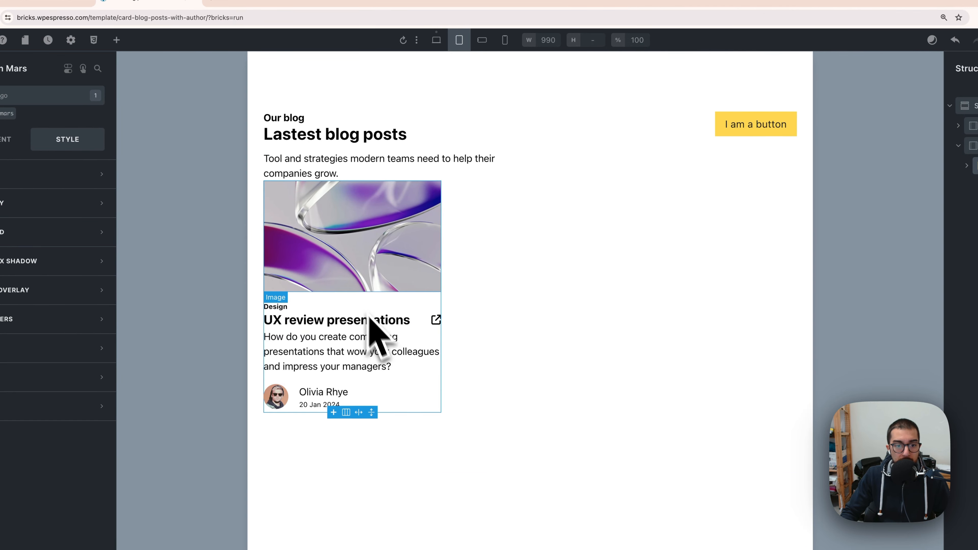
click(483, 41)
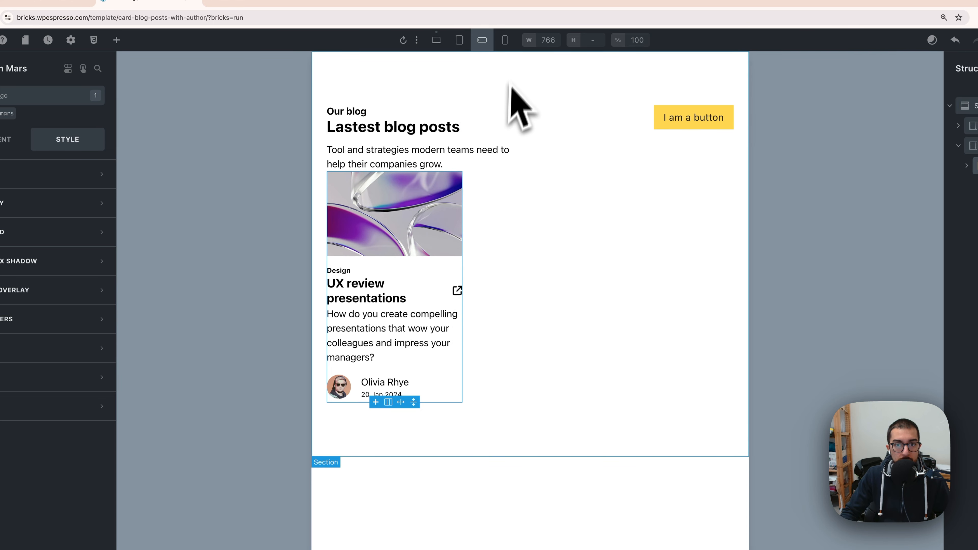
click(505, 40)
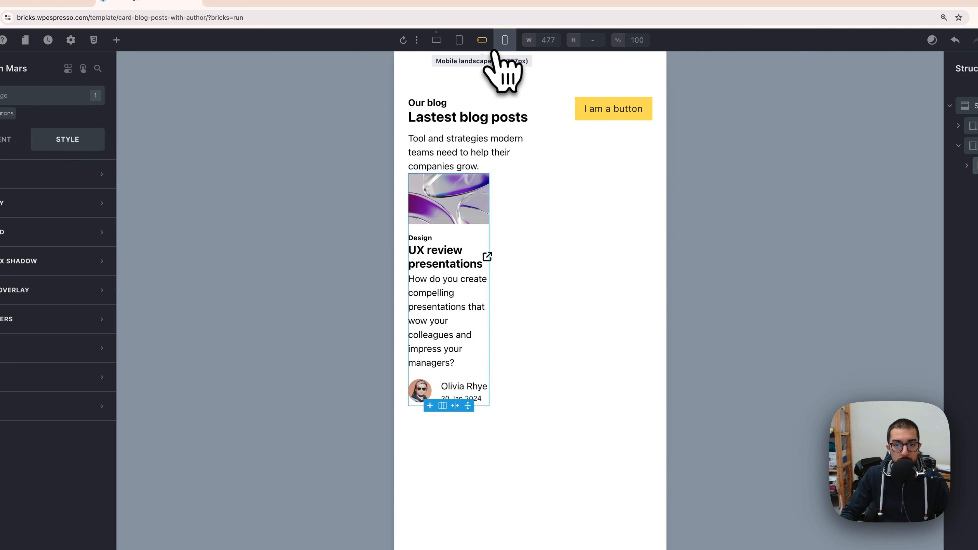
click(484, 42)
click(467, 45)
click(444, 45)
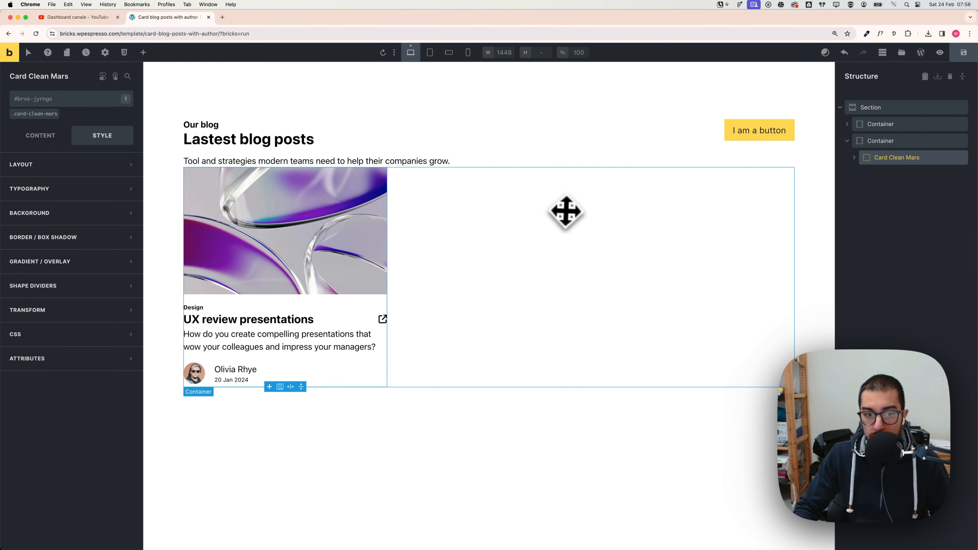
Step: Set the section's gap to the Automatic.css space L value
click(873, 111)
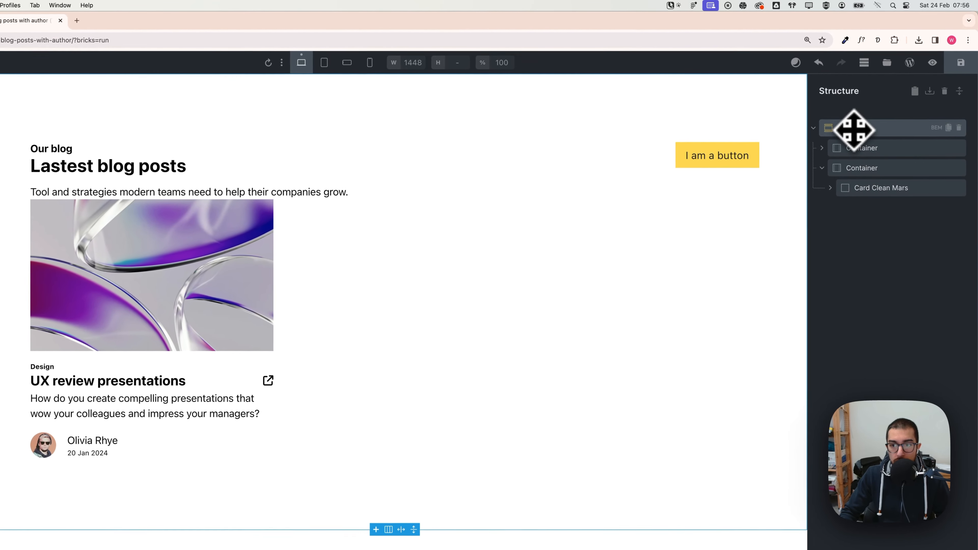
click(827, 169)
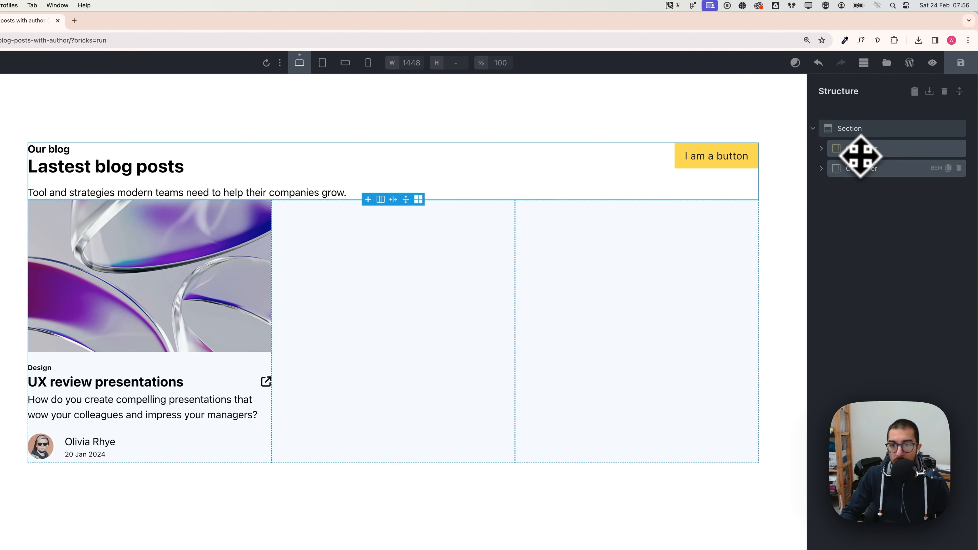
click(869, 130)
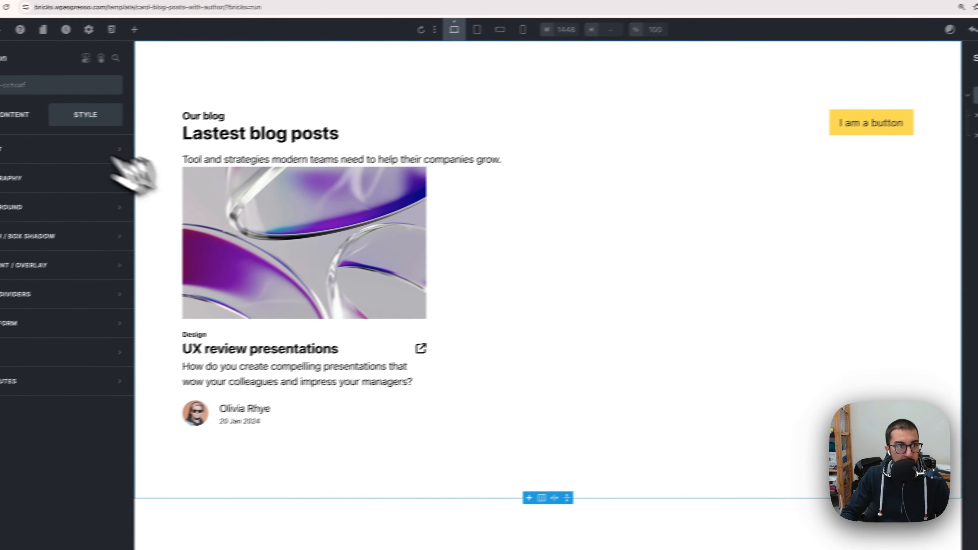
click(58, 109)
right_click(139, 399)
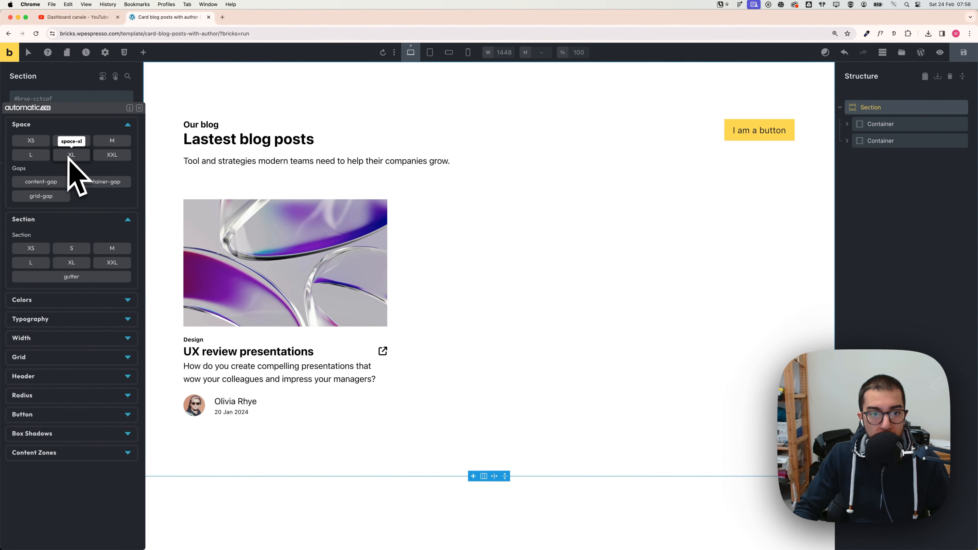
click(35, 155)
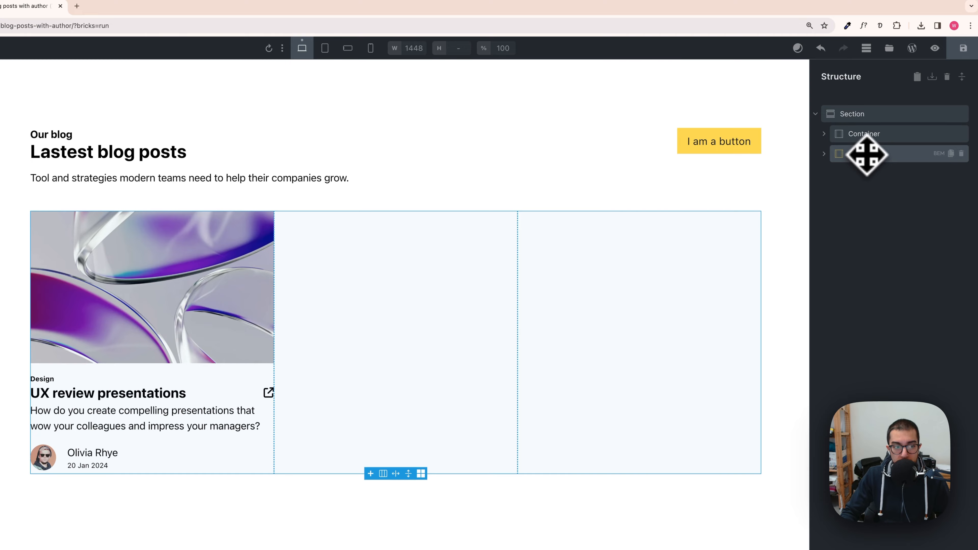
Step: Set the card grid container's gap to var(--space-xxl) using the Automatic.css space XXL value
click(867, 154)
click(126, 210)
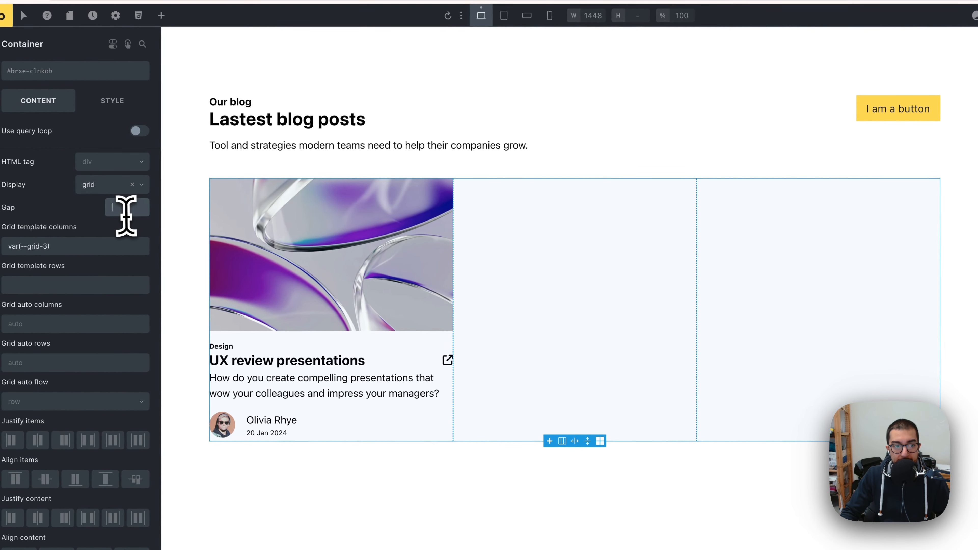
right_click(122, 210)
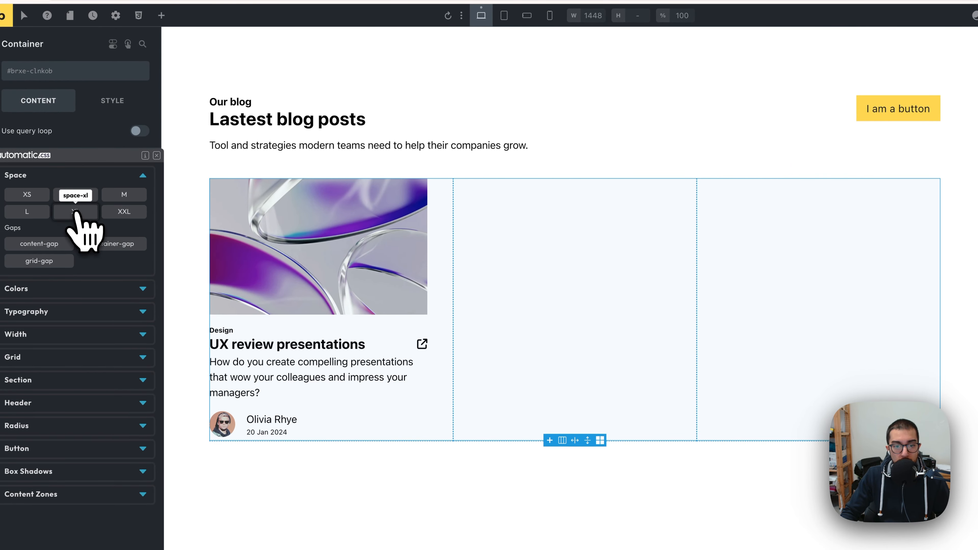
click(119, 213)
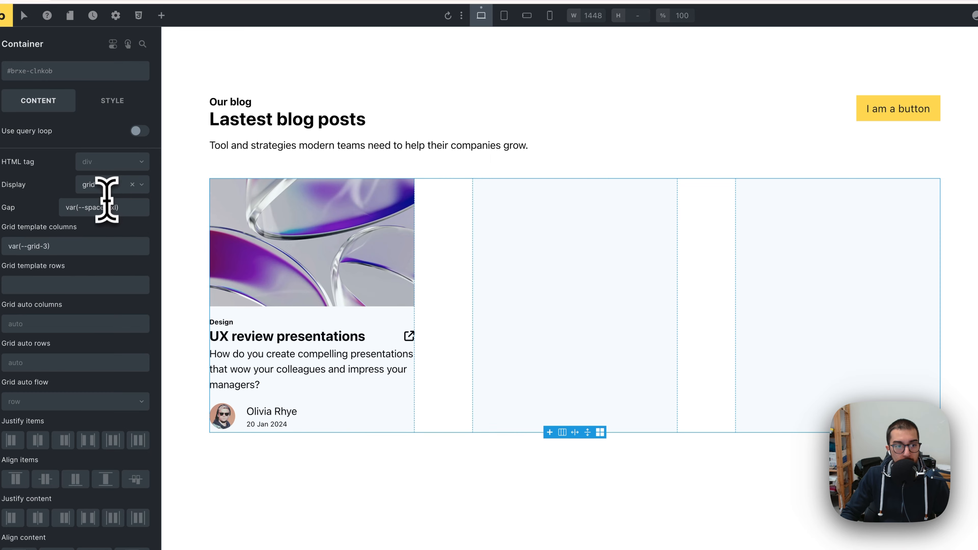
Step: Set the card grid container's gap to the Automatic.css space XL value
right_click(111, 207)
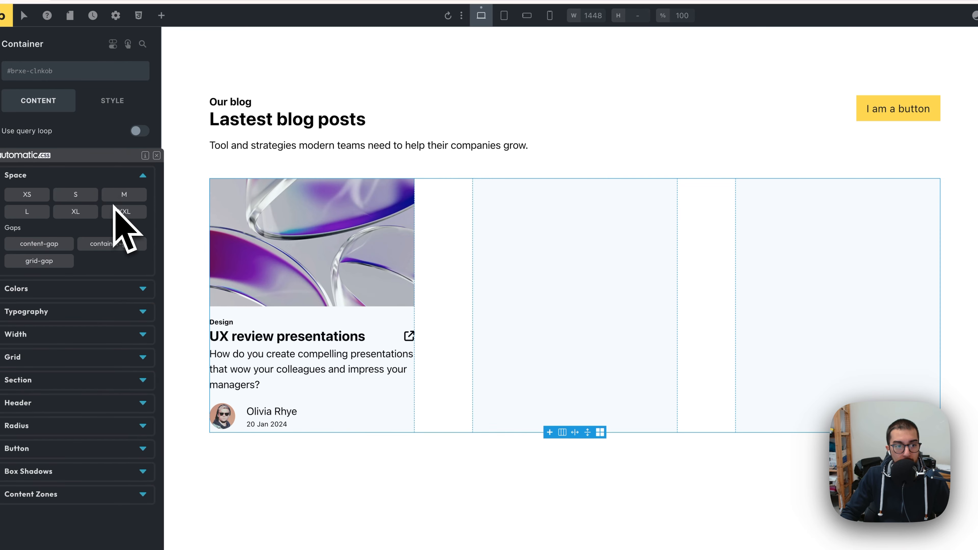
click(75, 211)
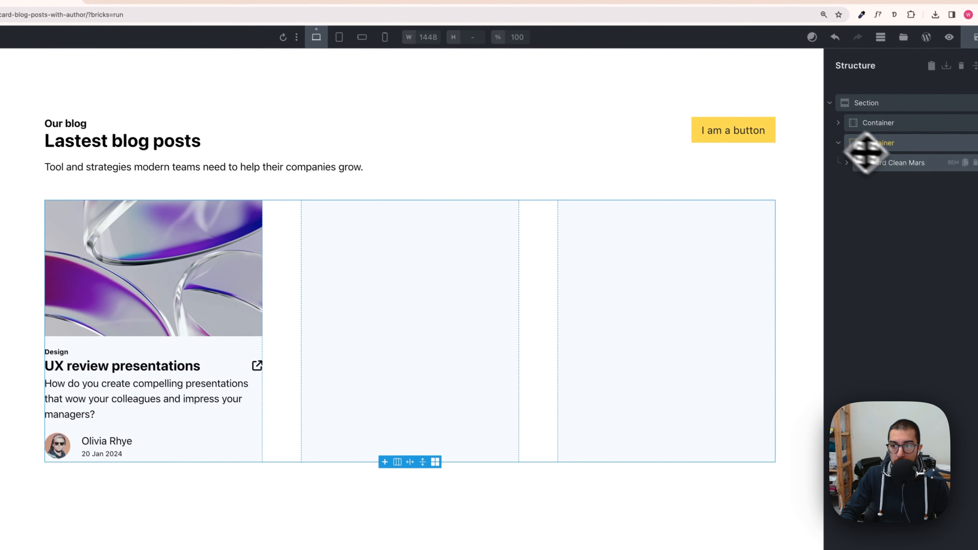
Step: Duplicate the blog card twice inside the card grid container to make three cards
click(930, 167)
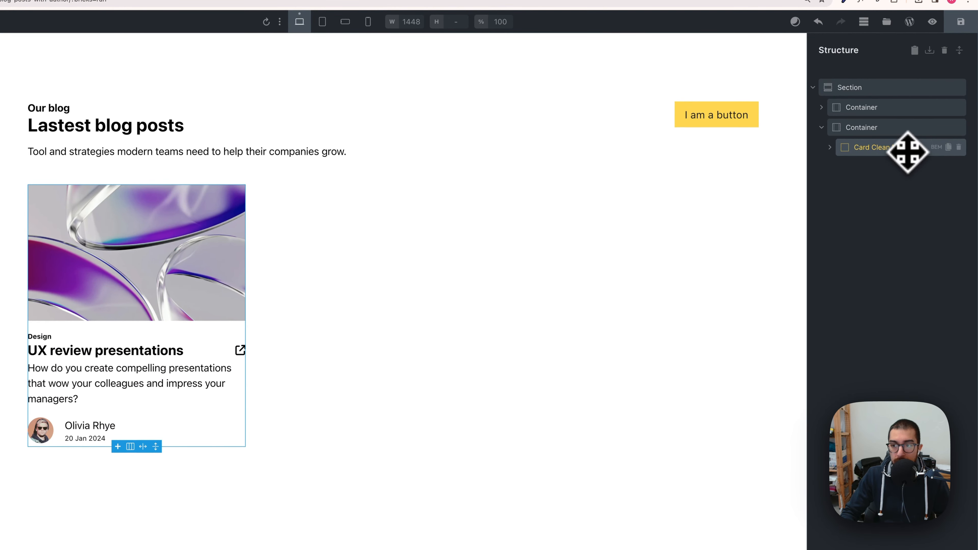
click(948, 147)
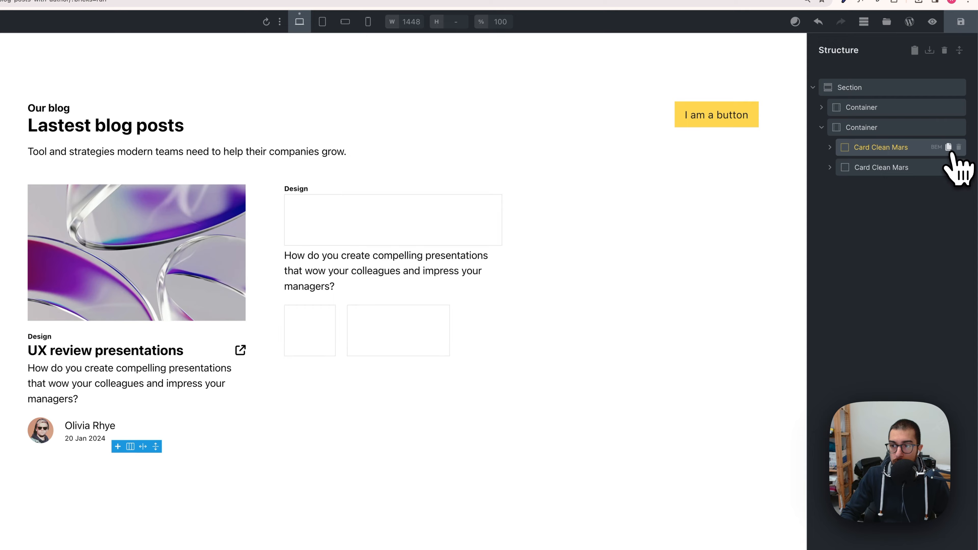
click(948, 147)
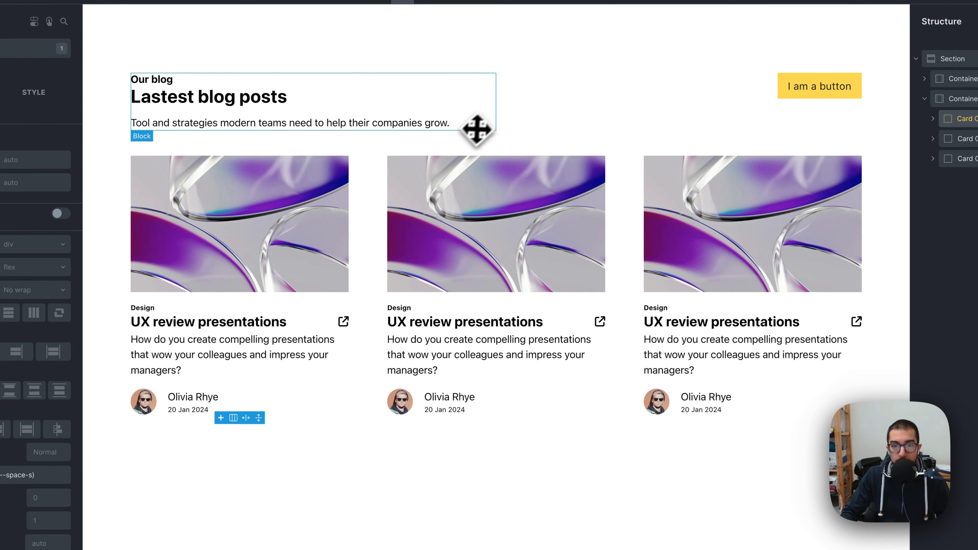
Step: Compare the builder's blog cards layout against the blog section of the Figma design
click(478, 126)
click(513, 120)
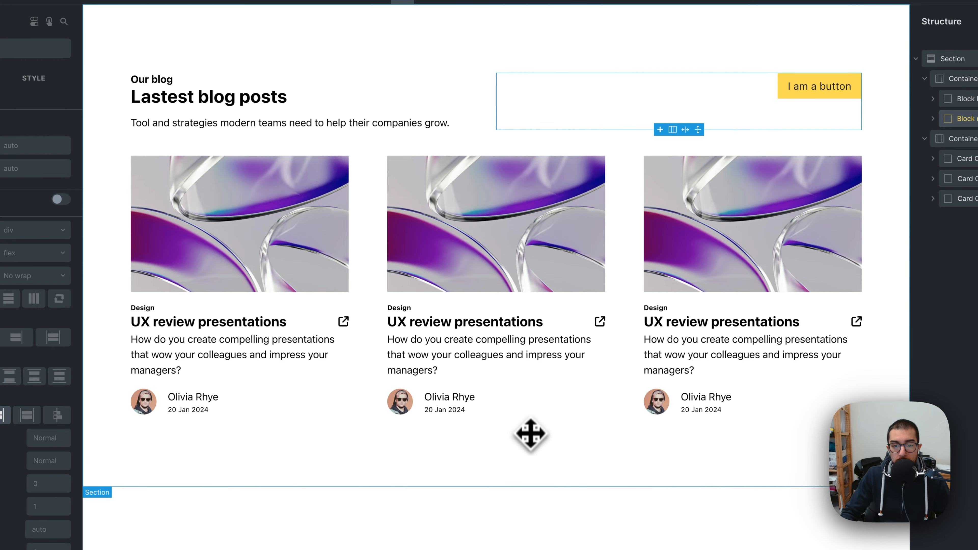
click(555, 501)
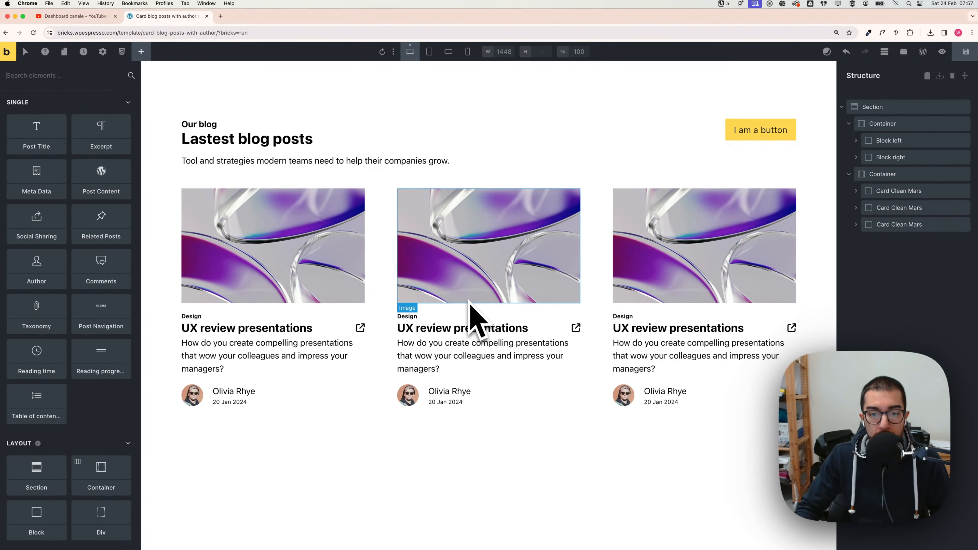
key(super+Tab)
click(467, 277)
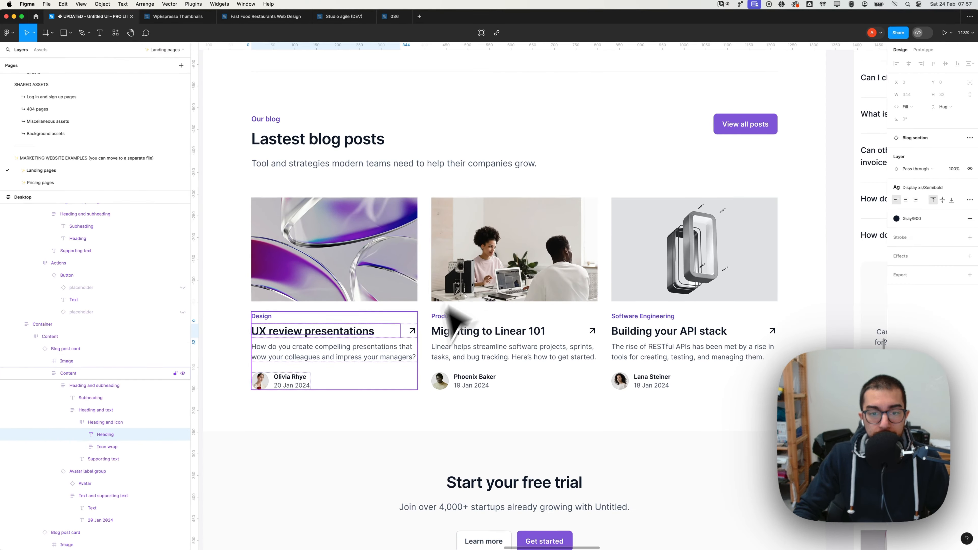
scroll(321, 267, down, 5)
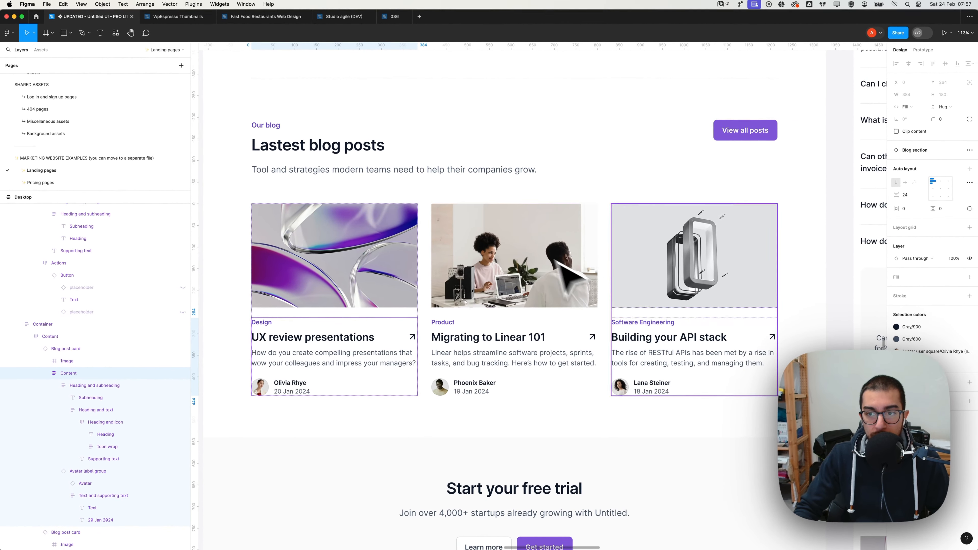
key(super+Tab)
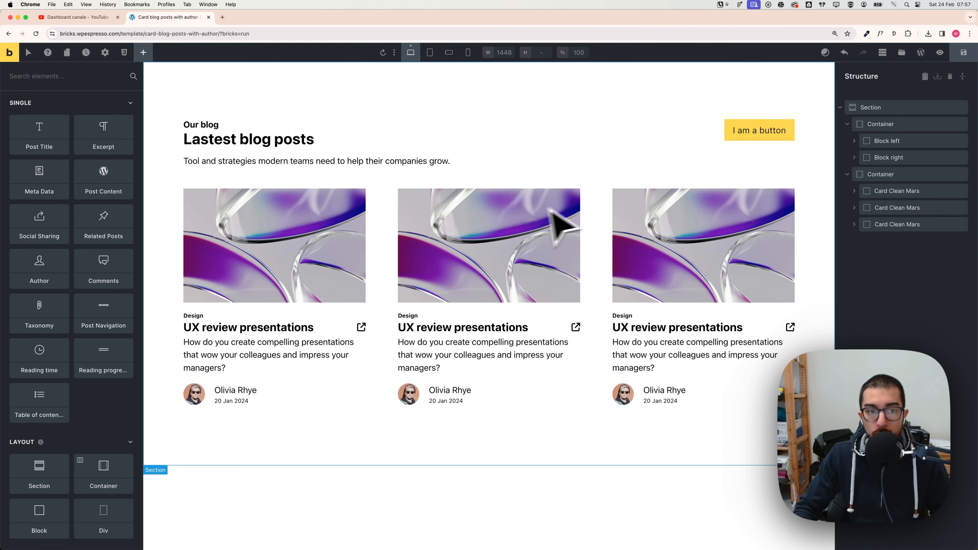
mouse_move(858, 112)
mouse_down()
mouse_move(848, 106)
mouse_move(870, 111)
mouse_up()
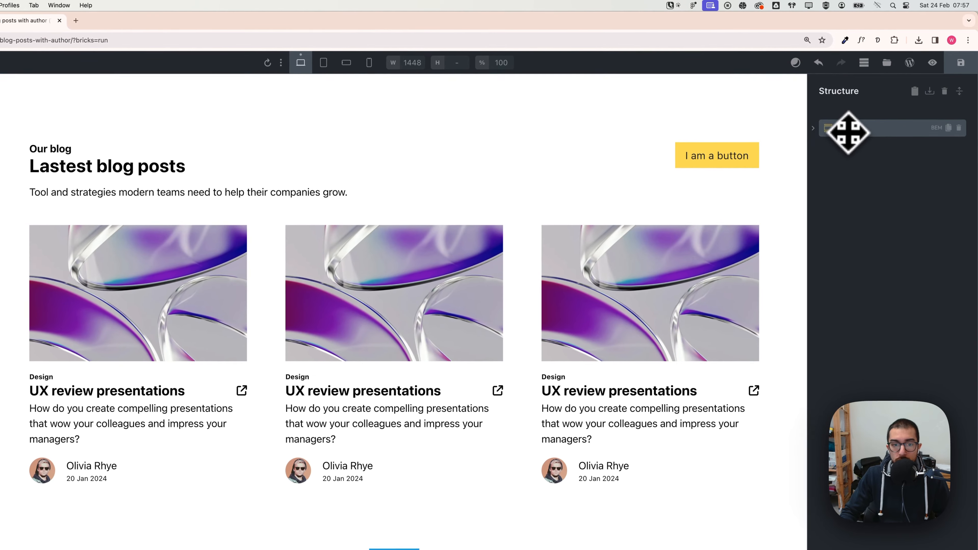
click(893, 133)
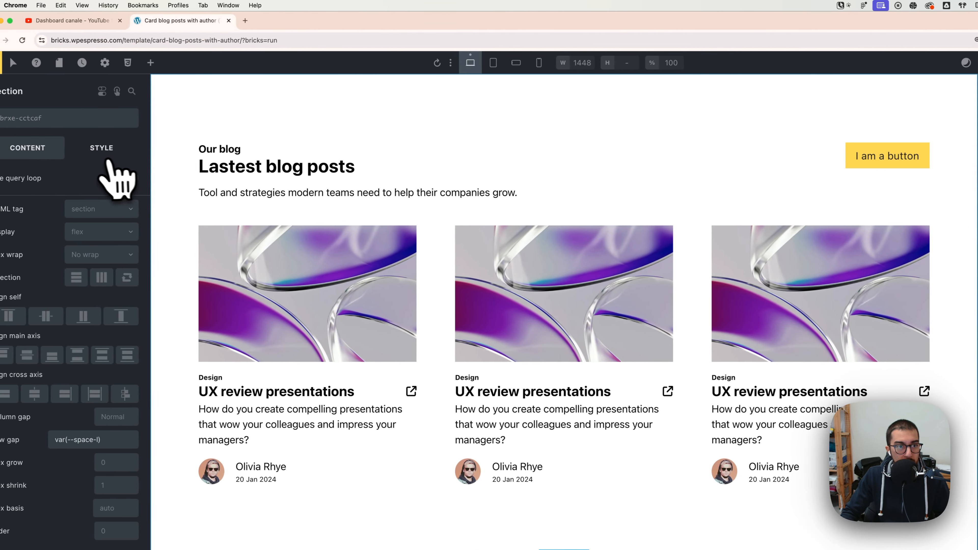
click(109, 157)
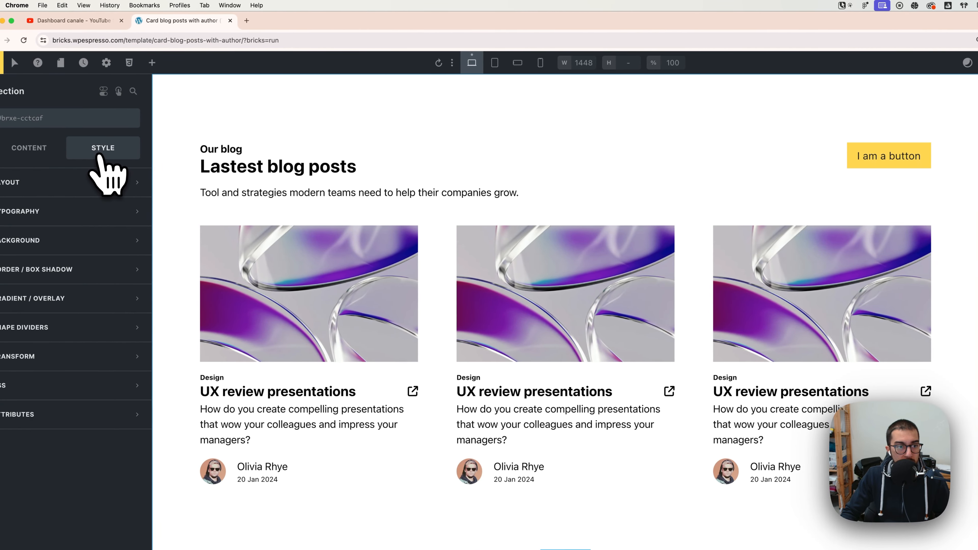
click(58, 183)
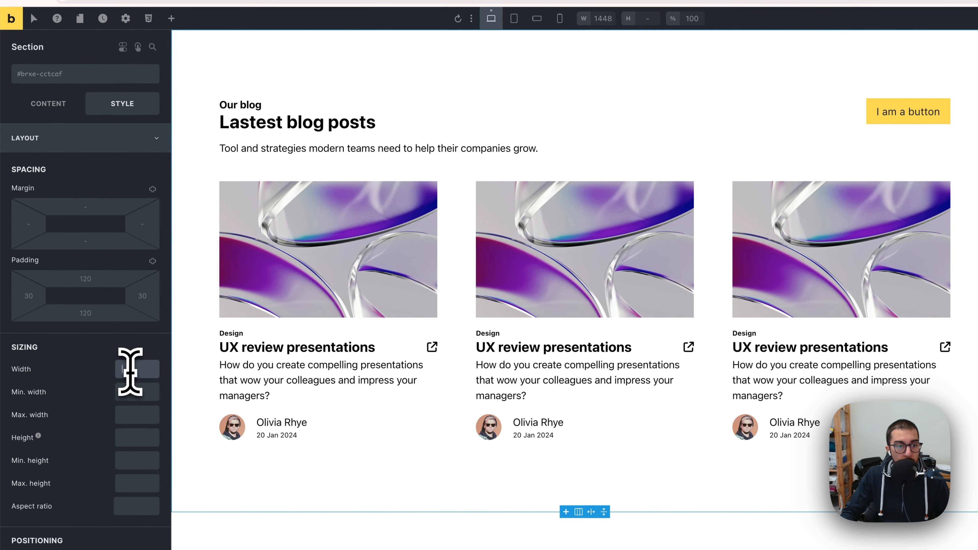
right_click(131, 369)
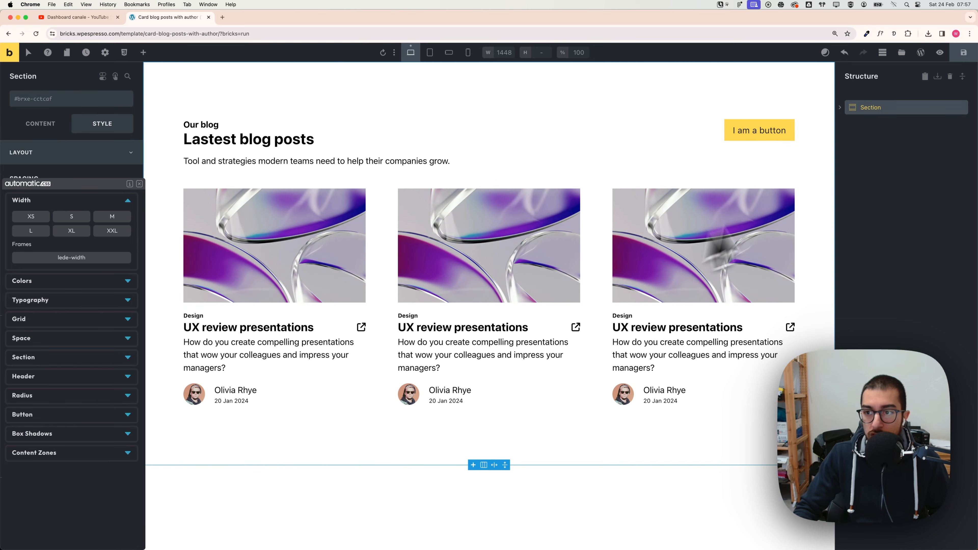
click(839, 107)
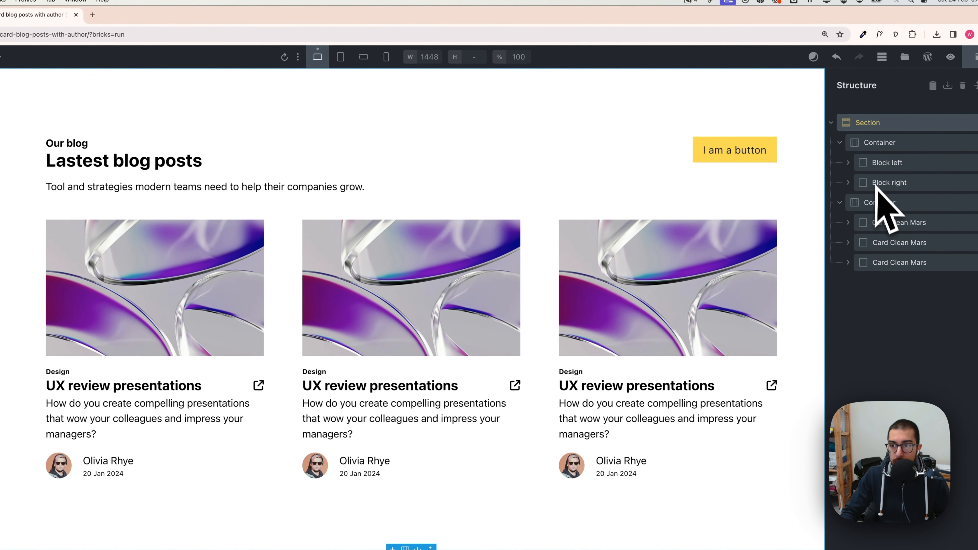
Step: Set the card grid container's gap to the Automatic.css space M value
click(847, 145)
click(850, 162)
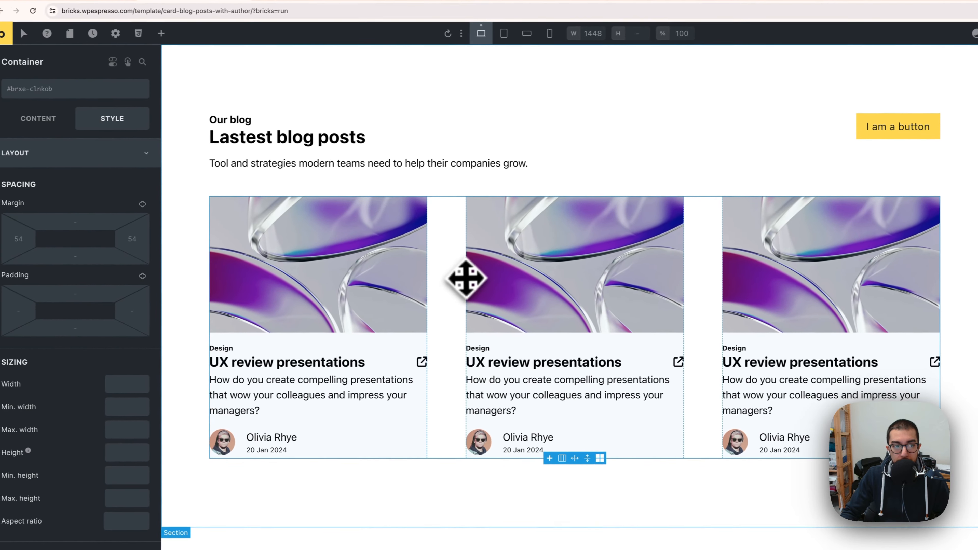
click(57, 122)
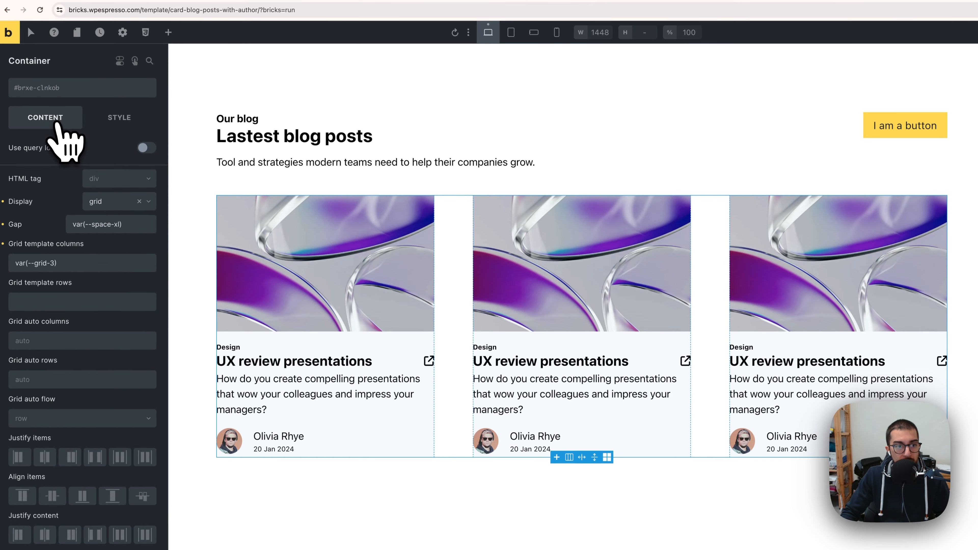
right_click(108, 227)
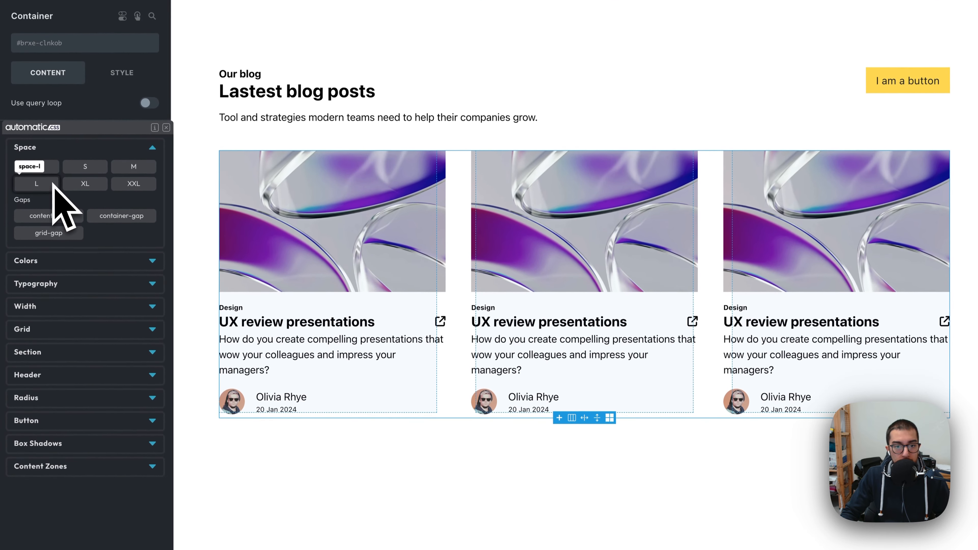
click(135, 167)
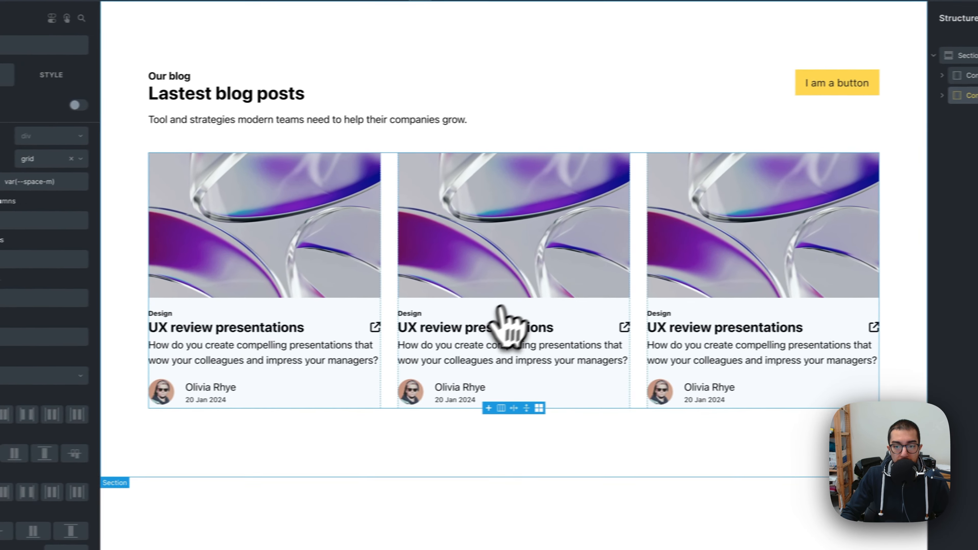
Step: Preview the three-card grid across the tablet and mobile breakpoints
click(614, 498)
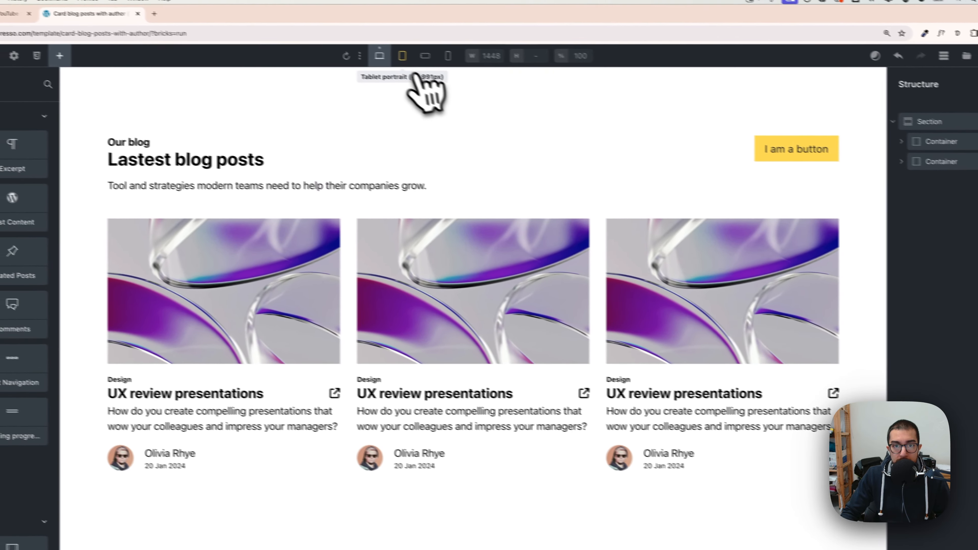
click(338, 42)
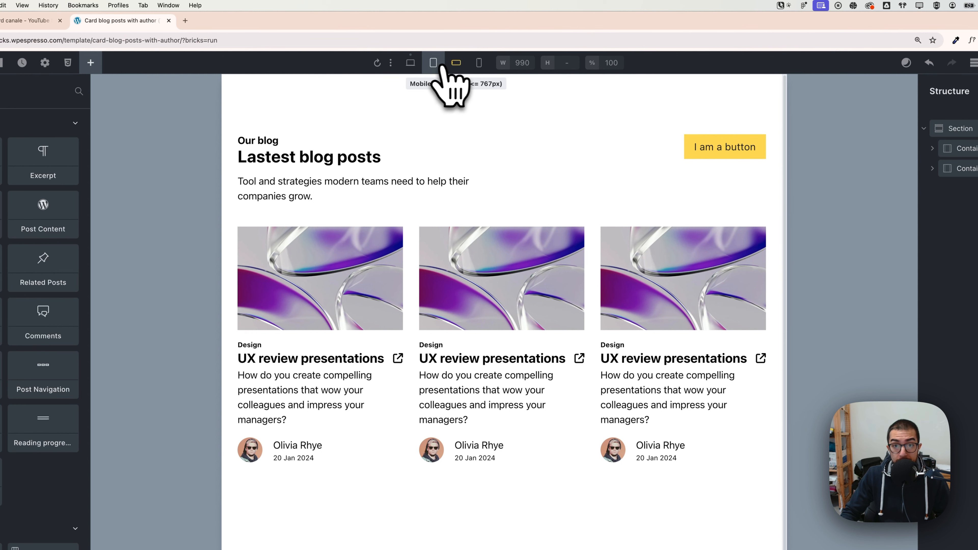
click(456, 64)
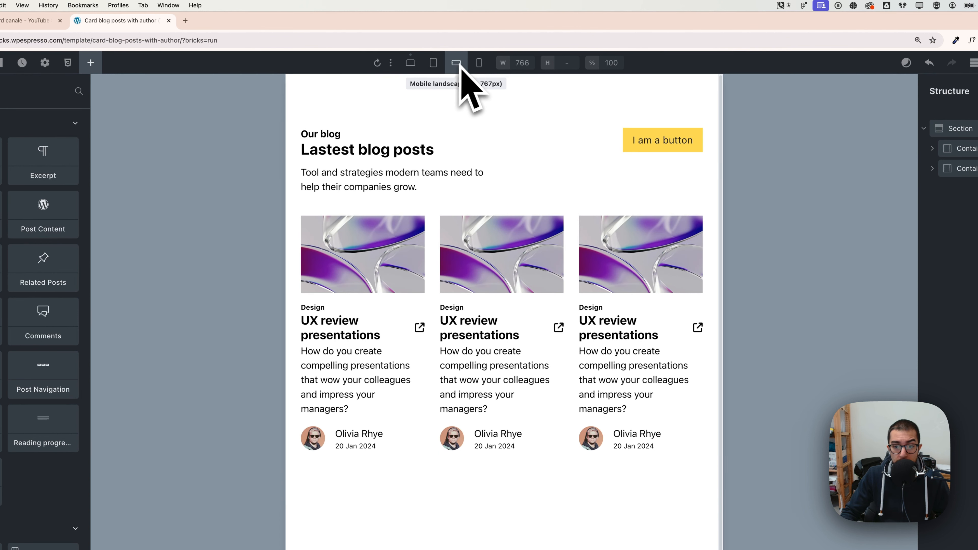
click(480, 63)
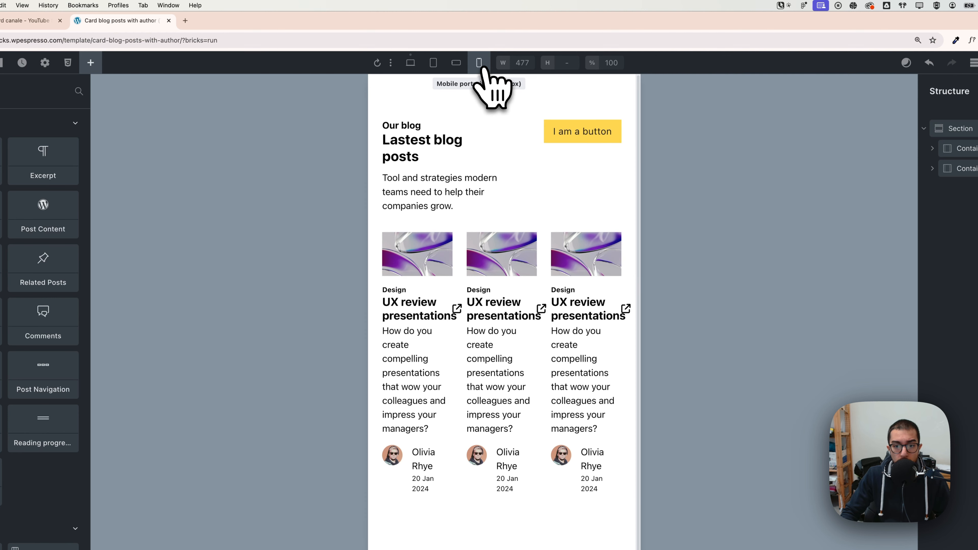
click(456, 64)
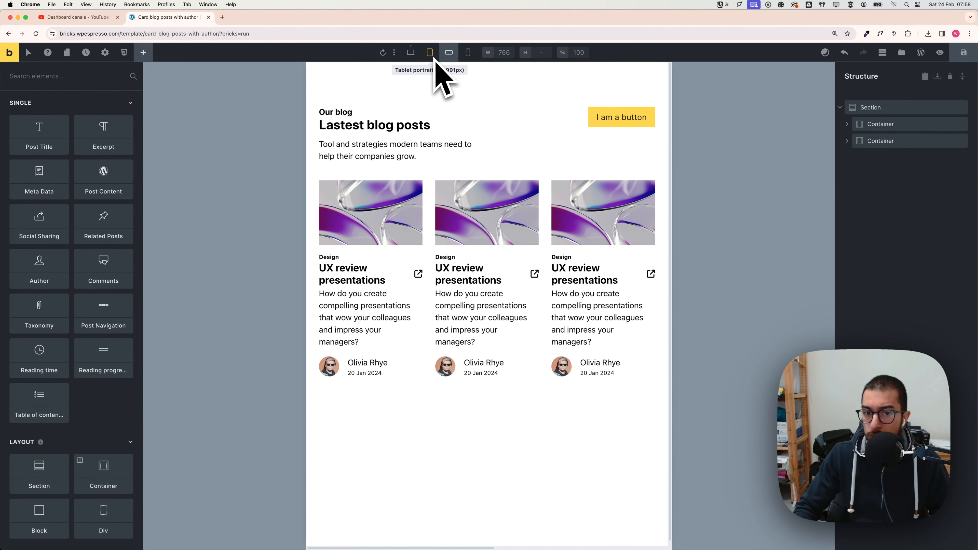
click(431, 56)
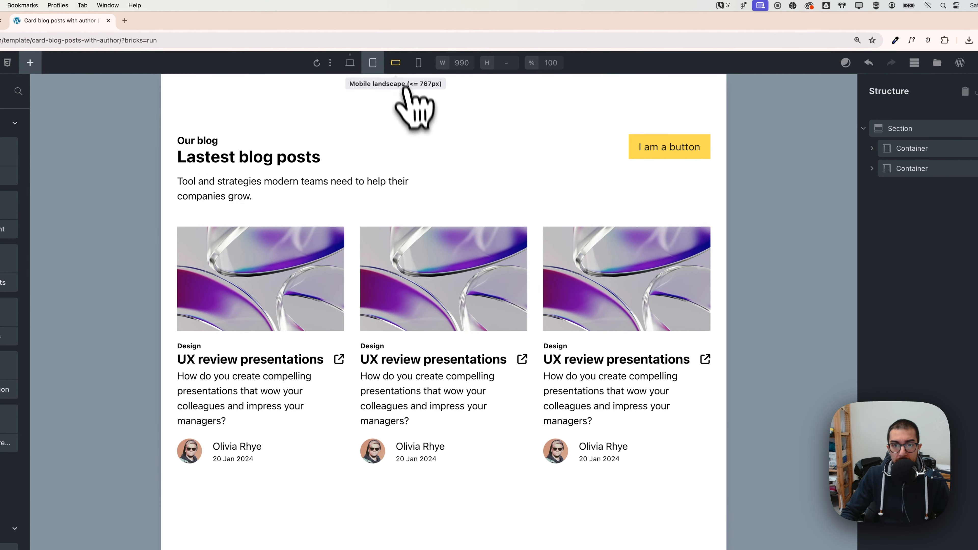
click(396, 63)
click(418, 63)
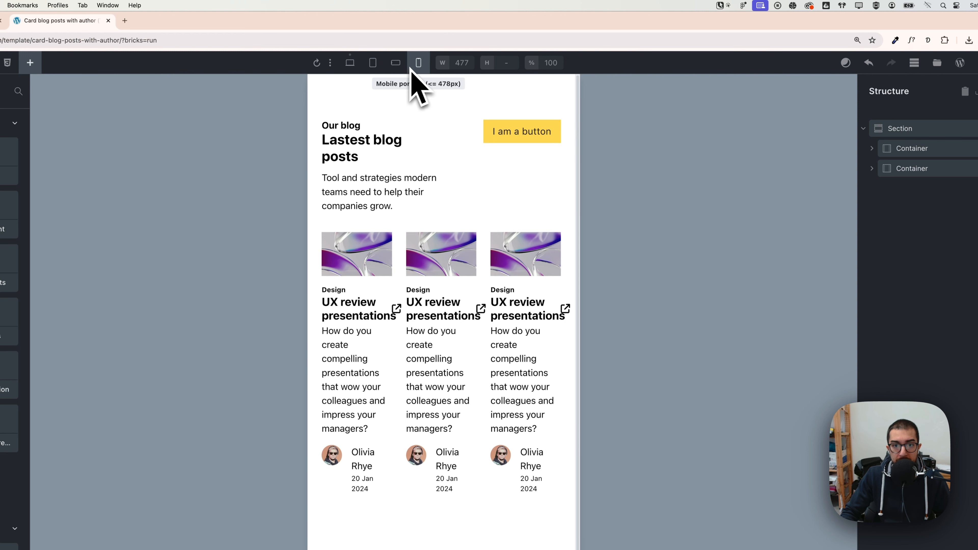
Step: At the mobile landscape breakpoint, set the card grid's template columns to the Automatic.css grid-2 value
click(402, 66)
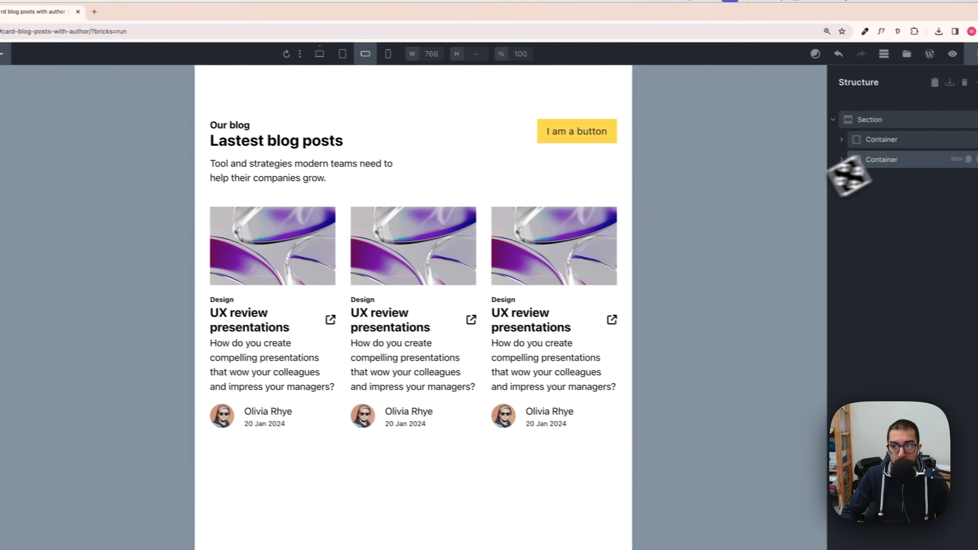
click(927, 173)
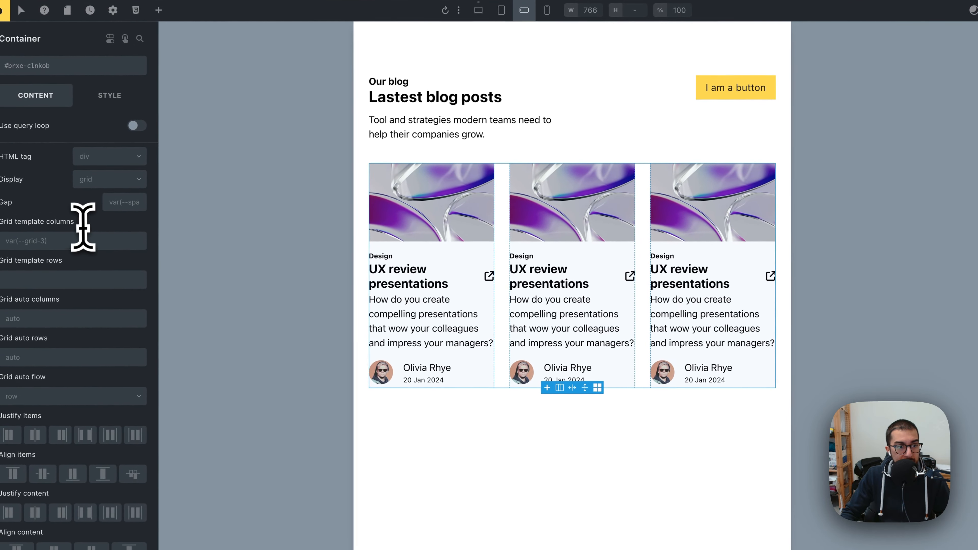
right_click(72, 241)
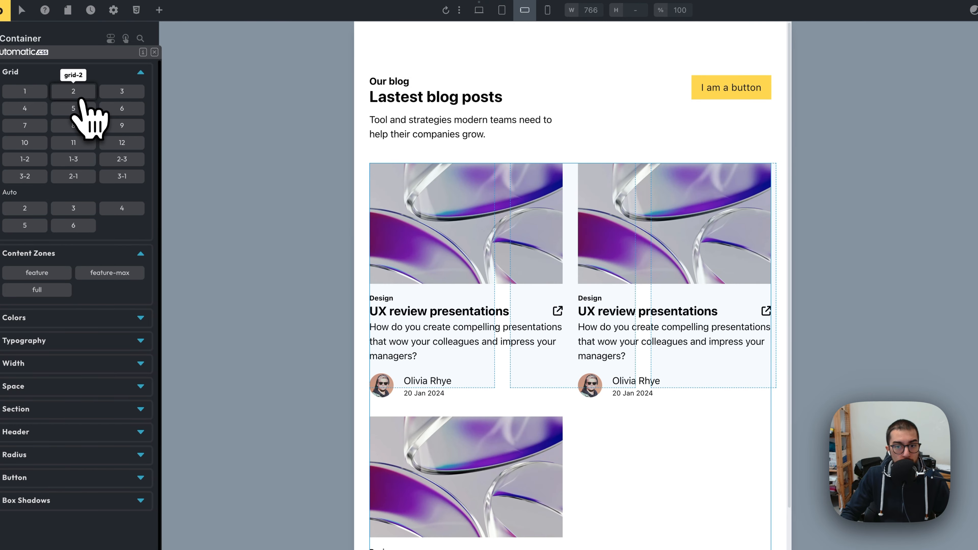
click(79, 96)
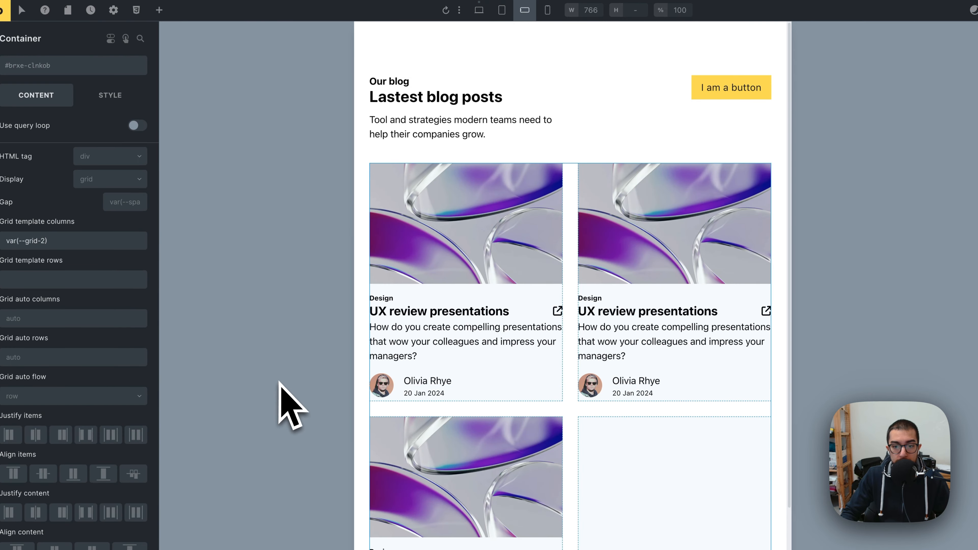
scroll(437, 400, down, 3)
scroll(472, 460, up, 3)
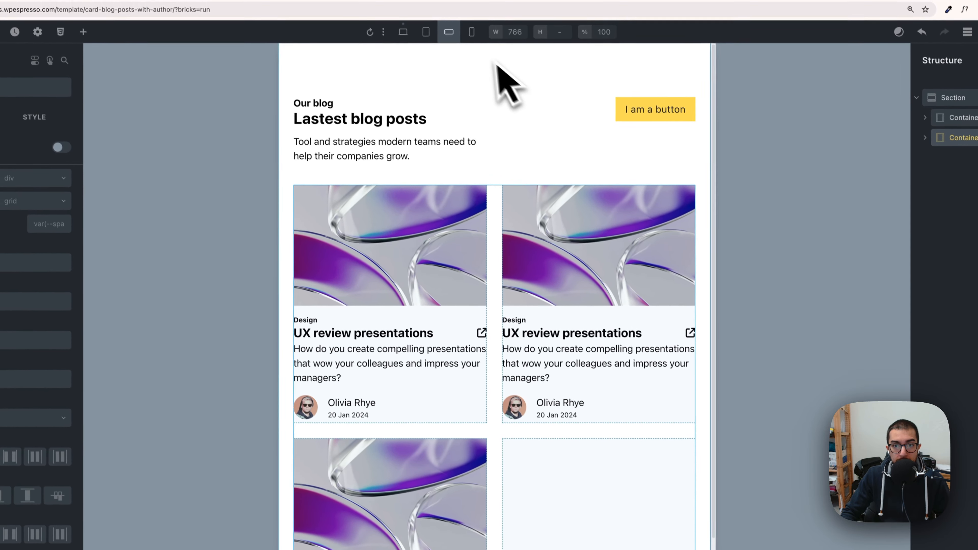
Step: At the mobile portrait breakpoint, set the card grid's template columns to the Automatic.css grid-1 value
click(476, 33)
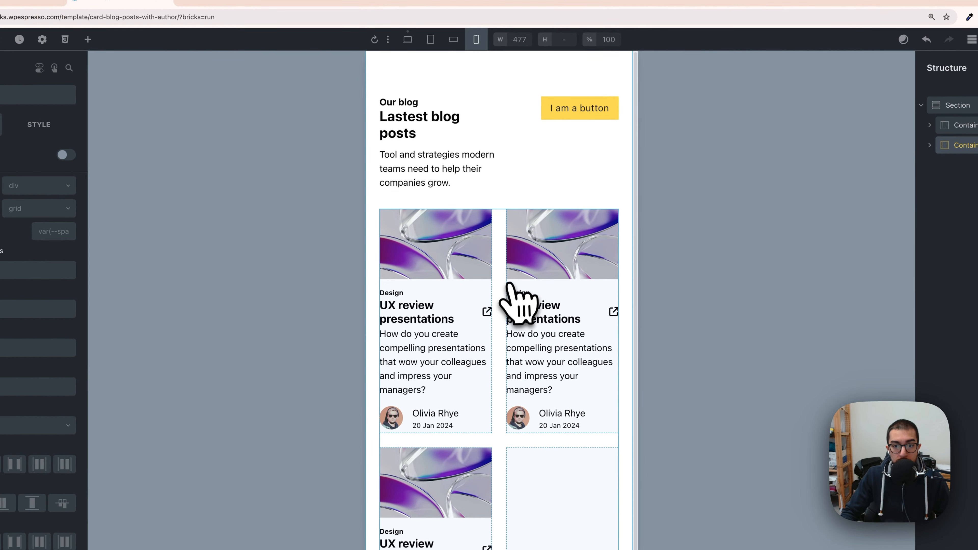
right_click(11, 270)
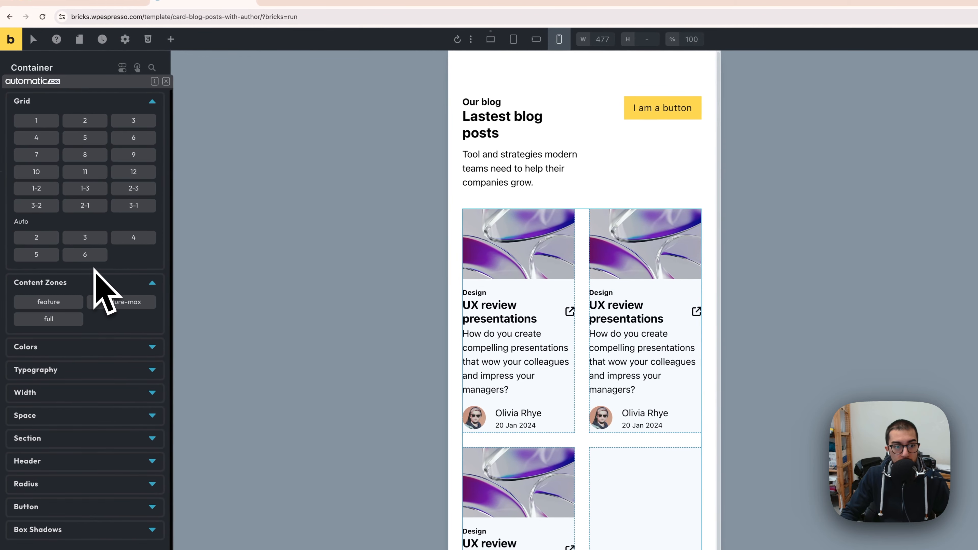
click(39, 121)
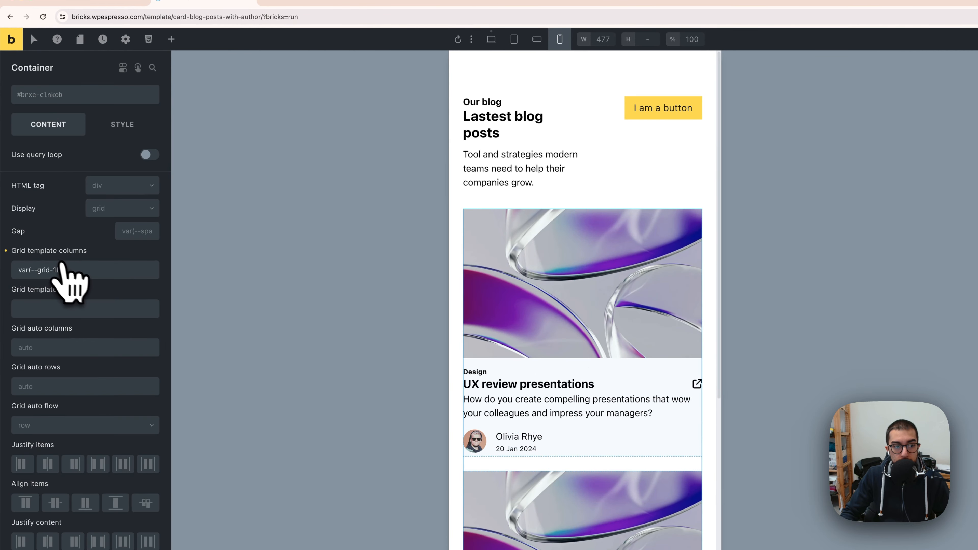
scroll(593, 320, down, 10)
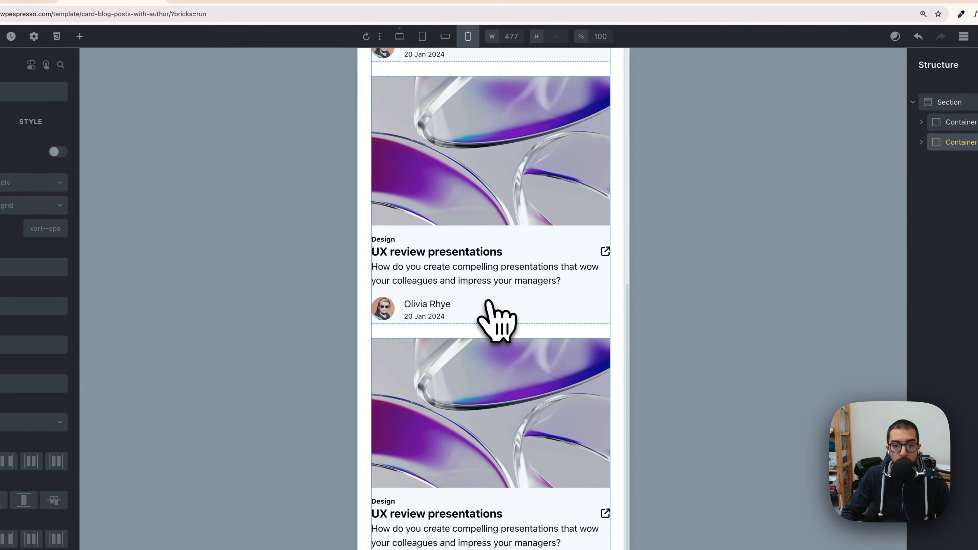
Step: Preview the header and card grid at the mobile landscape and mobile portrait breakpoints
scroll(495, 385, up, 10)
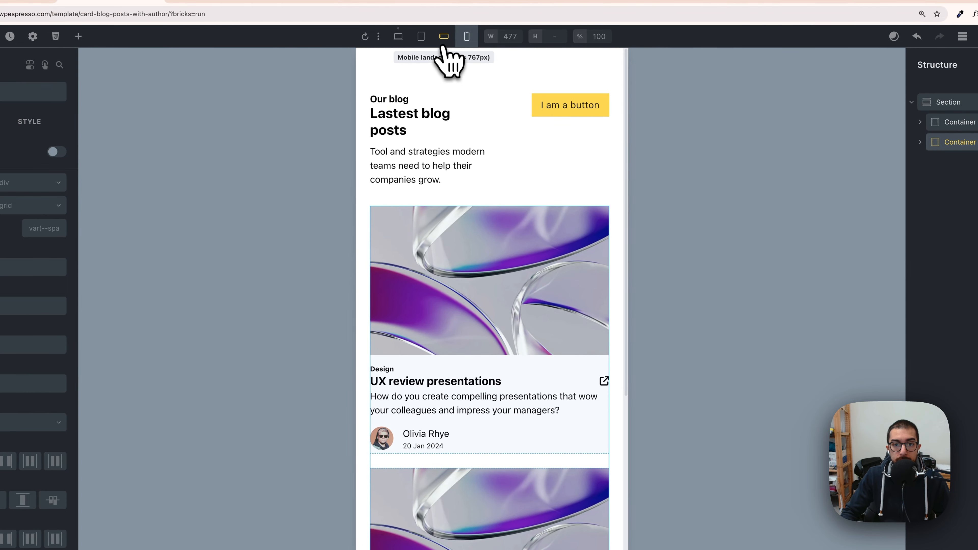
click(442, 46)
click(465, 46)
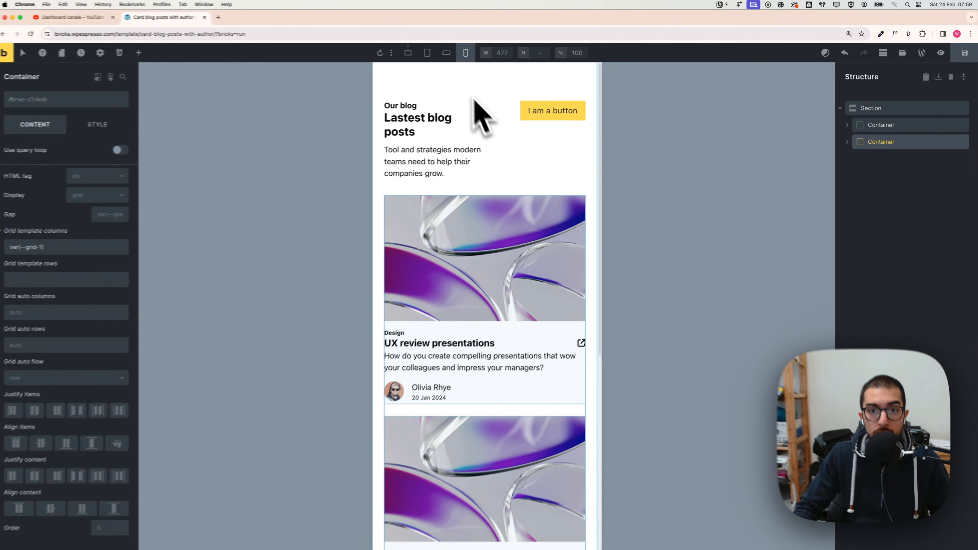
click(449, 52)
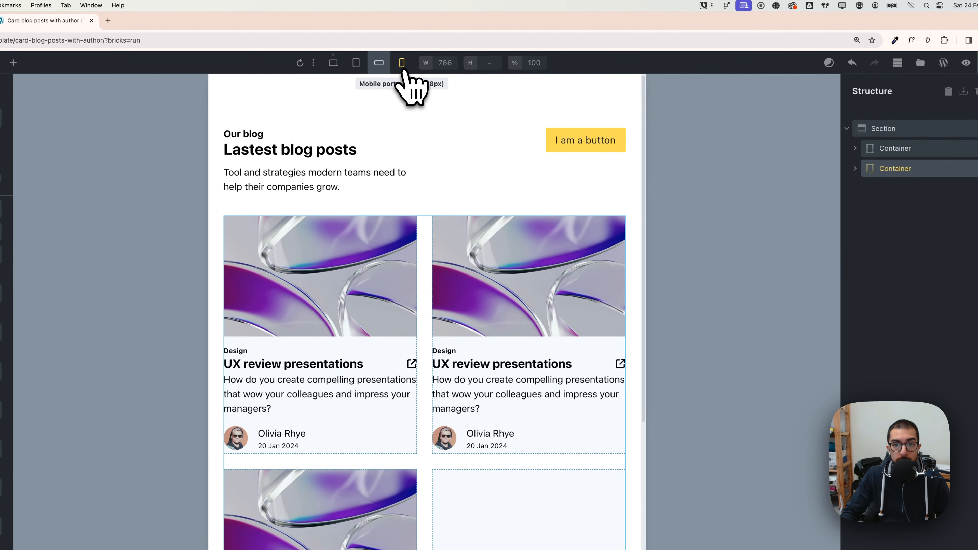
click(400, 65)
Step: At the mobile portrait breakpoint, set the header container's grid template columns to the Automatic.css grid-1 value
click(901, 148)
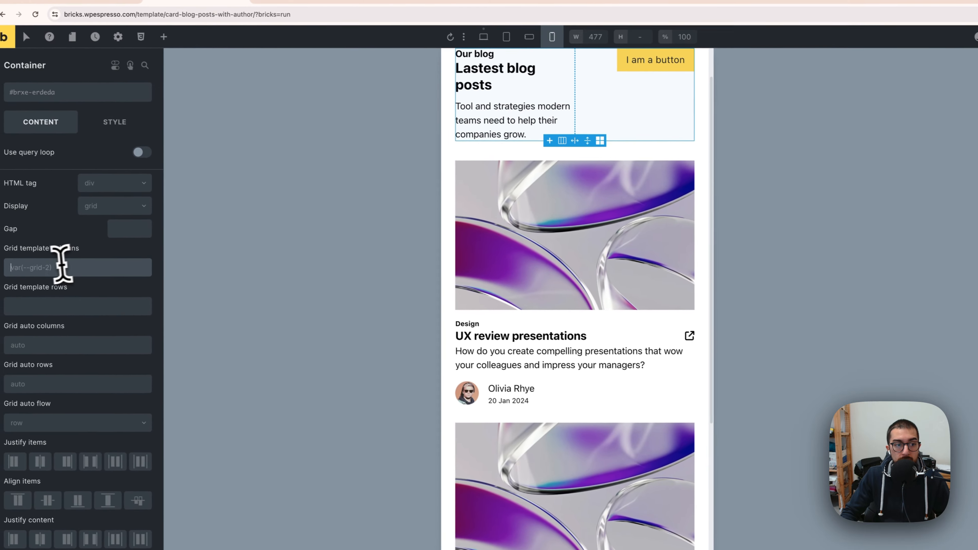
right_click(15, 269)
click(39, 123)
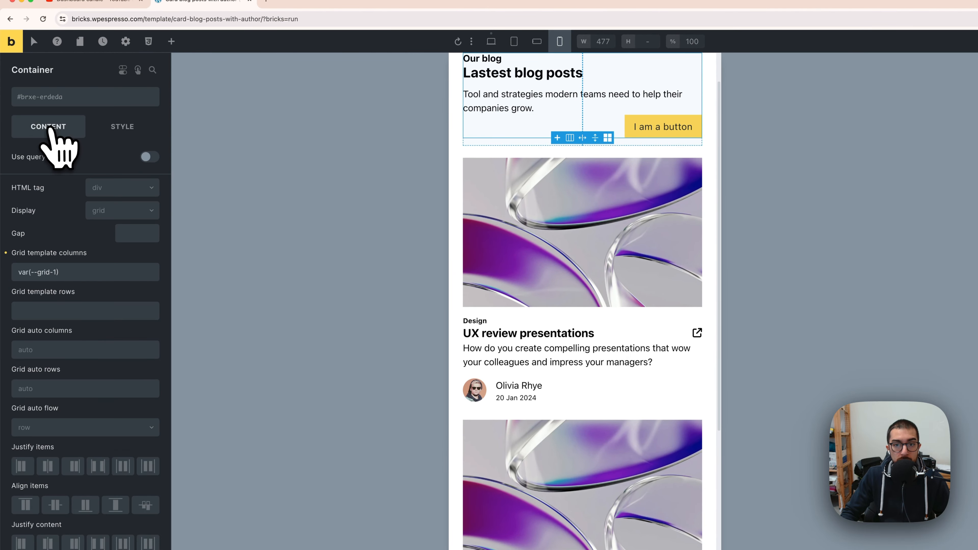
Step: Select the Block right element and align its content to the start of the cross axis on mobile portrait
scroll(512, 293, up, 2)
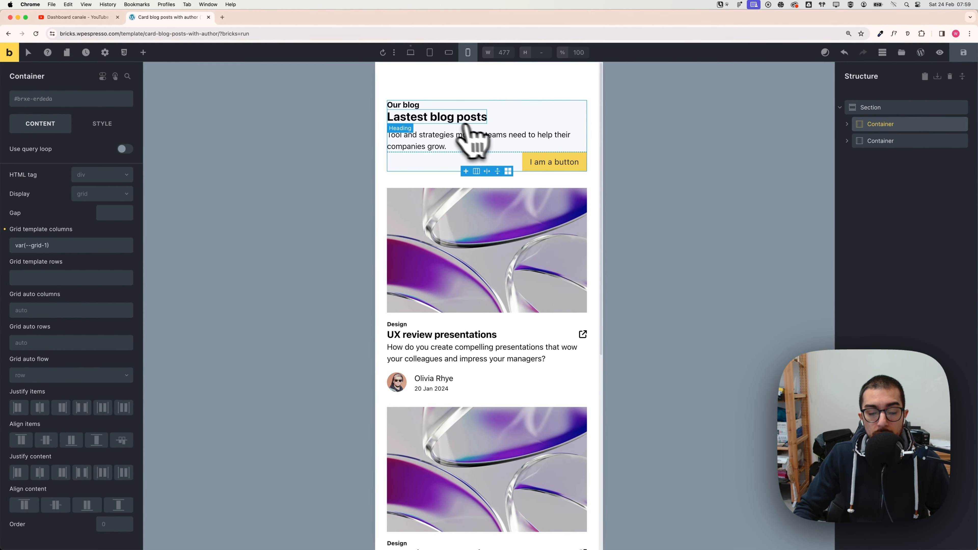
click(846, 124)
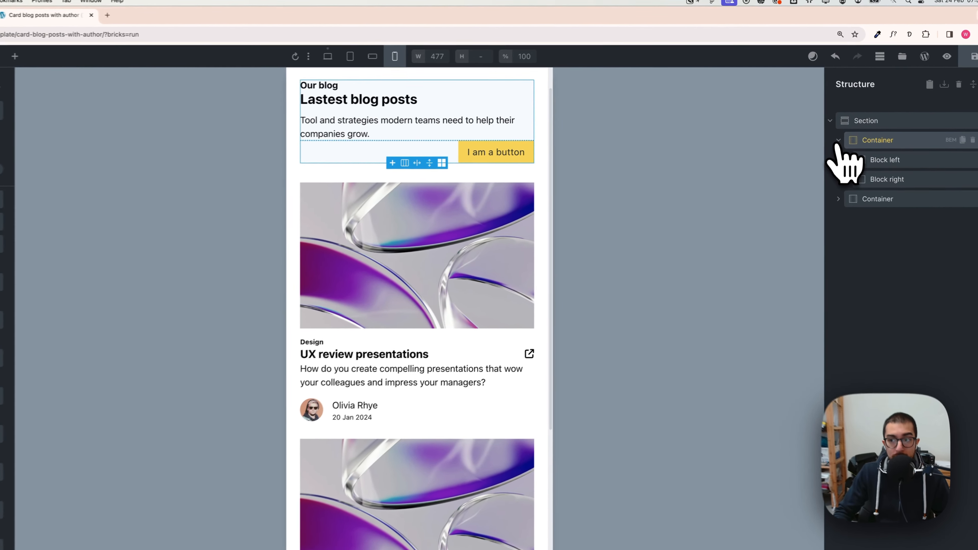
click(881, 158)
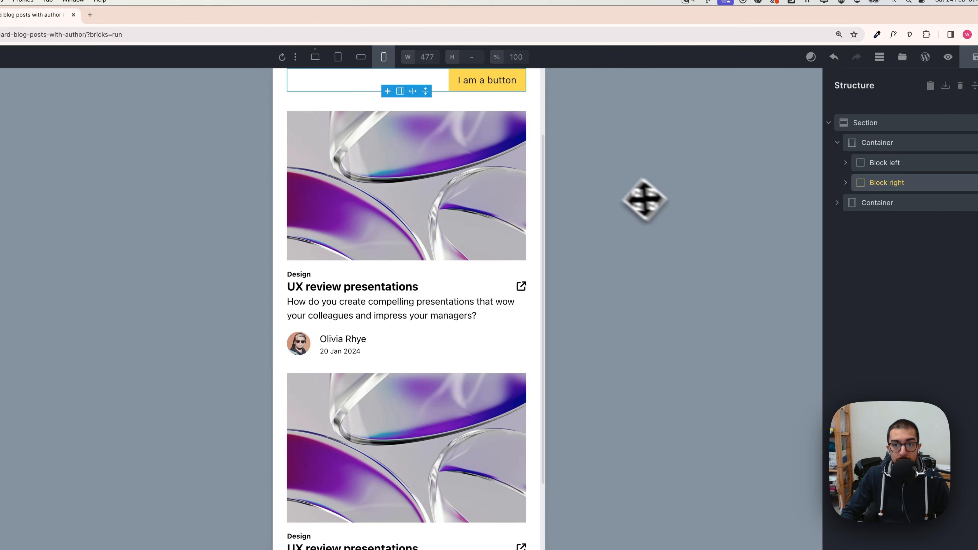
scroll(503, 199, up, 3)
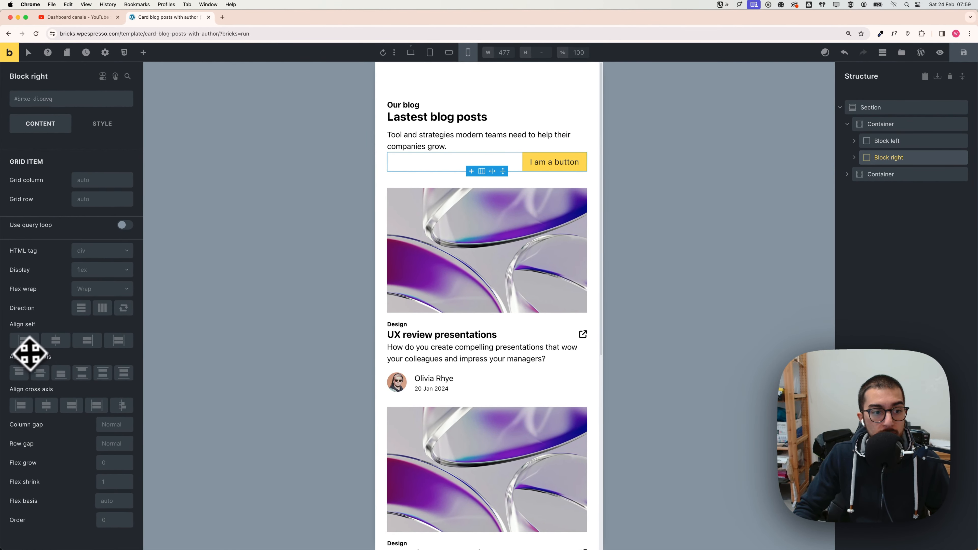
click(23, 405)
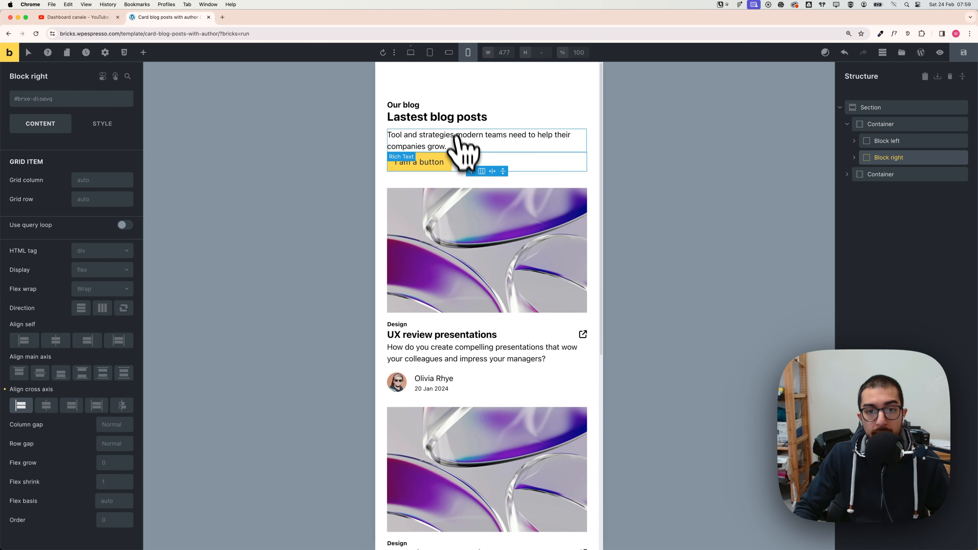
Step: At the desktop breakpoint, set the header container's gap to the Automatic.css space XL value
click(882, 124)
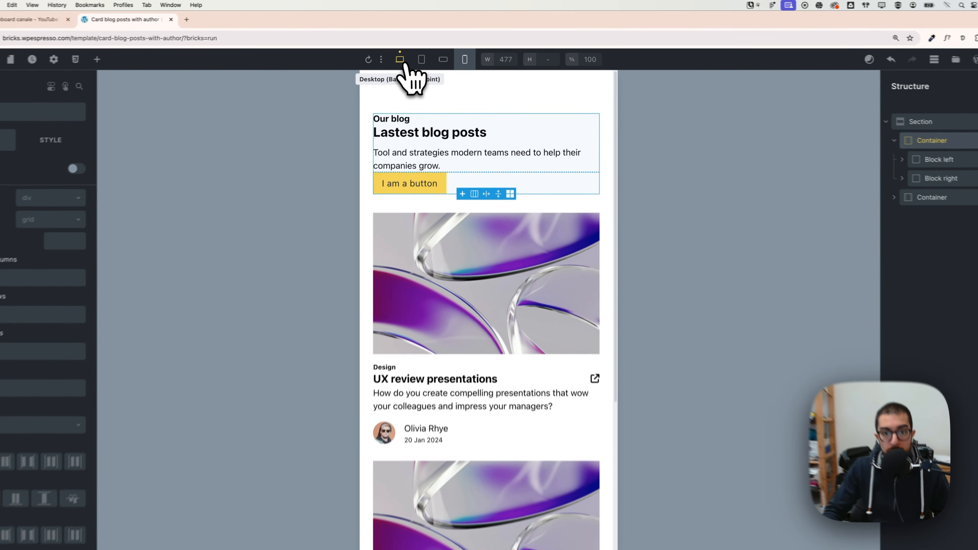
click(411, 52)
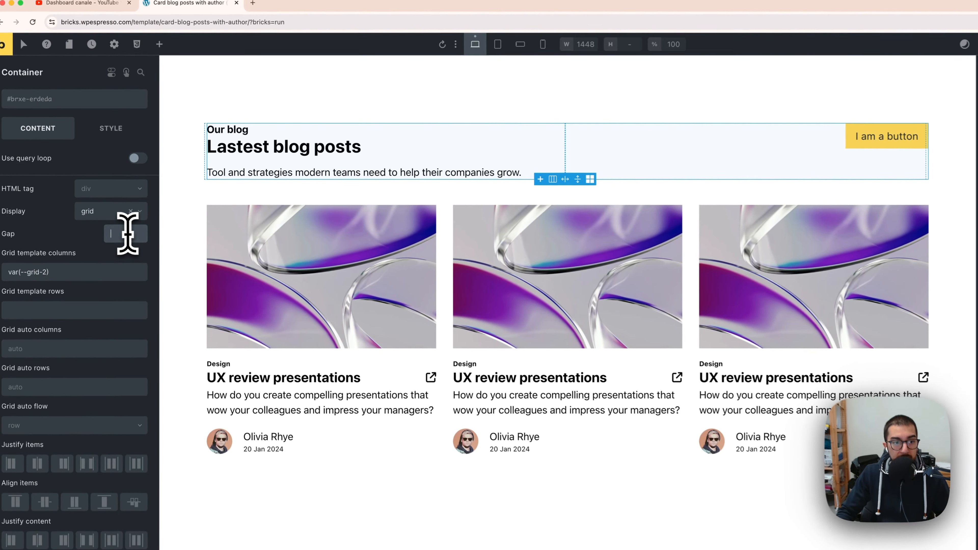
right_click(115, 212)
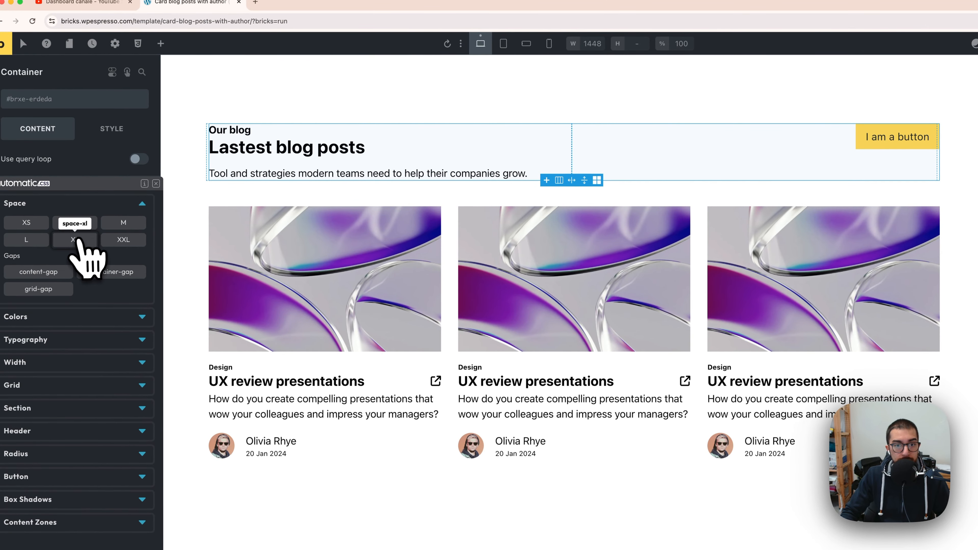
click(122, 240)
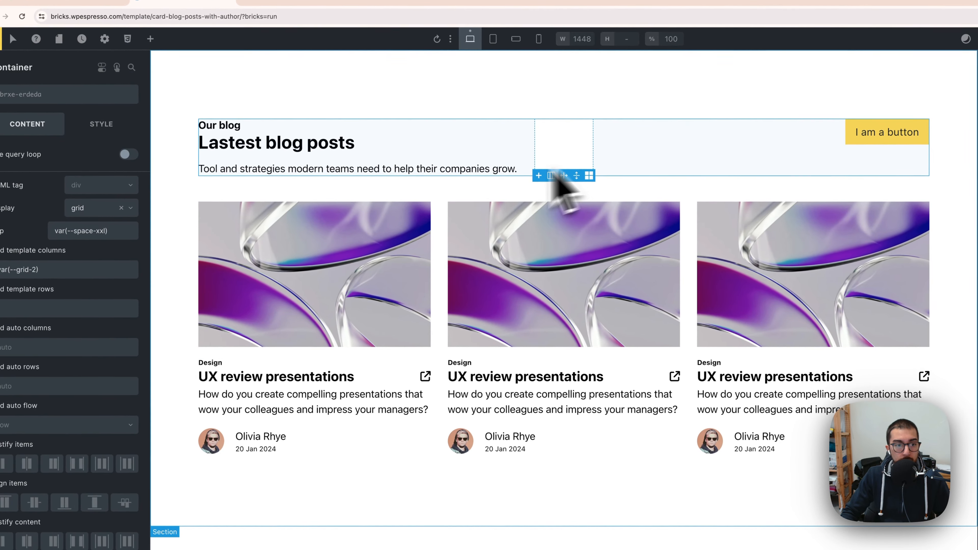
triple_click(120, 235)
right_click(108, 230)
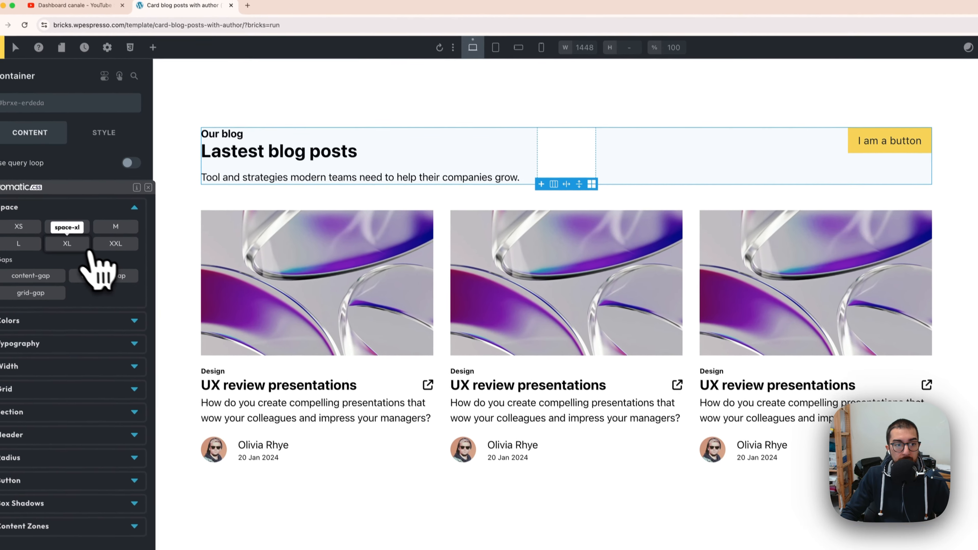
click(73, 237)
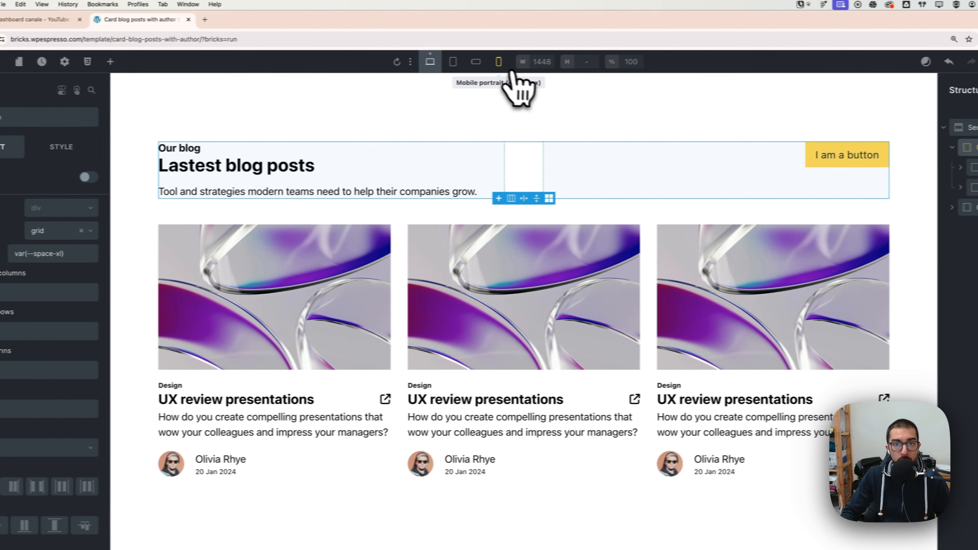
Step: Reapply the Automatic.css space XL gap to the header container at desktop and compare with mobile portrait
click(545, 59)
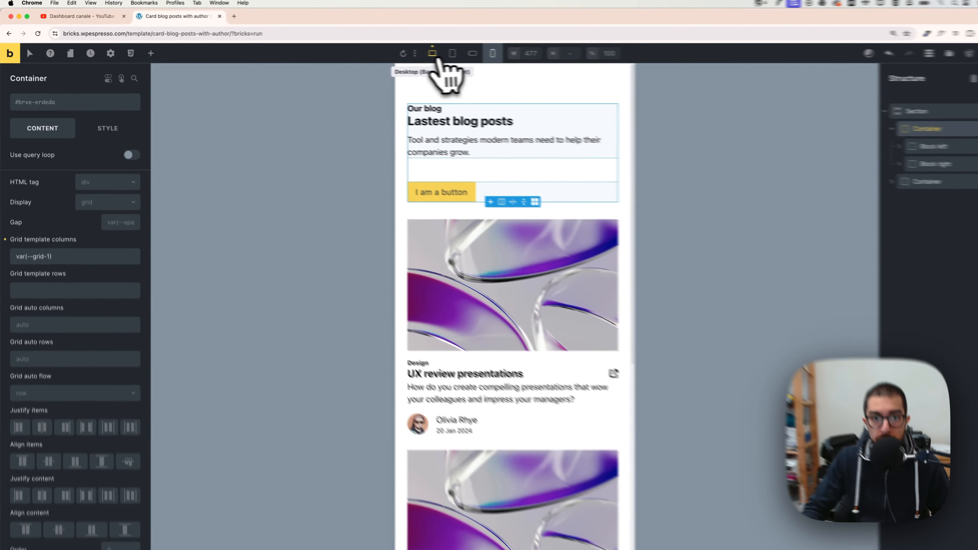
click(411, 52)
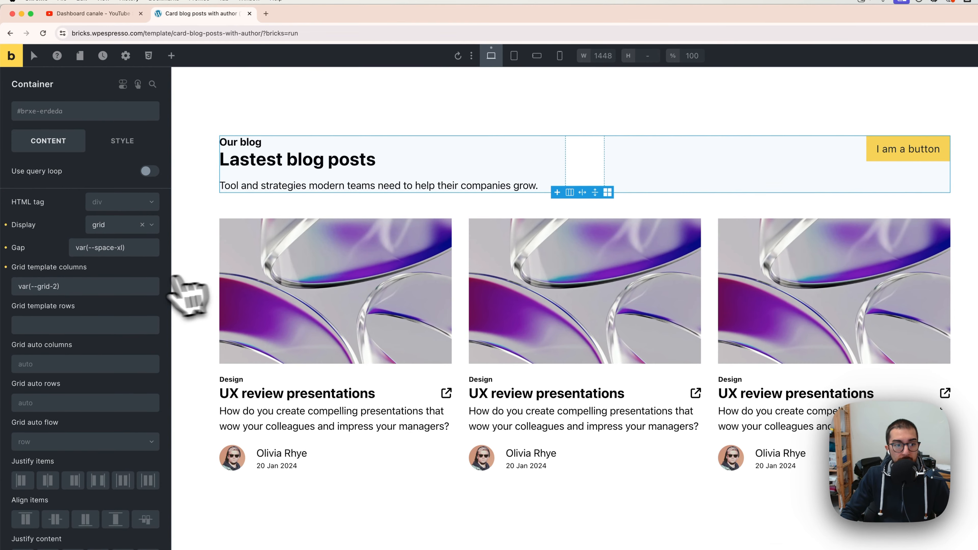
click(122, 253)
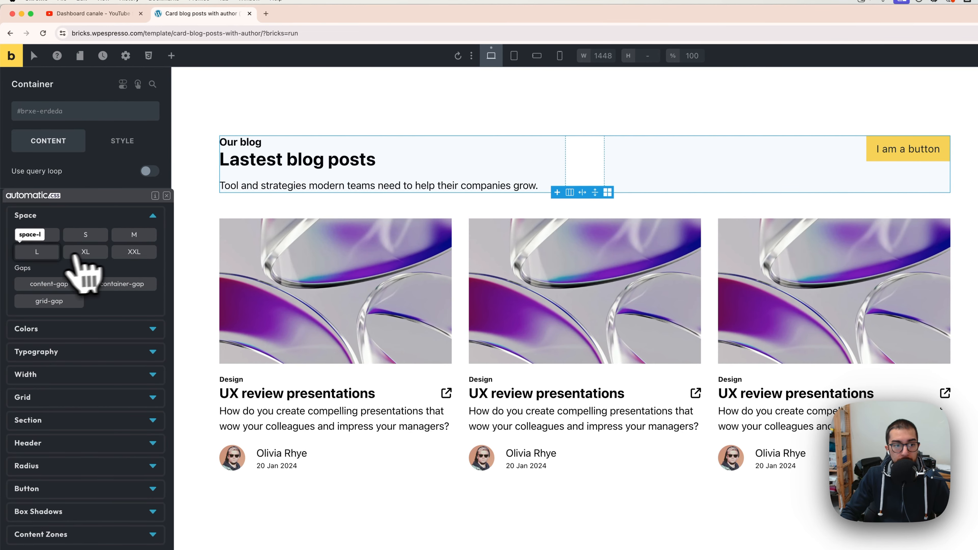
click(83, 258)
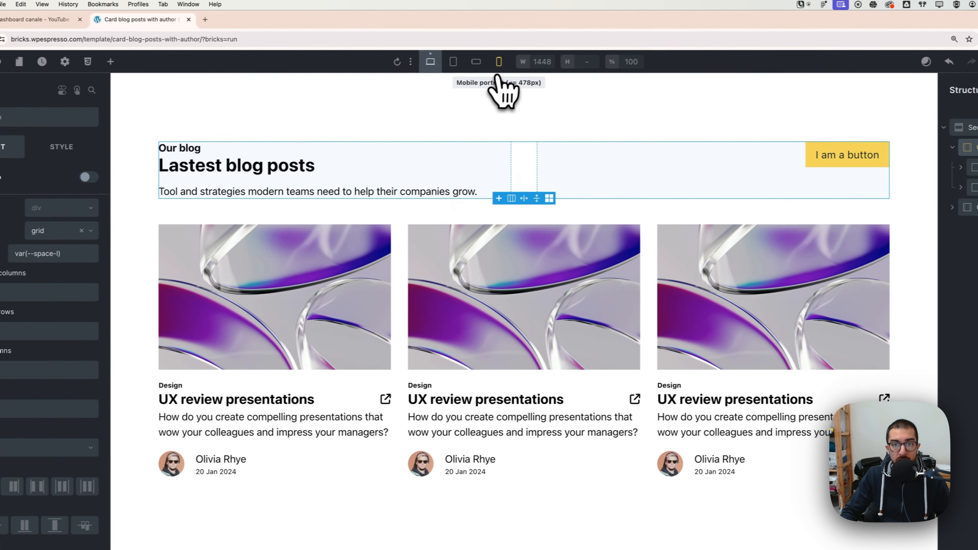
click(560, 55)
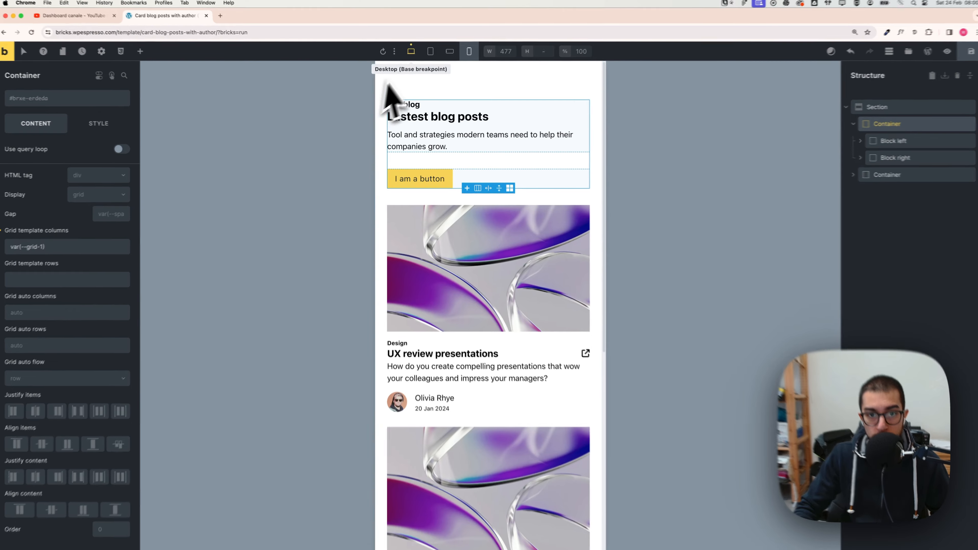
click(410, 52)
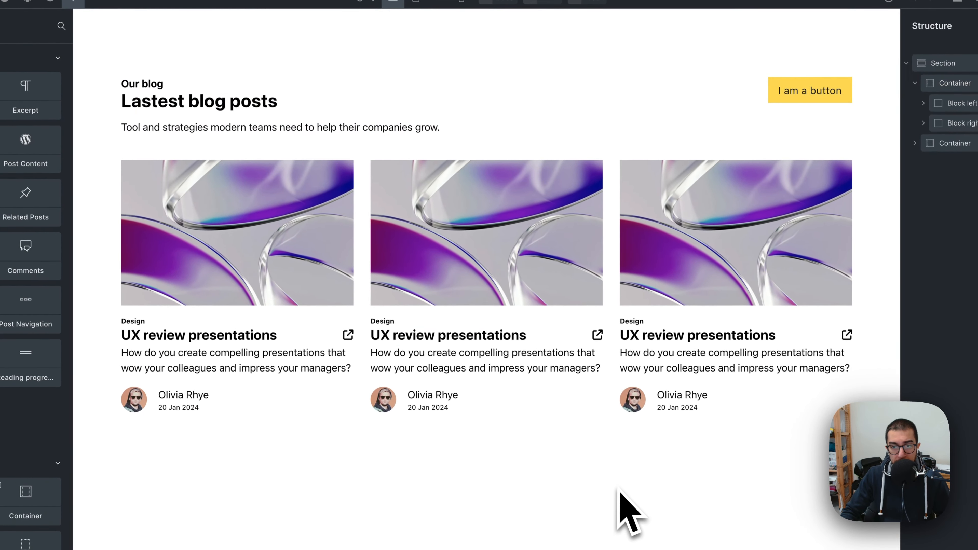
Step: Preview the finished section across the tablet, mobile landscape, mobile portrait and desktop breakpoints
click(424, 11)
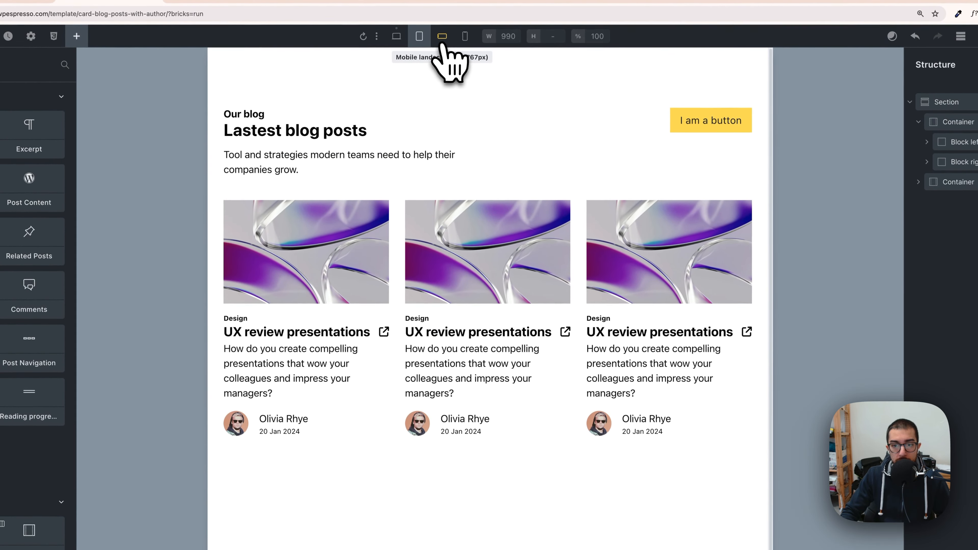
click(441, 38)
click(465, 44)
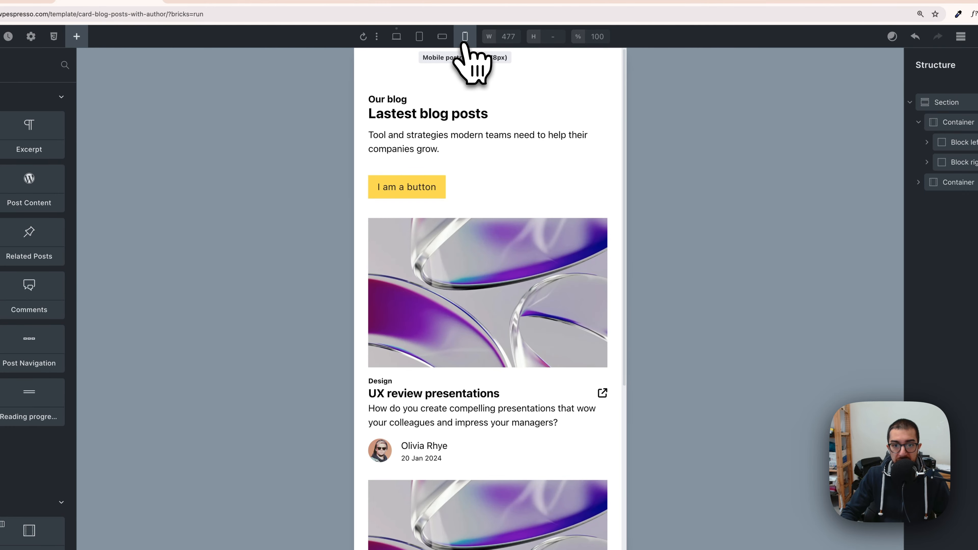
click(443, 37)
click(419, 36)
click(396, 36)
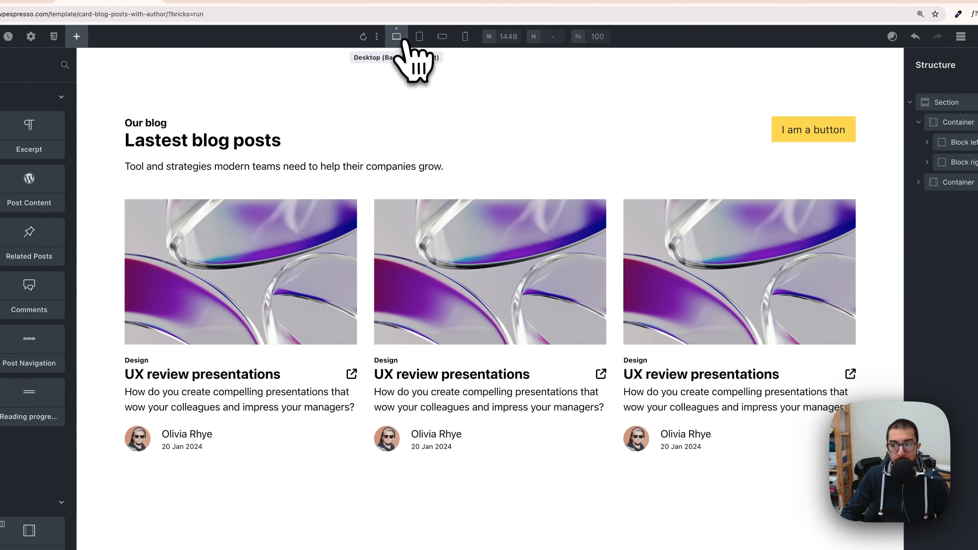